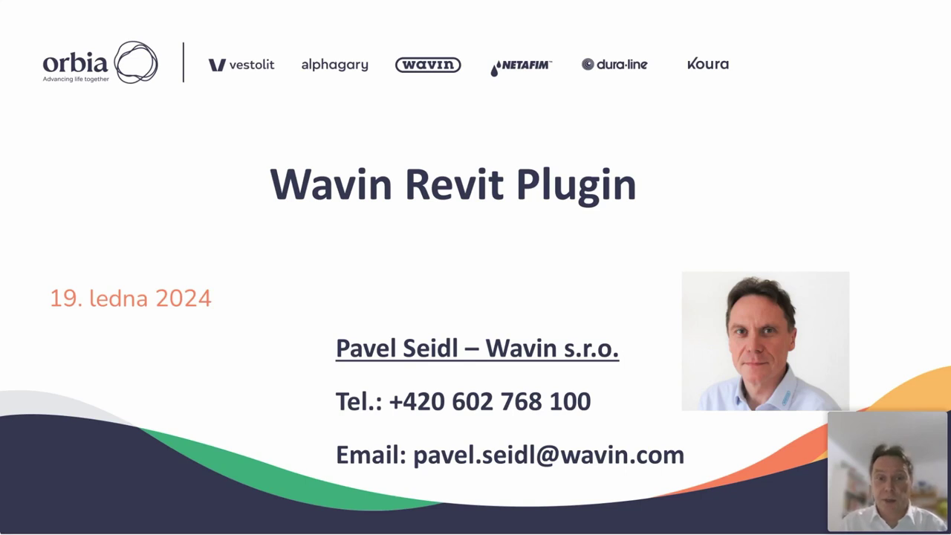
- Advance the slideshow to the slide introducing the Wavin Revit Plugin
{"action": "key", "text": "Right"}
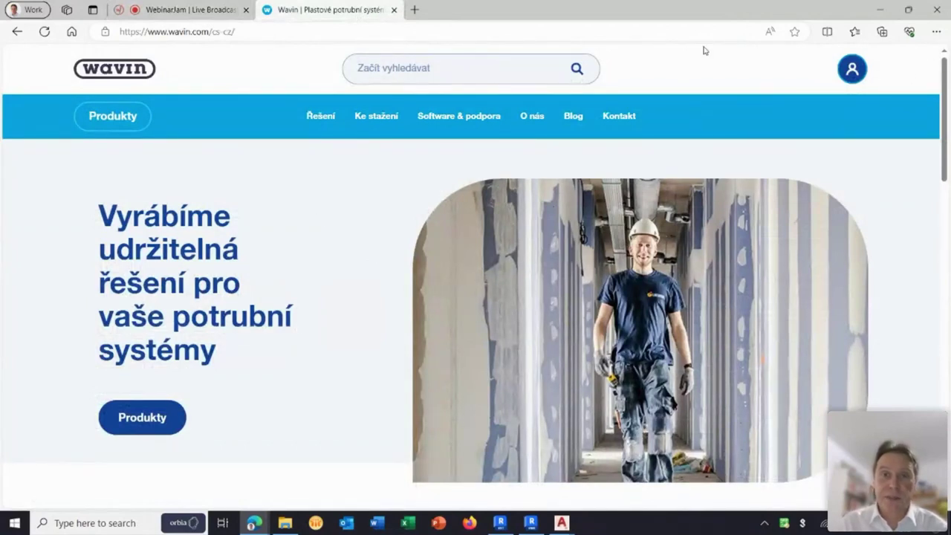
- Check the Wavin account panel, then go to the Software & podpora page
{"action": "left_click", "coordinate": [850, 71]}
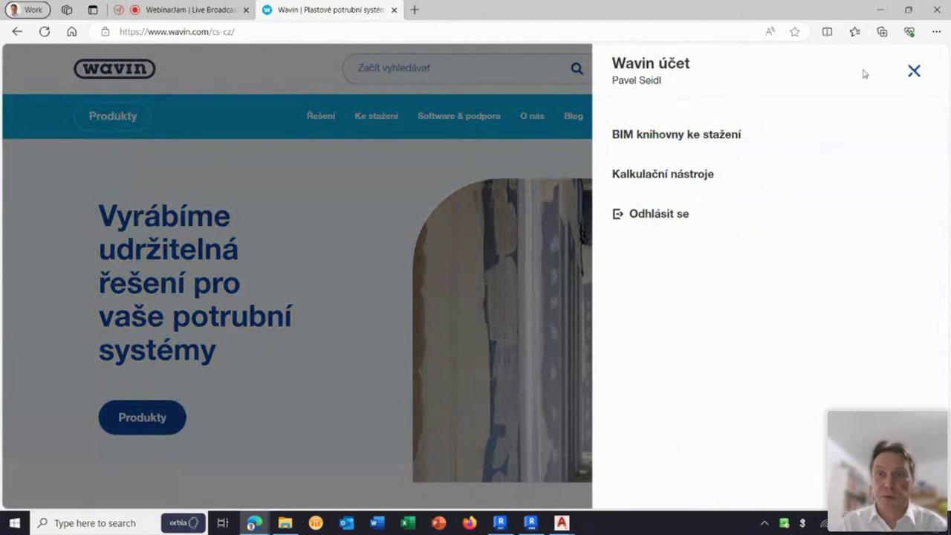
{"action": "left_click", "coordinate": [914, 71]}
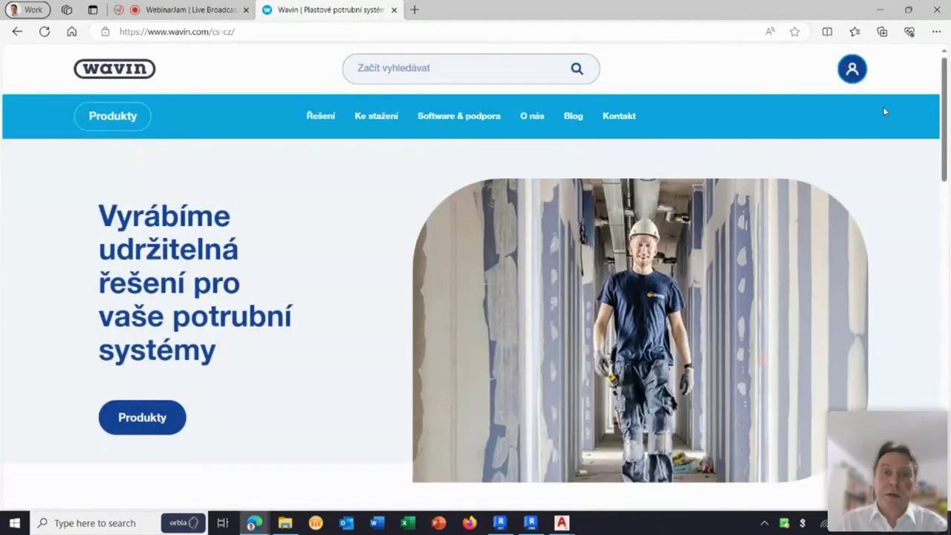
{"action": "left_click", "coordinate": [450, 128]}
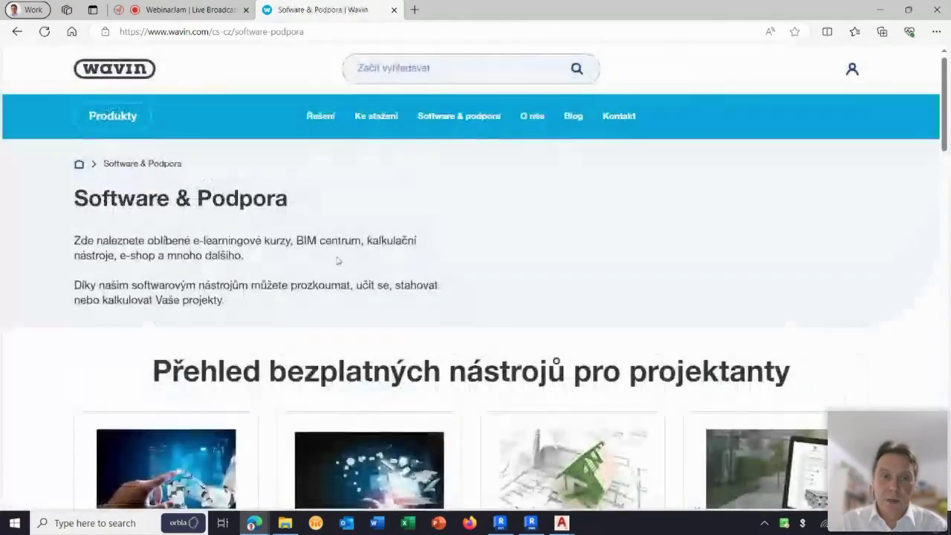
{"action": "scroll", "coordinate": [338, 260], "scroll_direction": "down", "scroll_amount": 3}
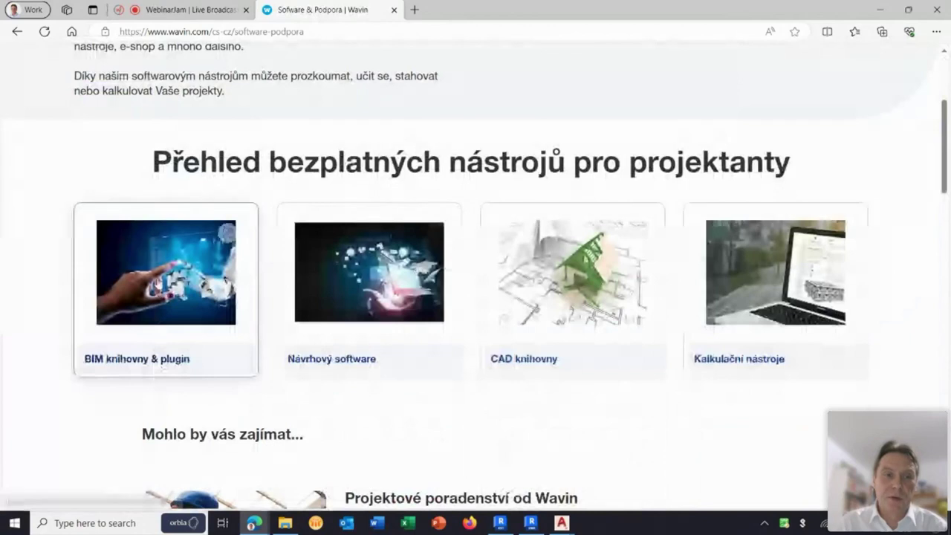
- Open the BIM knihovny & plugin section and scroll down to the Wavin Revit Plugin tile
{"action": "left_click", "coordinate": [165, 284]}
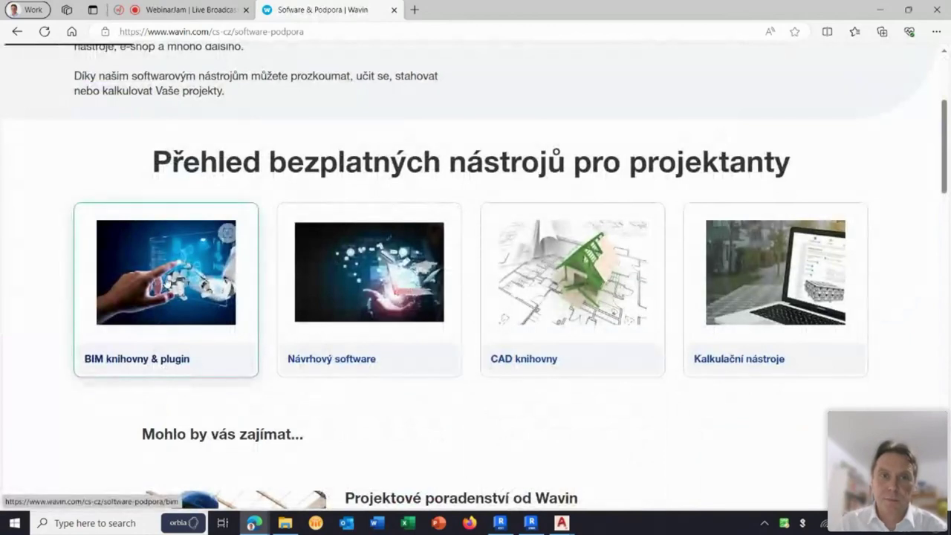
{"action": "scroll", "coordinate": [378, 297], "scroll_direction": "down", "scroll_amount": 3}
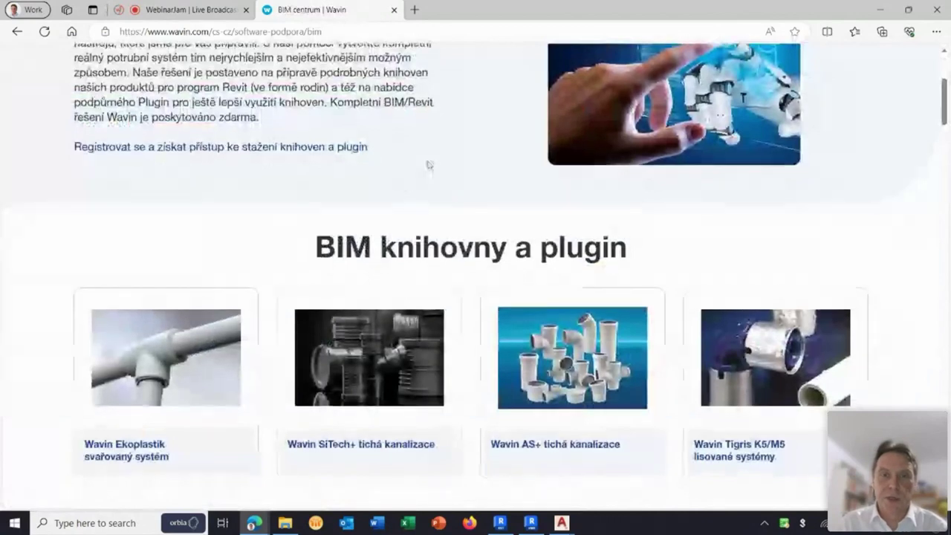
{"action": "scroll", "coordinate": [428, 165], "scroll_direction": "down", "scroll_amount": 3}
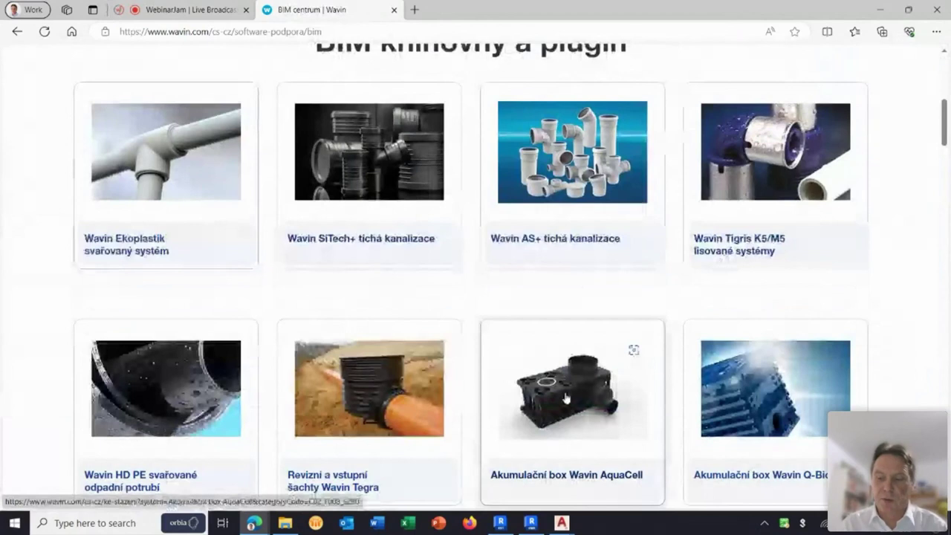
{"action": "scroll", "coordinate": [609, 390], "scroll_direction": "down", "scroll_amount": 3}
{"action": "scroll", "coordinate": [482, 364], "scroll_direction": "down", "scroll_amount": 2}
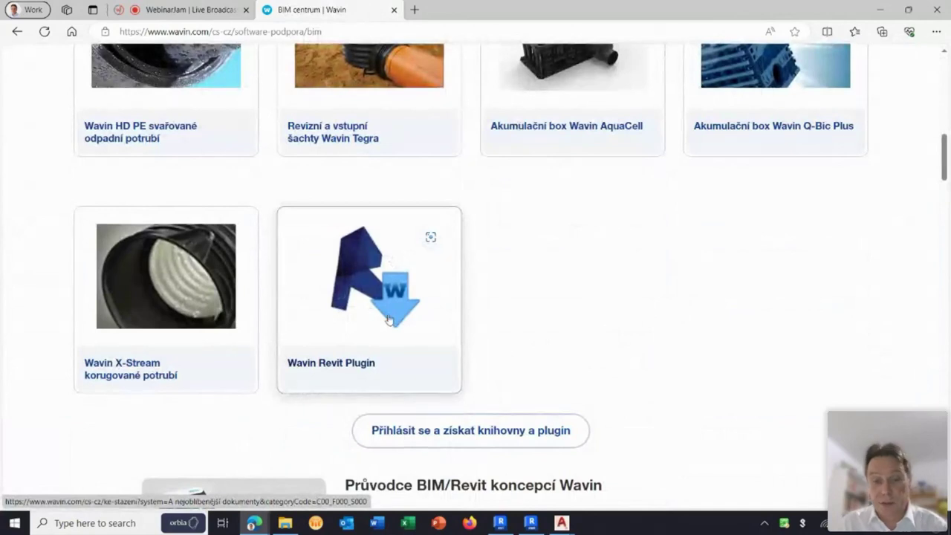
- Review the WavinTools installers in the New Plugin 2024 folder, then return to Projekt1 in Revit
{"action": "left_click", "coordinate": [285, 525]}
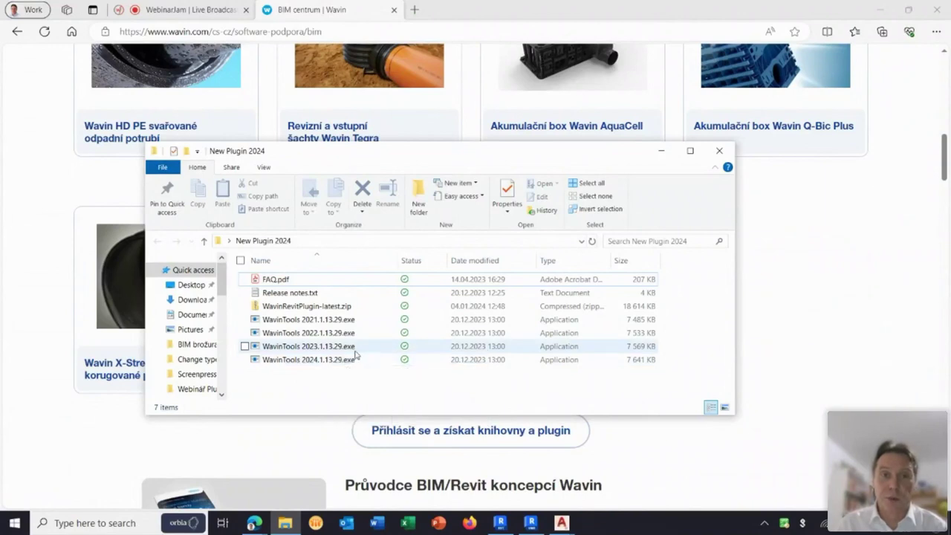
{"action": "left_click", "coordinate": [500, 523]}
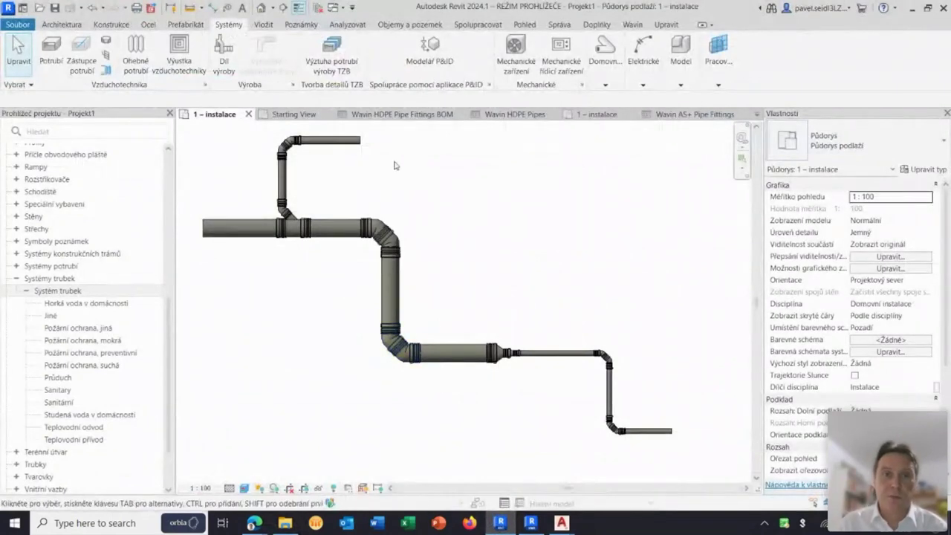
- Show the Wavin tab's tools in the Revit ribbon
{"action": "left_click", "coordinate": [634, 26]}
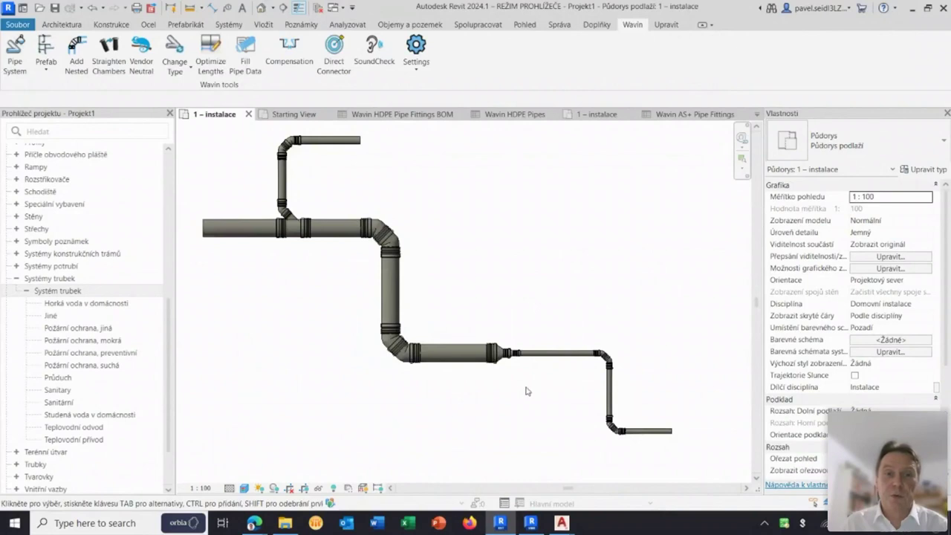
{"action": "scroll", "coordinate": [523, 374], "scroll_direction": "up", "scroll_amount": 1}
{"action": "scroll", "coordinate": [505, 374], "scroll_direction": "up", "scroll_amount": 1}
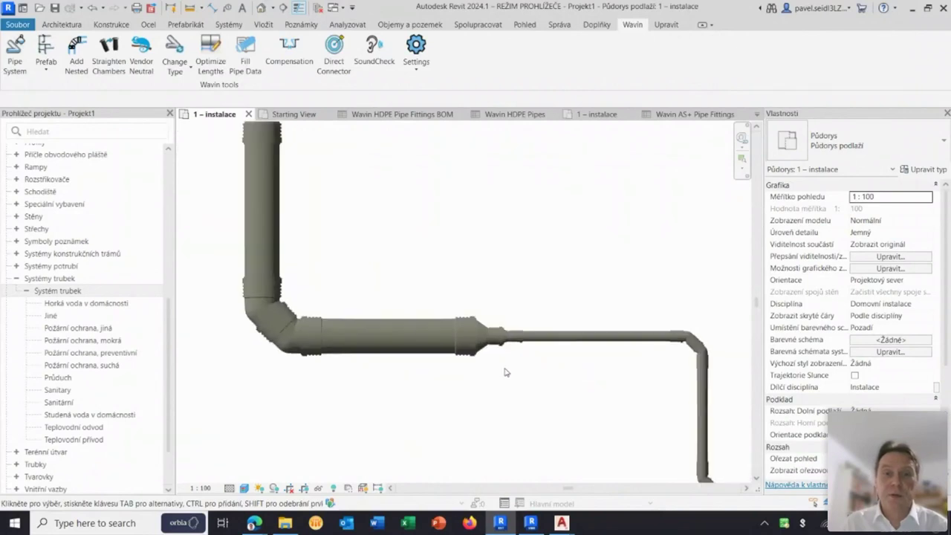
{"action": "scroll", "coordinate": [505, 371], "scroll_direction": "up", "scroll_amount": 1}
{"action": "scroll", "coordinate": [505, 364], "scroll_direction": "up", "scroll_amount": 1}
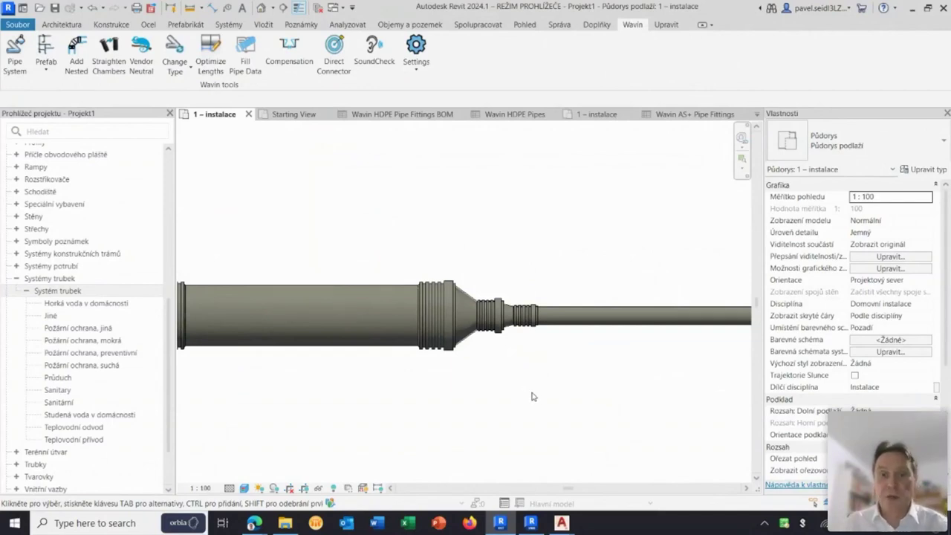
{"action": "scroll", "coordinate": [546, 397], "scroll_direction": "down", "scroll_amount": 2}
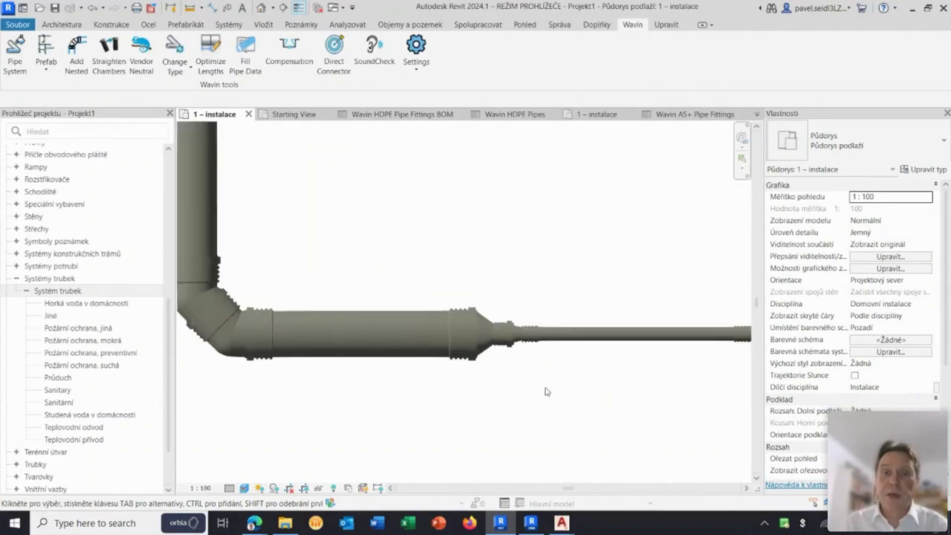
{"action": "scroll", "coordinate": [547, 397], "scroll_direction": "down", "scroll_amount": 1}
{"action": "scroll", "coordinate": [549, 396], "scroll_direction": "down", "scroll_amount": 1}
{"action": "scroll", "coordinate": [549, 396], "scroll_direction": "down", "scroll_amount": 2}
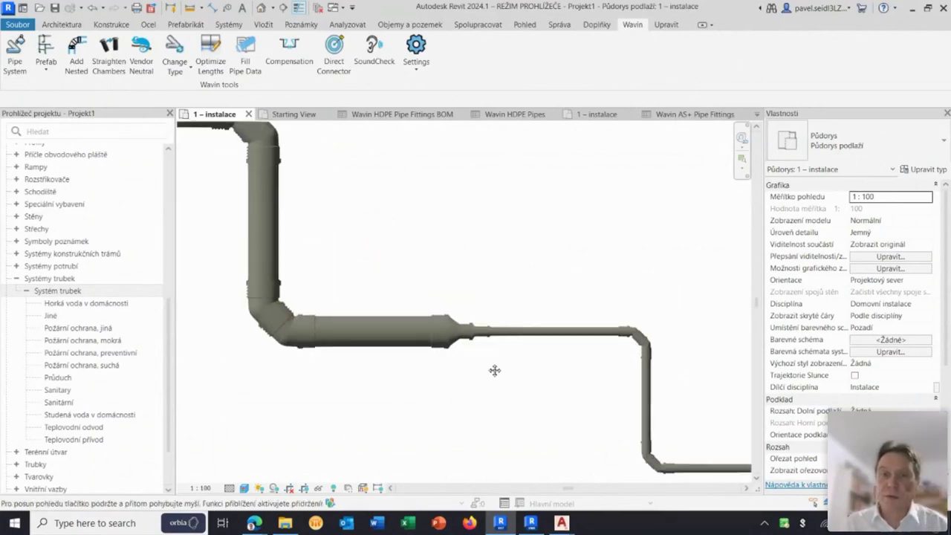
{"action": "scroll", "coordinate": [492, 367], "scroll_direction": "down", "scroll_amount": 1}
{"action": "middle_click_drag", "start_coordinate": [559, 387], "coordinate": [505, 375]}
{"action": "scroll", "coordinate": [547, 382], "scroll_direction": "down", "scroll_amount": 1}
{"action": "mouse_move", "coordinate": [548, 282]}
{"action": "middle_mouse_down"}
{"action": "mouse_move", "coordinate": [560, 327]}
{"action": "mouse_move", "coordinate": [542, 321]}
{"action": "middle_mouse_up"}
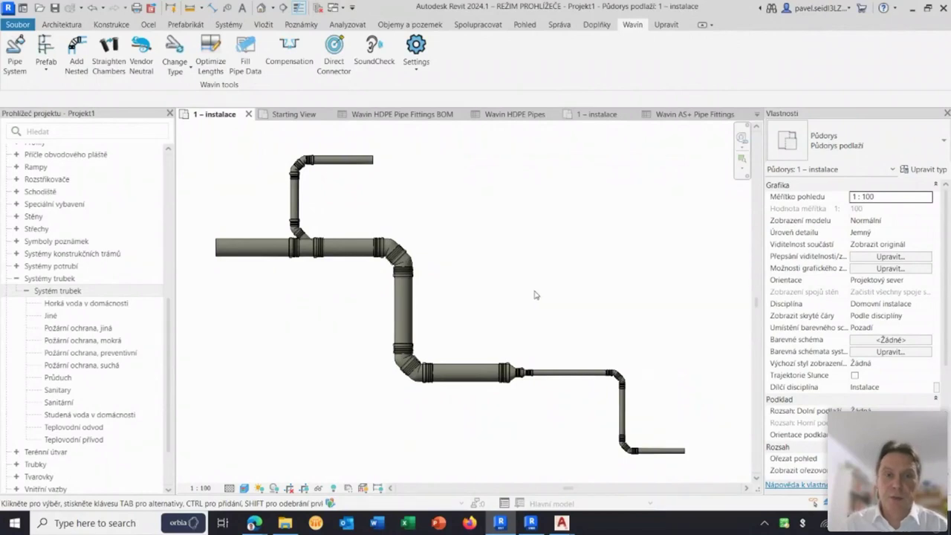
- Switch the view to hidden-line display and select the short 32 mm pipe ending the run
{"action": "left_click", "coordinate": [248, 489]}
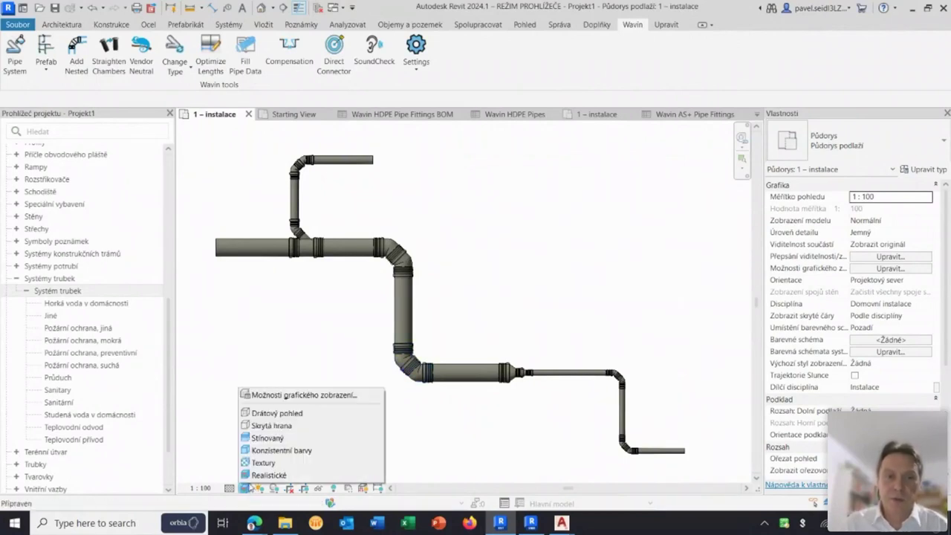
{"action": "left_click", "coordinate": [305, 426]}
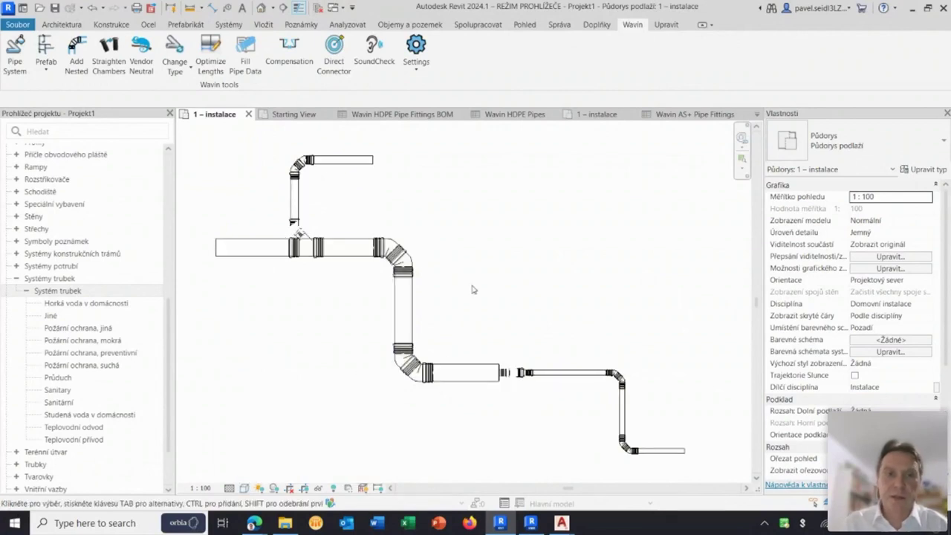
{"action": "middle_click_drag", "start_coordinate": [473, 290], "coordinate": [490, 297]}
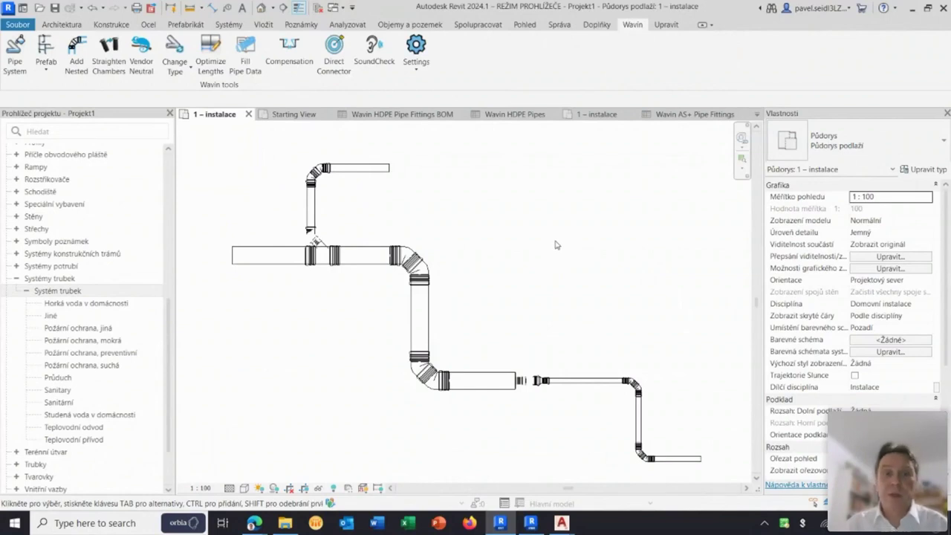
{"action": "middle_click_drag", "start_coordinate": [628, 293], "coordinate": [597, 268]}
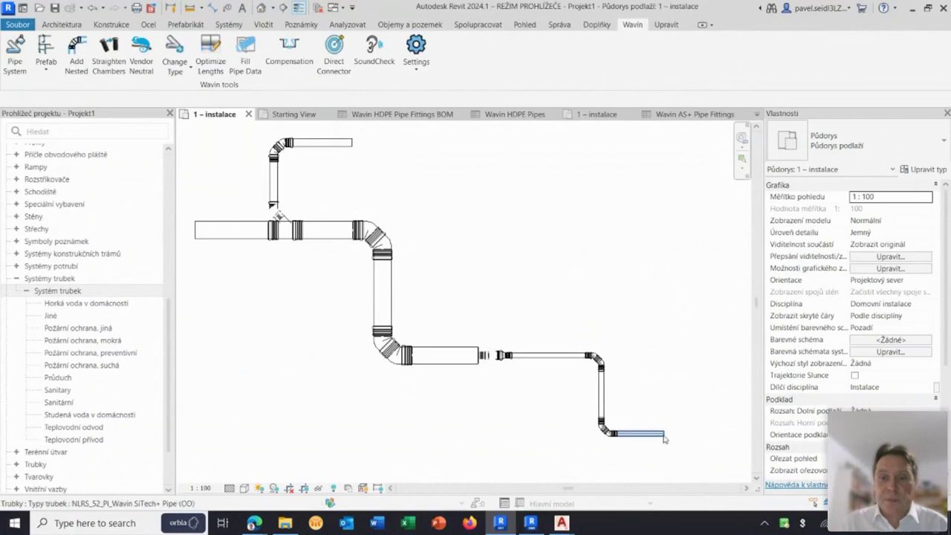
{"action": "left_click", "coordinate": [661, 434]}
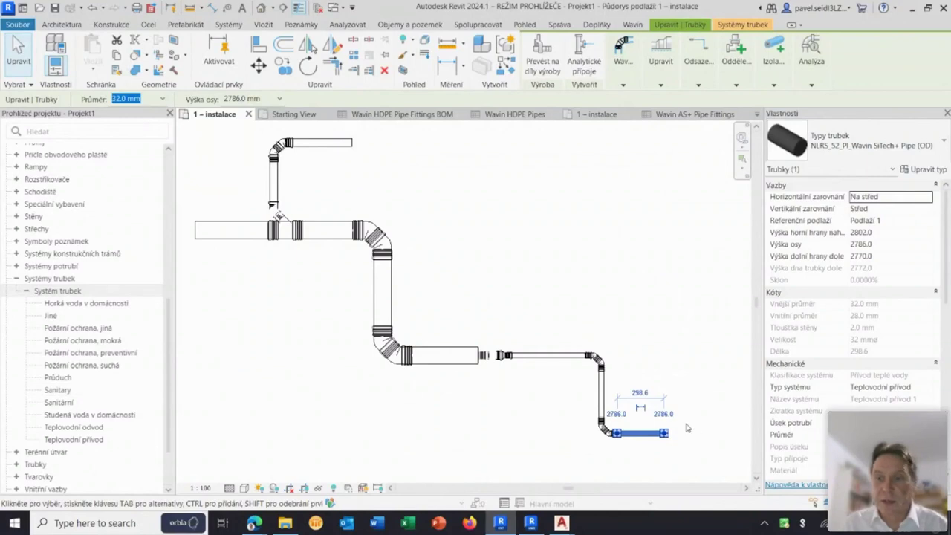
- Change the short 32 mm end pipe's system type to Sanitary
{"action": "left_click", "coordinate": [926, 389]}
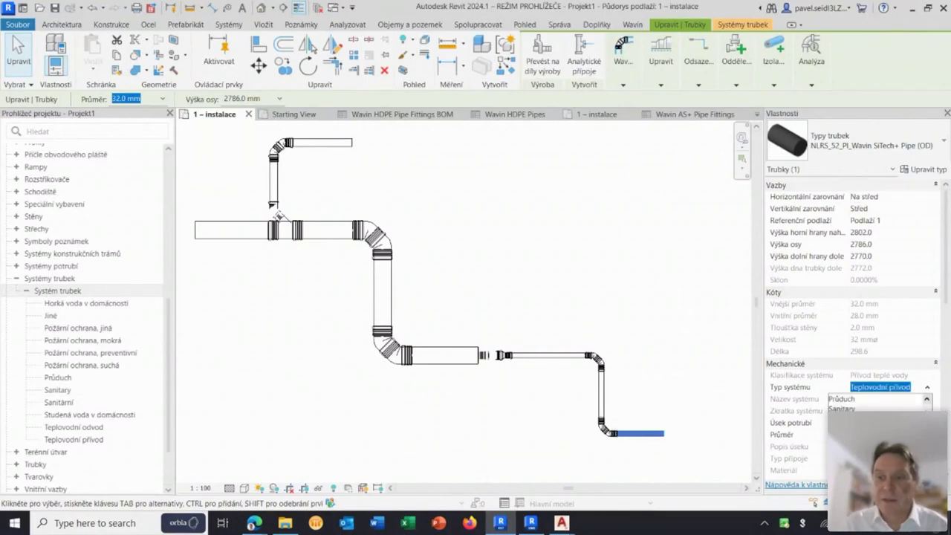
{"action": "left_click", "coordinate": [841, 408]}
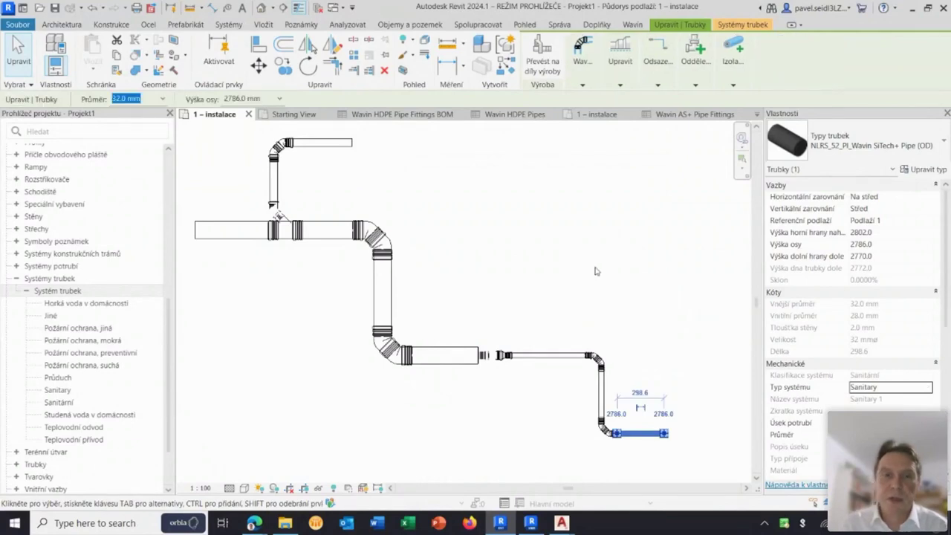
{"action": "key", "text": "Escape"}
{"action": "left_click", "coordinate": [389, 295]}
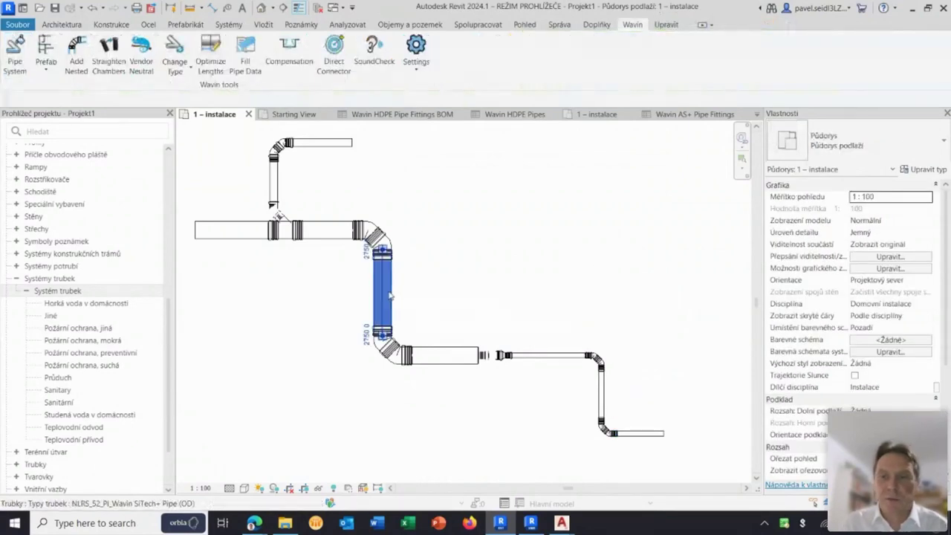
{"action": "left_click", "coordinate": [564, 295]}
{"action": "middle_click_drag", "start_coordinate": [555, 286], "coordinate": [561, 309]}
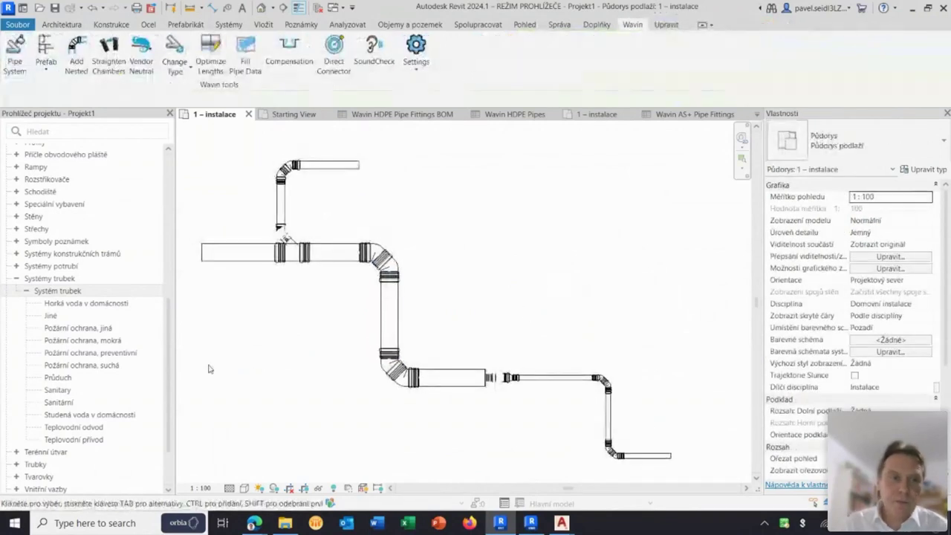
- Give the Sanitary piping system type a magenta (Purpurová) line colour override
{"action": "left_click", "coordinate": [61, 391]}
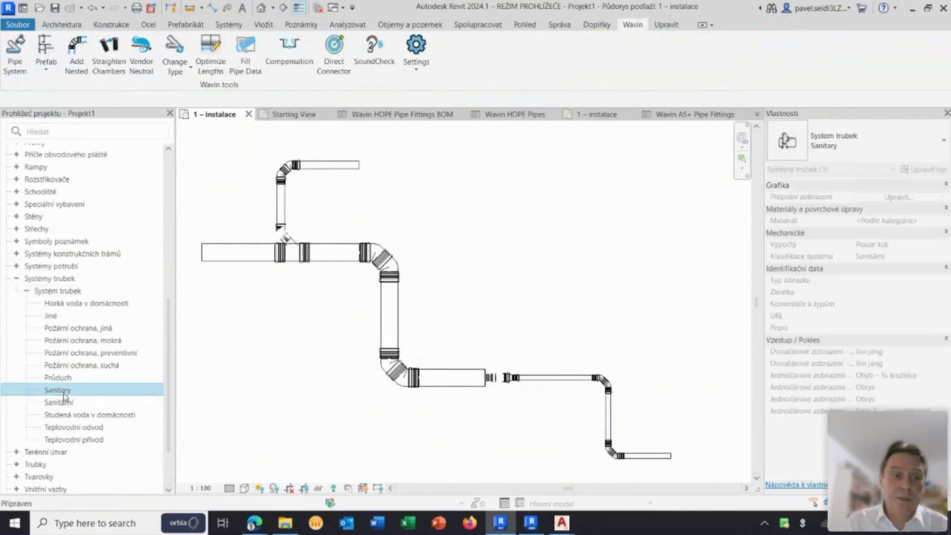
{"action": "double_click", "coordinate": [67, 391]}
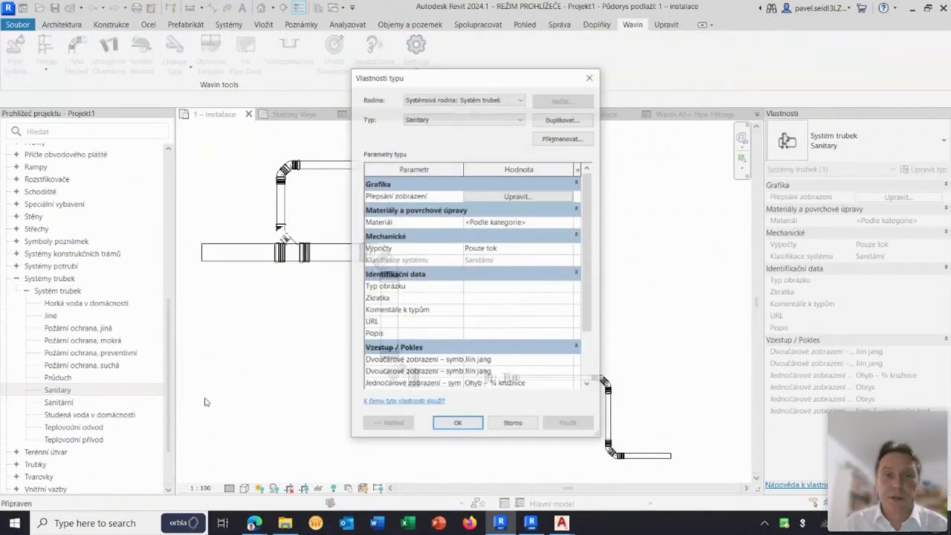
{"action": "left_click", "coordinate": [518, 199]}
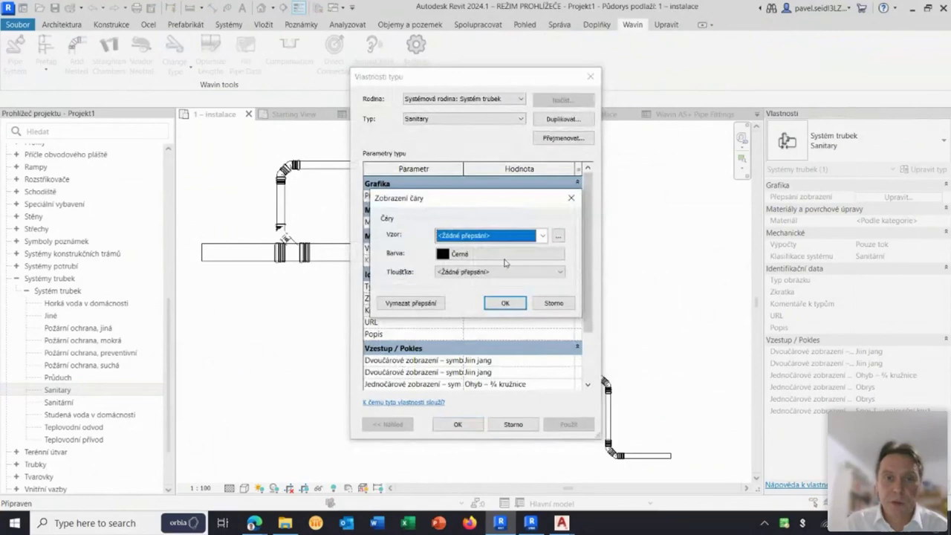
{"action": "left_click", "coordinate": [538, 258]}
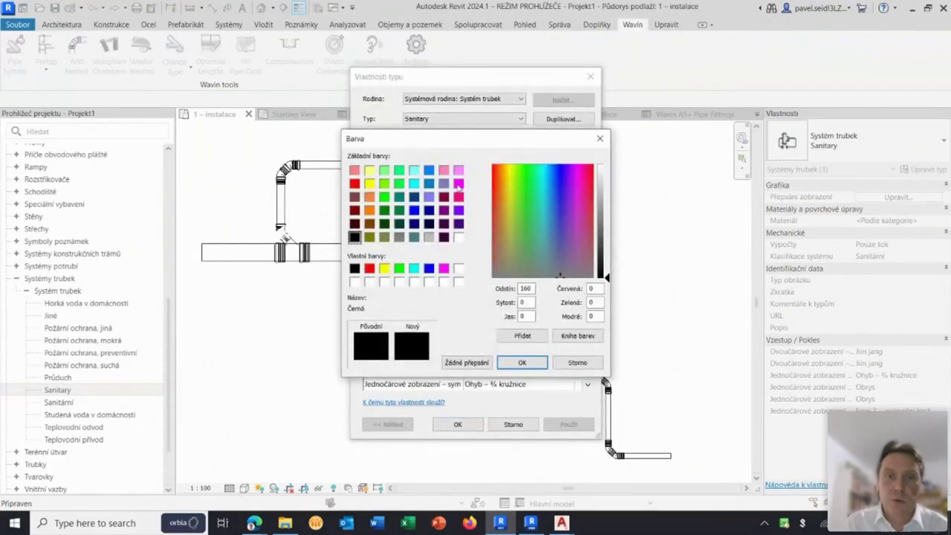
{"action": "left_click", "coordinate": [458, 183]}
{"action": "left_click", "coordinate": [522, 363]}
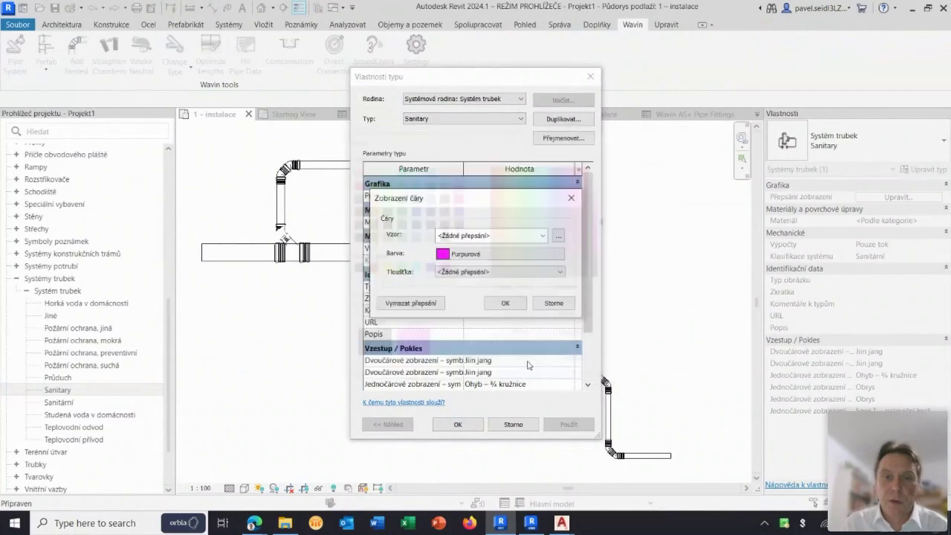
{"action": "left_click", "coordinate": [505, 303]}
{"action": "left_click", "coordinate": [458, 424]}
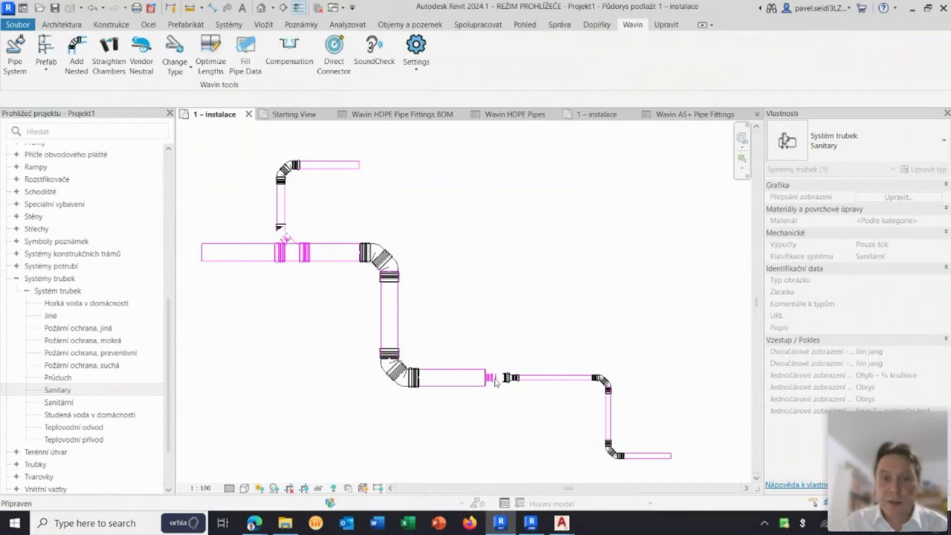
{"action": "scroll", "coordinate": [496, 371], "scroll_direction": "up", "scroll_amount": 1}
{"action": "scroll", "coordinate": [495, 375], "scroll_direction": "up", "scroll_amount": 1}
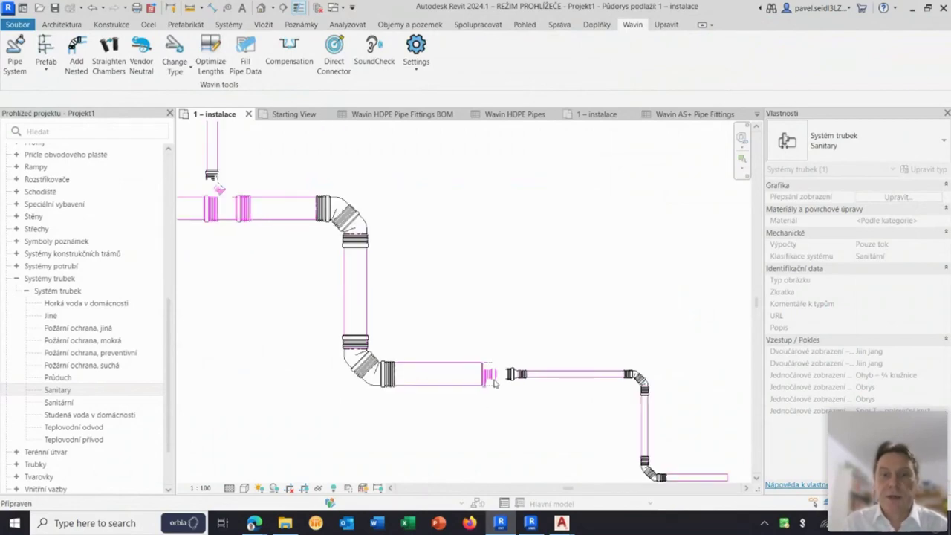
{"action": "scroll", "coordinate": [495, 380], "scroll_direction": "down", "scroll_amount": 1}
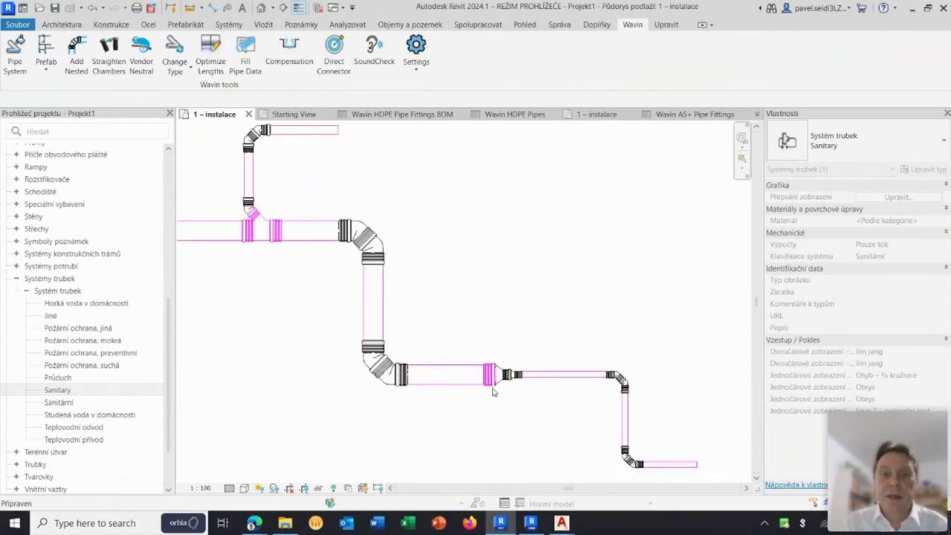
{"action": "left_click", "coordinate": [439, 325]}
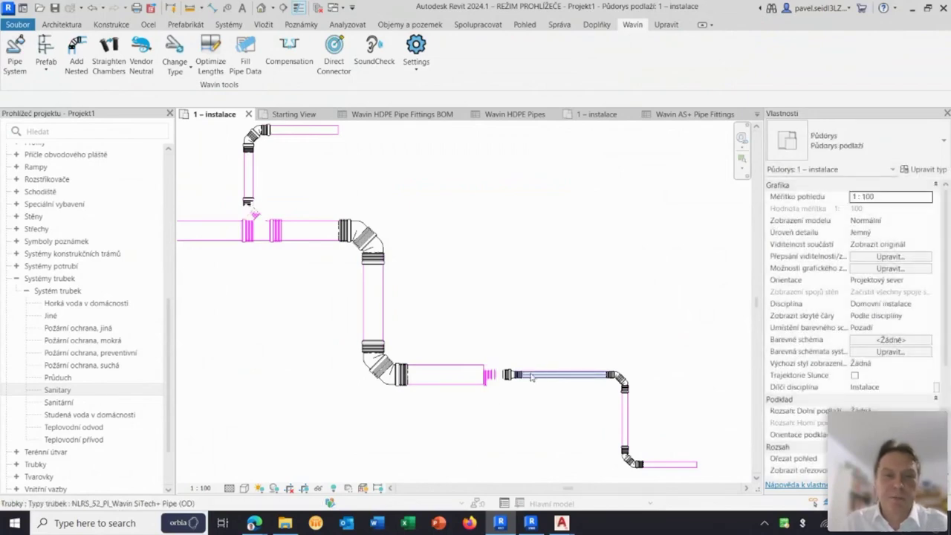
{"action": "scroll", "coordinate": [511, 375], "scroll_direction": "up", "scroll_amount": 1}
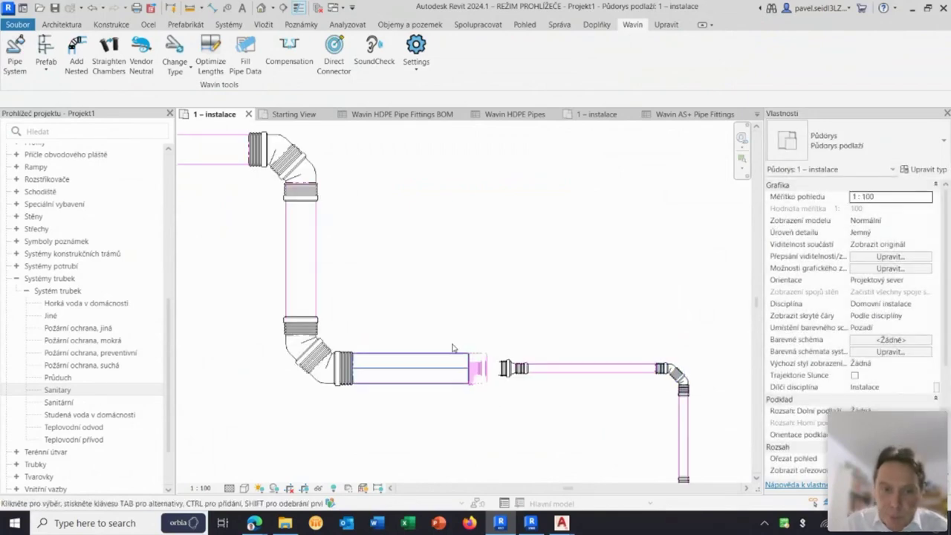
{"action": "middle_click_drag", "start_coordinate": [392, 282], "coordinate": [451, 312]}
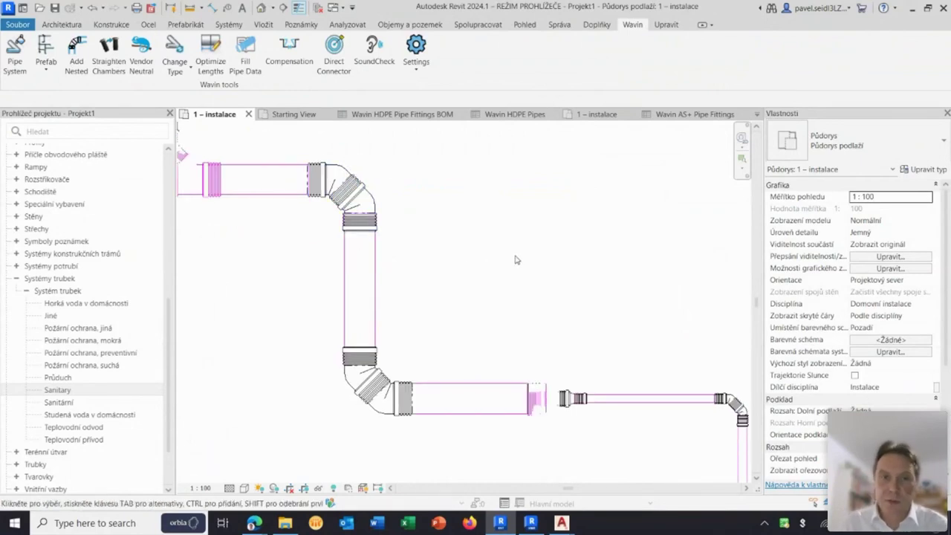
{"action": "scroll", "coordinate": [512, 260], "scroll_direction": "down", "scroll_amount": 1}
{"action": "scroll", "coordinate": [534, 257], "scroll_direction": "down", "scroll_amount": 2}
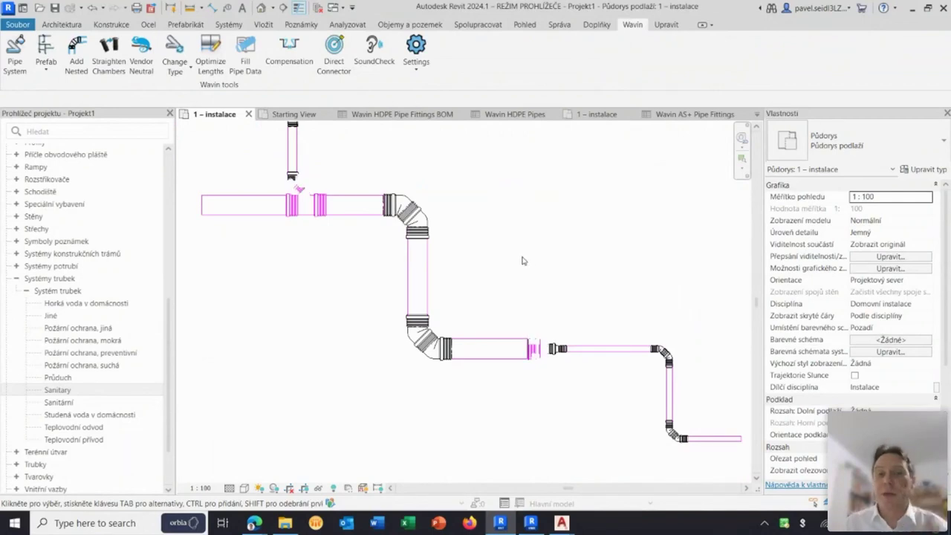
{"action": "scroll", "coordinate": [526, 242], "scroll_direction": "down", "scroll_amount": 2}
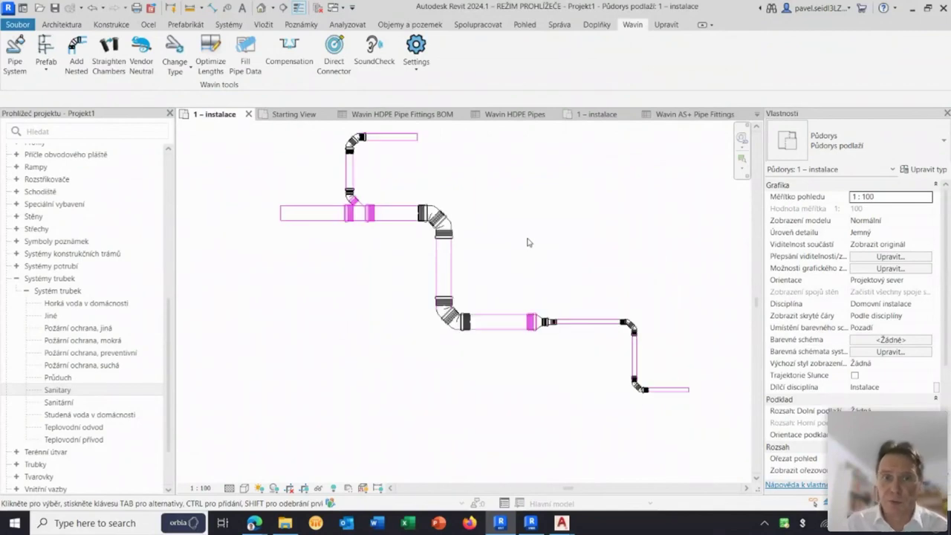
{"action": "middle_click_drag", "start_coordinate": [509, 257], "coordinate": [495, 257]}
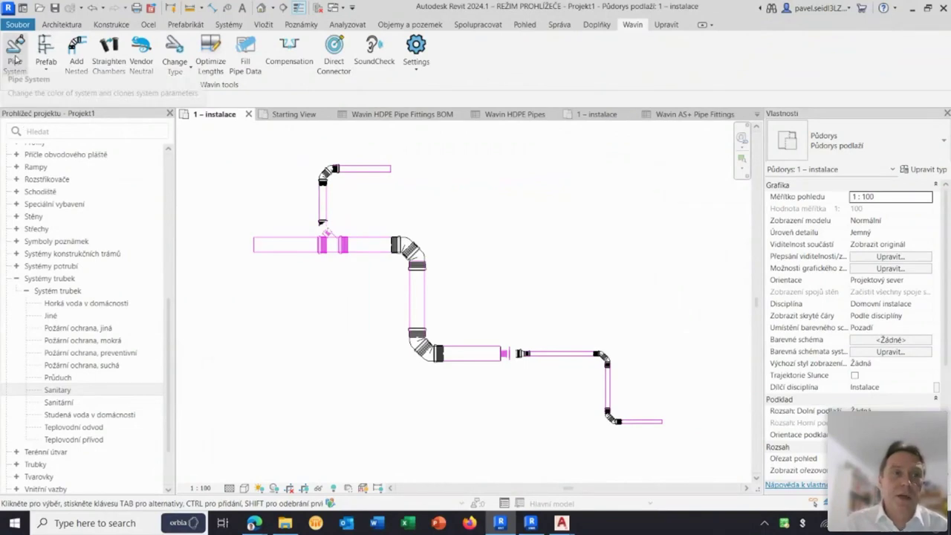
- Run the Wavin Pipe System Editor on Sanitary with colour override and parameter cloning
{"action": "left_click", "coordinate": [15, 59]}
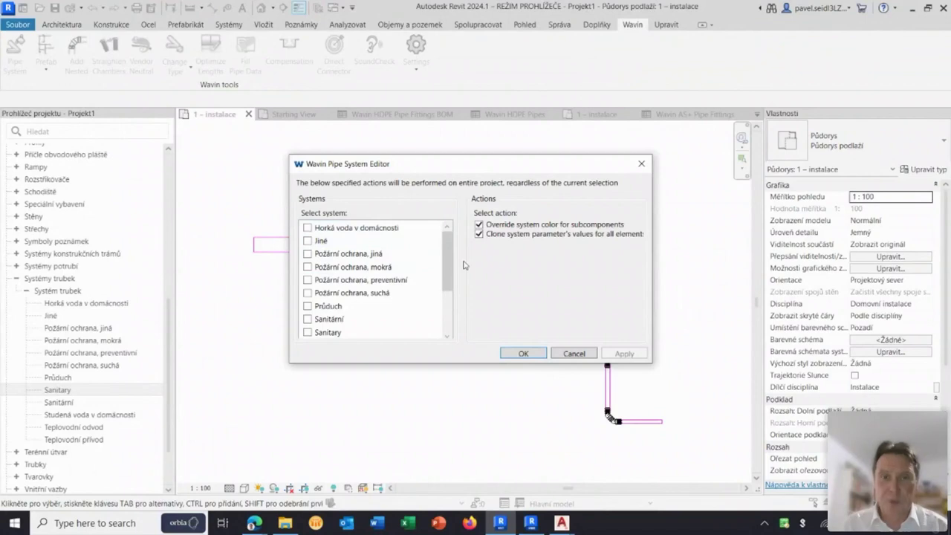
{"action": "mouse_move", "coordinate": [446, 256]}
{"action": "left_mouse_down"}
{"action": "mouse_move", "coordinate": [451, 275]}
{"action": "mouse_move", "coordinate": [449, 255]}
{"action": "left_mouse_up"}
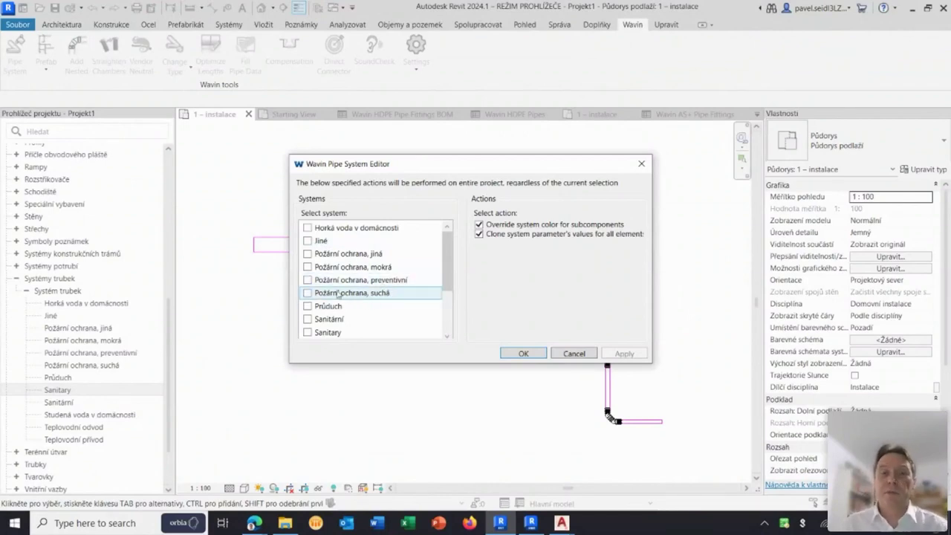
{"action": "left_click", "coordinate": [352, 335]}
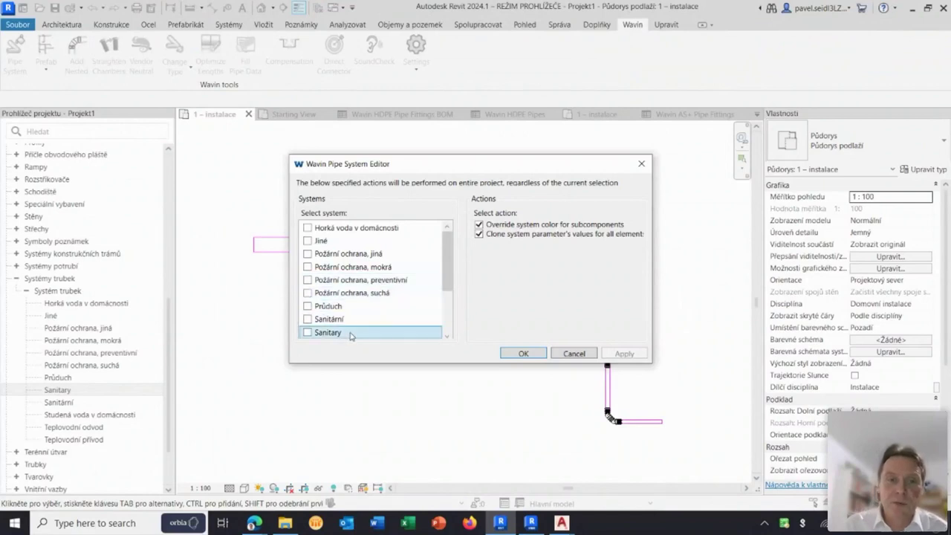
{"action": "left_click", "coordinate": [307, 333]}
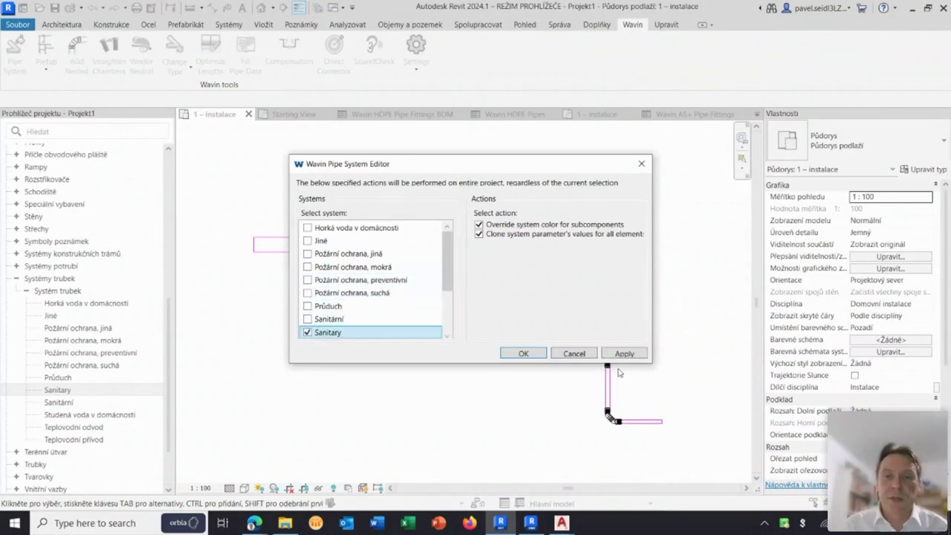
{"action": "left_click", "coordinate": [624, 354]}
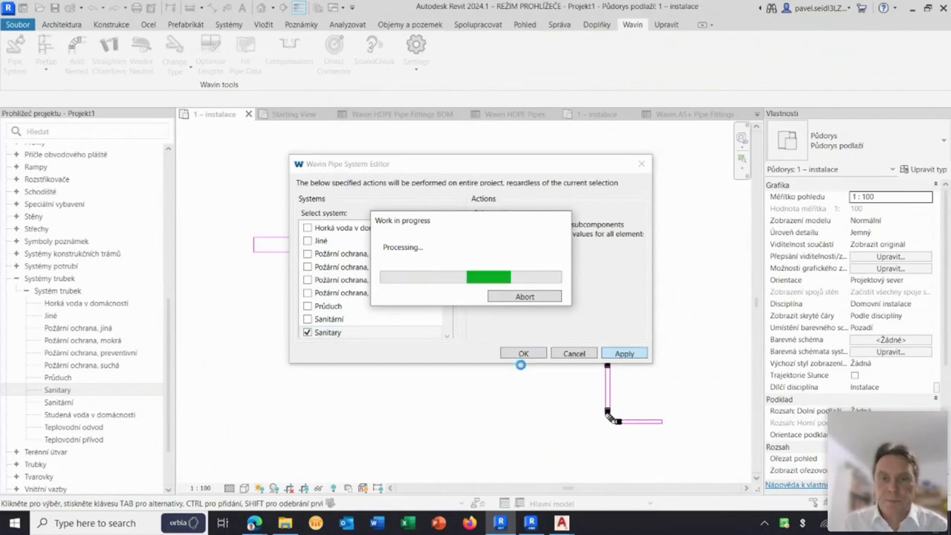
{"action": "left_click", "coordinate": [525, 356]}
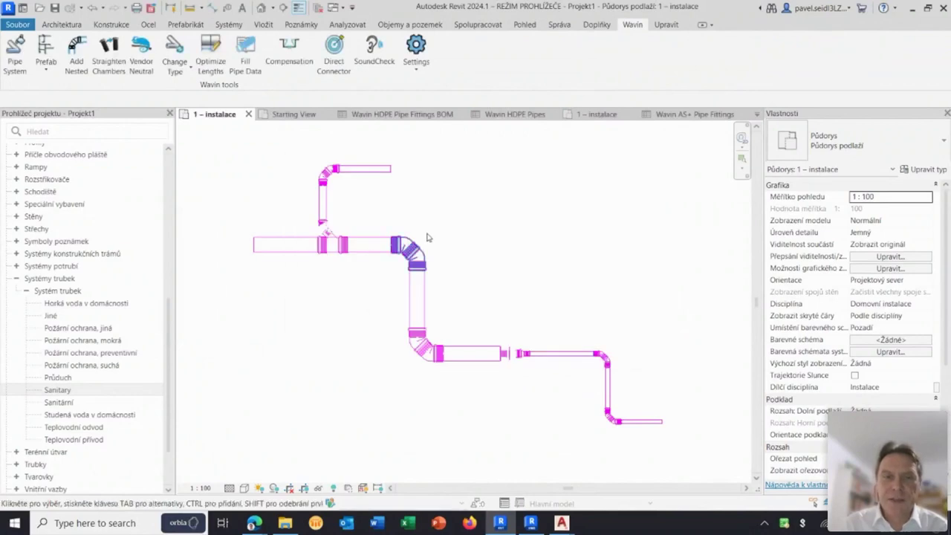
{"action": "scroll", "coordinate": [416, 239], "scroll_direction": "up", "scroll_amount": 1}
{"action": "scroll", "coordinate": [486, 250], "scroll_direction": "up", "scroll_amount": 1}
{"action": "scroll", "coordinate": [438, 273], "scroll_direction": "up", "scroll_amount": 1}
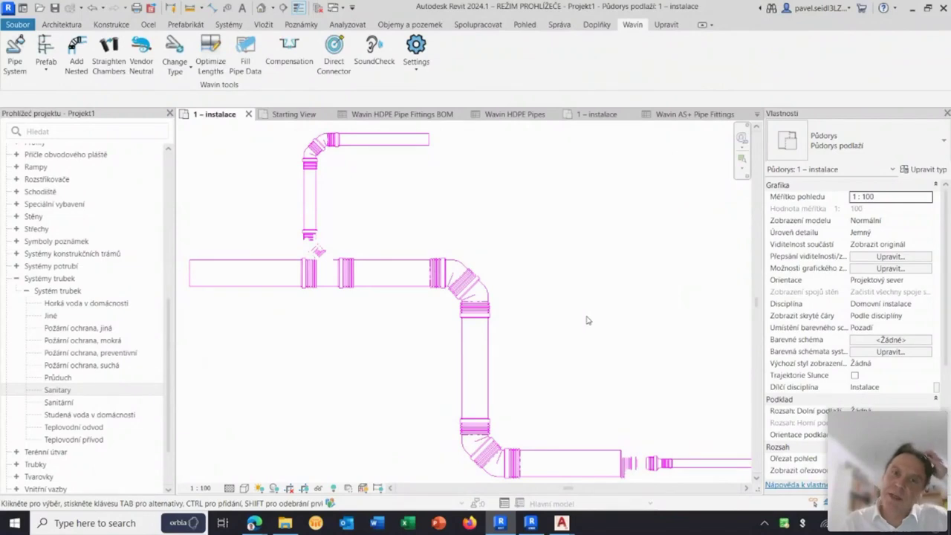
{"action": "scroll", "coordinate": [571, 298], "scroll_direction": "down", "scroll_amount": 2}
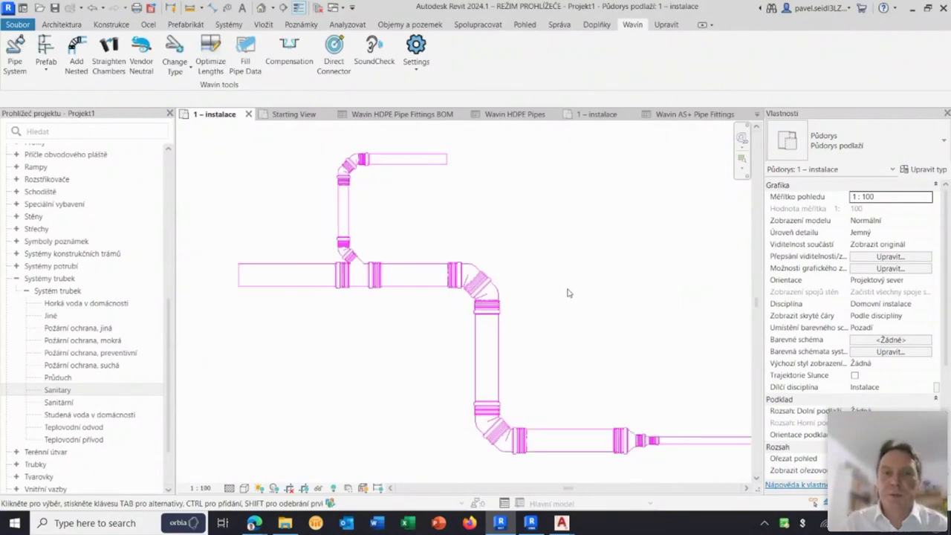
{"action": "mouse_move", "coordinate": [573, 295]}
{"action": "middle_mouse_down"}
{"action": "mouse_move", "coordinate": [595, 287]}
{"action": "mouse_move", "coordinate": [537, 354]}
{"action": "middle_mouse_up"}
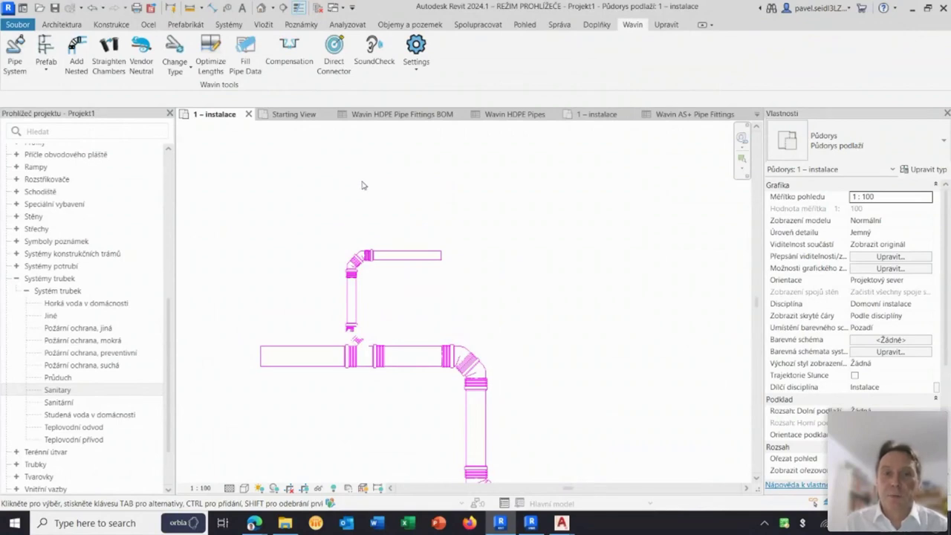
- Draw a vertical riser and a short horizontal pipe from the end of the top pipe
{"action": "left_click", "coordinate": [228, 26]}
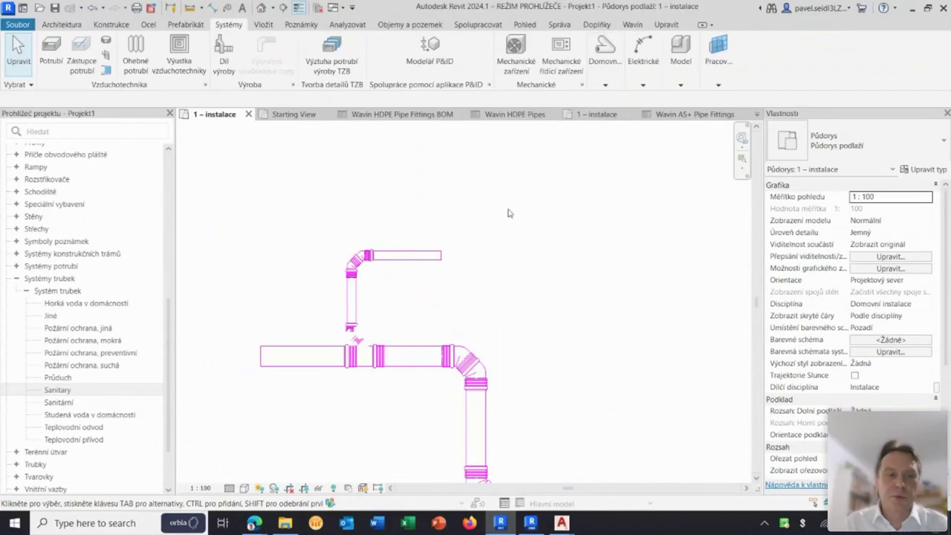
{"action": "left_click", "coordinate": [443, 258]}
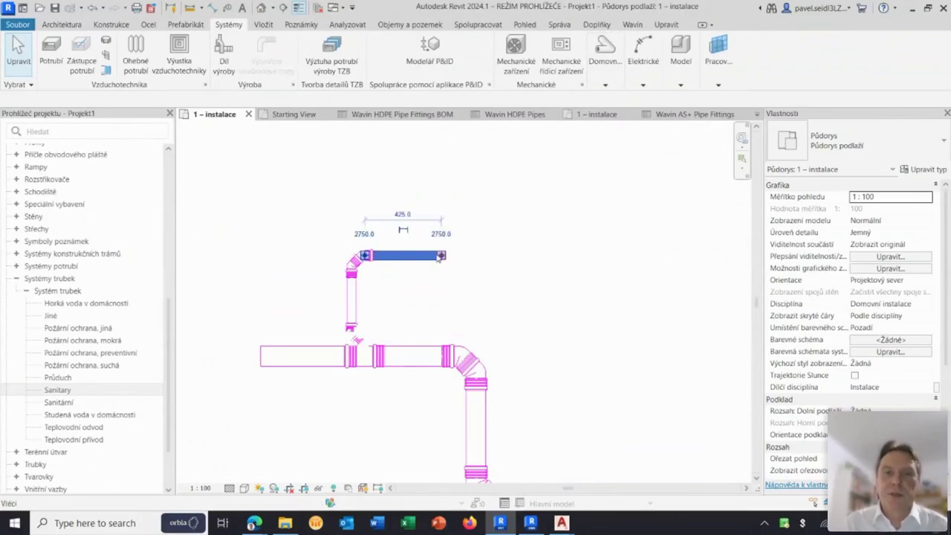
{"action": "right_click", "coordinate": [444, 257]}
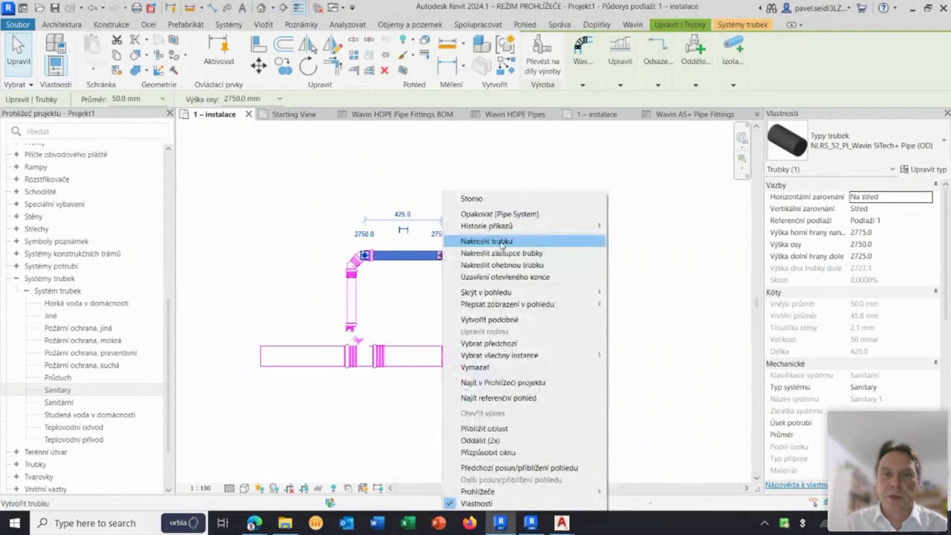
{"action": "left_click", "coordinate": [501, 240]}
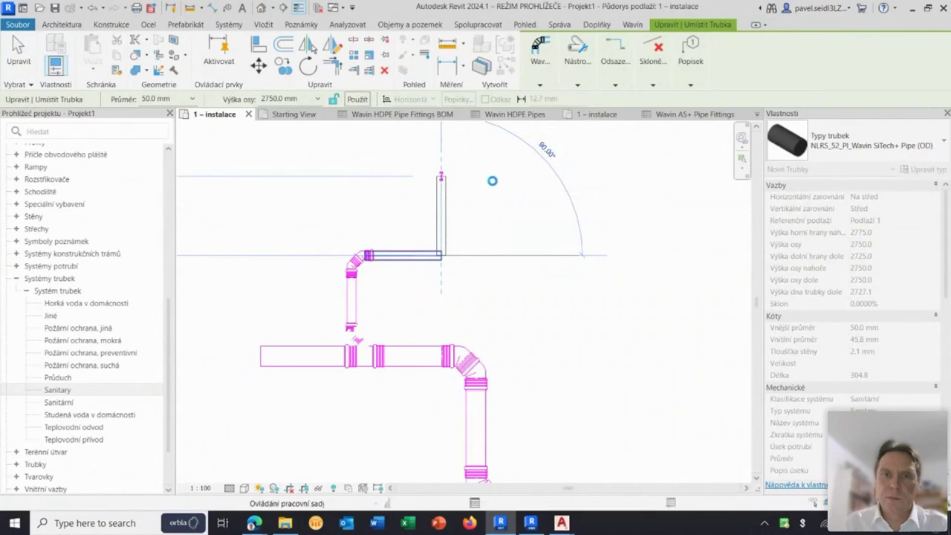
{"action": "left_click", "coordinate": [492, 181]}
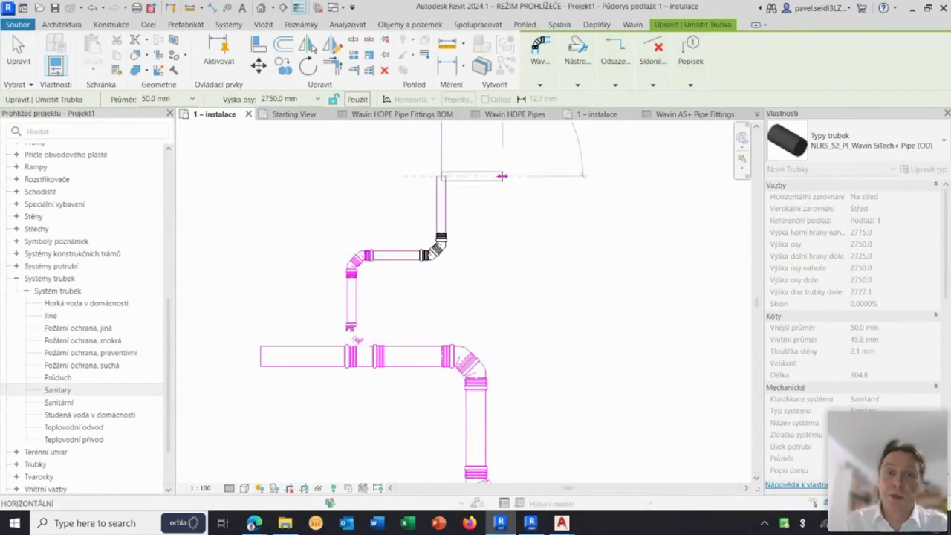
{"action": "left_click", "coordinate": [543, 189]}
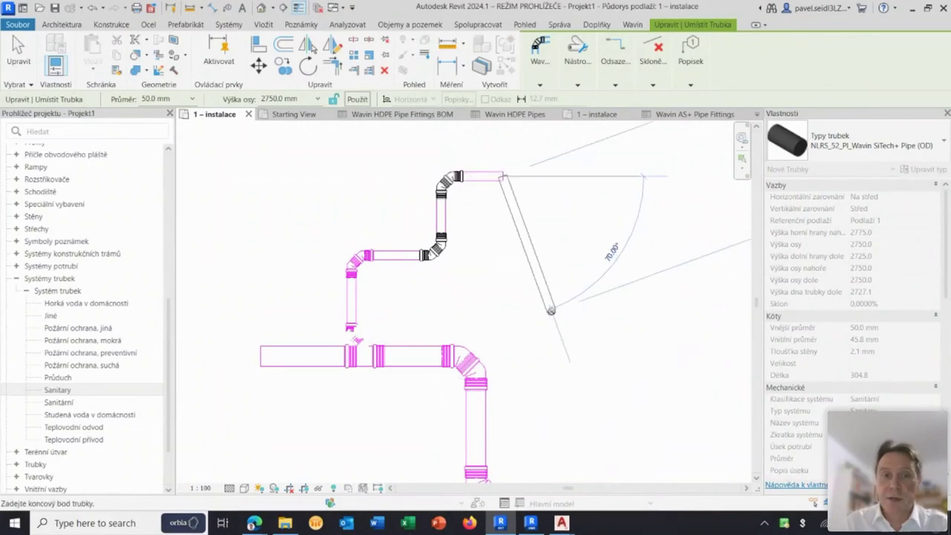
{"action": "key", "text": "Escape"}
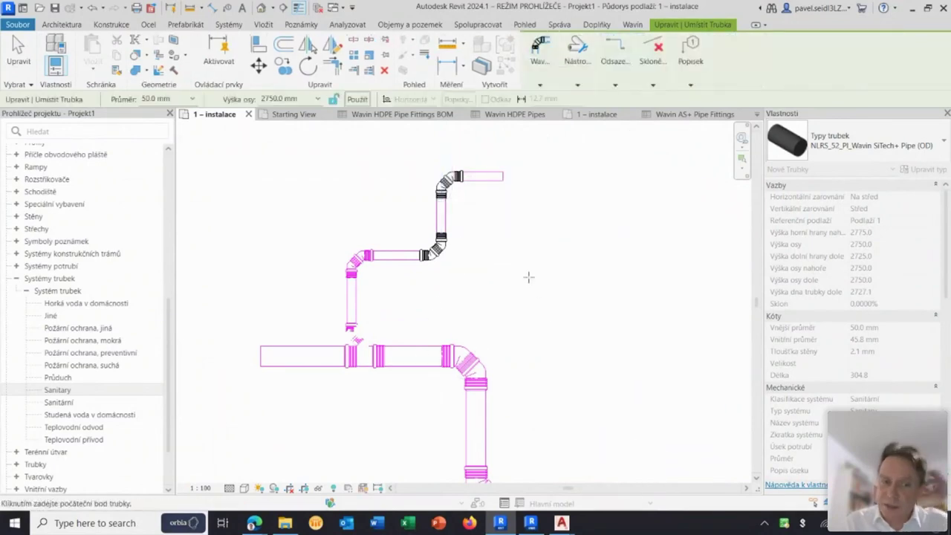
{"action": "key", "text": "Escape"}
{"action": "middle_click_drag", "start_coordinate": [483, 260], "coordinate": [507, 293]}
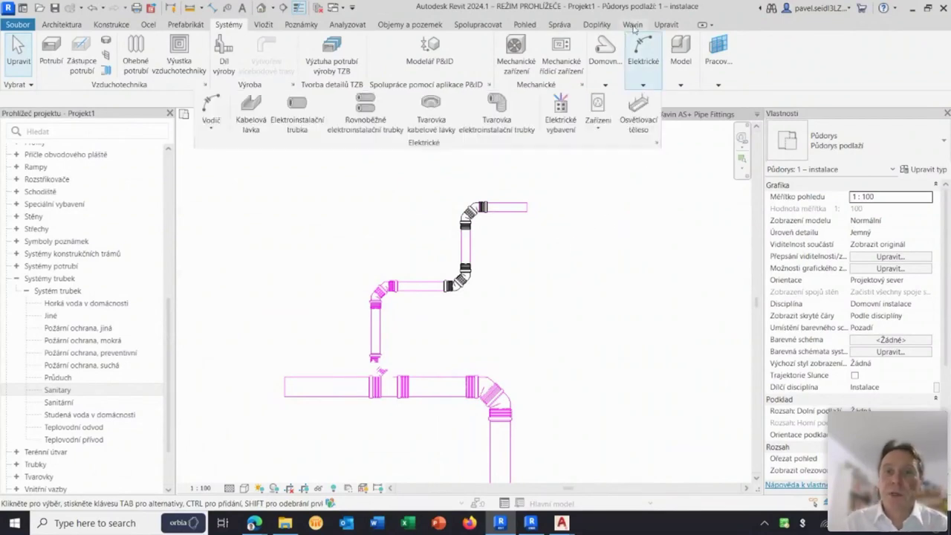
- Rerun the Wavin Pipe System Editor on Sanitary so the new elbows turn magenta
{"action": "left_click", "coordinate": [633, 25]}
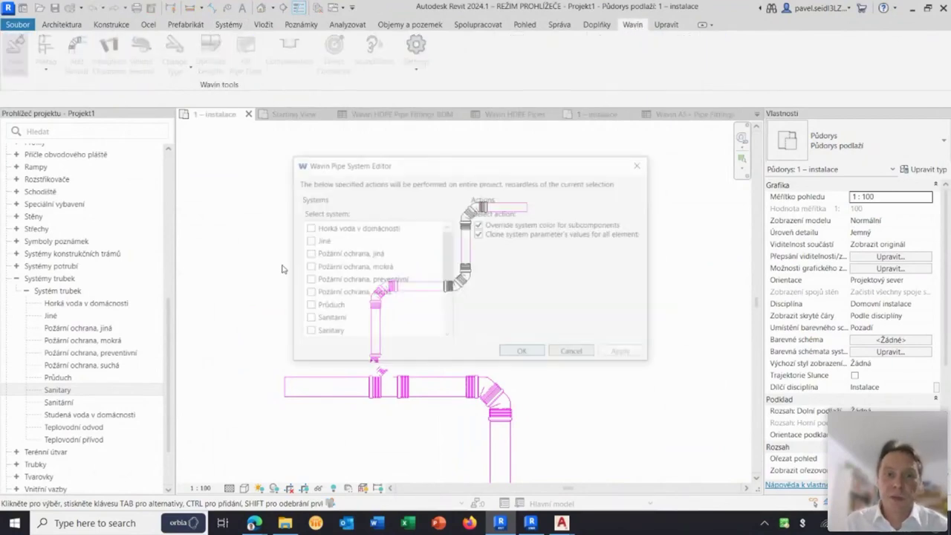
{"action": "scroll", "coordinate": [328, 321], "scroll_direction": "down", "scroll_amount": 1}
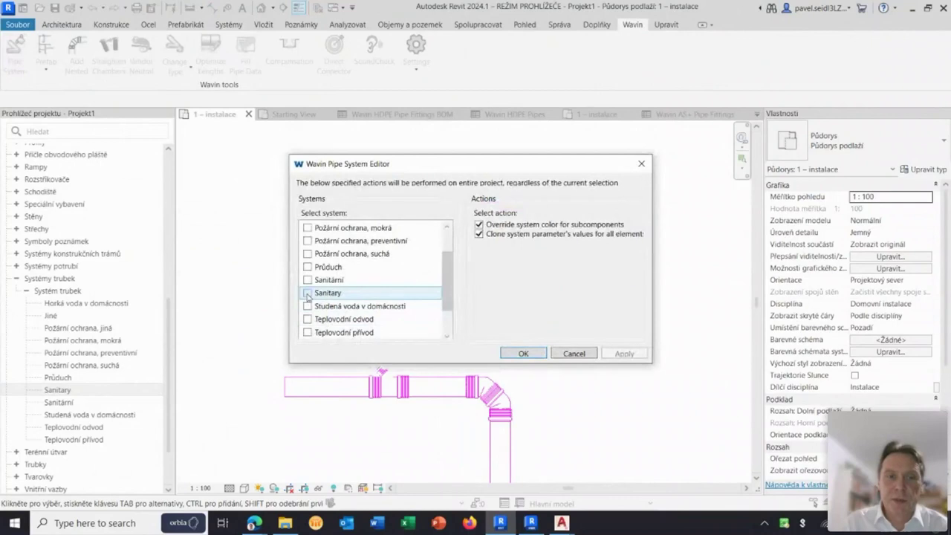
{"action": "left_click", "coordinate": [307, 293]}
{"action": "left_click", "coordinate": [622, 353]}
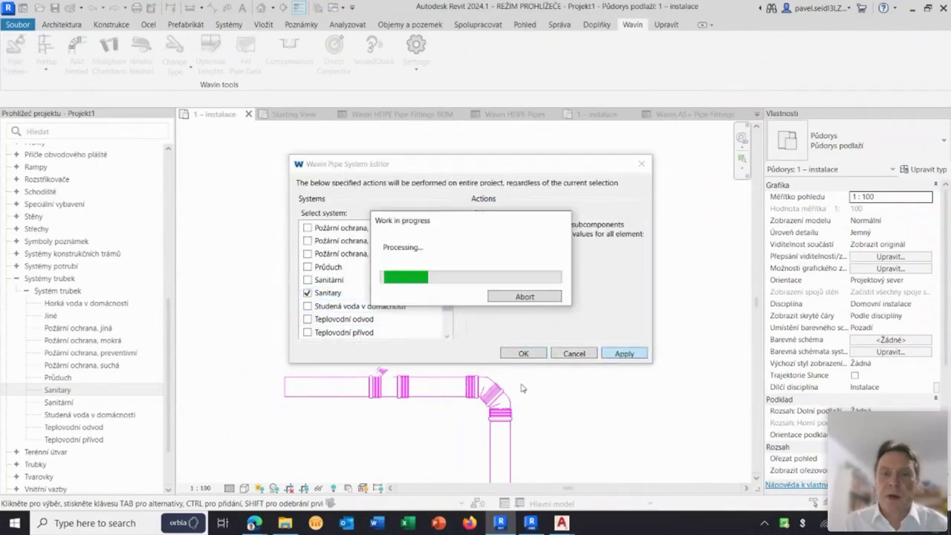
{"action": "left_click", "coordinate": [522, 354]}
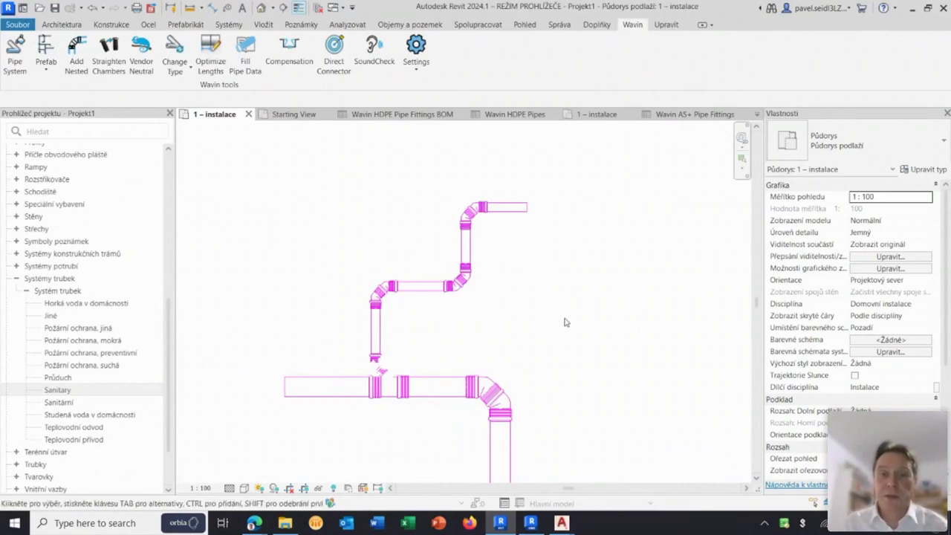
- Duplicate the Sanitary piping system type in the Project Browser, creating Sanitary 2
{"action": "mouse_move", "coordinate": [569, 335]}
{"action": "middle_mouse_down"}
{"action": "mouse_move", "coordinate": [593, 324]}
{"action": "mouse_move", "coordinate": [589, 298]}
{"action": "middle_mouse_up"}
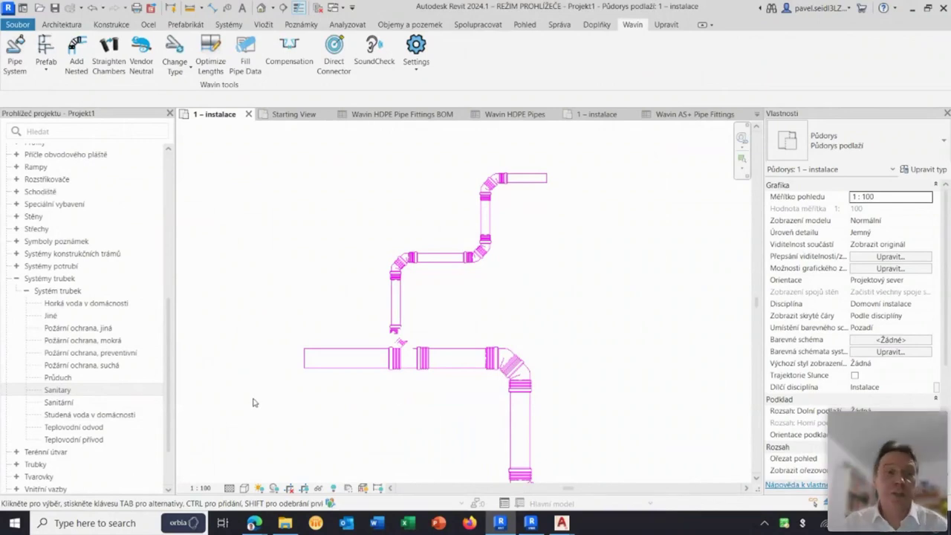
{"action": "right_click", "coordinate": [64, 390]}
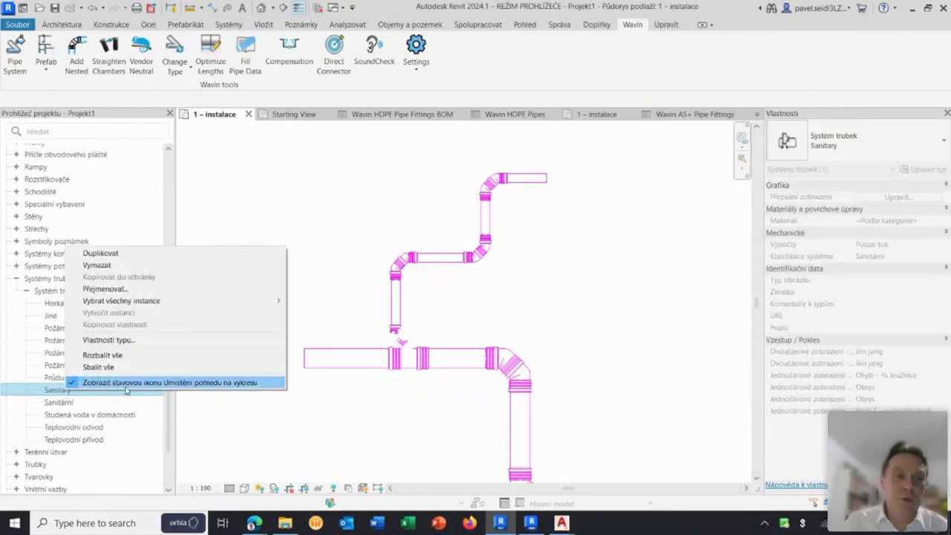
{"action": "left_click", "coordinate": [101, 254]}
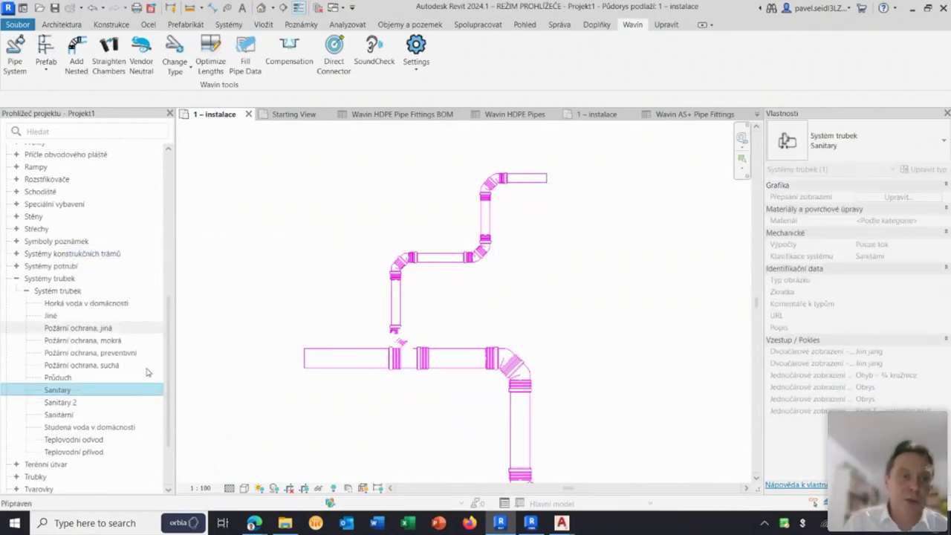
- Rename the Sanitary 2 system type to 'Wavin ABC'
{"action": "left_click", "coordinate": [92, 405]}
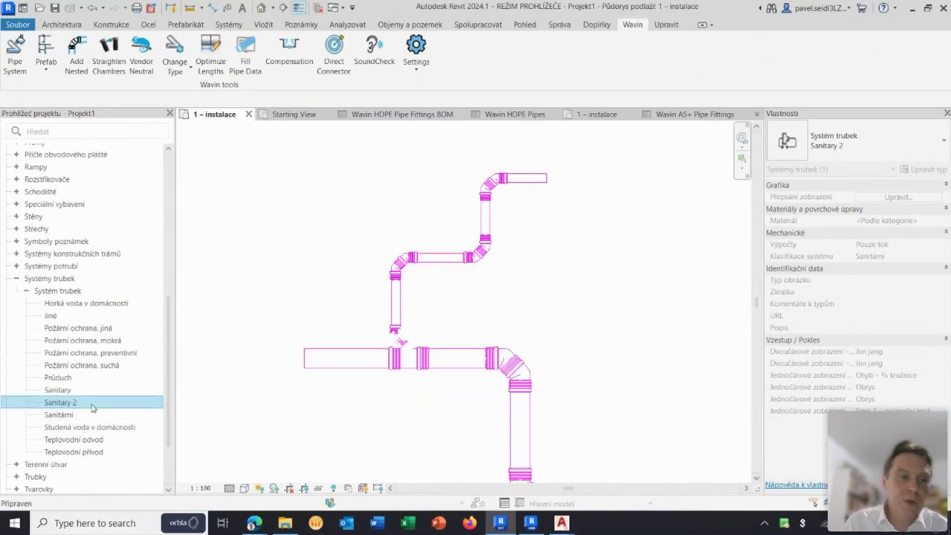
{"action": "right_click", "coordinate": [88, 407]}
{"action": "left_click", "coordinate": [84, 407]}
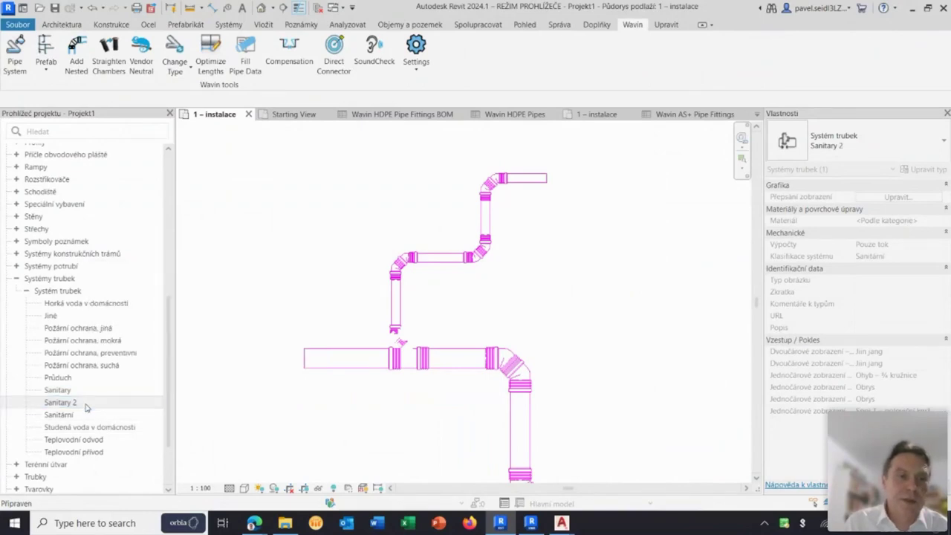
{"action": "right_click", "coordinate": [81, 407]}
{"action": "left_click", "coordinate": [83, 407]}
{"action": "right_click", "coordinate": [55, 405]}
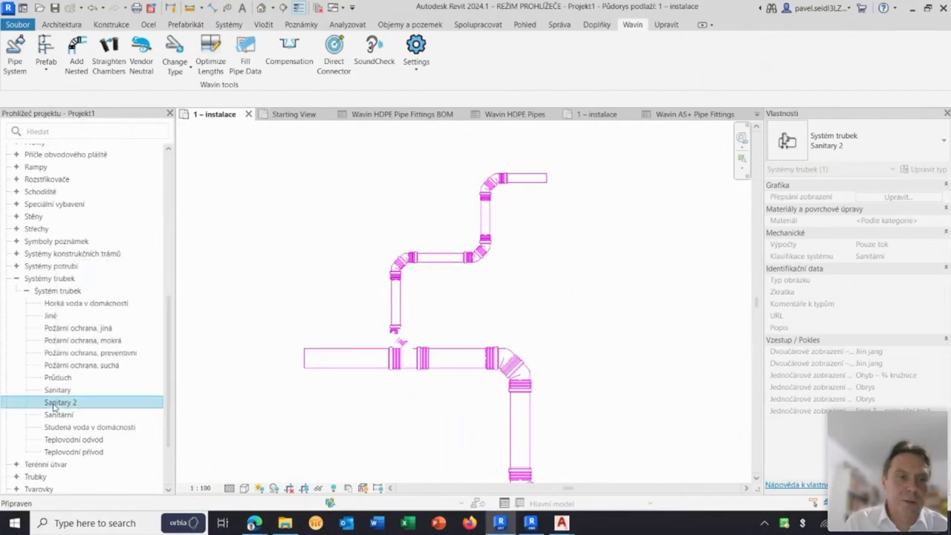
{"action": "left_click", "coordinate": [110, 303]}
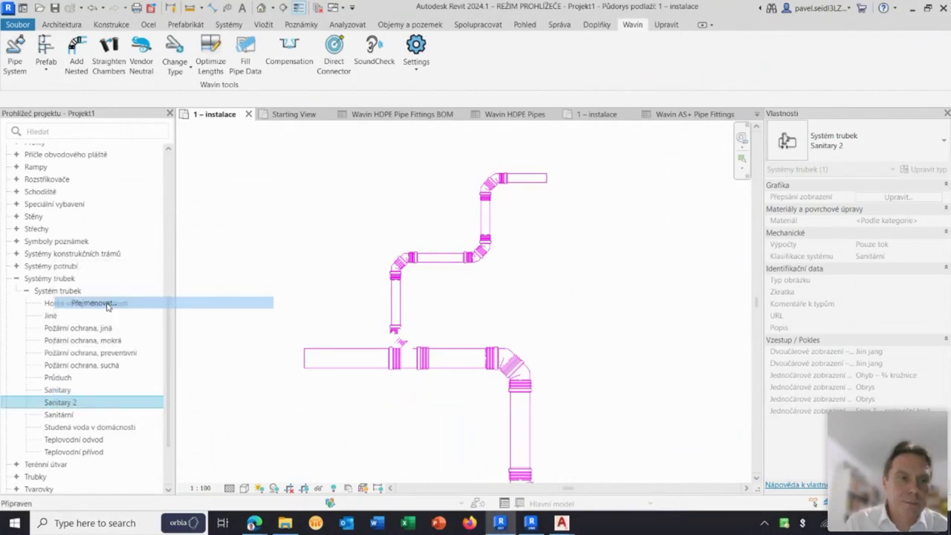
{"action": "type", "text": "Wavin ABC"}
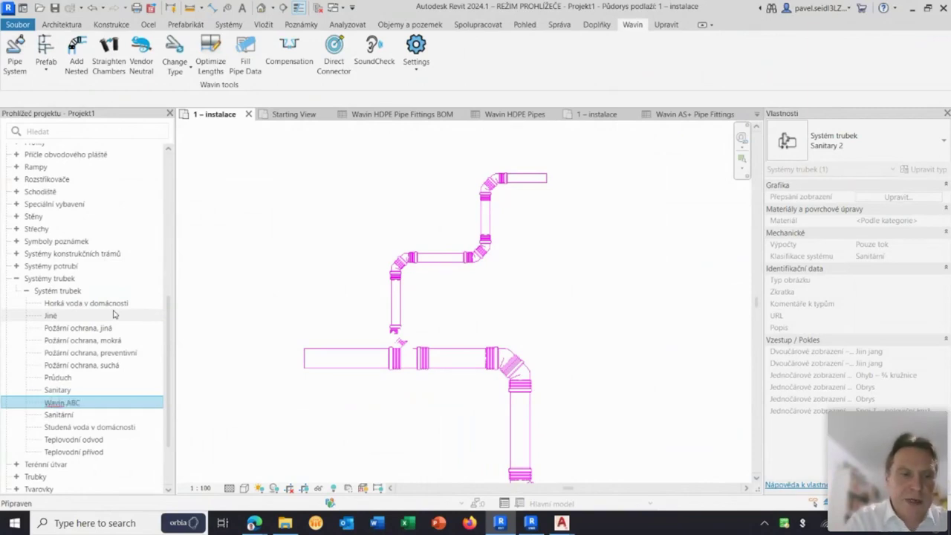
{"action": "key", "text": "Return"}
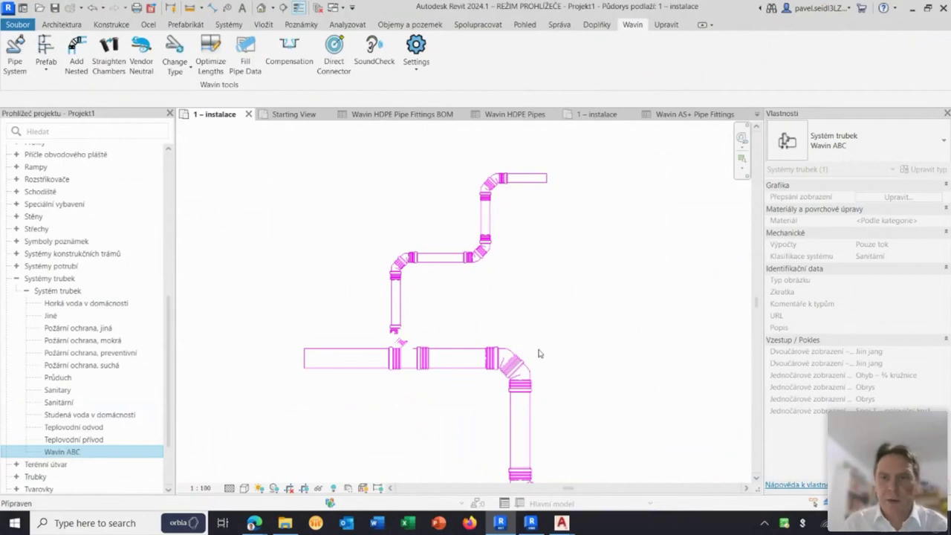
{"action": "scroll", "coordinate": [562, 347], "scroll_direction": "down", "scroll_amount": 3}
{"action": "scroll", "coordinate": [562, 348], "scroll_direction": "up", "scroll_amount": 2}
- Set a lower-right pipe's system type to Wavin ABC in the Properties palette
{"action": "left_click", "coordinate": [496, 307]}
{"action": "middle_click_drag", "start_coordinate": [615, 329], "coordinate": [493, 259]}
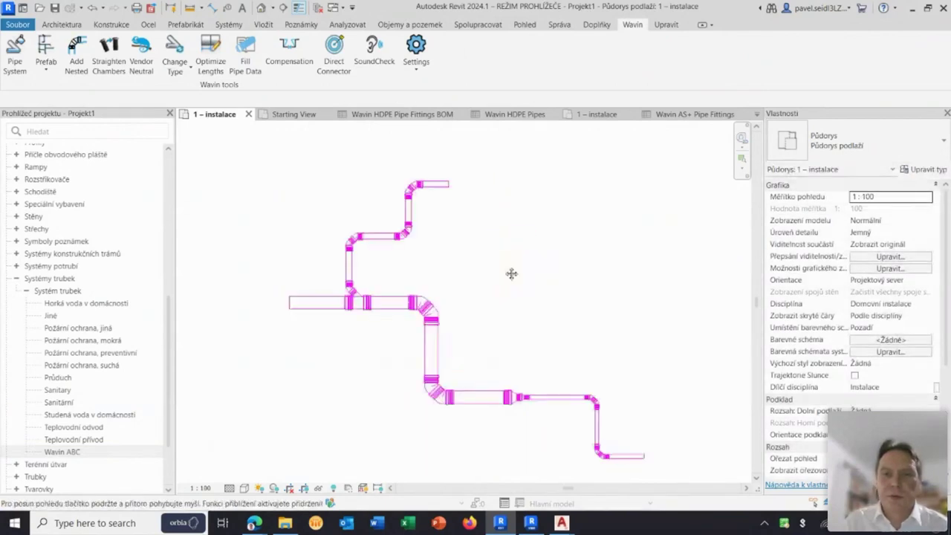
{"action": "left_click_drag", "start_coordinate": [632, 422], "coordinate": [617, 466]}
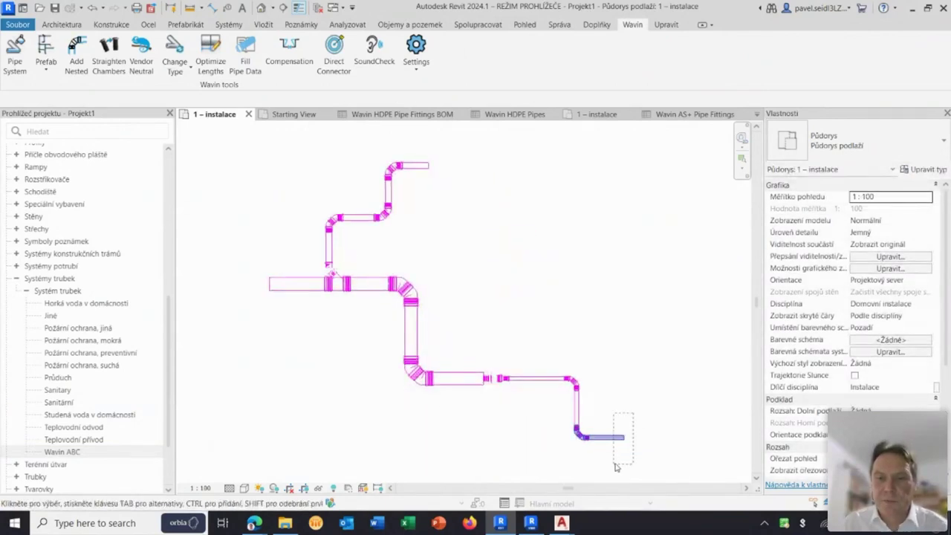
{"action": "left_click", "coordinate": [609, 437]}
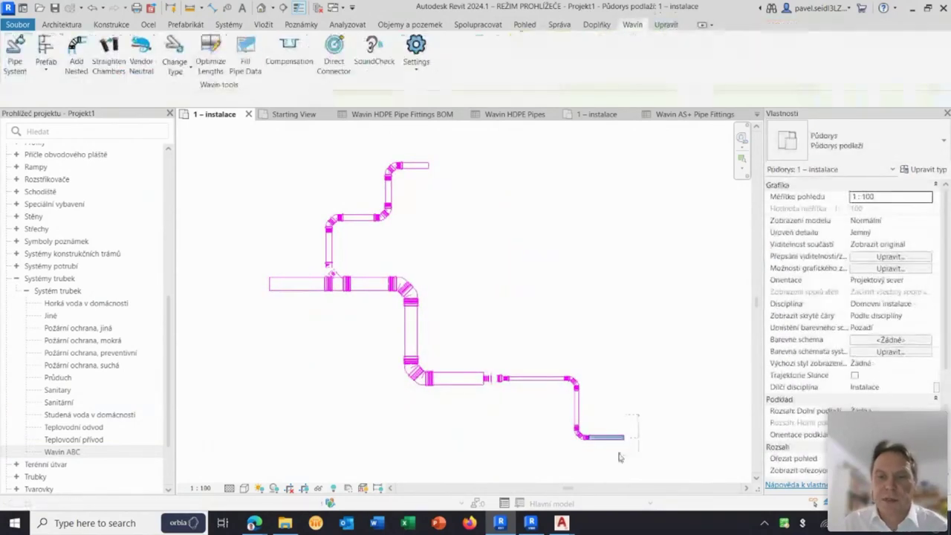
{"action": "left_click", "coordinate": [912, 388]}
{"action": "left_click", "coordinate": [927, 388]}
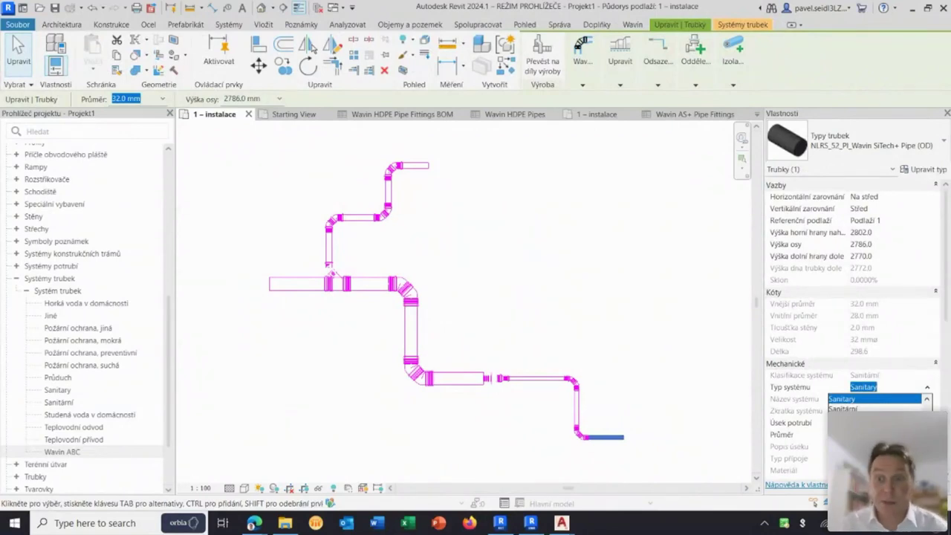
{"action": "left_click", "coordinate": [869, 435]}
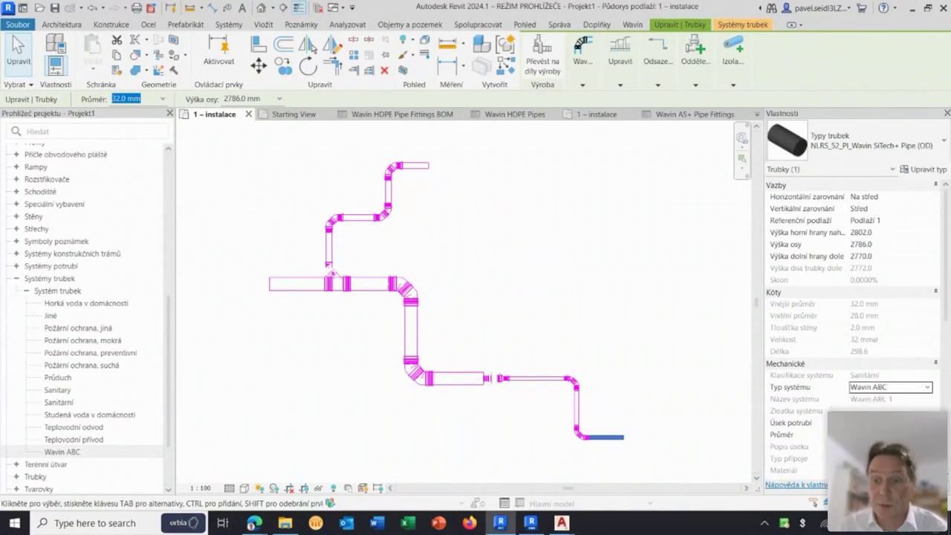
- Check the system type of the elbow and a middle pipe in the run
{"action": "left_click", "coordinate": [644, 320]}
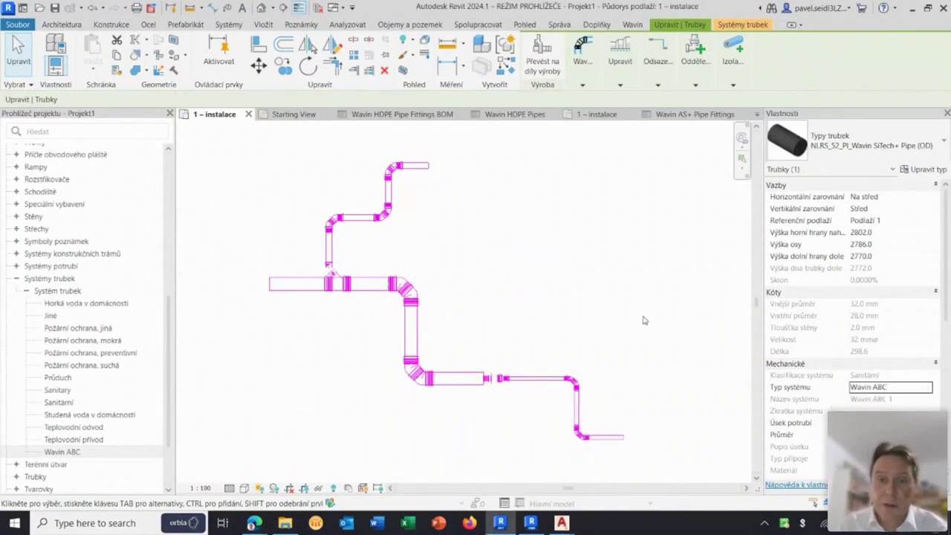
{"action": "left_click", "coordinate": [568, 381]}
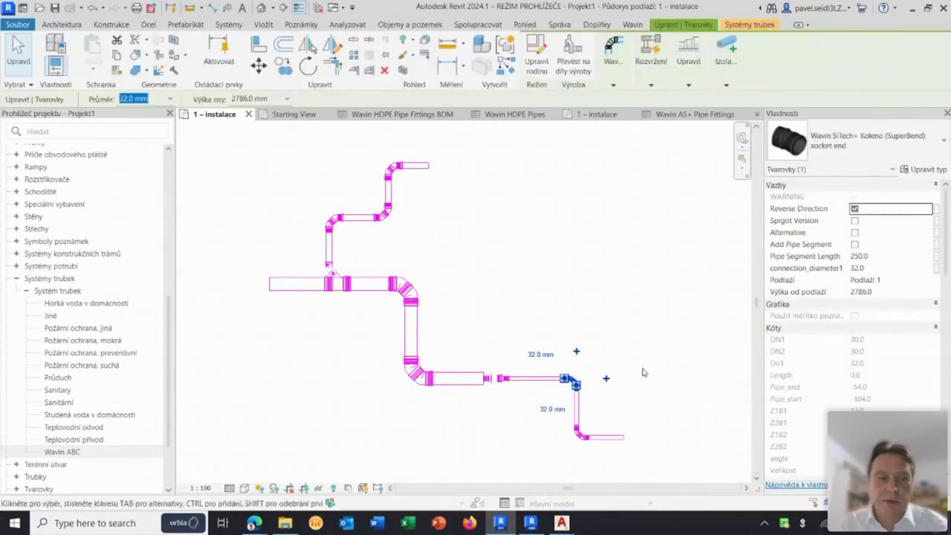
{"action": "left_click", "coordinate": [600, 385]}
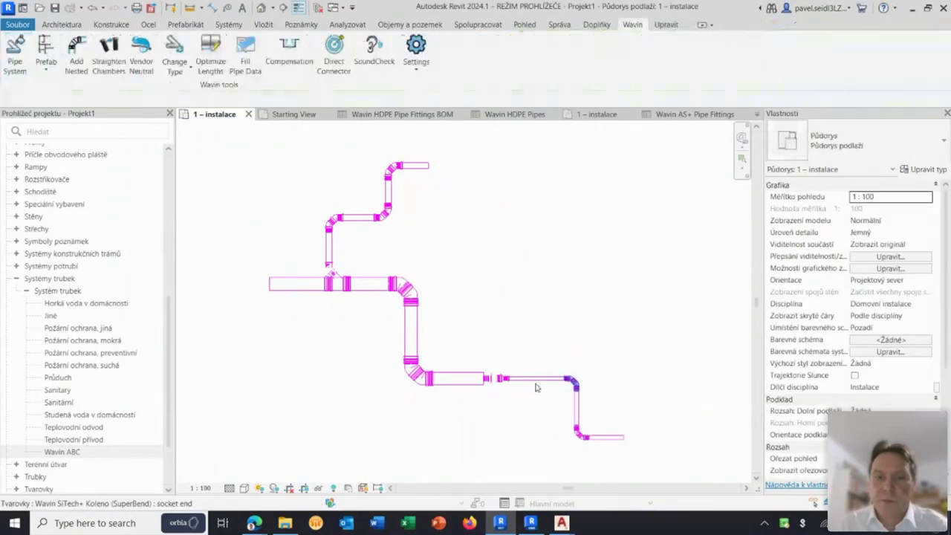
{"action": "left_click", "coordinate": [470, 384]}
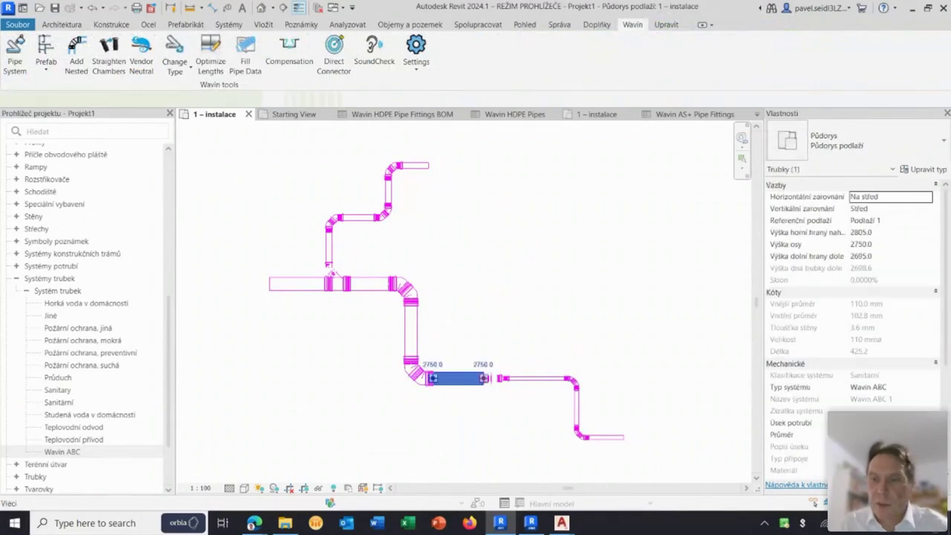
{"action": "left_click", "coordinate": [549, 318]}
{"action": "scroll", "coordinate": [551, 318], "scroll_direction": "down", "scroll_amount": 2}
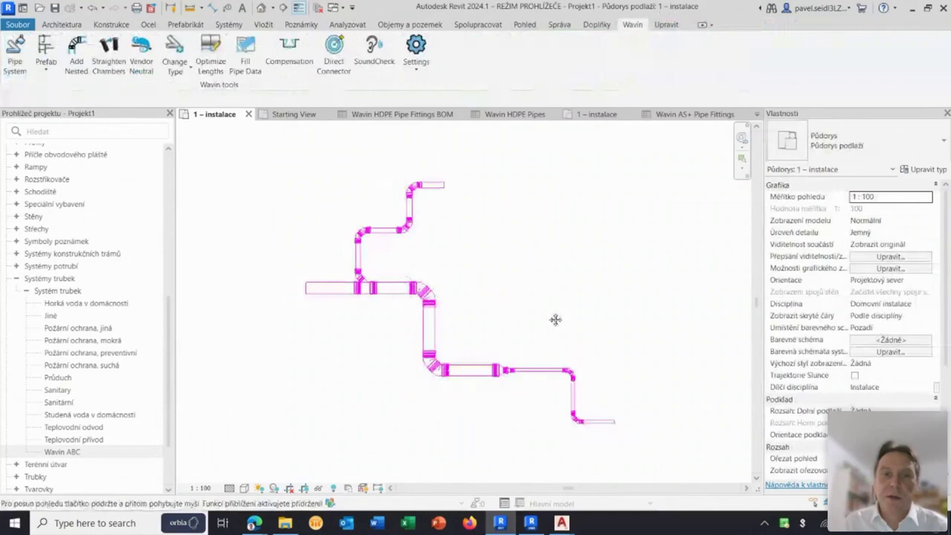
- Override the Wavin ABC system's line graphics colour to green in its type properties
{"action": "double_click", "coordinate": [74, 453]}
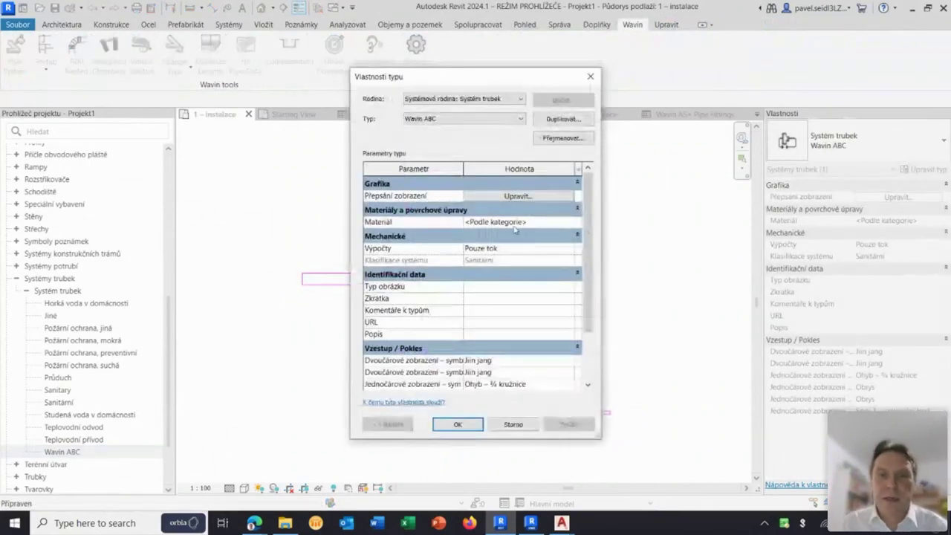
{"action": "left_click", "coordinate": [514, 197]}
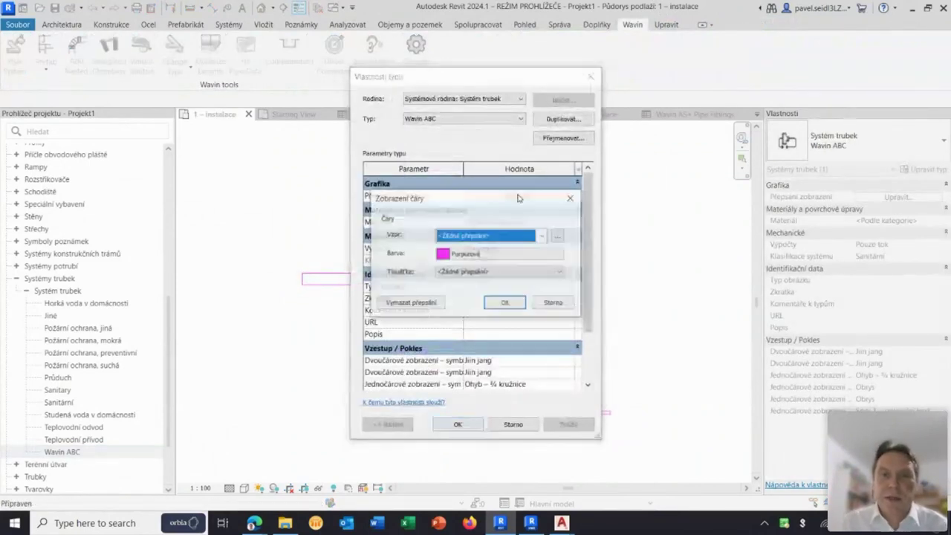
{"action": "left_click", "coordinate": [533, 253]}
{"action": "left_click", "coordinate": [399, 268]}
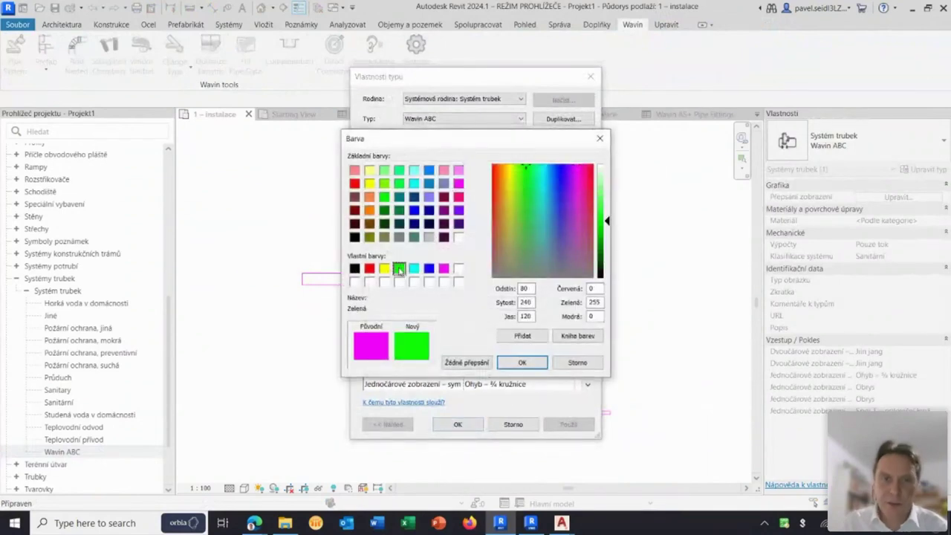
{"action": "left_click", "coordinate": [530, 367]}
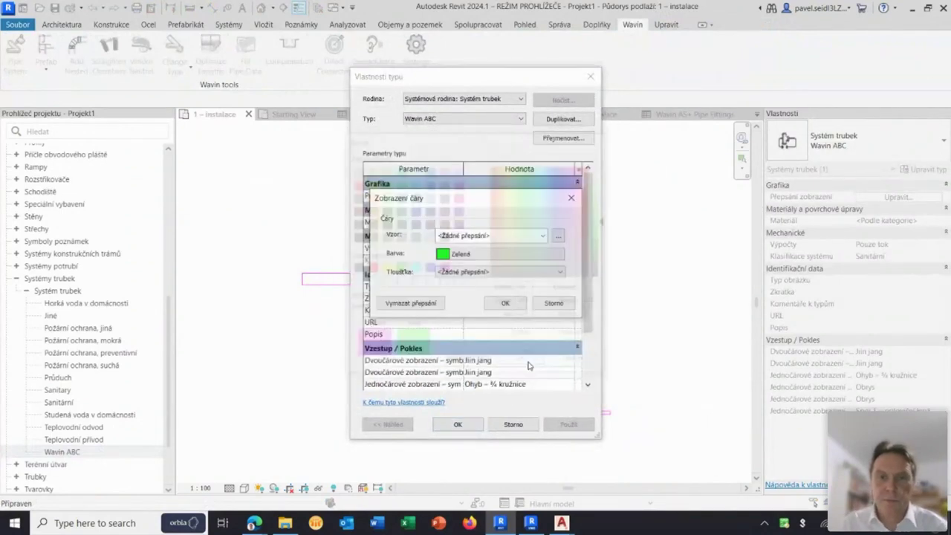
{"action": "left_click", "coordinate": [504, 304]}
{"action": "left_click", "coordinate": [458, 424]}
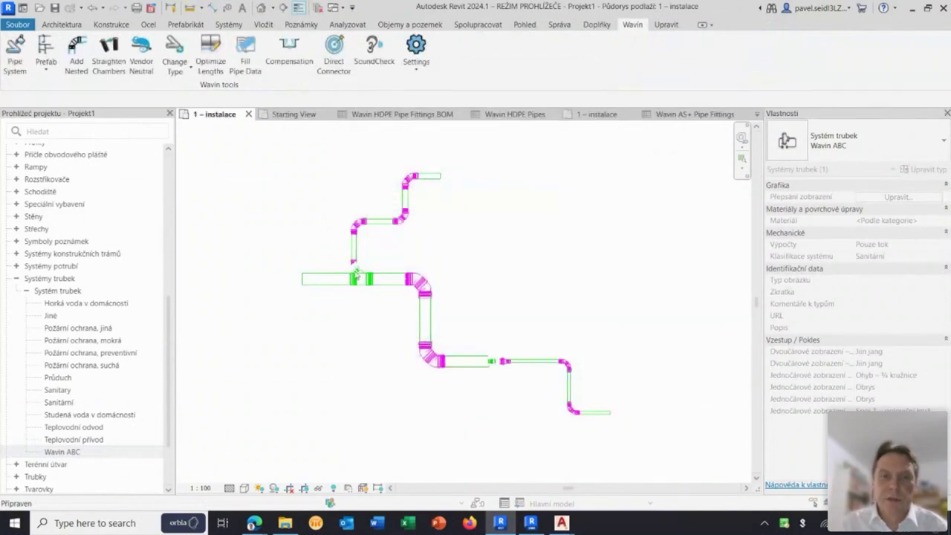
{"action": "left_click", "coordinate": [428, 219]}
{"action": "middle_click_drag", "start_coordinate": [481, 230], "coordinate": [469, 247]}
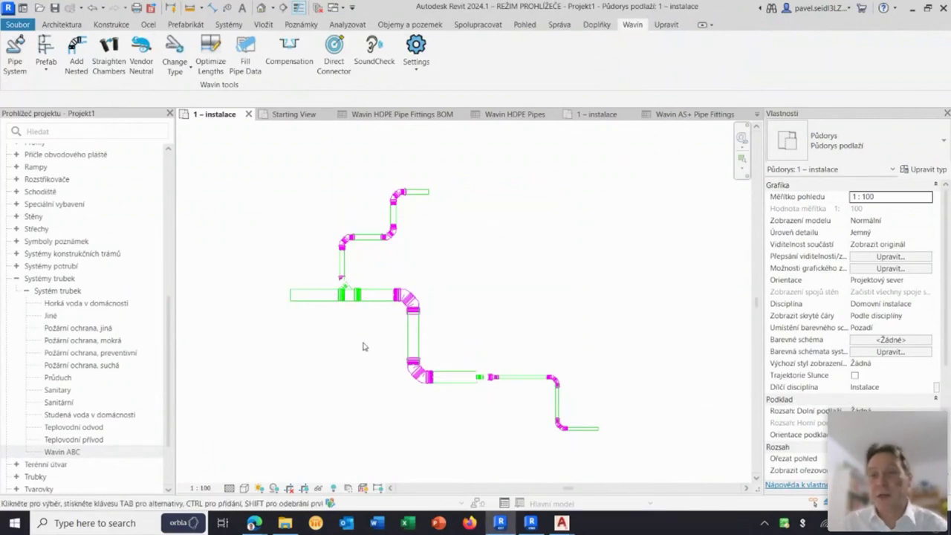
{"action": "scroll", "coordinate": [493, 291], "scroll_direction": "down", "scroll_amount": 1}
{"action": "scroll", "coordinate": [503, 282], "scroll_direction": "up", "scroll_amount": 1}
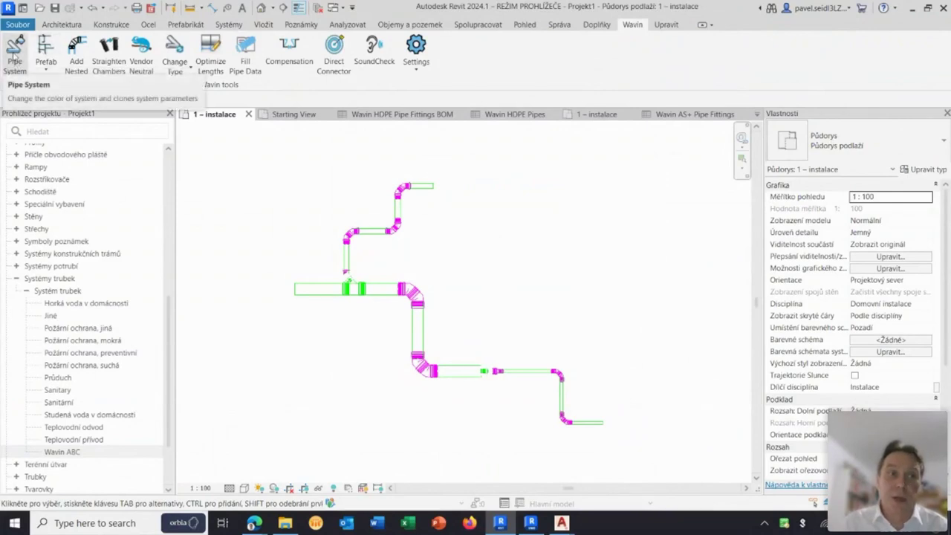
- Apply the Wavin Pipe System Editor update to Wavin ABC so its fittings turn green
{"action": "left_click", "coordinate": [15, 52]}
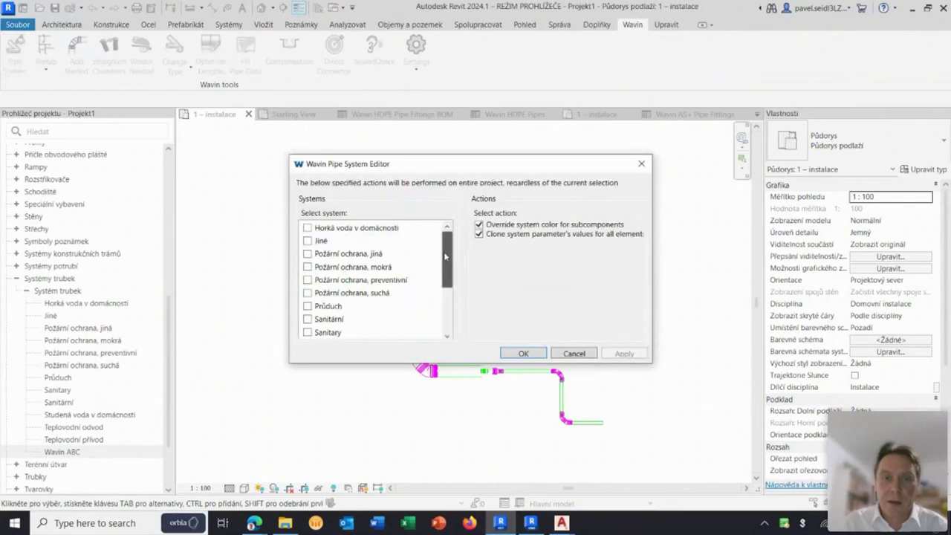
{"action": "scroll", "coordinate": [444, 252], "scroll_direction": "down", "scroll_amount": 3}
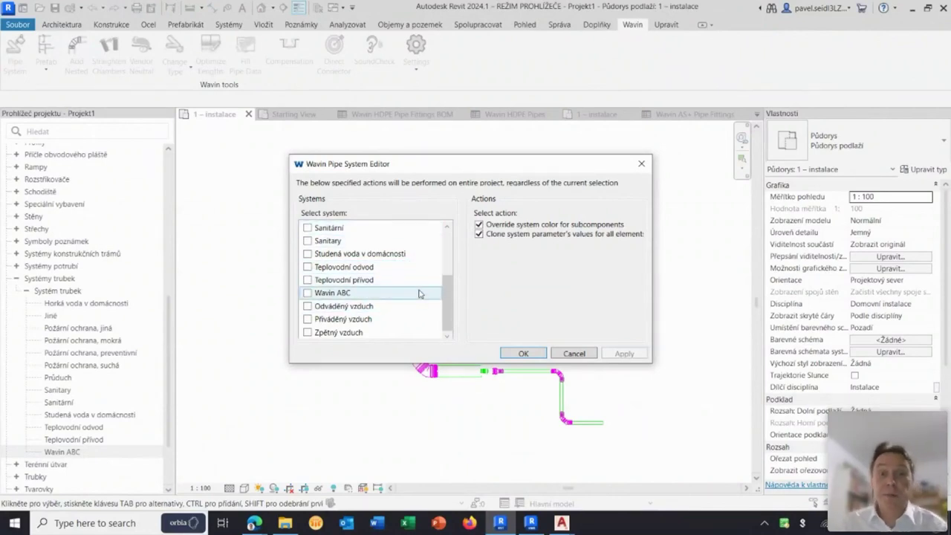
{"action": "left_click", "coordinate": [308, 294]}
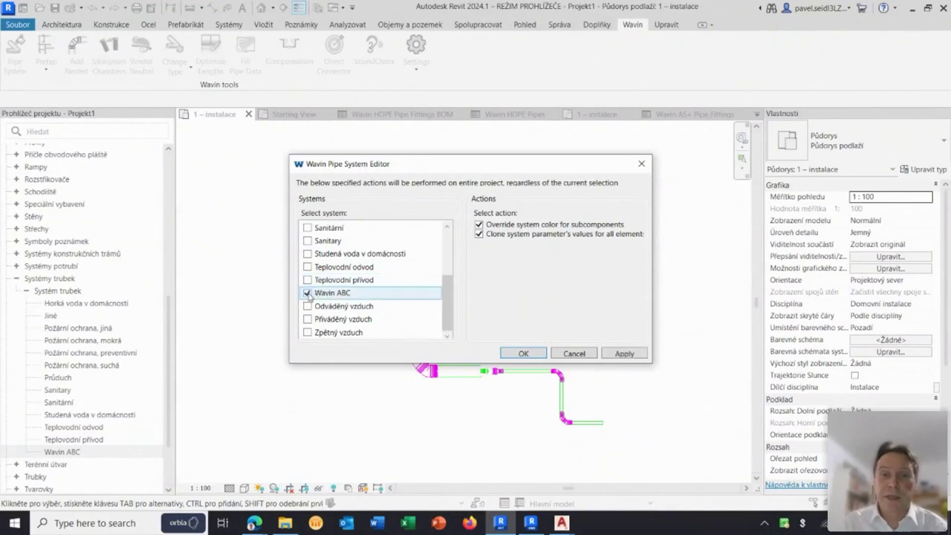
{"action": "left_click", "coordinate": [624, 354]}
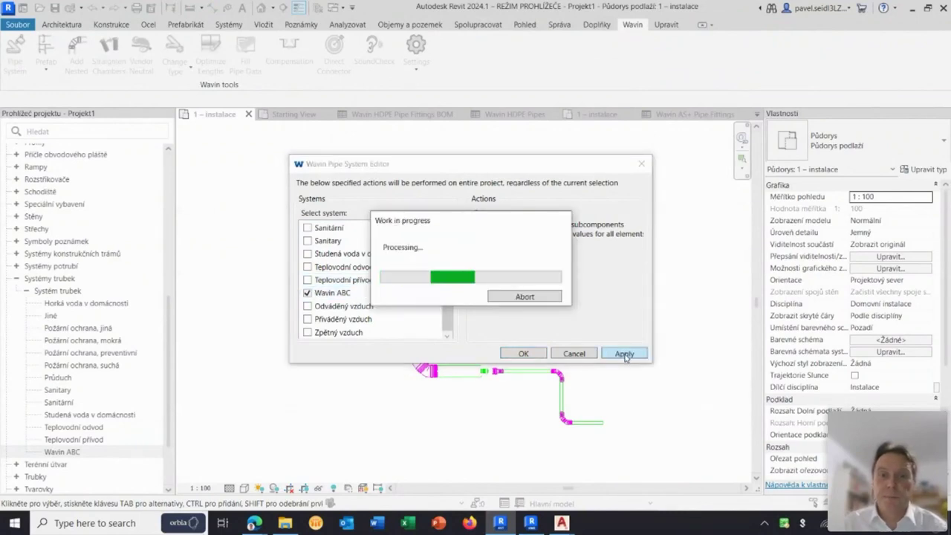
{"action": "left_click", "coordinate": [521, 353]}
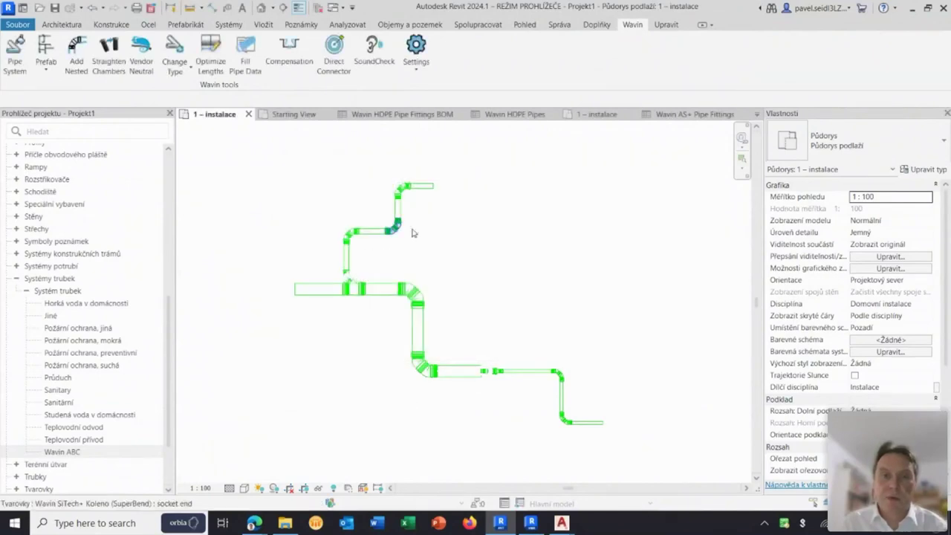
- Close the '1 – instalace' floor plan view tab
{"action": "middle_click_drag", "start_coordinate": [463, 263], "coordinate": [541, 289]}
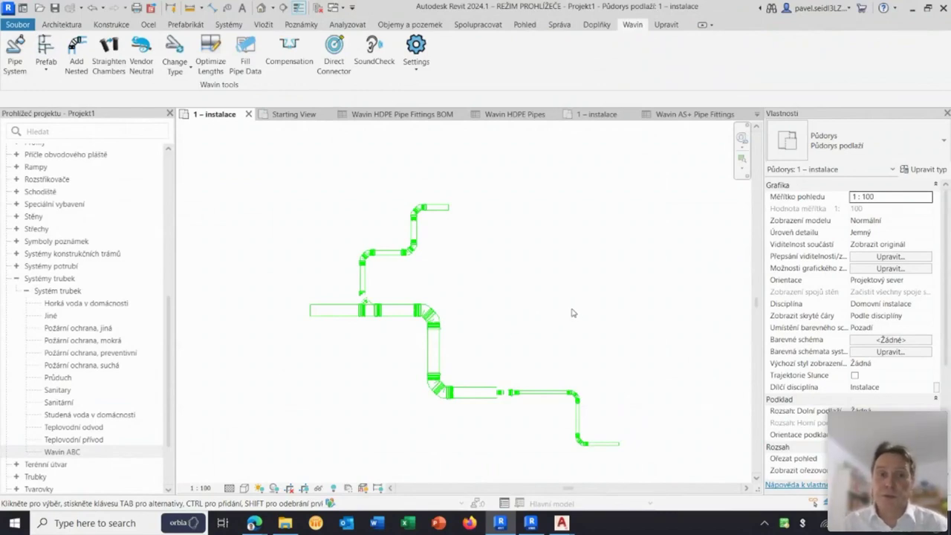
{"action": "left_click", "coordinate": [248, 114]}
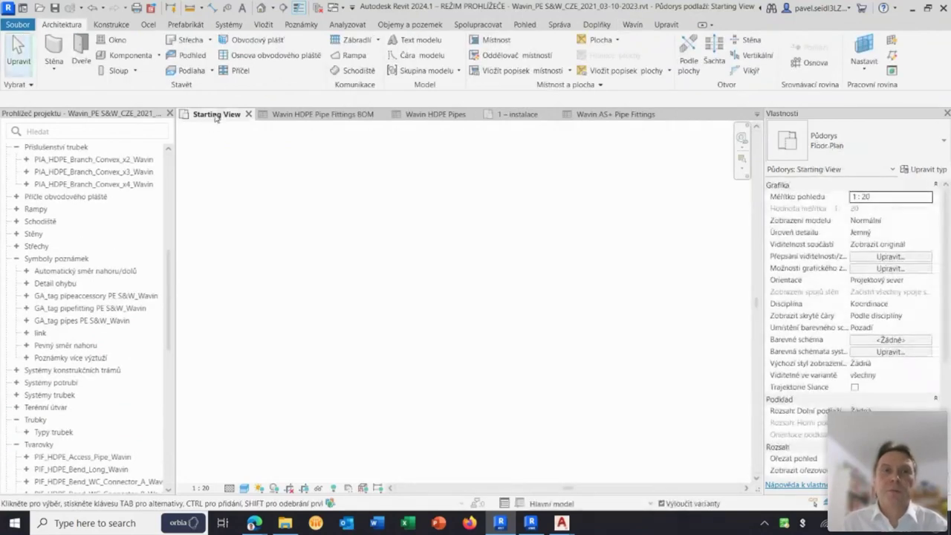
- Switch to the Wavin ribbon tab
{"action": "left_click", "coordinate": [635, 29]}
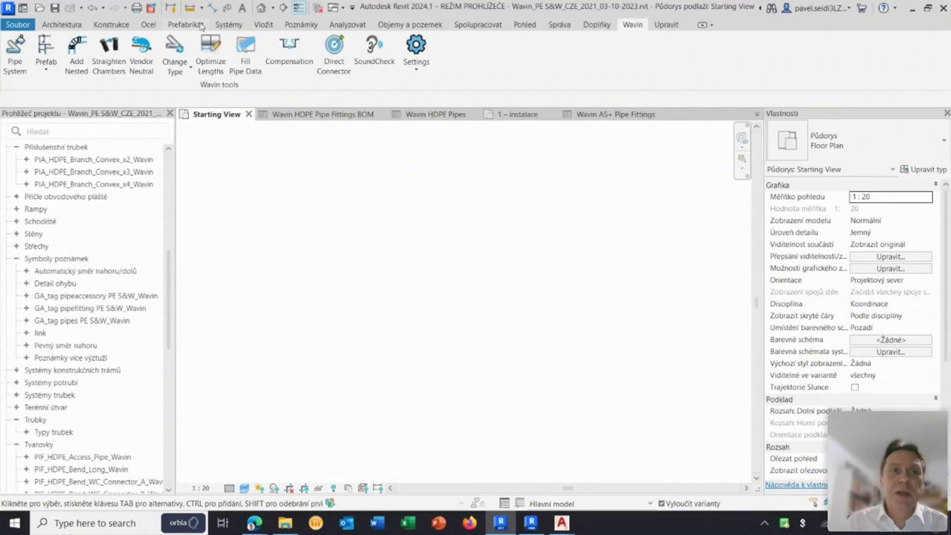
- Draw a first horizontal 110 mm Wavin HDPE S&W pipe with the PI pipe tool
{"action": "left_click", "coordinate": [228, 25]}
{"action": "left_click", "coordinate": [605, 52]}
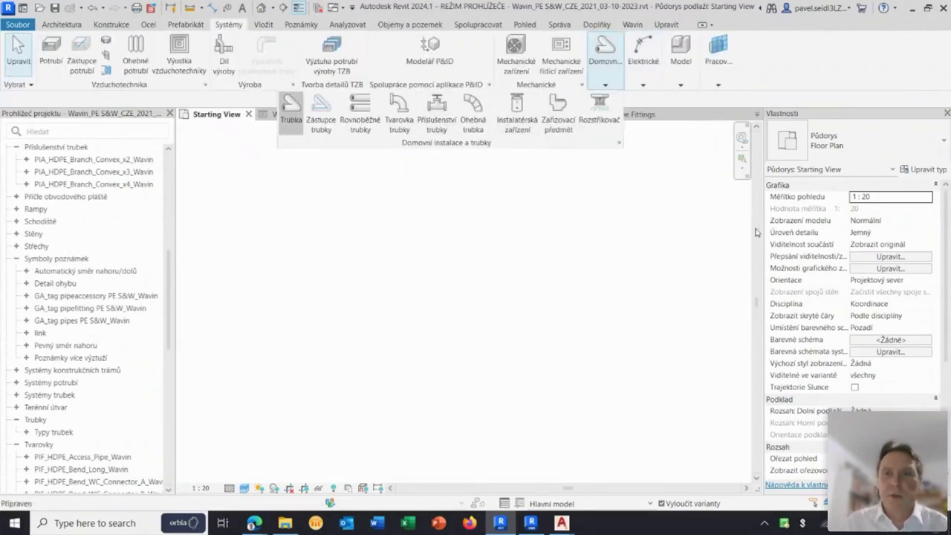
{"action": "key", "text": "p"}
{"action": "key", "text": "i"}
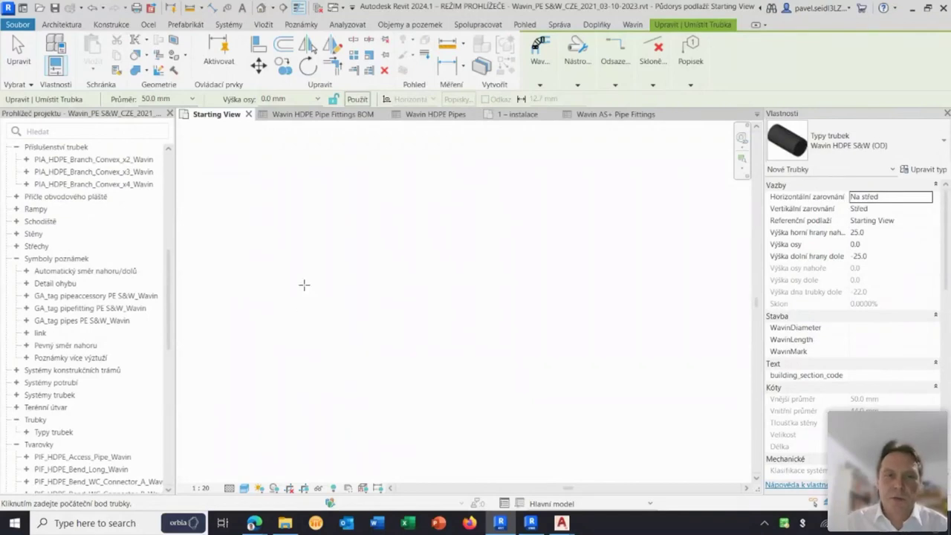
{"action": "left_click", "coordinate": [191, 99]}
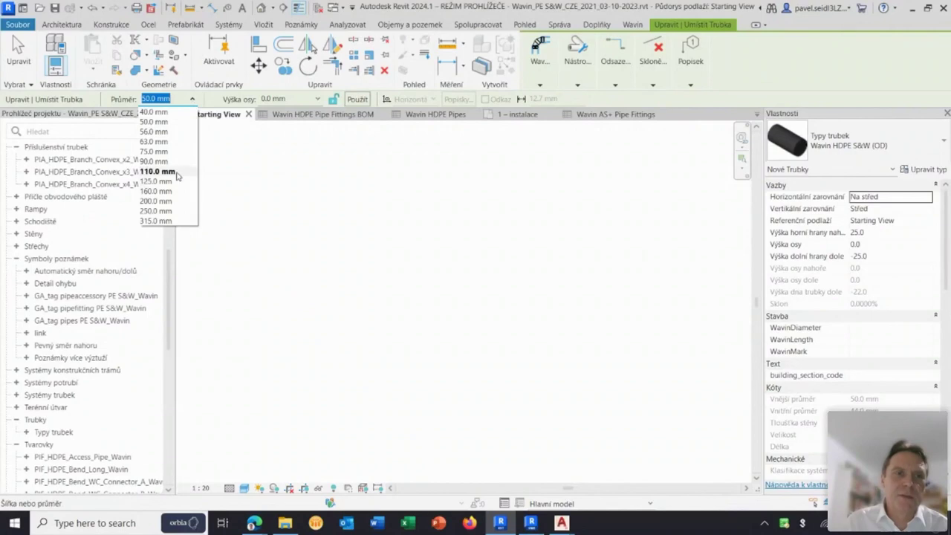
{"action": "left_click", "coordinate": [176, 171]}
{"action": "left_click", "coordinate": [296, 269]}
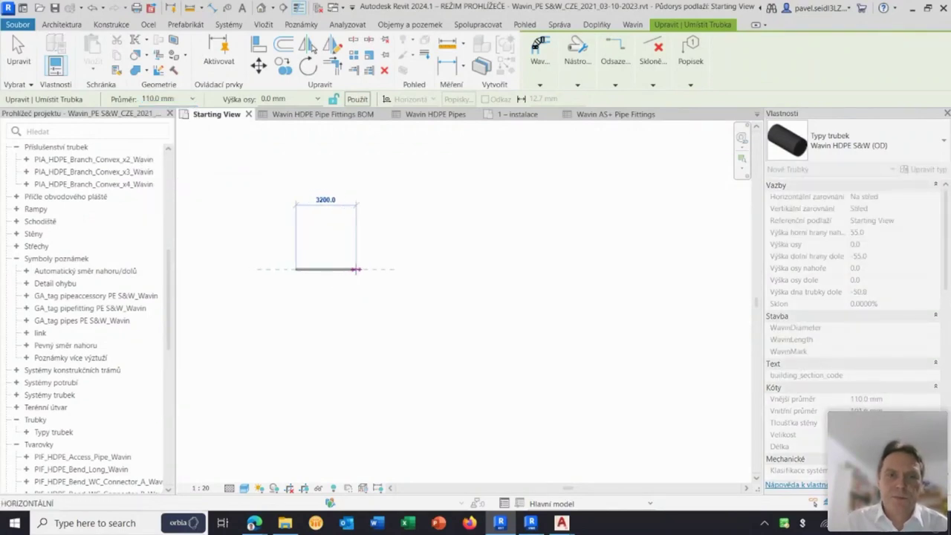
{"action": "left_click", "coordinate": [357, 269]}
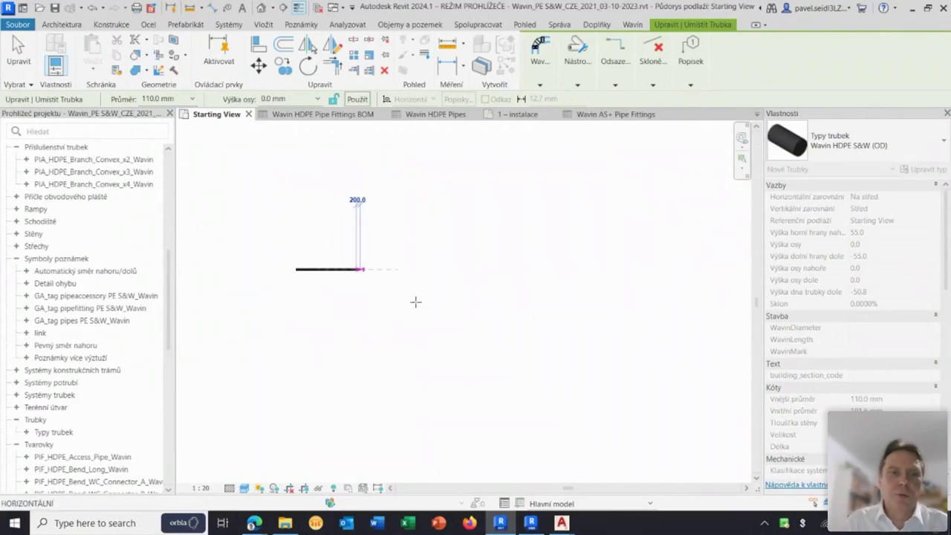
{"action": "key", "text": "Escape"}
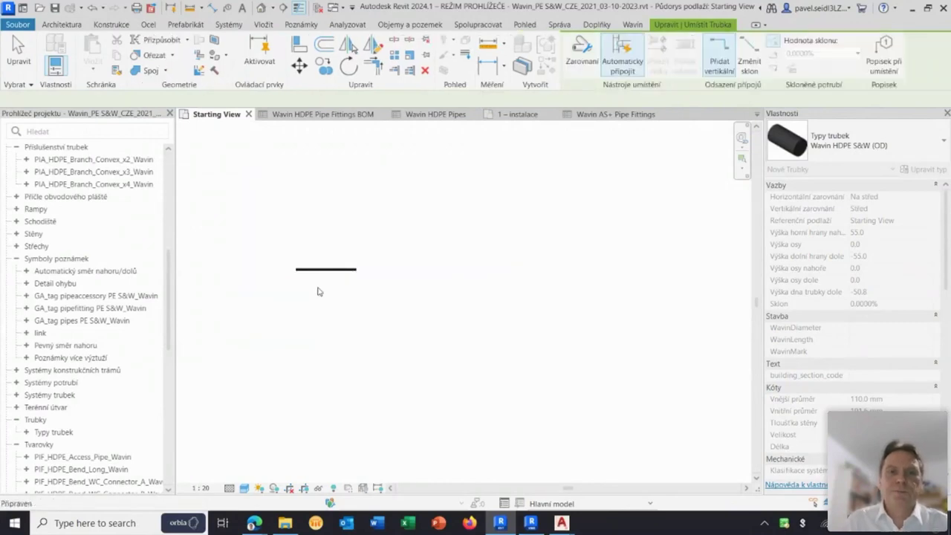
- Draw a second horizontal 110 mm pipe parallel below the first
{"action": "scroll", "coordinate": [319, 287], "scroll_direction": "up", "scroll_amount": 3}
{"action": "mouse_move", "coordinate": [319, 286]}
{"action": "middle_mouse_down"}
{"action": "mouse_move", "coordinate": [413, 284]}
{"action": "mouse_move", "coordinate": [388, 277]}
{"action": "middle_mouse_up"}
{"action": "scroll", "coordinate": [405, 278], "scroll_direction": "up", "scroll_amount": 2}
{"action": "key", "text": "Escape"}
{"action": "left_click", "coordinate": [606, 85]}
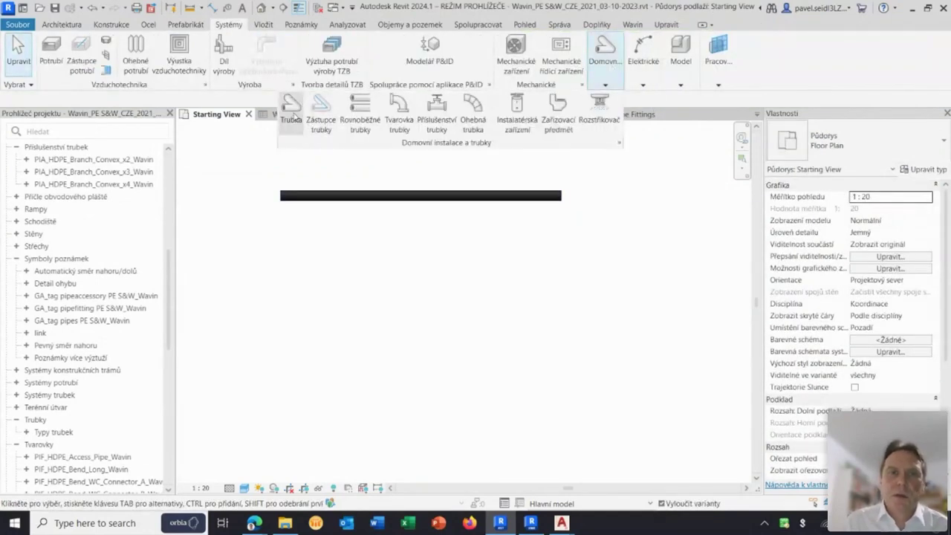
{"action": "left_click", "coordinate": [292, 111]}
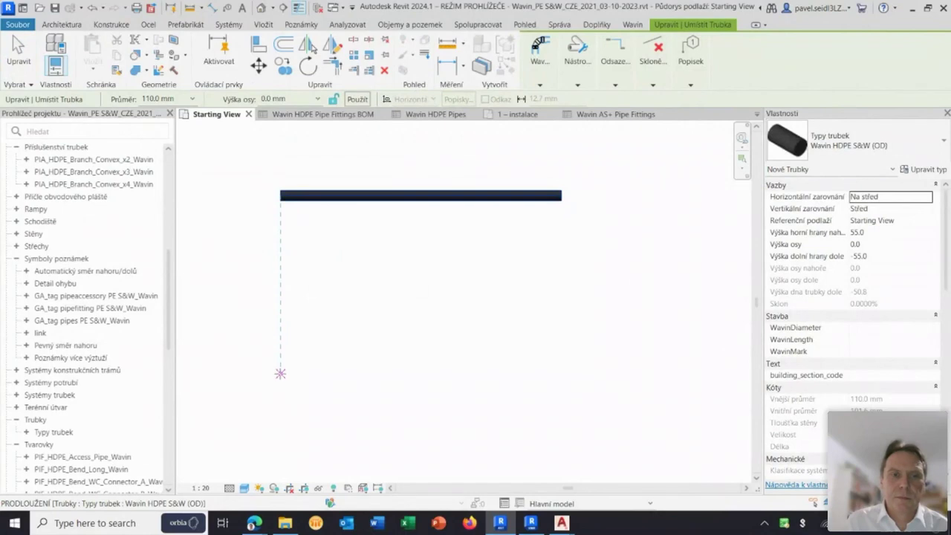
{"action": "left_click", "coordinate": [280, 372]}
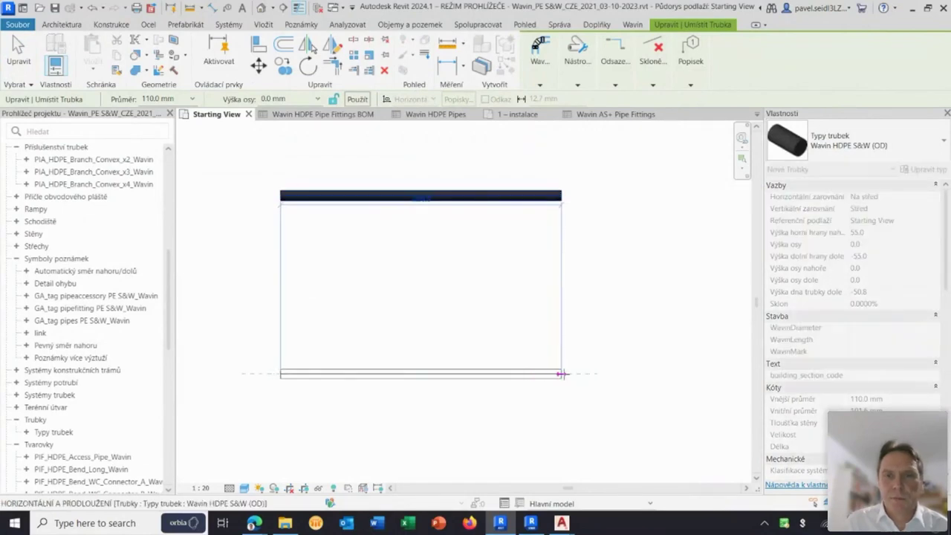
{"action": "left_click", "coordinate": [566, 376]}
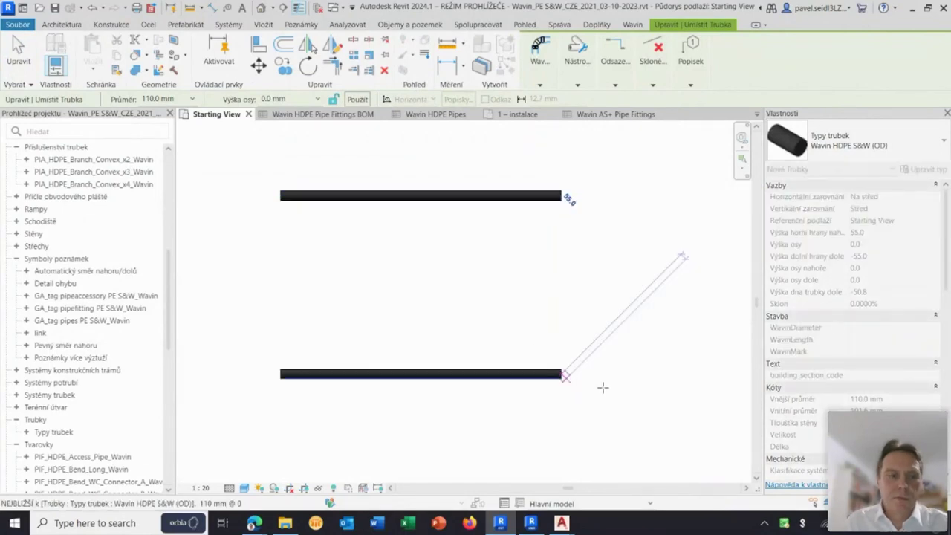
{"action": "key", "text": "Escape"}
{"action": "key", "text": "Escape"}
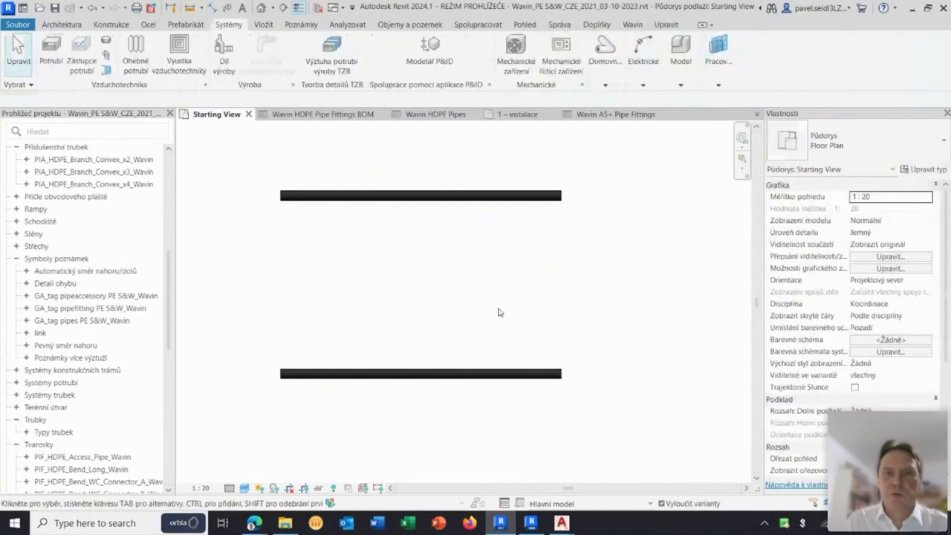
{"action": "scroll", "coordinate": [513, 313], "scroll_direction": "down", "scroll_amount": 1}
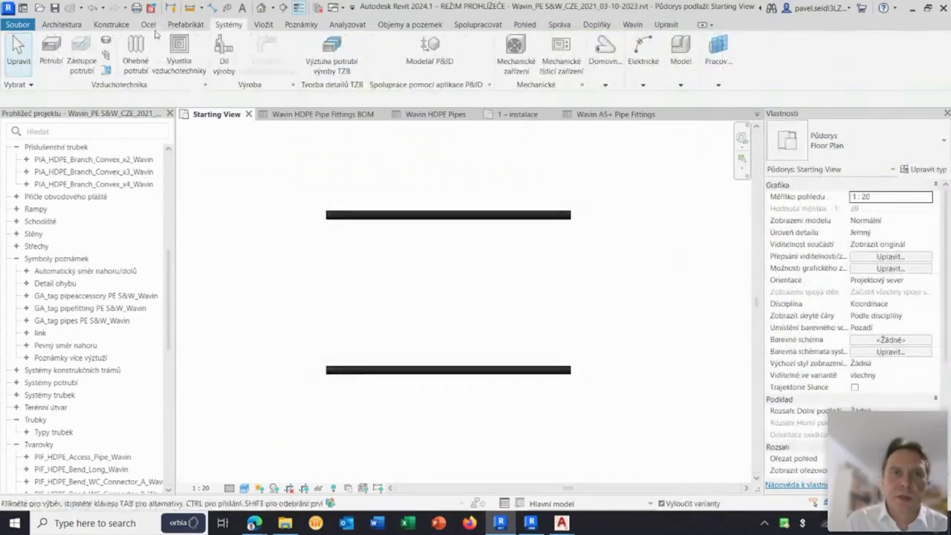
- Place an aligned dimension between the top and bottom pipes, left of the run
{"action": "left_click", "coordinate": [213, 9]}
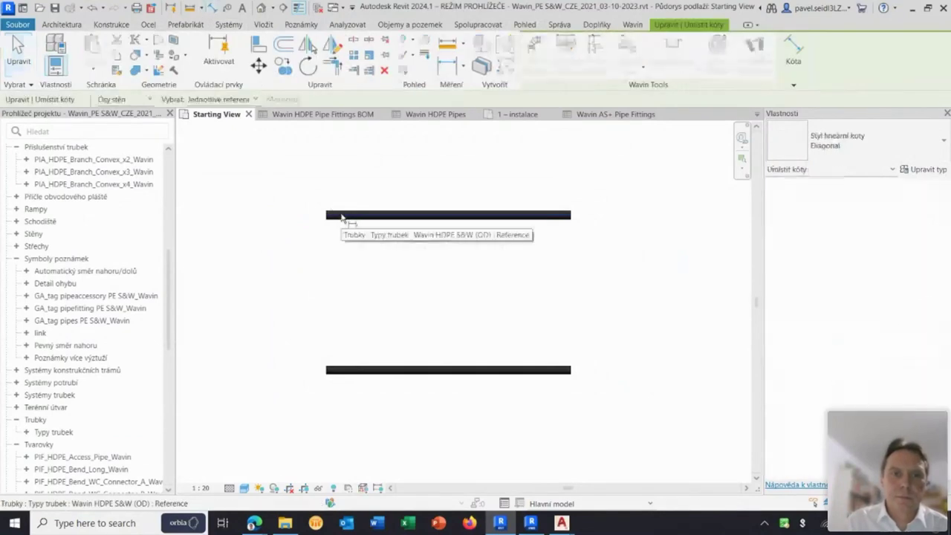
{"action": "left_click", "coordinate": [342, 217]}
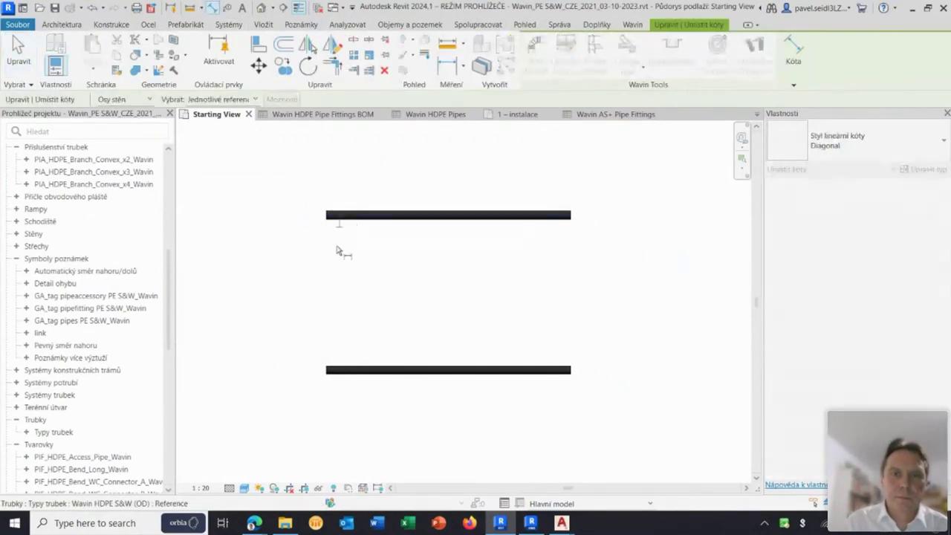
{"action": "left_click", "coordinate": [355, 371]}
{"action": "scroll", "coordinate": [260, 318], "scroll_direction": "up", "scroll_amount": 2}
{"action": "scroll", "coordinate": [261, 303], "scroll_direction": "up", "scroll_amount": 3}
{"action": "left_click", "coordinate": [251, 299]}
{"action": "scroll", "coordinate": [335, 305], "scroll_direction": "down", "scroll_amount": 2}
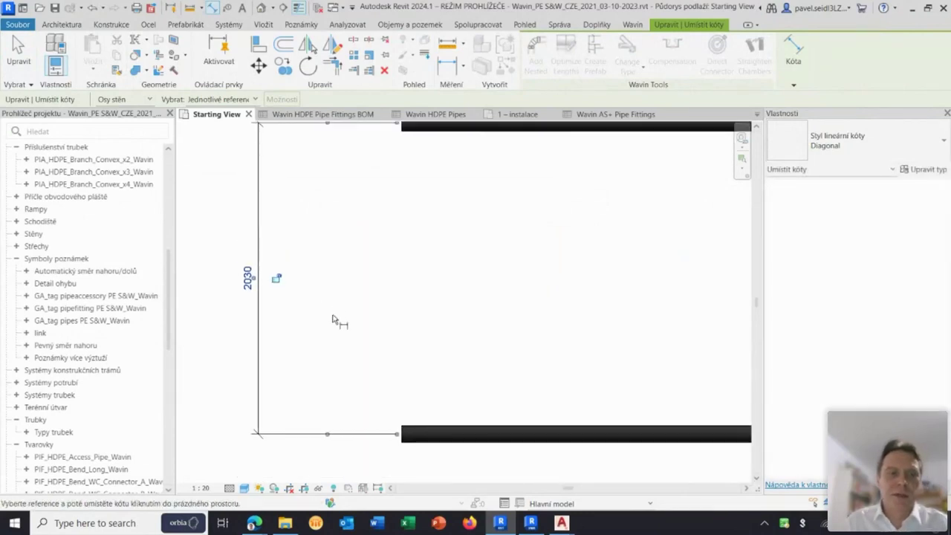
{"action": "key", "text": "Escape"}
{"action": "key", "text": "Escape"}
{"action": "scroll", "coordinate": [371, 309], "scroll_direction": "down", "scroll_amount": 2}
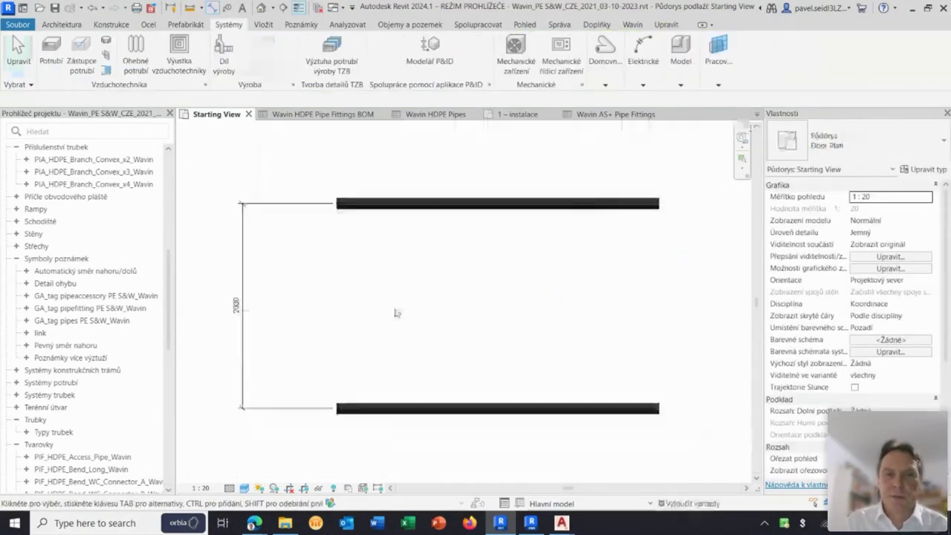
- Move the bottom pipe so the spacing between the pipes is 2000
{"action": "left_click", "coordinate": [476, 379]}
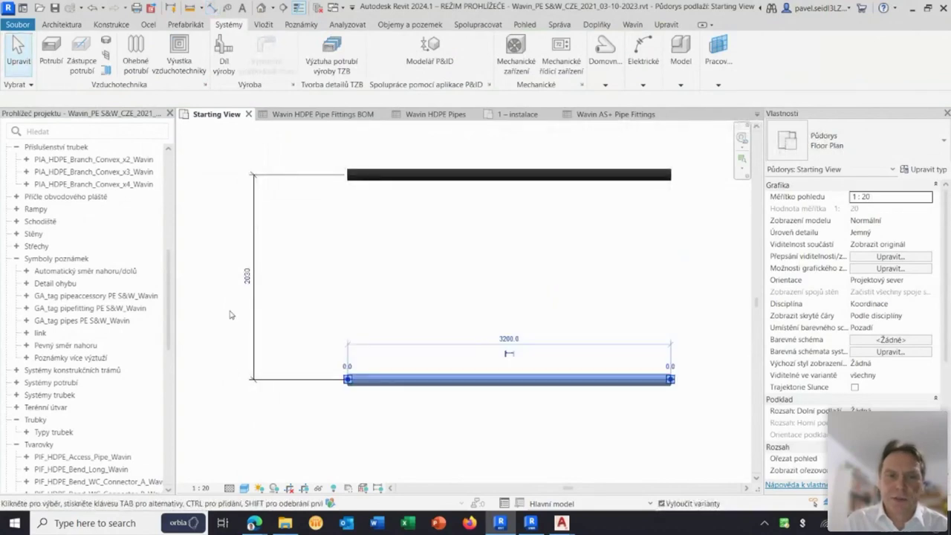
{"action": "left_click", "coordinate": [247, 277]}
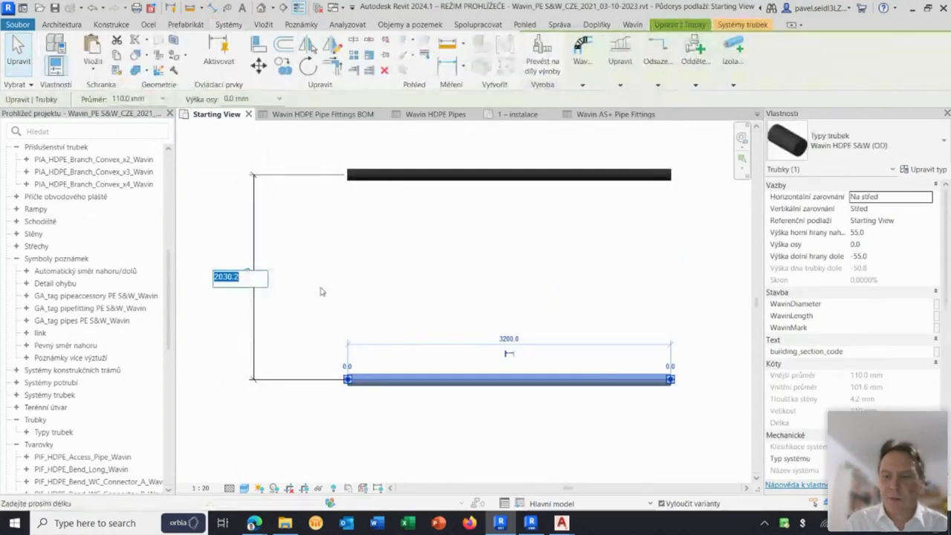
{"action": "type", "text": "200"}
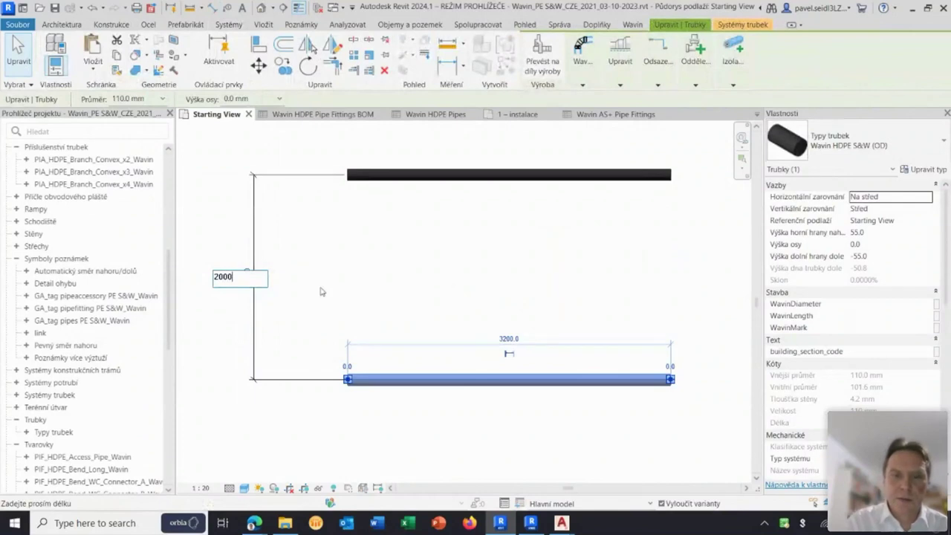
{"action": "key", "text": "Return"}
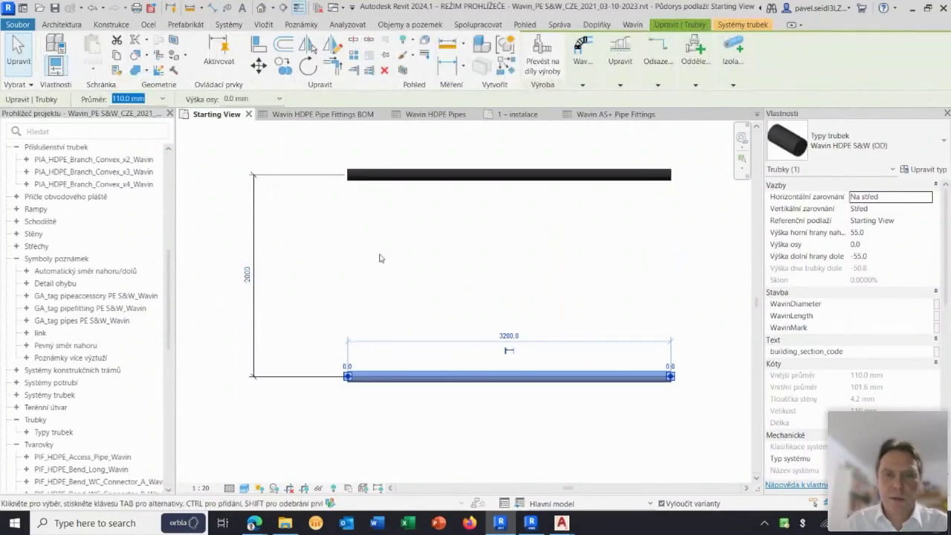
{"action": "left_click", "coordinate": [384, 260]}
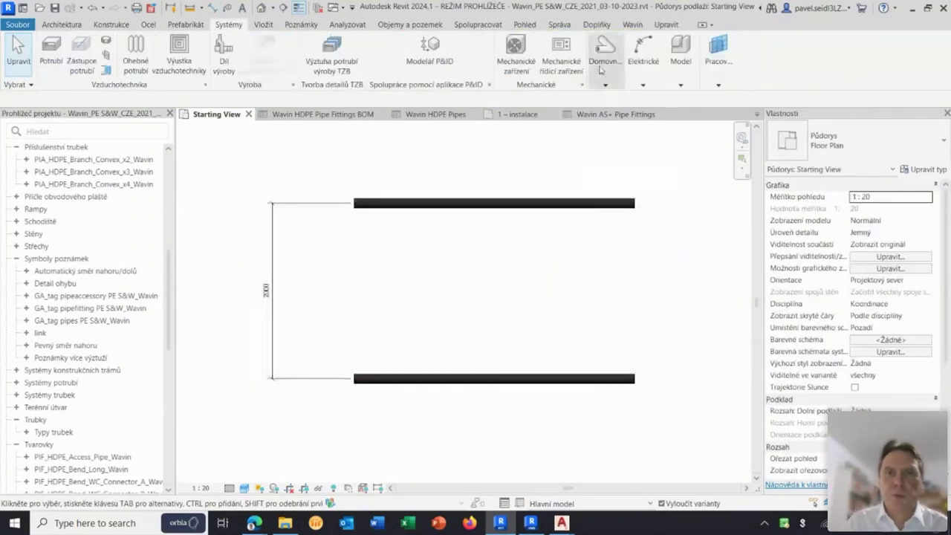
- Draw a first vertical 50.0 mm branch pipe from the top pipe to the bottom pipe
{"action": "left_click", "coordinate": [605, 50]}
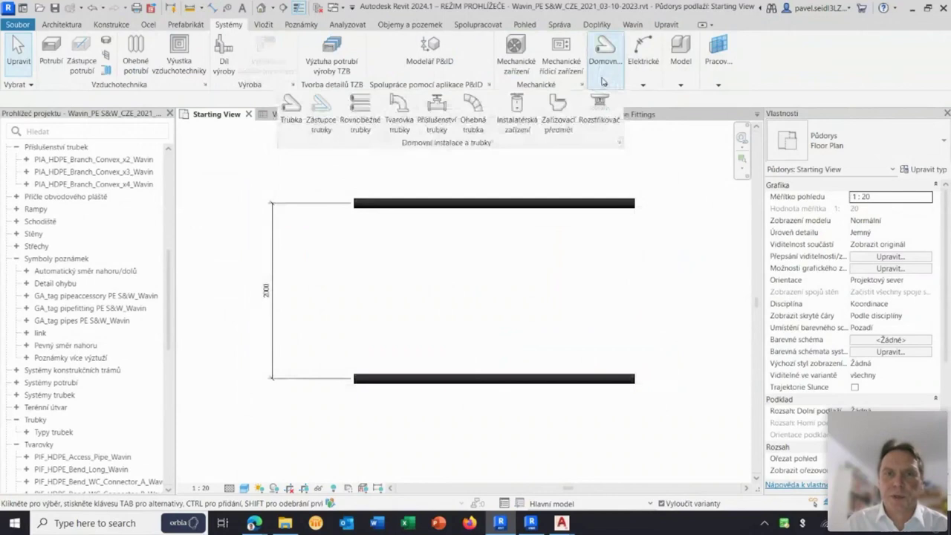
{"action": "key", "text": "p"}
{"action": "key", "text": "i"}
{"action": "left_click", "coordinate": [191, 99]}
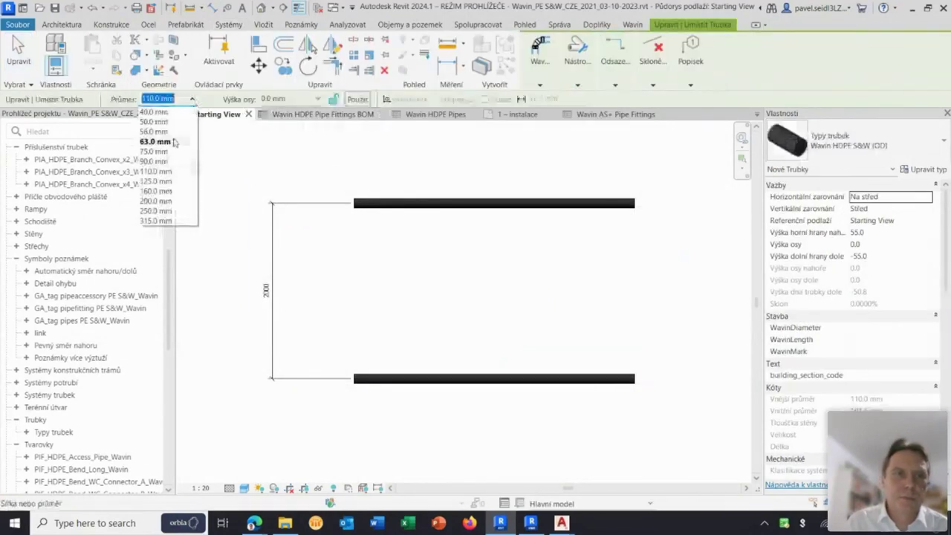
{"action": "left_click", "coordinate": [156, 122]}
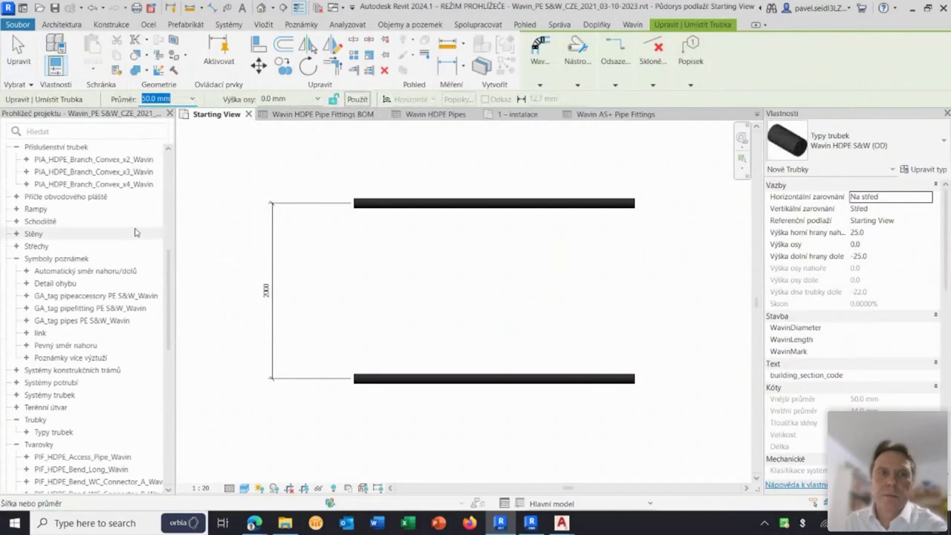
{"action": "left_click", "coordinate": [422, 204]}
{"action": "left_click", "coordinate": [423, 373]}
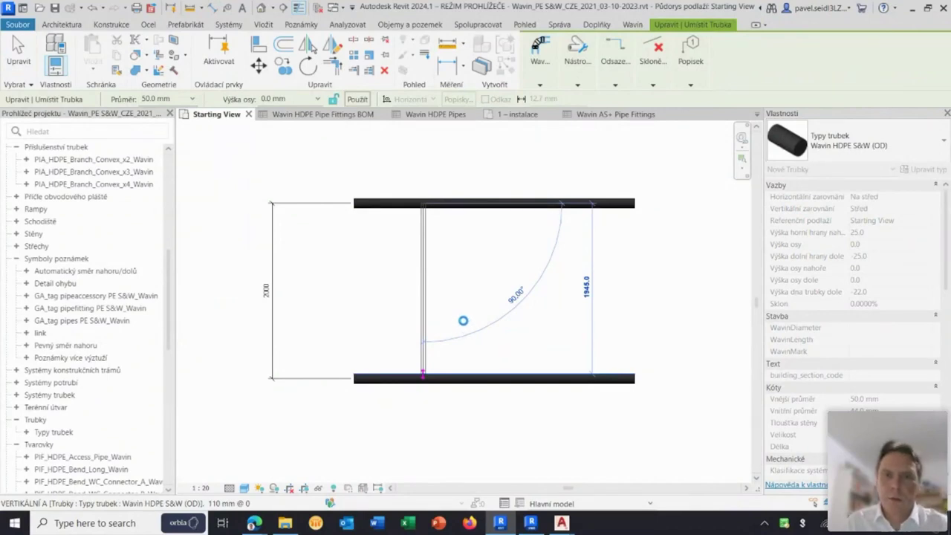
{"action": "scroll", "coordinate": [470, 303], "scroll_direction": "up", "scroll_amount": 1}
{"action": "key", "text": "Escape"}
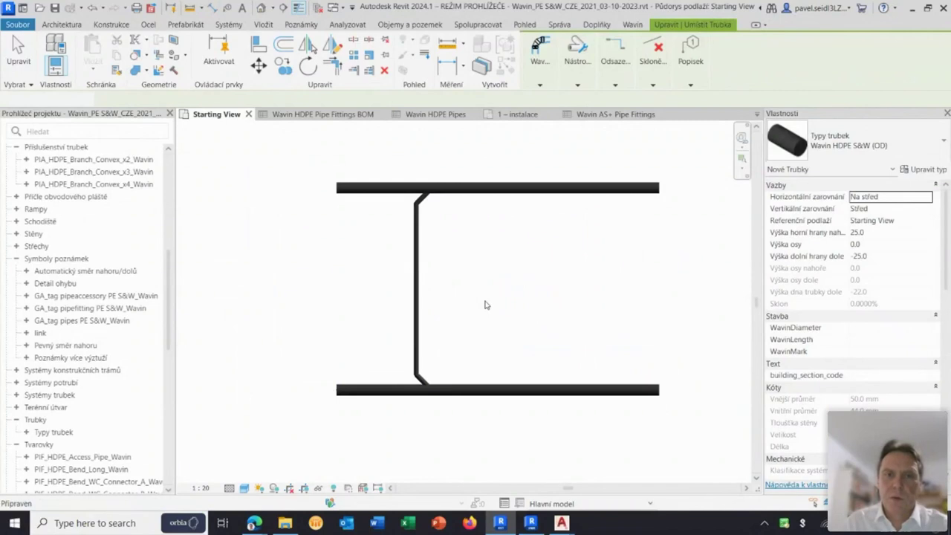
{"action": "key", "text": "Escape"}
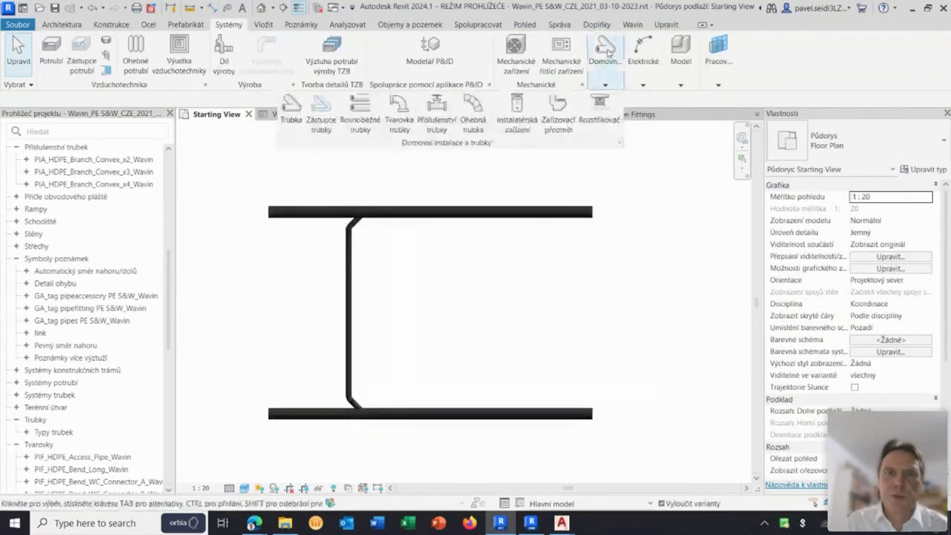
- Draw a second vertical 50 mm branch between the two horizontal pipes
{"action": "key", "text": "p"}
{"action": "key", "text": "i"}
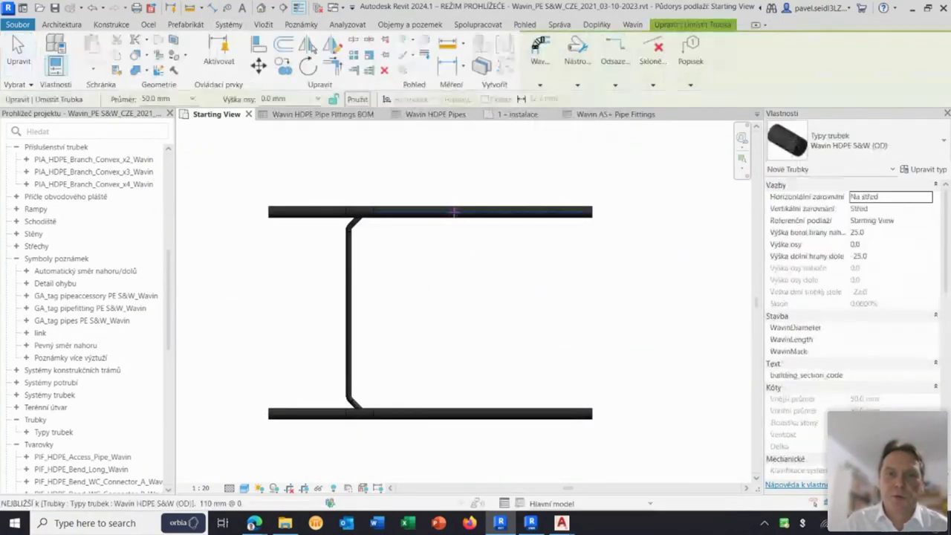
{"action": "left_click", "coordinate": [453, 213]}
{"action": "left_click", "coordinate": [455, 414]}
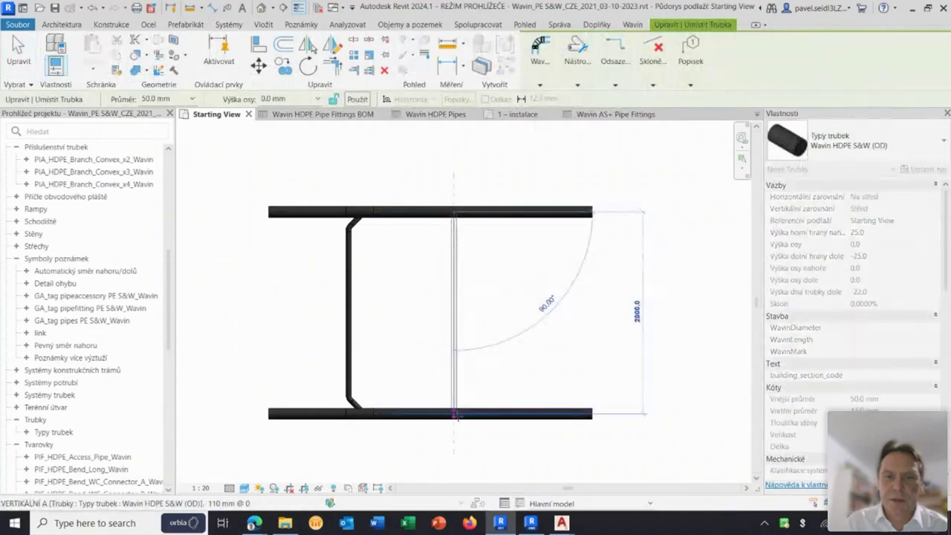
{"action": "key", "text": "Escape"}
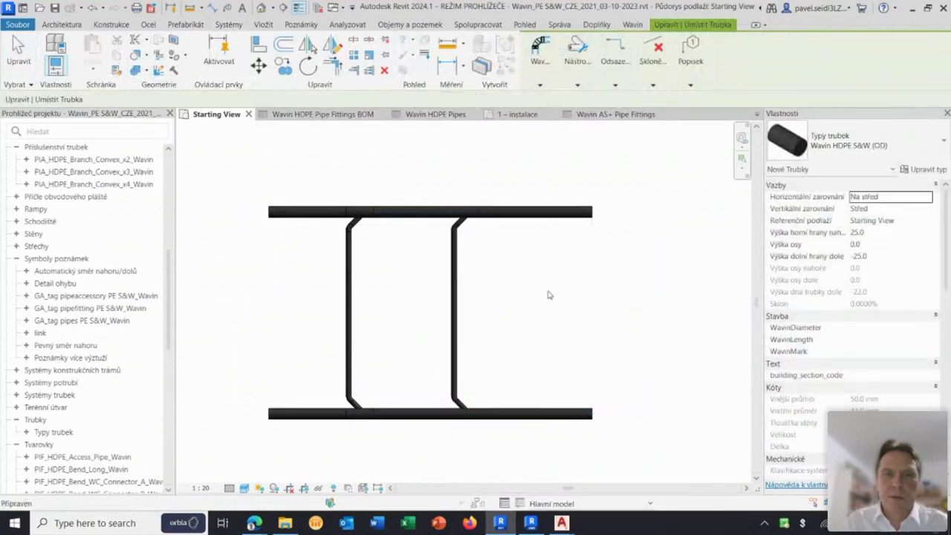
{"action": "key", "text": "Escape"}
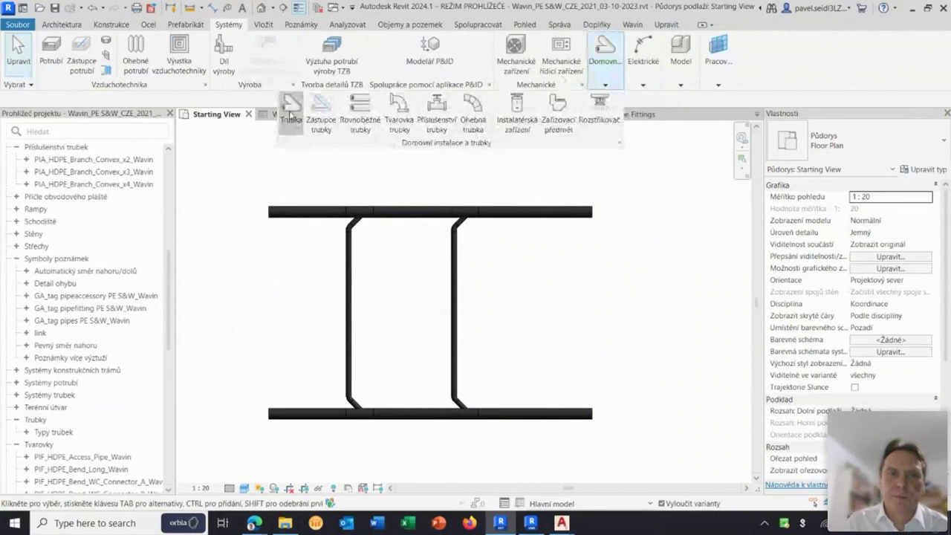
- Draw a third vertical 50 mm branch starting from the top pipe
{"action": "key", "text": "p"}
{"action": "key", "text": "i"}
{"action": "left_click", "coordinate": [534, 212]}
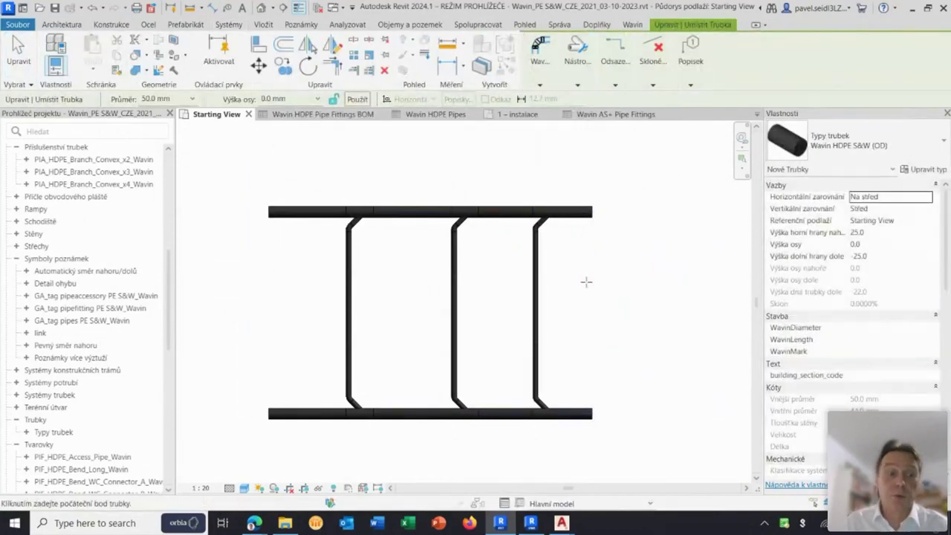
{"action": "key", "text": "Escape"}
{"action": "scroll", "coordinate": [551, 220], "scroll_direction": "up", "scroll_amount": 3}
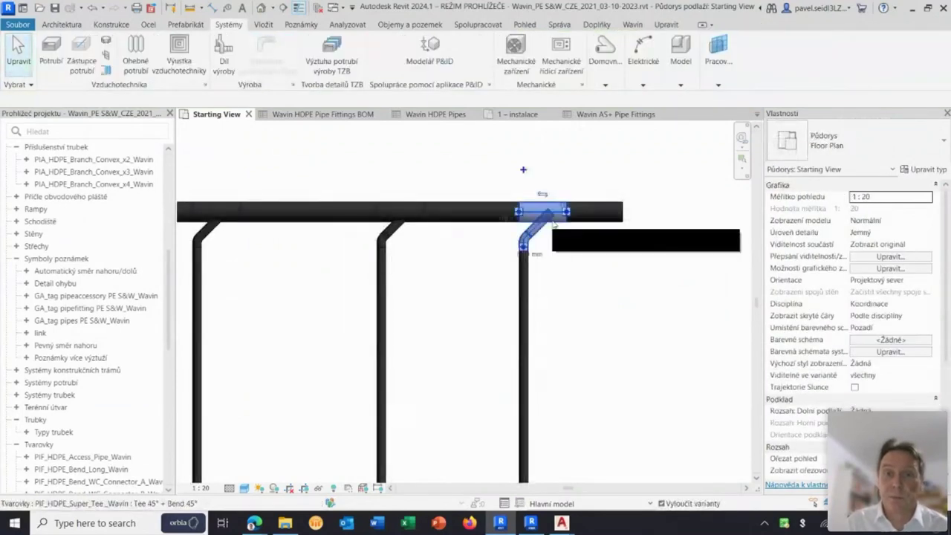
{"action": "left_click", "coordinate": [551, 220]}
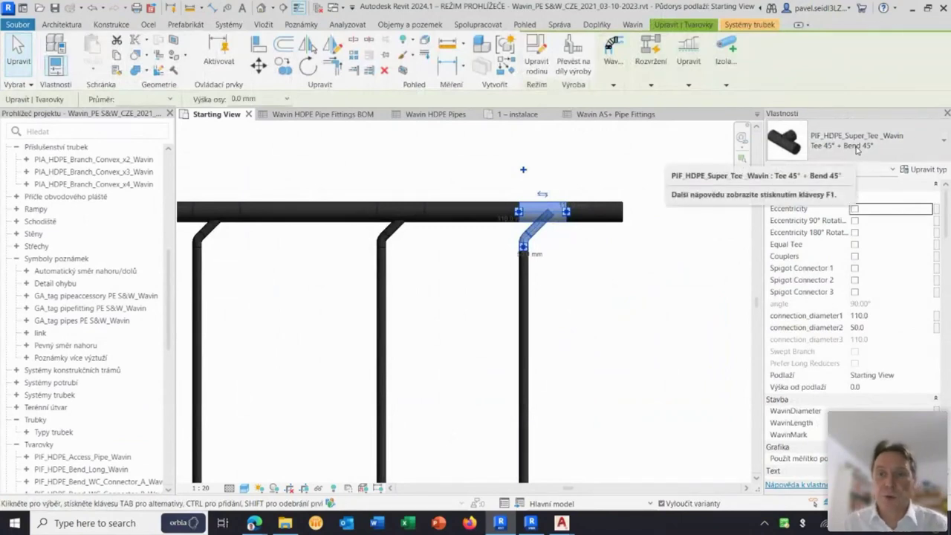
- Change both third-branch tees to PIF_HDPE_Super_Tee_Wavin : Tee 90° in the type selector
{"action": "left_click", "coordinate": [860, 148]}
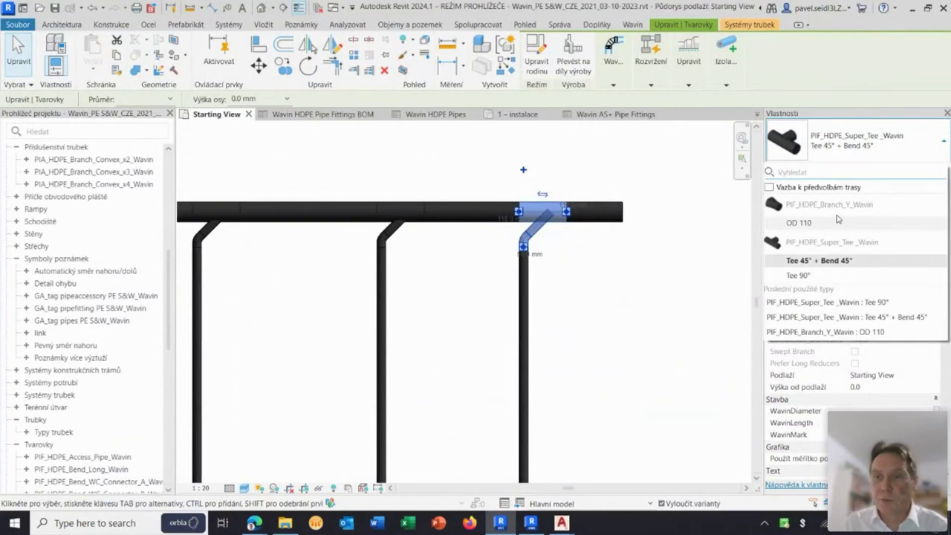
{"action": "left_click", "coordinate": [799, 276]}
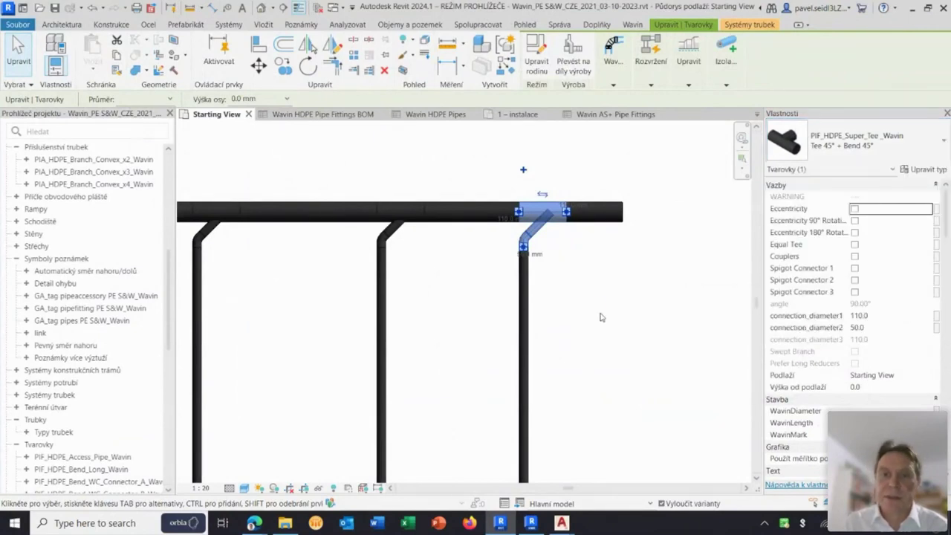
{"action": "scroll", "coordinate": [628, 323], "scroll_direction": "down", "scroll_amount": 2}
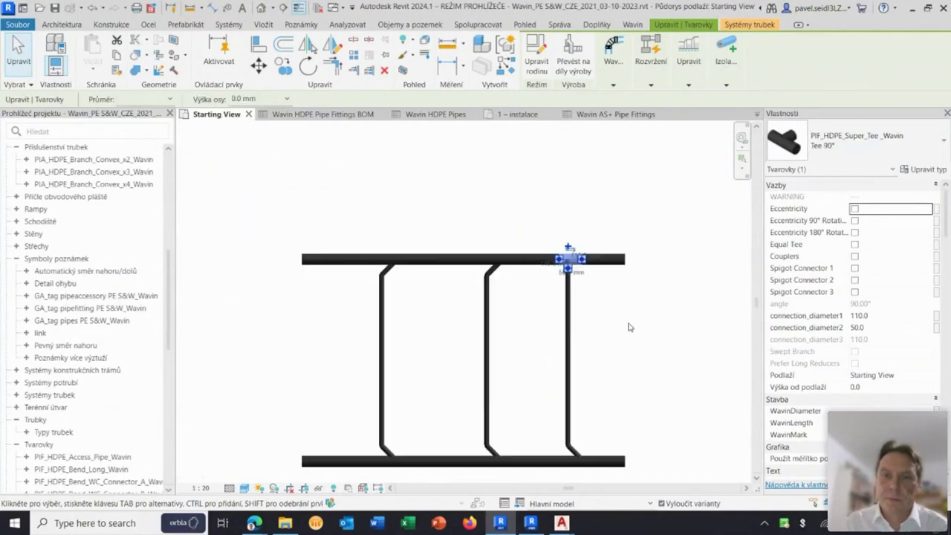
{"action": "scroll", "coordinate": [583, 400], "scroll_direction": "up", "scroll_amount": 1}
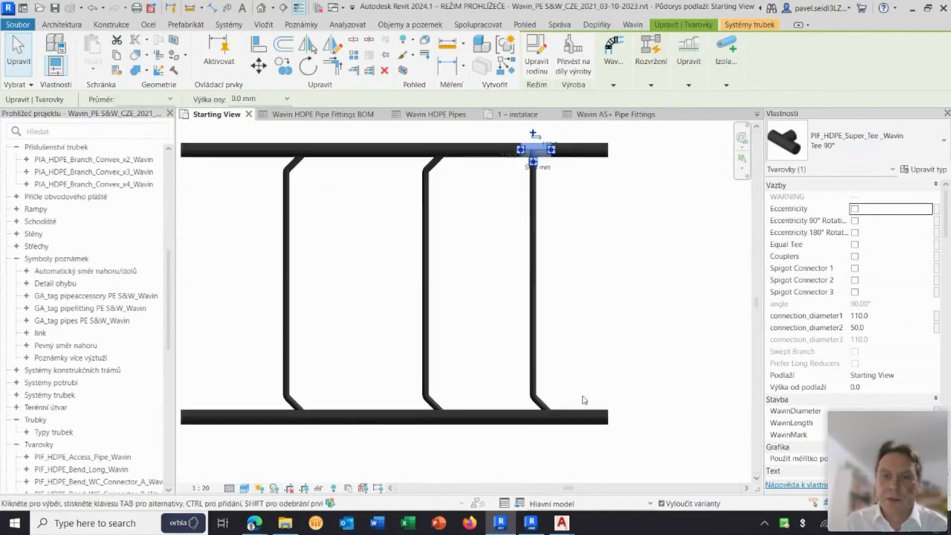
{"action": "left_click", "coordinate": [547, 415]}
{"action": "left_click", "coordinate": [865, 148]}
{"action": "left_click", "coordinate": [854, 278]}
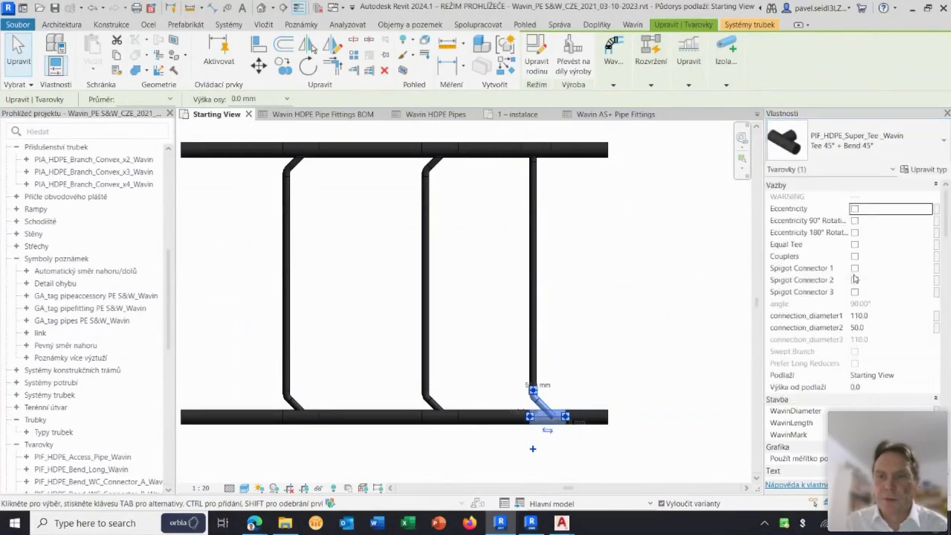
{"action": "left_click", "coordinate": [633, 295]}
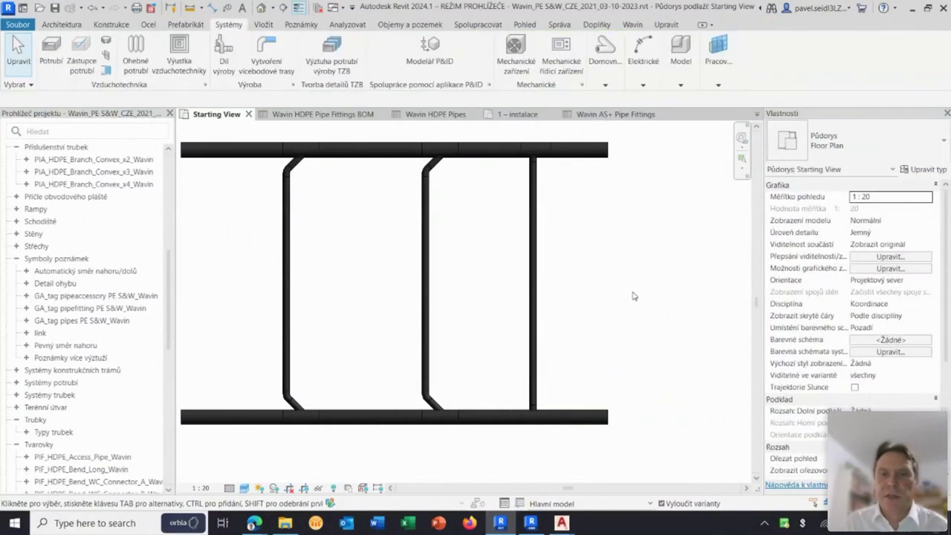
{"action": "scroll", "coordinate": [584, 265], "scroll_direction": "down", "scroll_amount": 1}
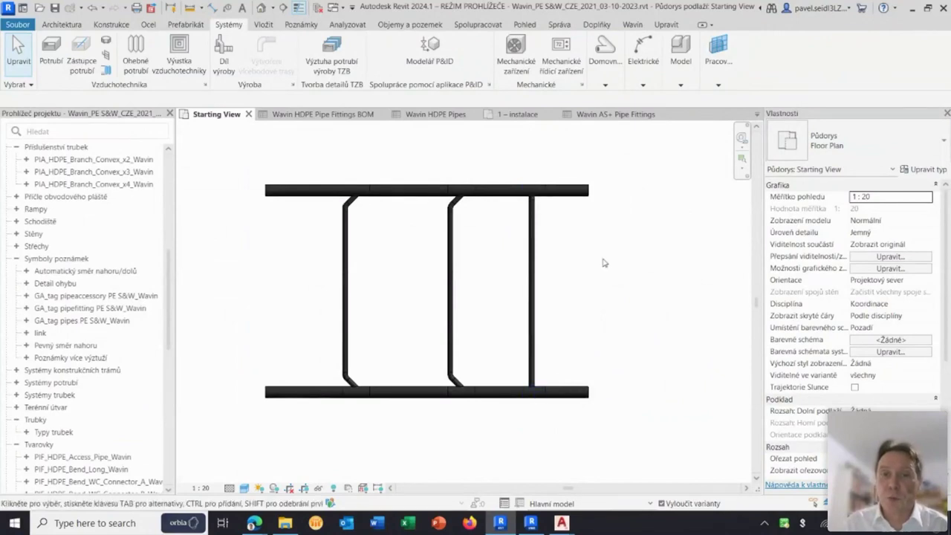
{"action": "left_click", "coordinate": [581, 190]}
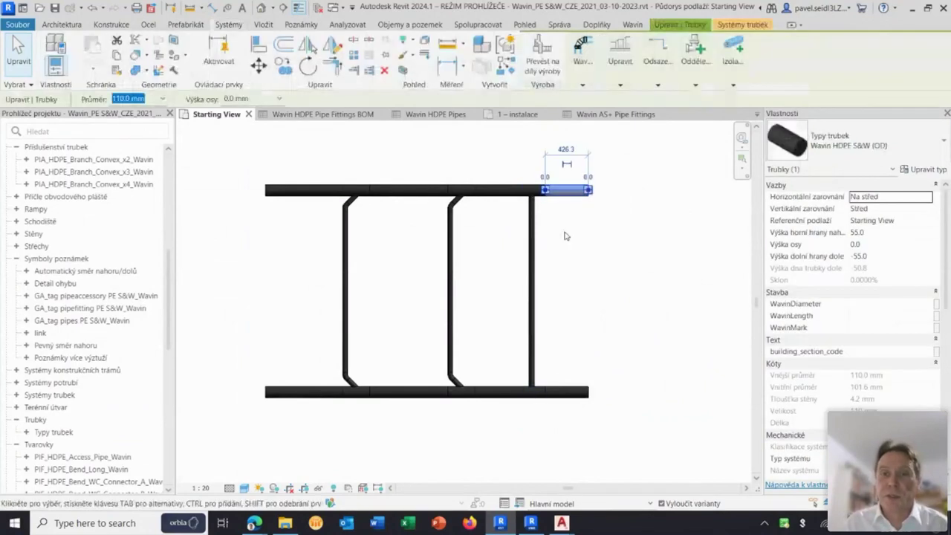
- Open the pipe type's routing preferences and widen the fitting names column
{"action": "left_click", "coordinate": [928, 170]}
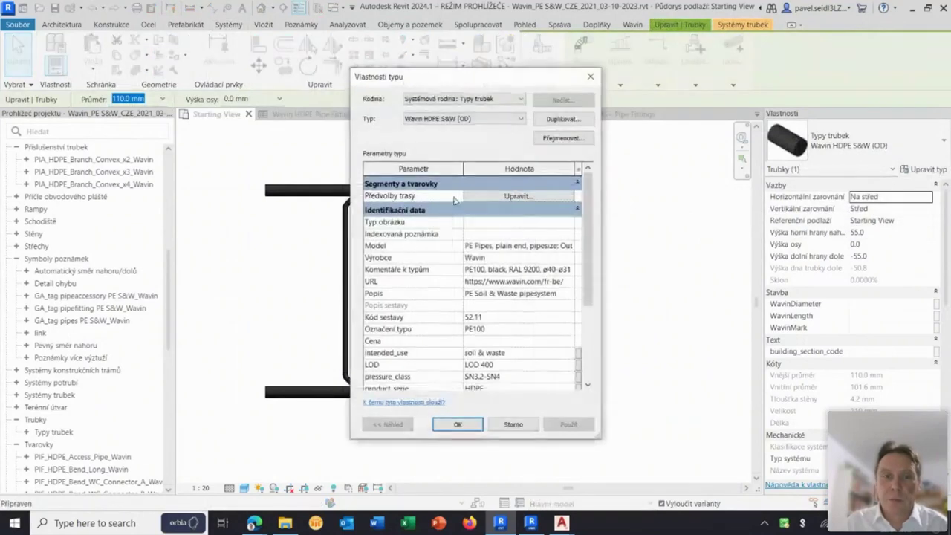
{"action": "left_click", "coordinate": [525, 197]}
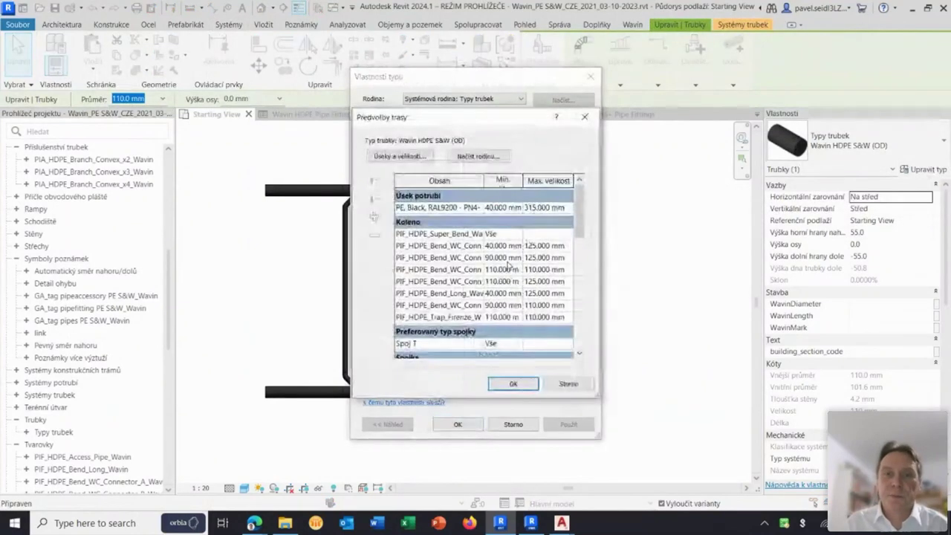
{"action": "scroll", "coordinate": [510, 268], "scroll_direction": "down", "scroll_amount": 2}
{"action": "scroll", "coordinate": [512, 245], "scroll_direction": "down", "scroll_amount": 2}
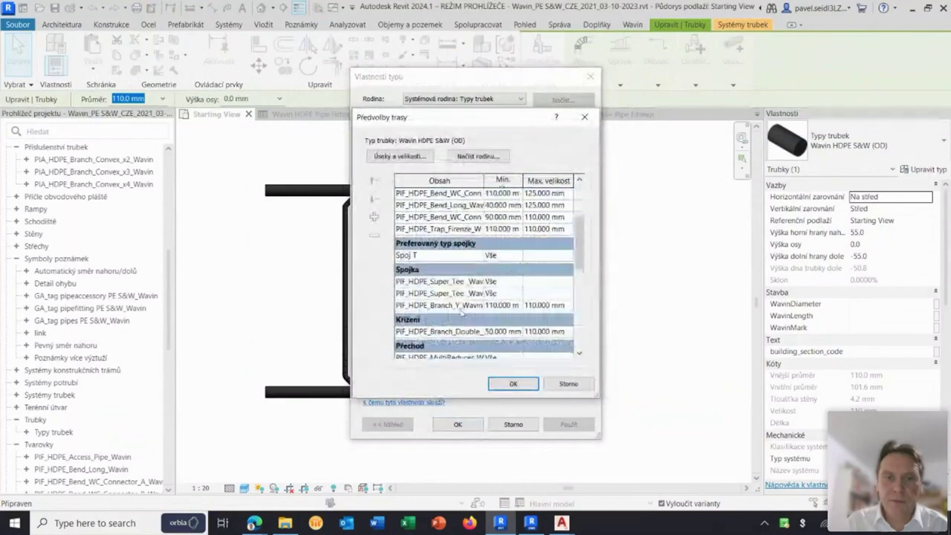
{"action": "left_click_drag", "start_coordinate": [522, 183], "coordinate": [549, 183]}
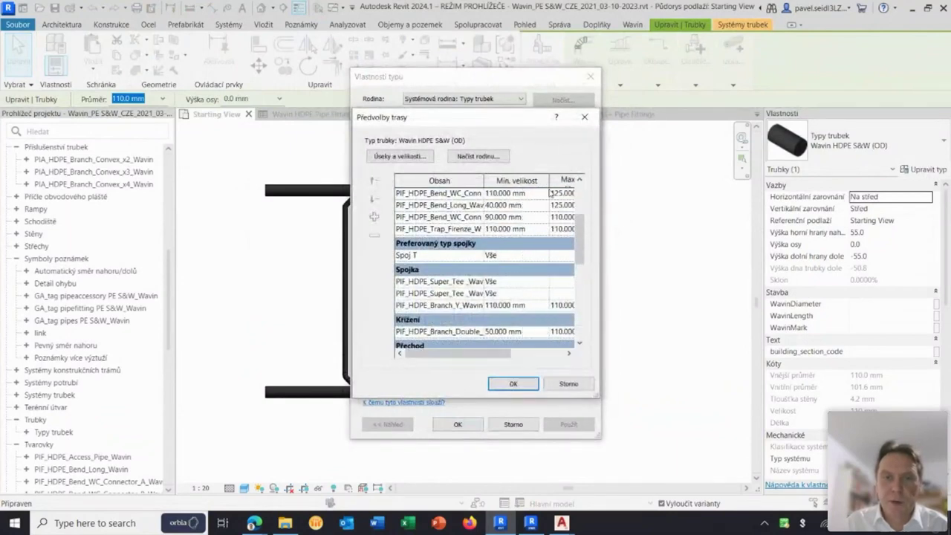
{"action": "left_click_drag", "start_coordinate": [483, 179], "coordinate": [536, 179]}
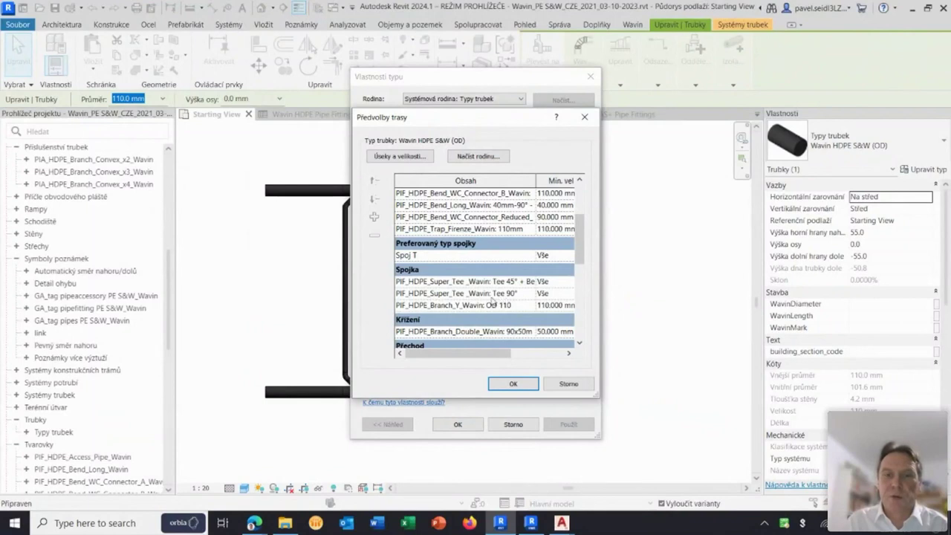
- Check the Tee 90° junction row, then close routing preferences and type properties unchanged
{"action": "left_click", "coordinate": [435, 296]}
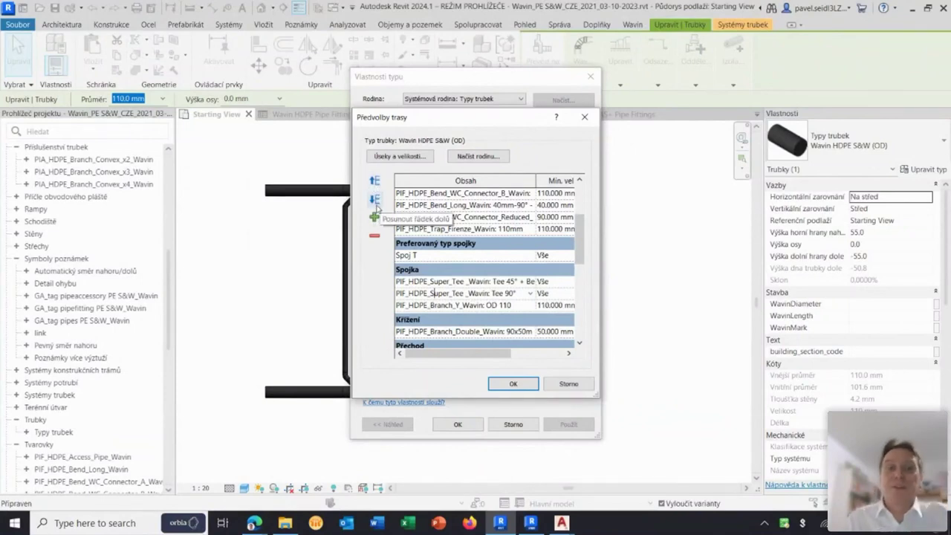
{"action": "left_click", "coordinate": [564, 386]}
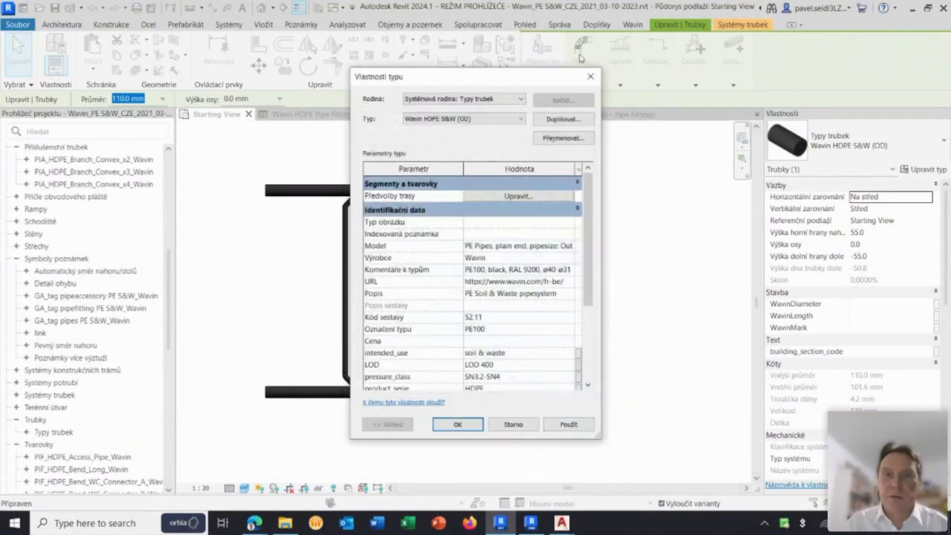
{"action": "left_click", "coordinate": [592, 76]}
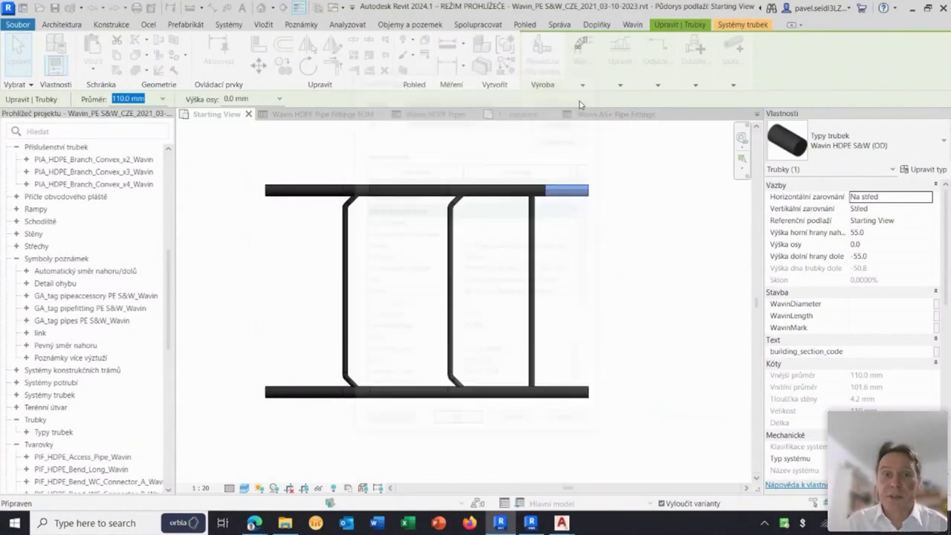
- Turn on Couplers for the Super Tee at the top of the middle branch
{"action": "left_click", "coordinate": [477, 284]}
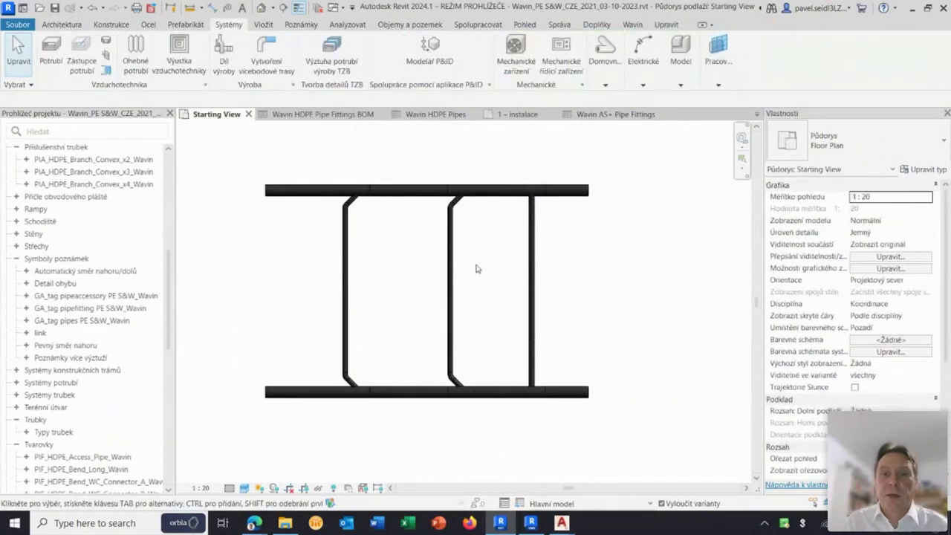
{"action": "scroll", "coordinate": [486, 235], "scroll_direction": "up", "scroll_amount": 2}
{"action": "scroll", "coordinate": [488, 245], "scroll_direction": "up", "scroll_amount": 1}
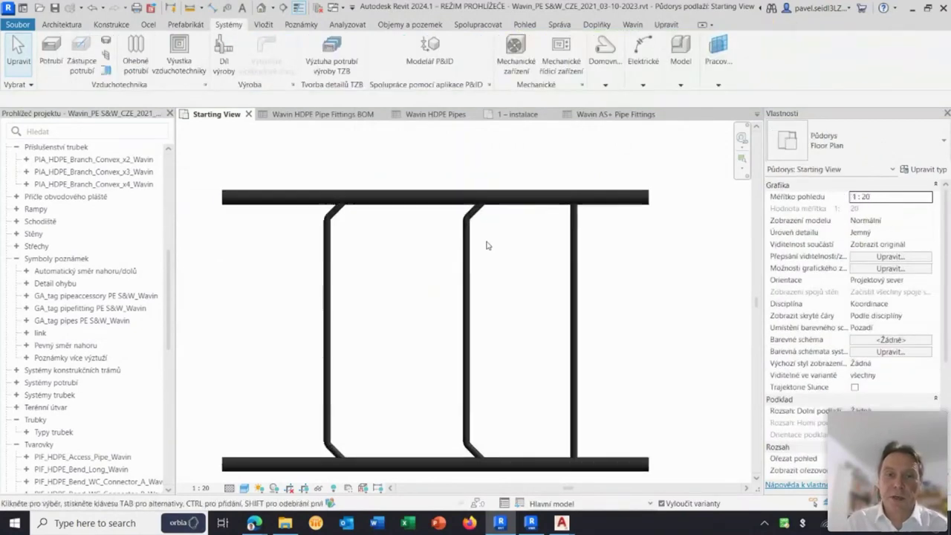
{"action": "scroll", "coordinate": [488, 245], "scroll_direction": "up", "scroll_amount": 1}
{"action": "left_click", "coordinate": [481, 211]}
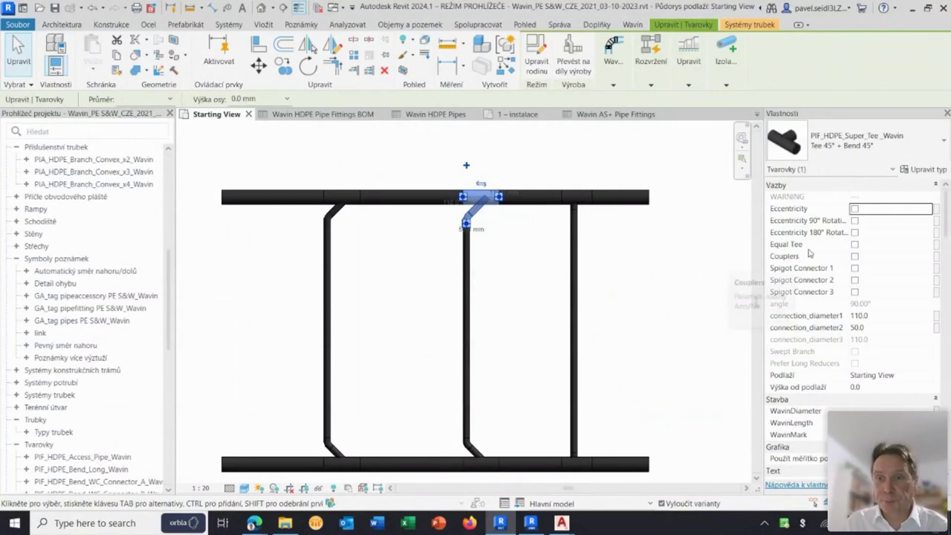
{"action": "left_click", "coordinate": [854, 256]}
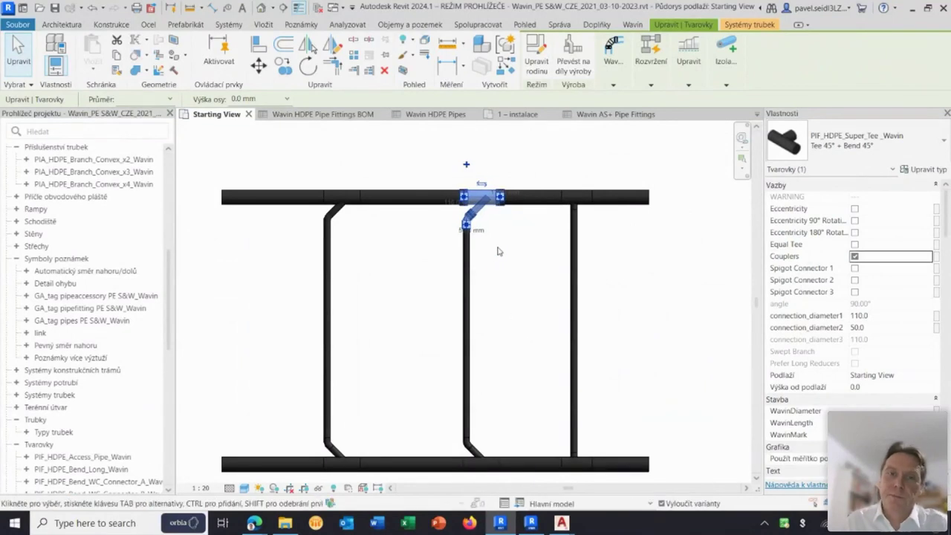
{"action": "left_click", "coordinate": [498, 247]}
- Turn on Couplers for the Super Tee on the bottom pipe
{"action": "scroll", "coordinate": [483, 230], "scroll_direction": "up", "scroll_amount": 2}
{"action": "scroll", "coordinate": [471, 216], "scroll_direction": "up", "scroll_amount": 2}
{"action": "scroll", "coordinate": [519, 297], "scroll_direction": "down", "scroll_amount": 2}
{"action": "scroll", "coordinate": [549, 334], "scroll_direction": "down", "scroll_amount": 2}
{"action": "mouse_move", "coordinate": [573, 357]}
{"action": "middle_mouse_down"}
{"action": "mouse_move", "coordinate": [548, 271]}
{"action": "mouse_move", "coordinate": [543, 209]}
{"action": "middle_mouse_up"}
{"action": "left_click", "coordinate": [509, 393]}
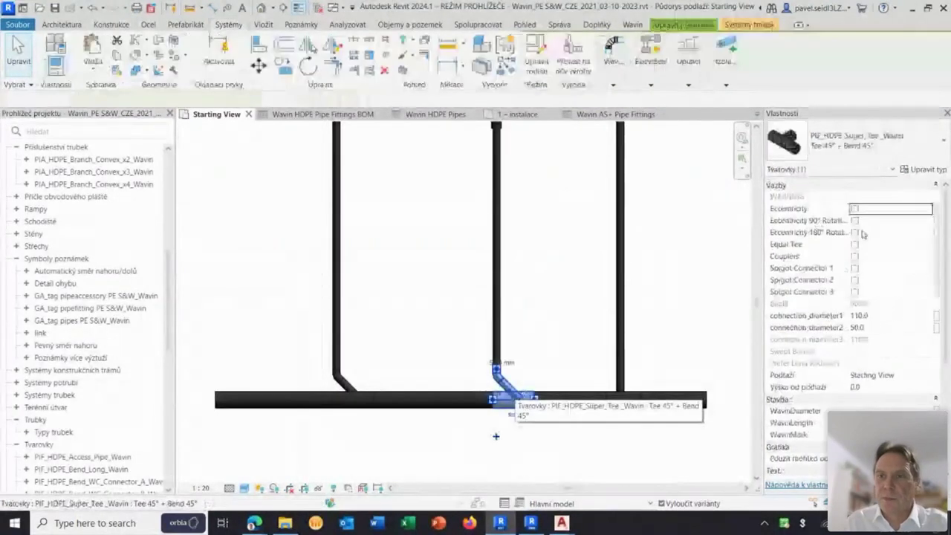
{"action": "left_click", "coordinate": [854, 255]}
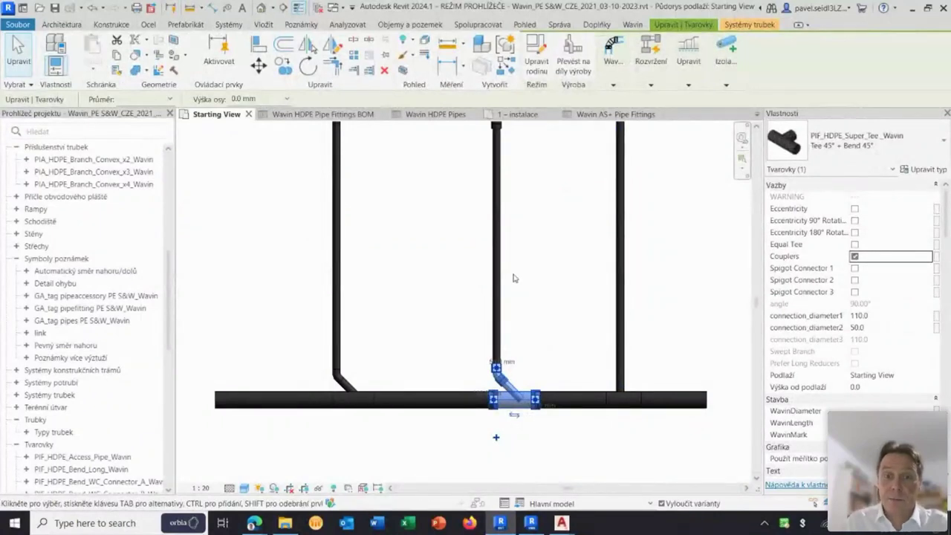
{"action": "left_click", "coordinate": [538, 276]}
- Window-select every pipe and fitting of the run
{"action": "scroll", "coordinate": [538, 275], "scroll_direction": "down", "scroll_amount": 1}
{"action": "mouse_move", "coordinate": [537, 269]}
{"action": "middle_mouse_down"}
{"action": "mouse_move", "coordinate": [512, 318]}
{"action": "mouse_move", "coordinate": [499, 319]}
{"action": "mouse_move", "coordinate": [527, 317]}
{"action": "middle_mouse_up"}
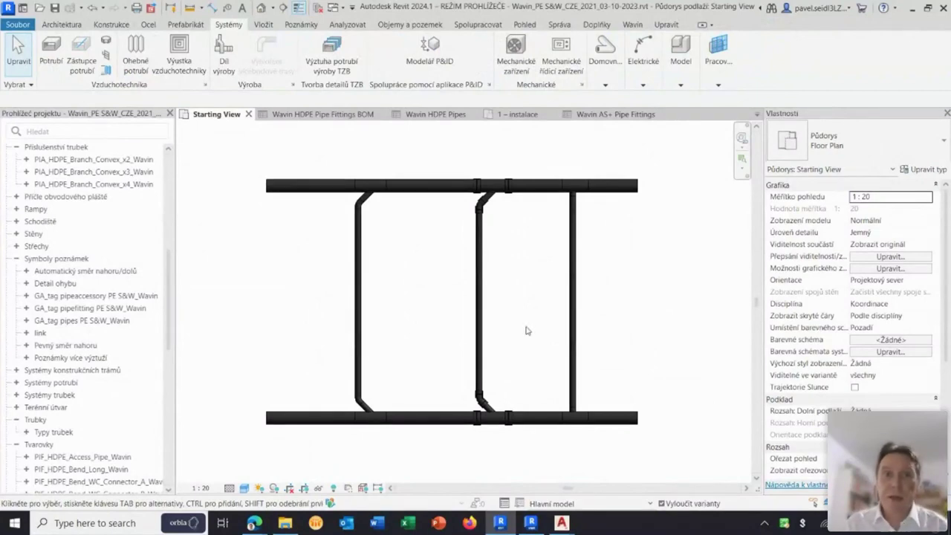
{"action": "scroll", "coordinate": [530, 324], "scroll_direction": "down", "scroll_amount": 1}
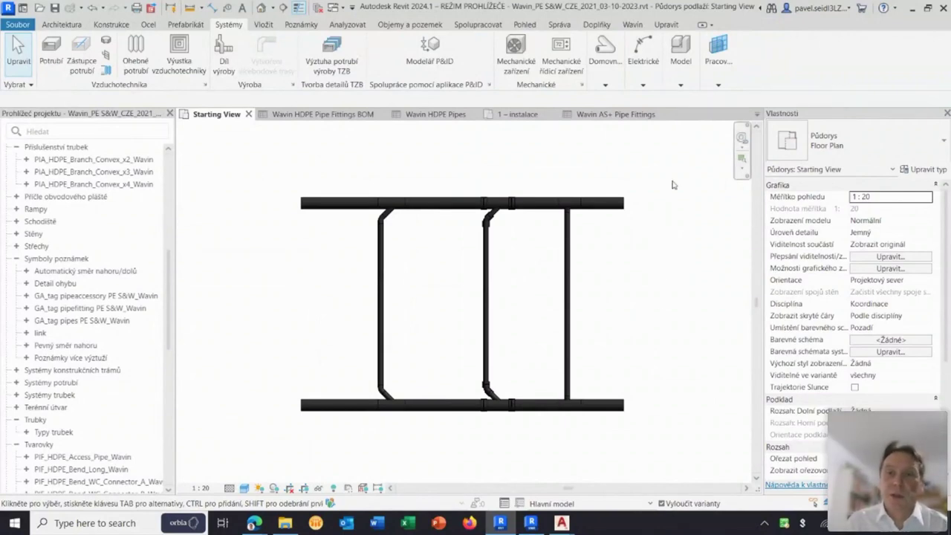
{"action": "left_click_drag", "start_coordinate": [653, 165], "coordinate": [276, 450]}
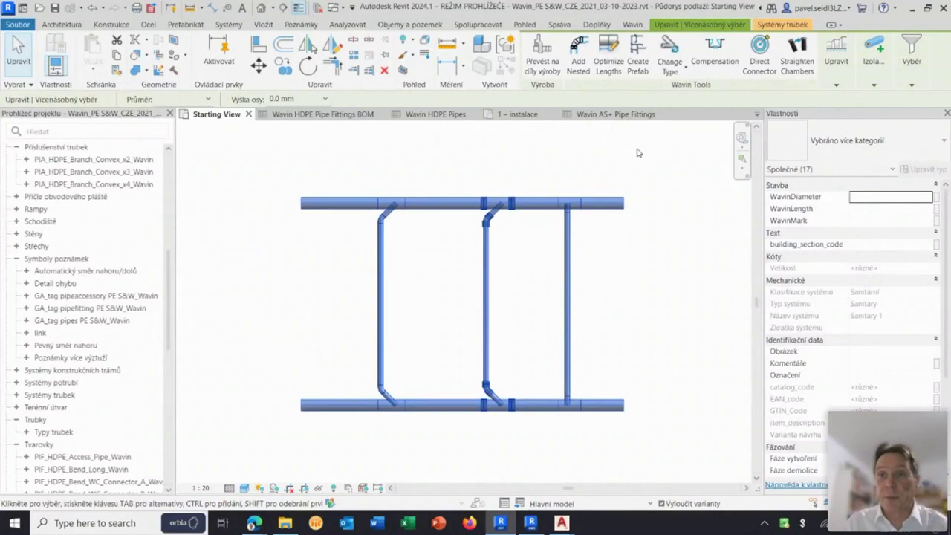
- Create a Wavin prefab assembly with Wavin_default_preset and the default assembly name
{"action": "left_click", "coordinate": [635, 24]}
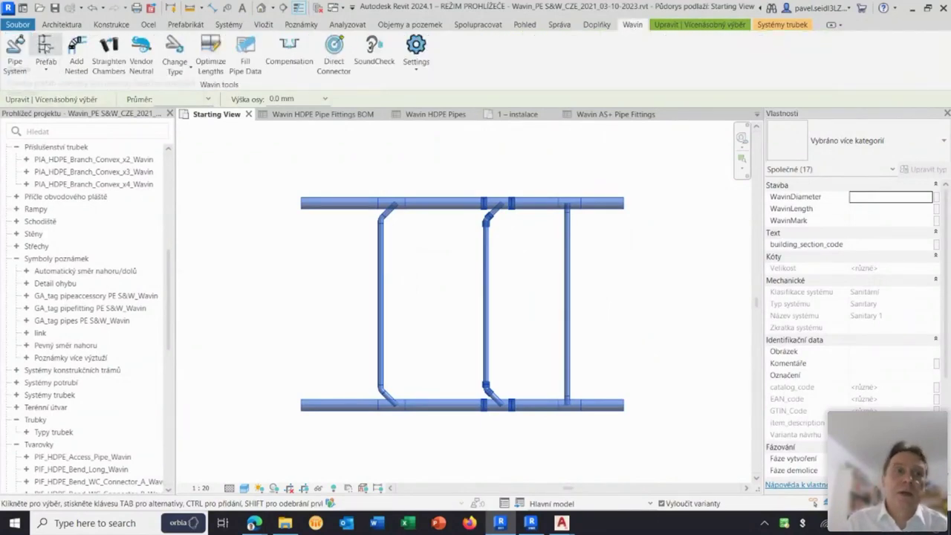
{"action": "left_click", "coordinate": [46, 67]}
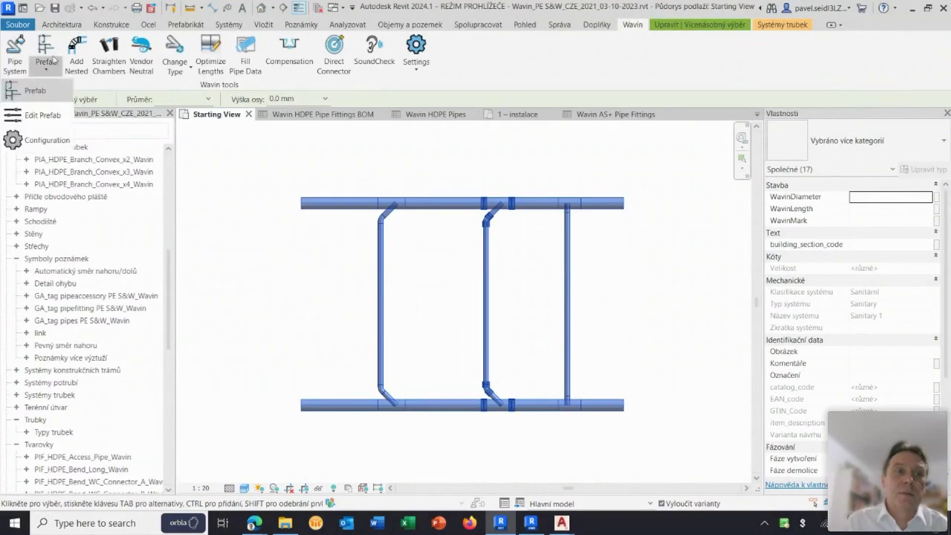
{"action": "left_click", "coordinate": [33, 92]}
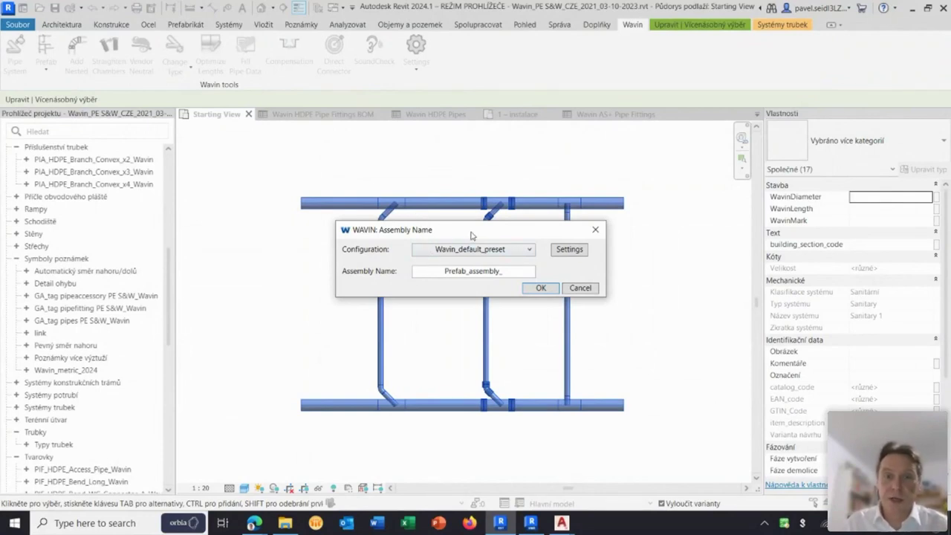
{"action": "left_click", "coordinate": [540, 289]}
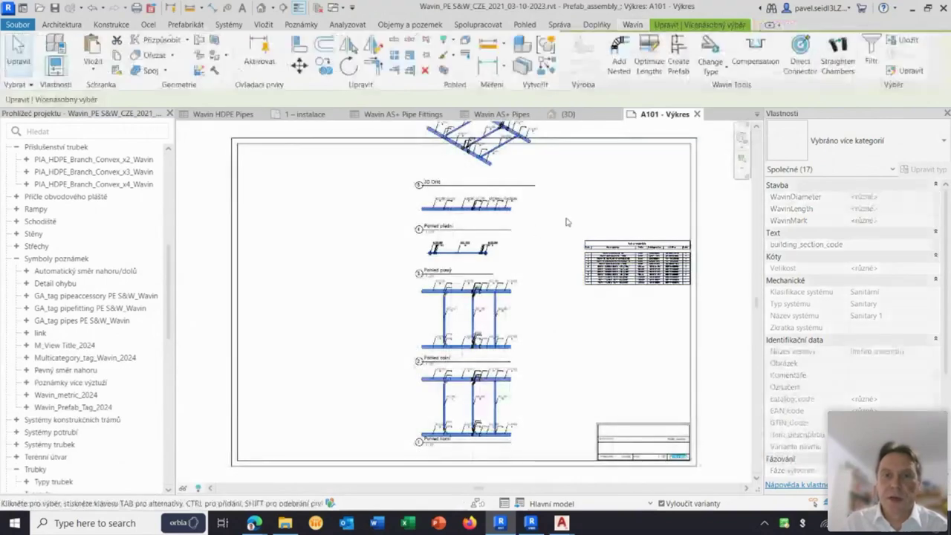
- Drag the 3D Orto viewport to the upper right of sheet A101, above the schedule
{"action": "middle_click_drag", "start_coordinate": [566, 222], "coordinate": [524, 320]}
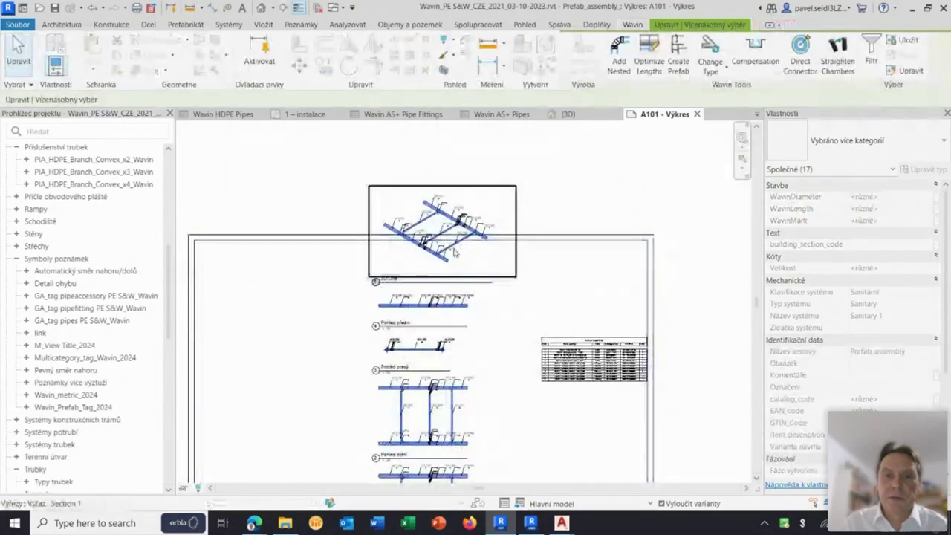
{"action": "mouse_move", "coordinate": [508, 284]}
{"action": "left_mouse_down"}
{"action": "mouse_move", "coordinate": [613, 316]}
{"action": "mouse_move", "coordinate": [634, 339]}
{"action": "left_mouse_up"}
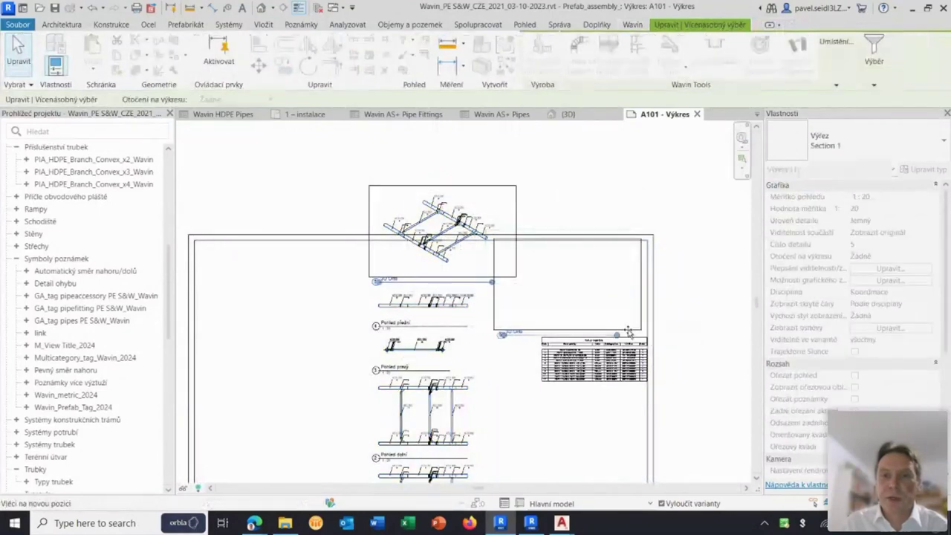
{"action": "left_click", "coordinate": [569, 416]}
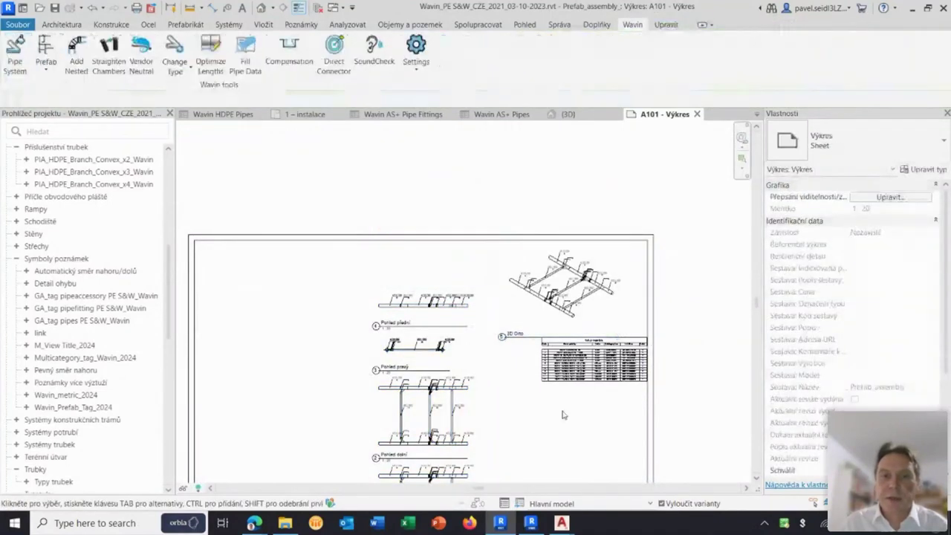
{"action": "scroll", "coordinate": [562, 411], "scroll_direction": "down", "scroll_amount": 2}
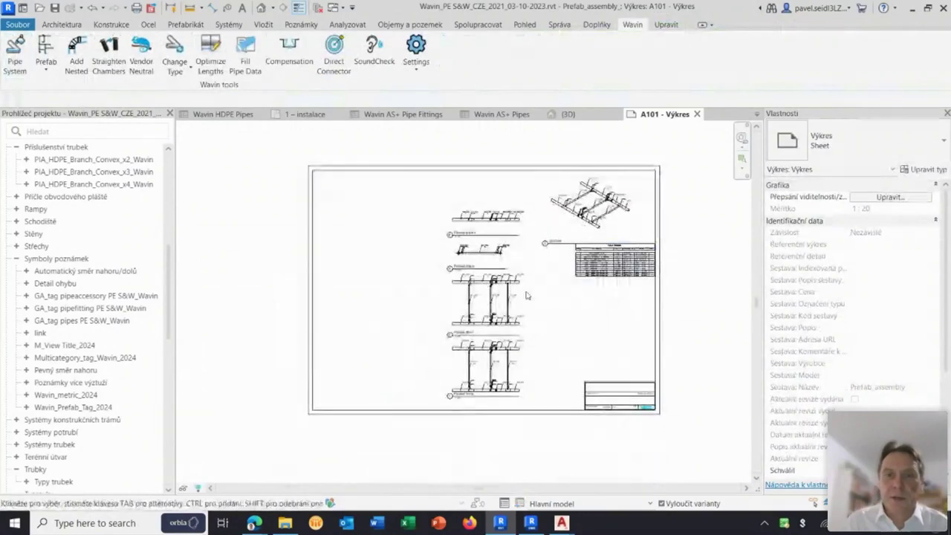
{"action": "scroll", "coordinate": [516, 301], "scroll_direction": "up", "scroll_amount": 1}
{"action": "scroll", "coordinate": [516, 301], "scroll_direction": "up", "scroll_amount": 2}
{"action": "mouse_move", "coordinate": [445, 289]}
{"action": "middle_mouse_down"}
{"action": "mouse_move", "coordinate": [446, 334]}
{"action": "mouse_move", "coordinate": [434, 258]}
{"action": "middle_mouse_up"}
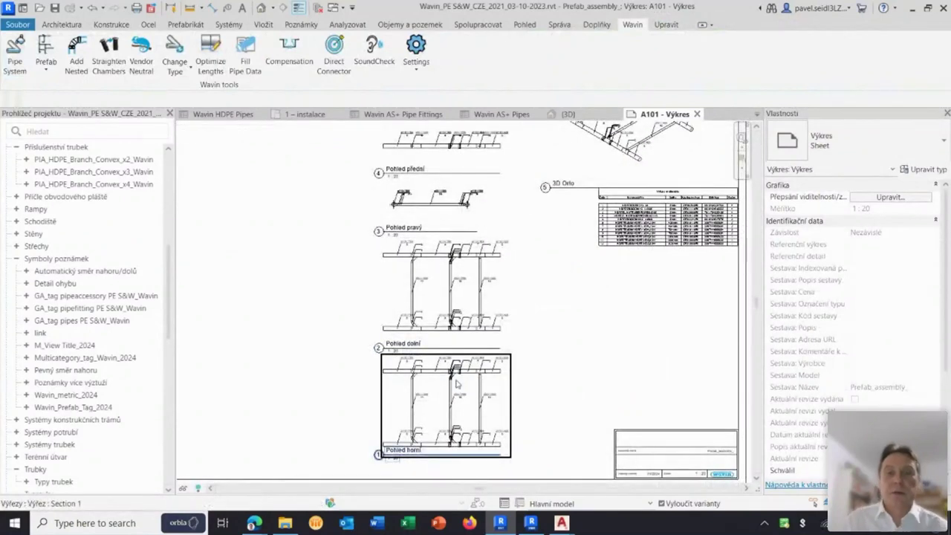
- Zoom in on the 3D Orto view and select the material schedule to read it
{"action": "middle_click_drag", "start_coordinate": [569, 329], "coordinate": [515, 411]}
{"action": "scroll", "coordinate": [594, 260], "scroll_direction": "up", "scroll_amount": 2}
{"action": "scroll", "coordinate": [594, 260], "scroll_direction": "up", "scroll_amount": 2}
{"action": "middle_click_drag", "start_coordinate": [552, 286], "coordinate": [468, 208]}
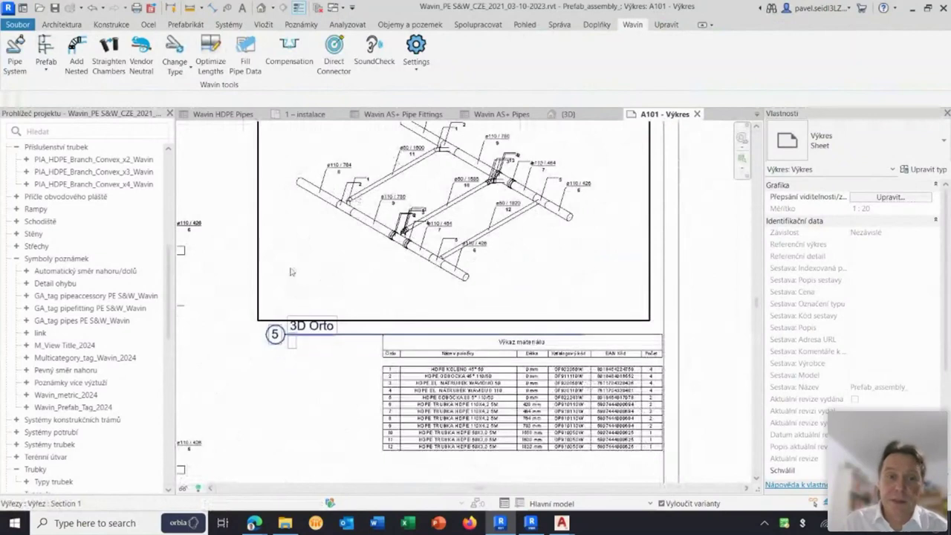
{"action": "left_click", "coordinate": [494, 405]}
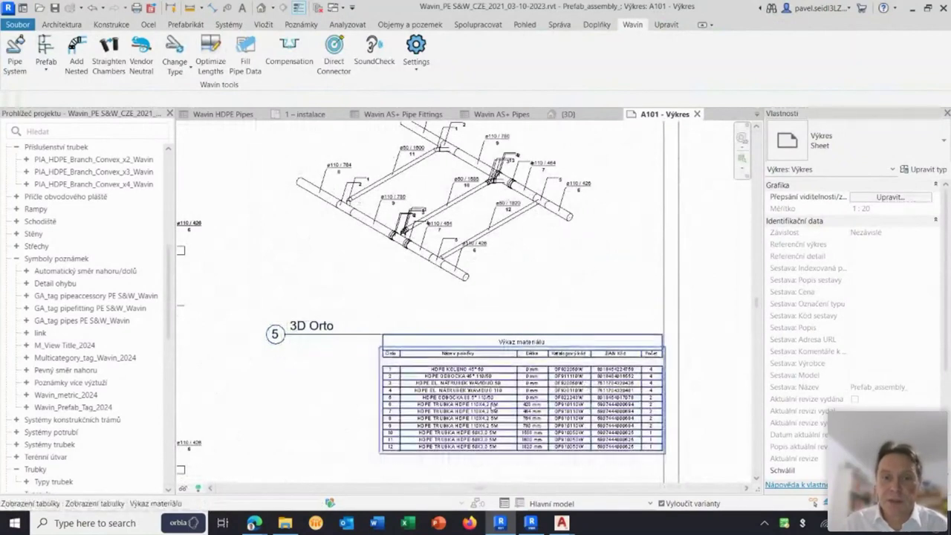
{"action": "scroll", "coordinate": [493, 405], "scroll_direction": "up", "scroll_amount": 2}
{"action": "middle_click_drag", "start_coordinate": [494, 405], "coordinate": [453, 332]}
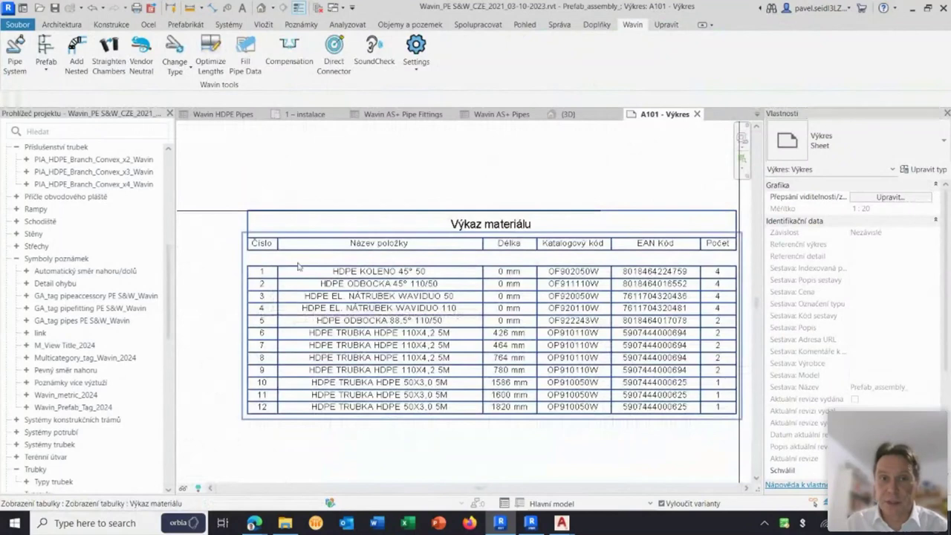
- Pan between the 3D pipe view, the sheet border and the material table
{"action": "scroll", "coordinate": [290, 305], "scroll_direction": "down", "scroll_amount": 2}
{"action": "middle_click_drag", "start_coordinate": [398, 200], "coordinate": [485, 312]}
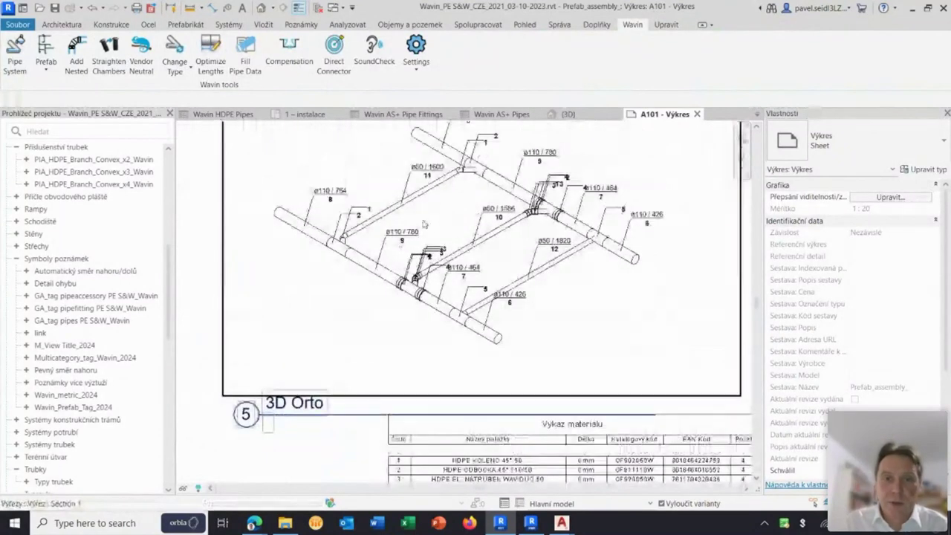
{"action": "scroll", "coordinate": [401, 213], "scroll_direction": "up", "scroll_amount": 2}
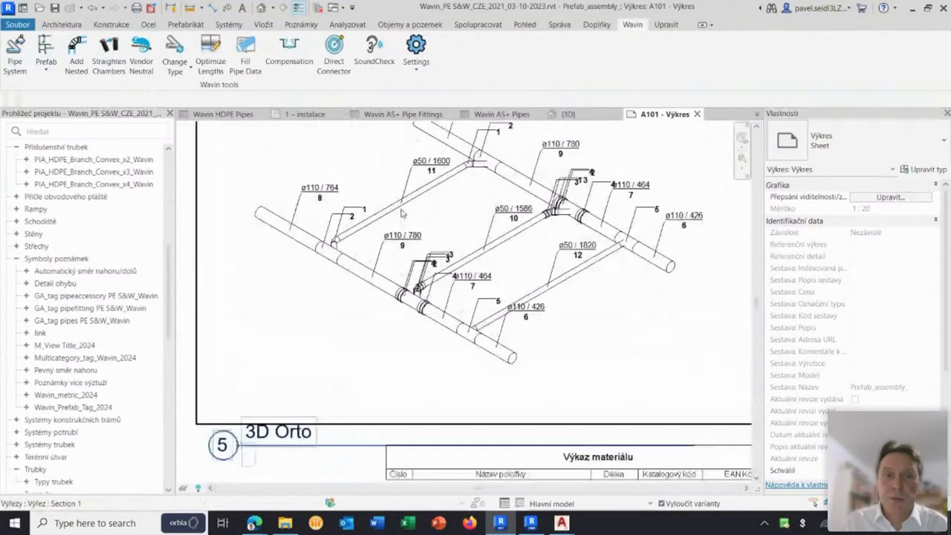
{"action": "scroll", "coordinate": [454, 210], "scroll_direction": "up", "scroll_amount": 2}
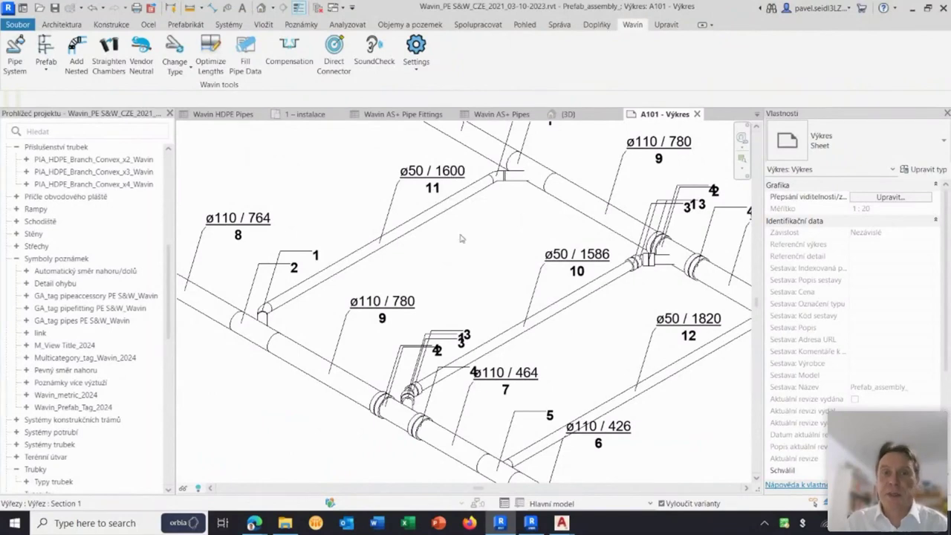
{"action": "scroll", "coordinate": [435, 202], "scroll_direction": "down", "scroll_amount": 2}
{"action": "mouse_move", "coordinate": [747, 308]}
{"action": "middle_mouse_down"}
{"action": "mouse_move", "coordinate": [579, 260]}
{"action": "mouse_move", "coordinate": [684, 168]}
{"action": "middle_mouse_up"}
{"action": "scroll", "coordinate": [562, 286], "scroll_direction": "down", "scroll_amount": 2}
{"action": "scroll", "coordinate": [357, 389], "scroll_direction": "up", "scroll_amount": 2}
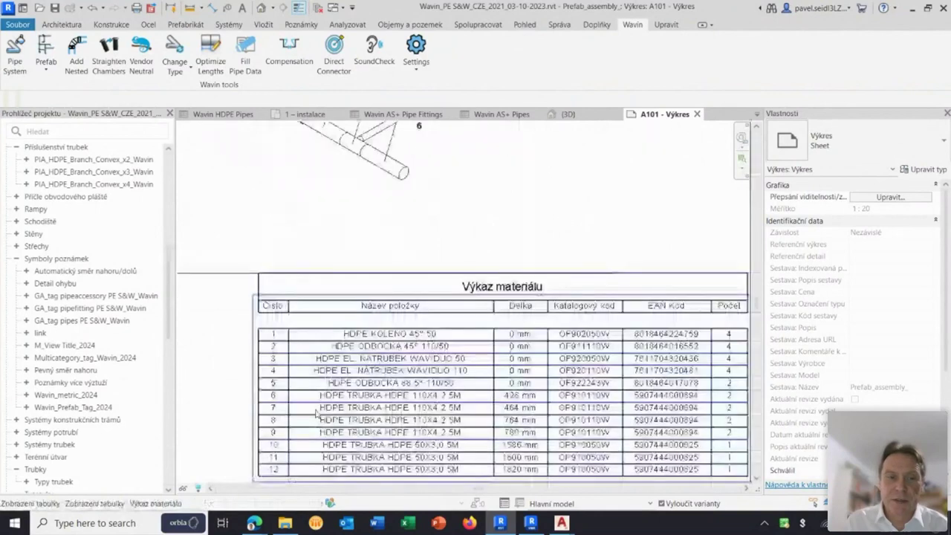
{"action": "scroll", "coordinate": [357, 389], "scroll_direction": "up", "scroll_amount": 2}
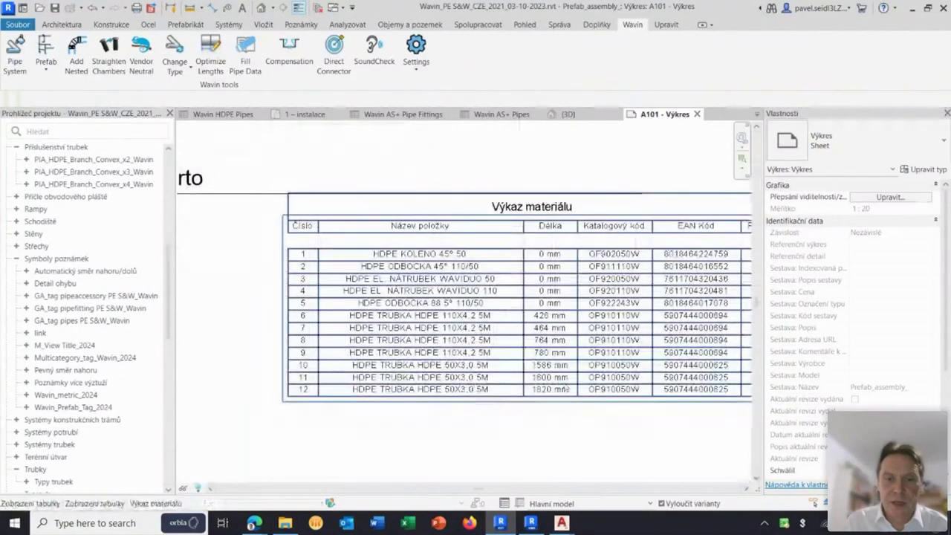
{"action": "scroll", "coordinate": [510, 152], "scroll_direction": "down", "scroll_amount": 2}
{"action": "scroll", "coordinate": [510, 152], "scroll_direction": "down", "scroll_amount": 1}
{"action": "middle_click_drag", "start_coordinate": [509, 152], "coordinate": [543, 286]}
- Zoom out and pan across sheet A101's front and right views
{"action": "scroll", "coordinate": [543, 286], "scroll_direction": "up", "scroll_amount": 2}
{"action": "scroll", "coordinate": [535, 253], "scroll_direction": "up", "scroll_amount": 1}
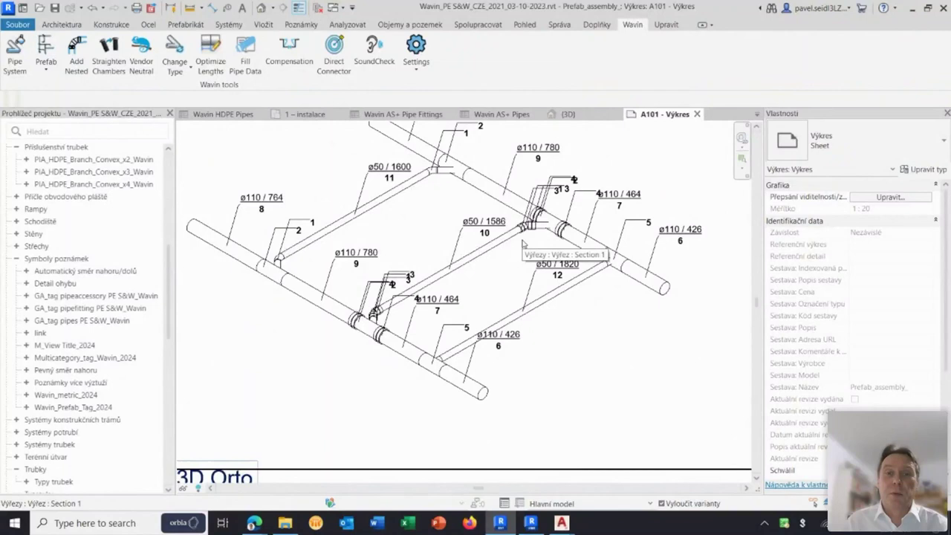
{"action": "scroll", "coordinate": [494, 229], "scroll_direction": "up", "scroll_amount": 1}
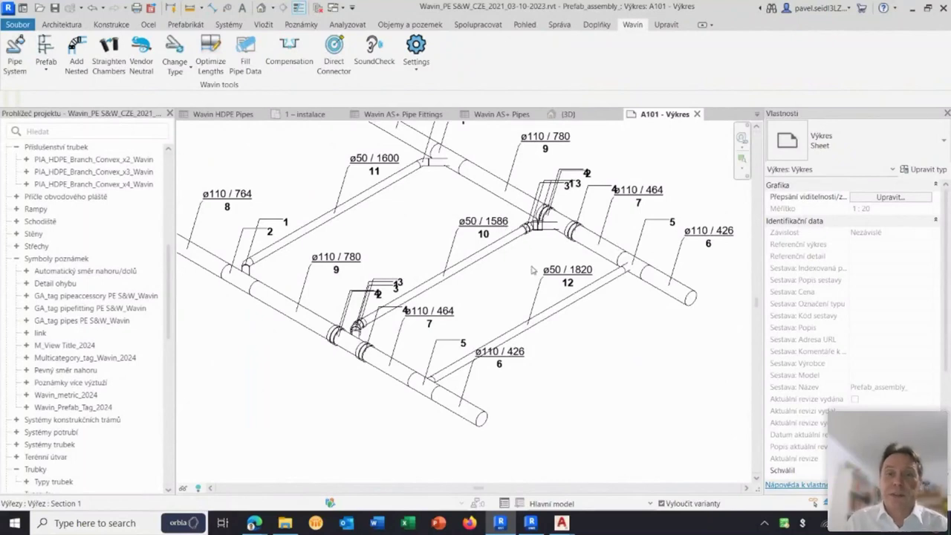
{"action": "scroll", "coordinate": [568, 290], "scroll_direction": "down", "scroll_amount": 1}
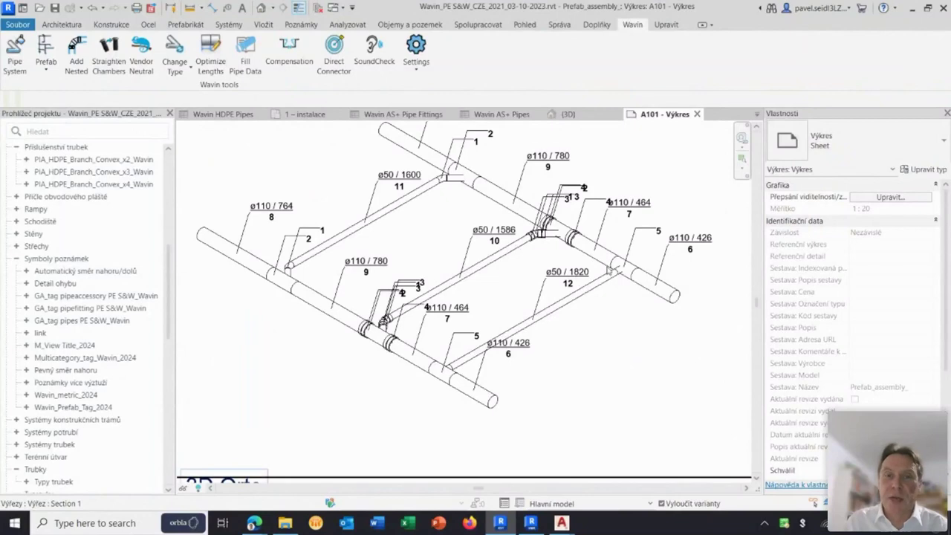
{"action": "scroll", "coordinate": [577, 284], "scroll_direction": "down", "scroll_amount": 1}
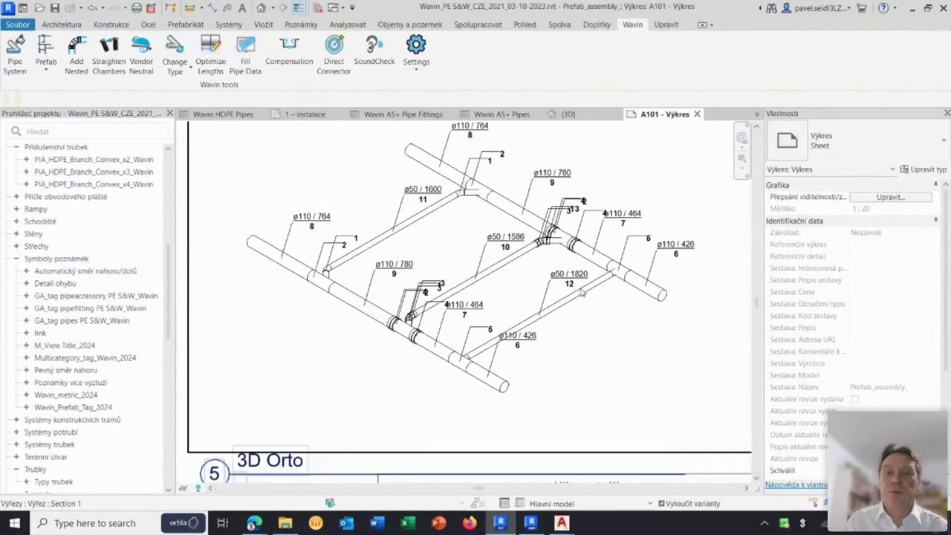
{"action": "scroll", "coordinate": [577, 290], "scroll_direction": "down", "scroll_amount": 1}
{"action": "scroll", "coordinate": [574, 312], "scroll_direction": "down", "scroll_amount": 1}
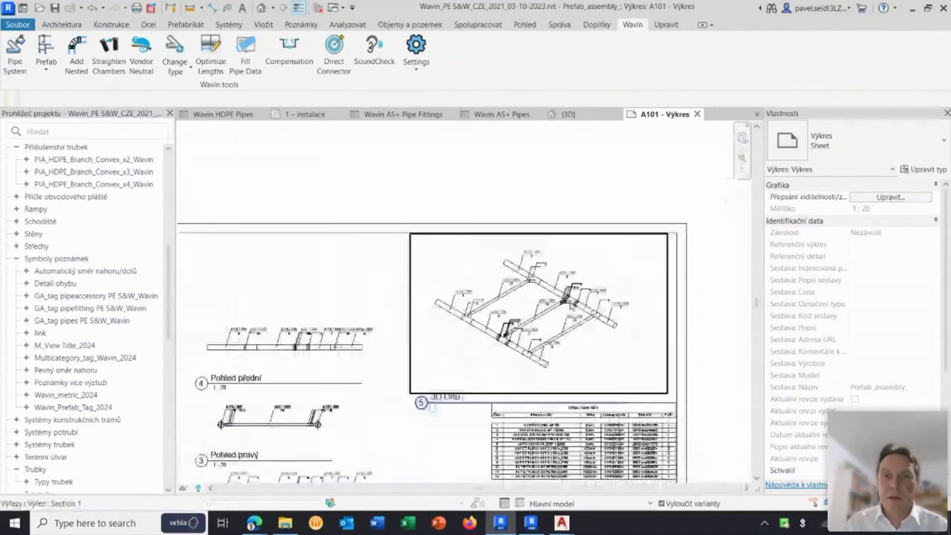
{"action": "middle_click_drag", "start_coordinate": [453, 270], "coordinate": [590, 265]}
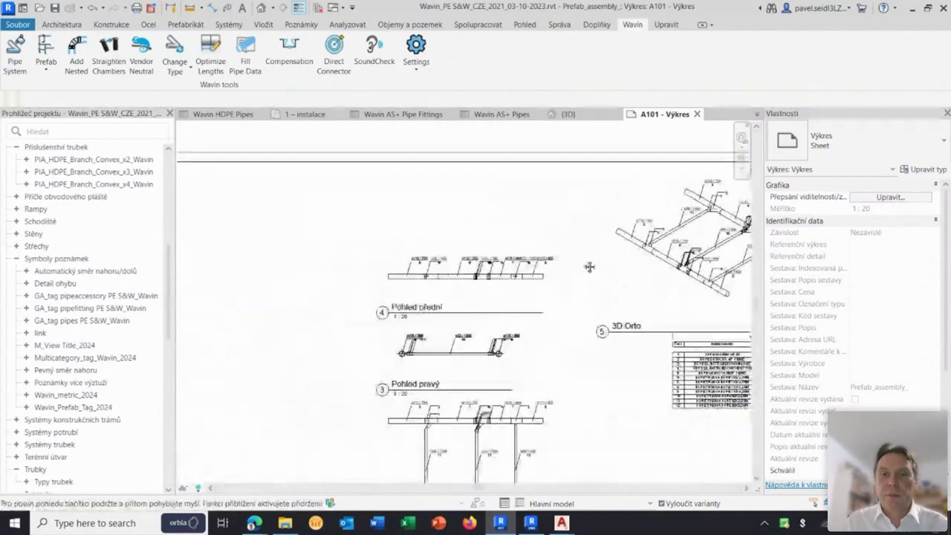
{"action": "scroll", "coordinate": [590, 283], "scroll_direction": "down", "scroll_amount": 1}
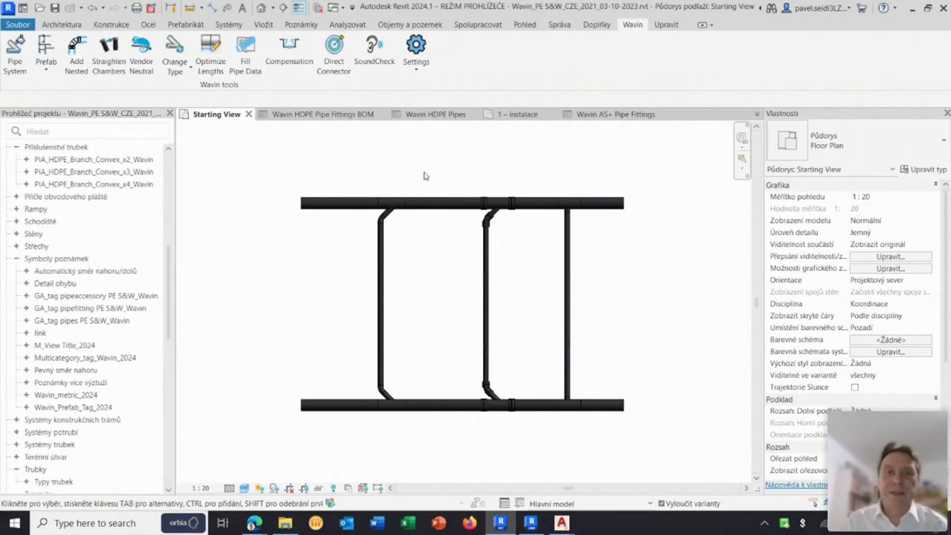
- Review the Wavin HDPE Pipe Fittings BOM and Wavin HDPE Pipes schedules, then return to Starting View
{"action": "left_click", "coordinate": [335, 119]}
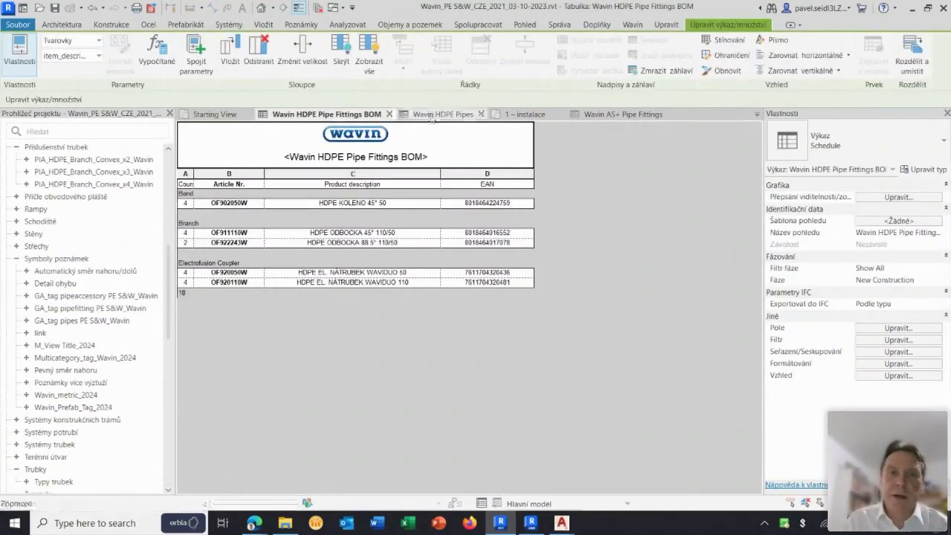
{"action": "left_click", "coordinate": [435, 114]}
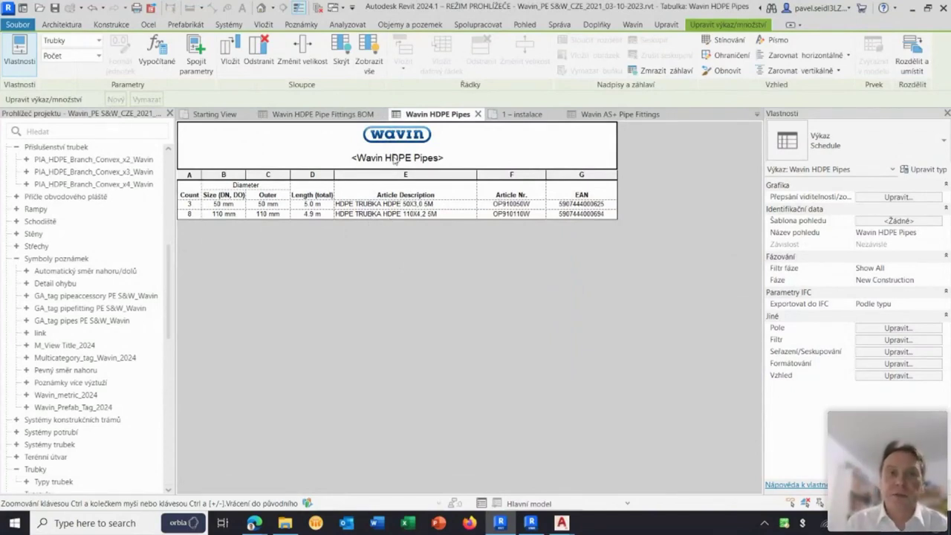
{"action": "left_click", "coordinate": [226, 117]}
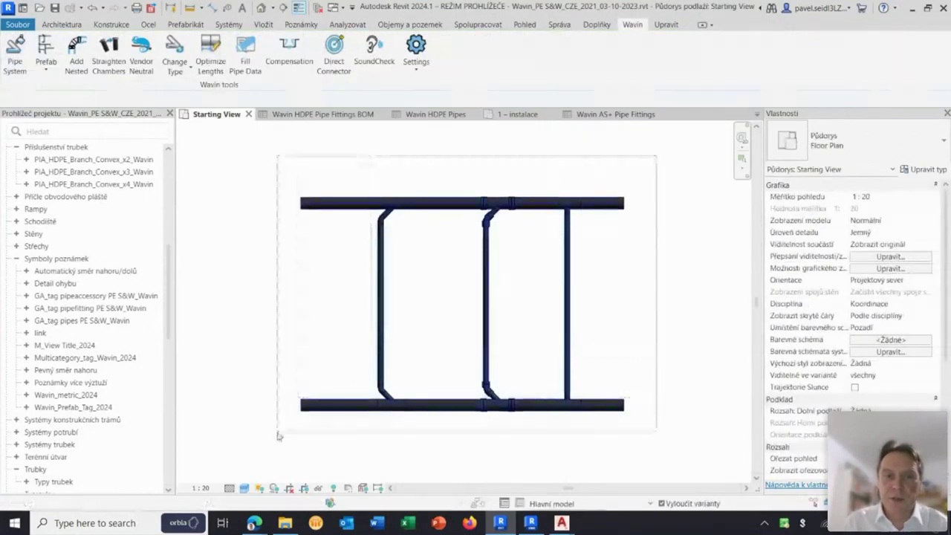
- Select all 18 pipes and fittings and open the Wavin prefab configuration
{"action": "left_click_drag", "start_coordinate": [295, 405], "coordinate": [289, 433]}
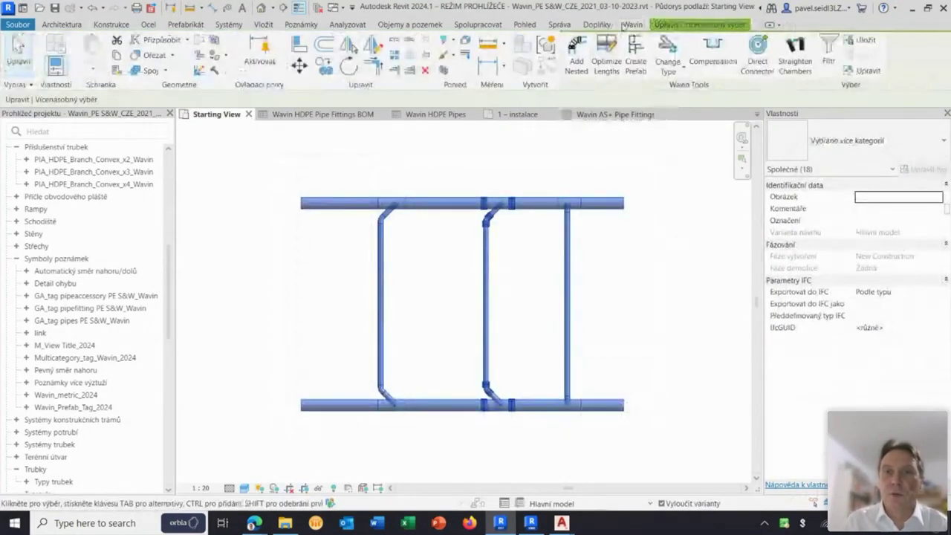
{"action": "left_click", "coordinate": [632, 25]}
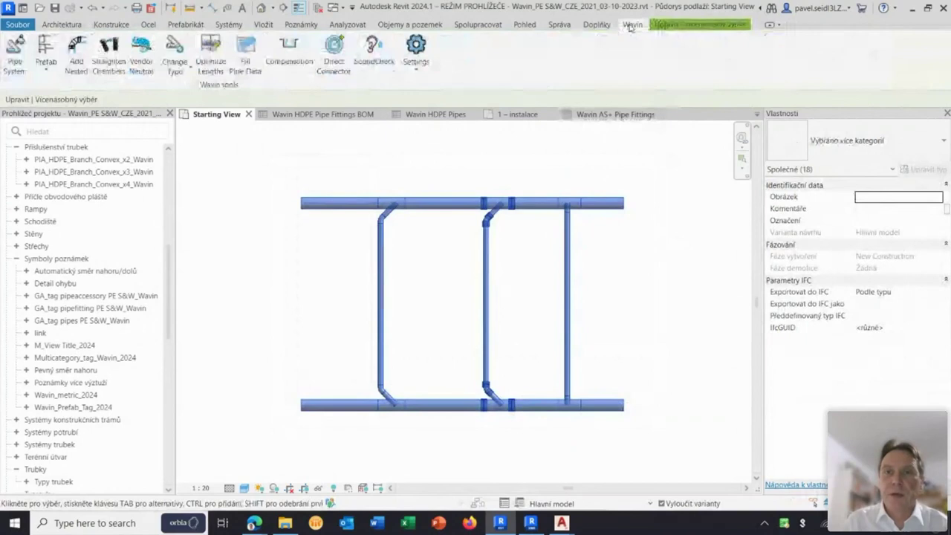
{"action": "left_click", "coordinate": [46, 72]}
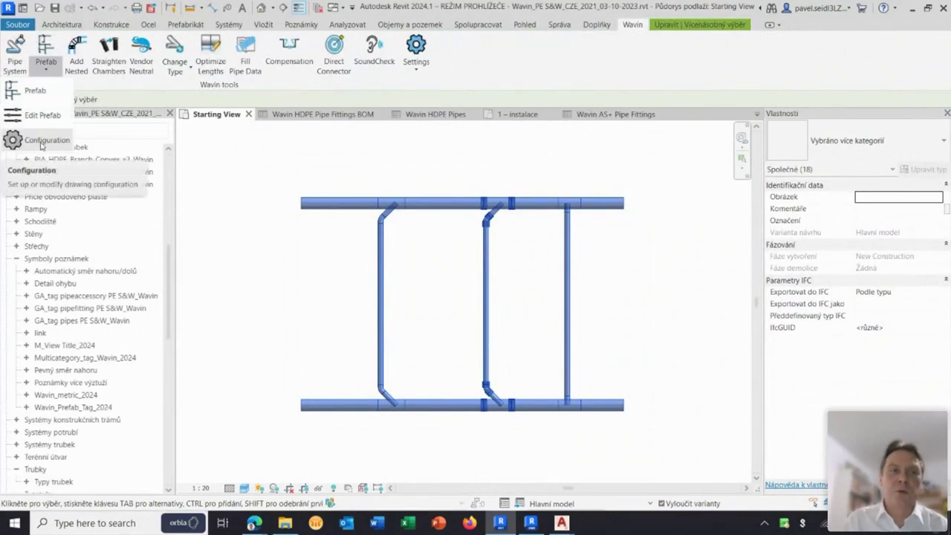
{"action": "left_click", "coordinate": [43, 142]}
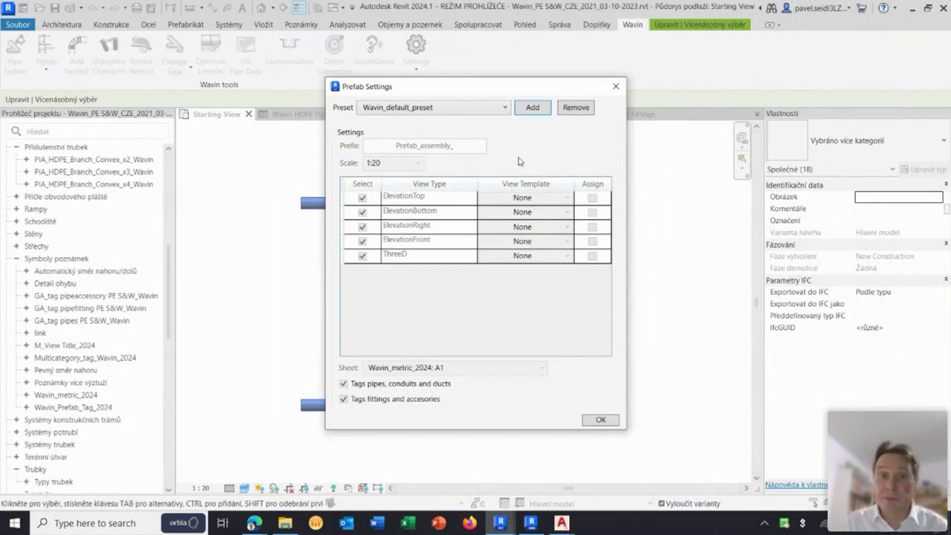
- Add a prefab preset named ABC with 1:20 scale and save the settings
{"action": "left_click", "coordinate": [539, 111]}
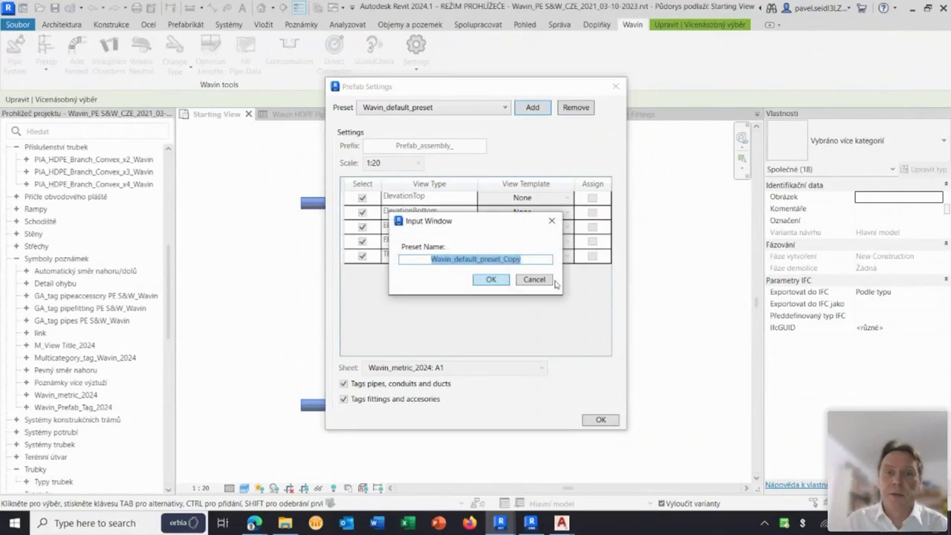
{"action": "type", "text": "ABC"}
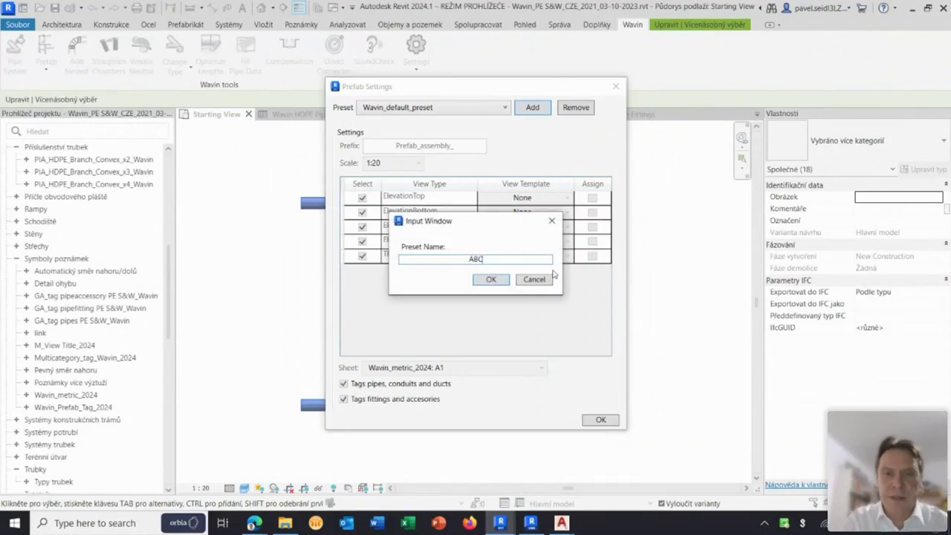
{"action": "left_click", "coordinate": [489, 280]}
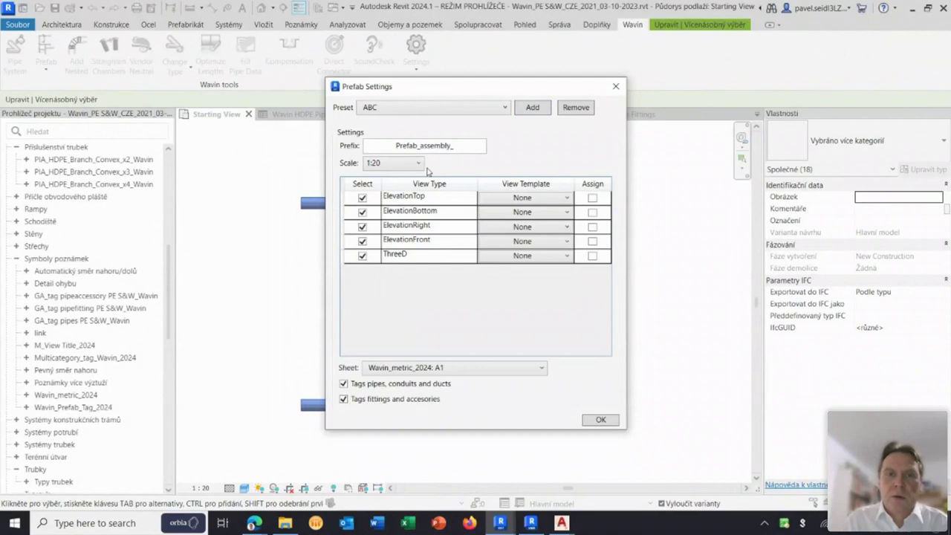
{"action": "left_click", "coordinate": [417, 164]}
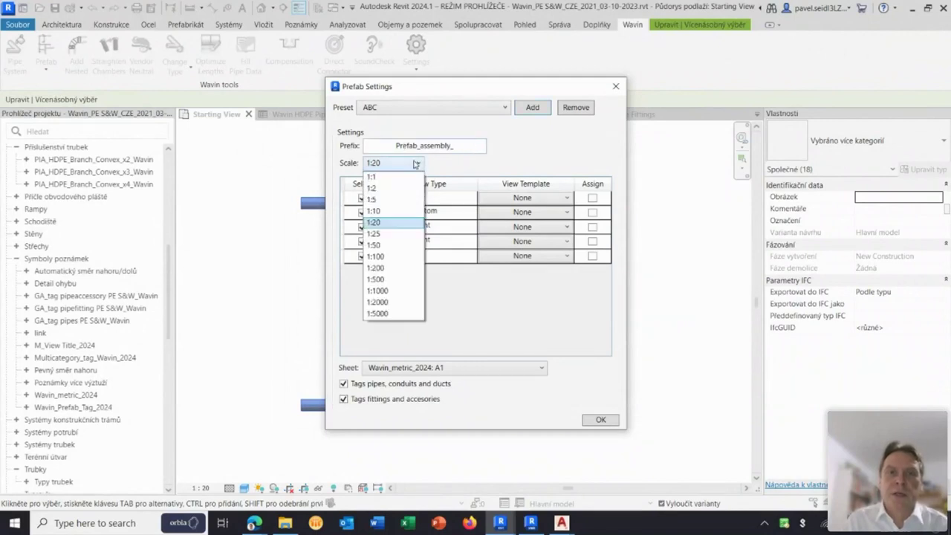
{"action": "left_click", "coordinate": [413, 164]}
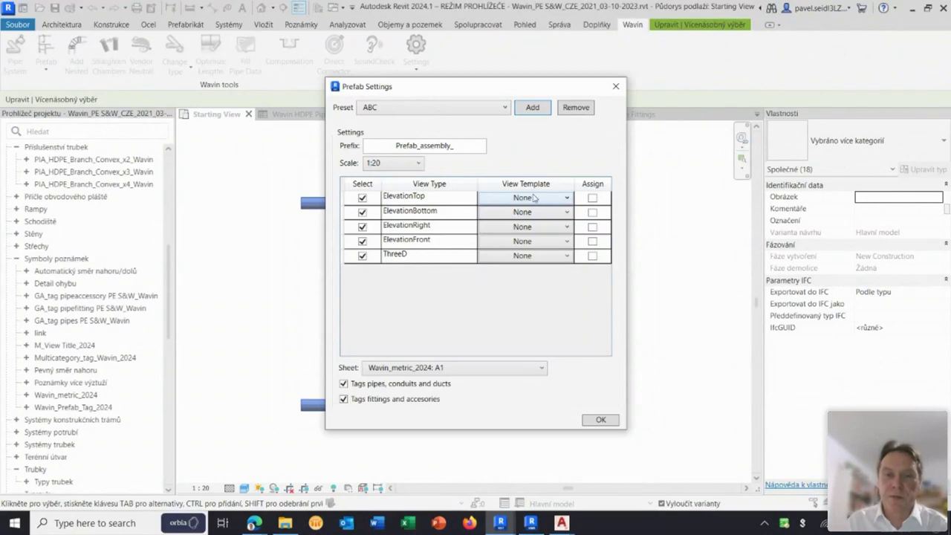
{"action": "left_click", "coordinate": [600, 420]}
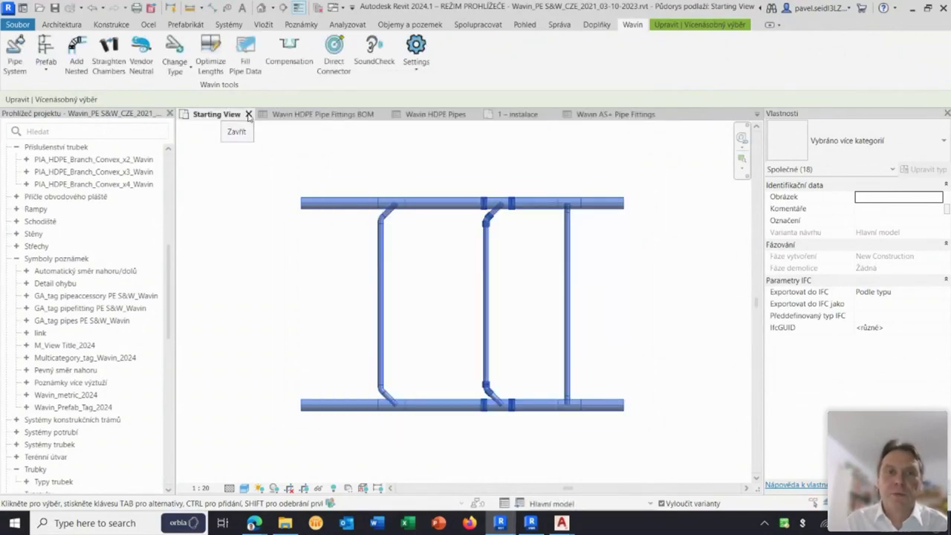
- Close the Starting View and both Wavin HDPE schedule tabs, leaving the 1 – instalace plan
{"action": "left_click", "coordinate": [249, 115]}
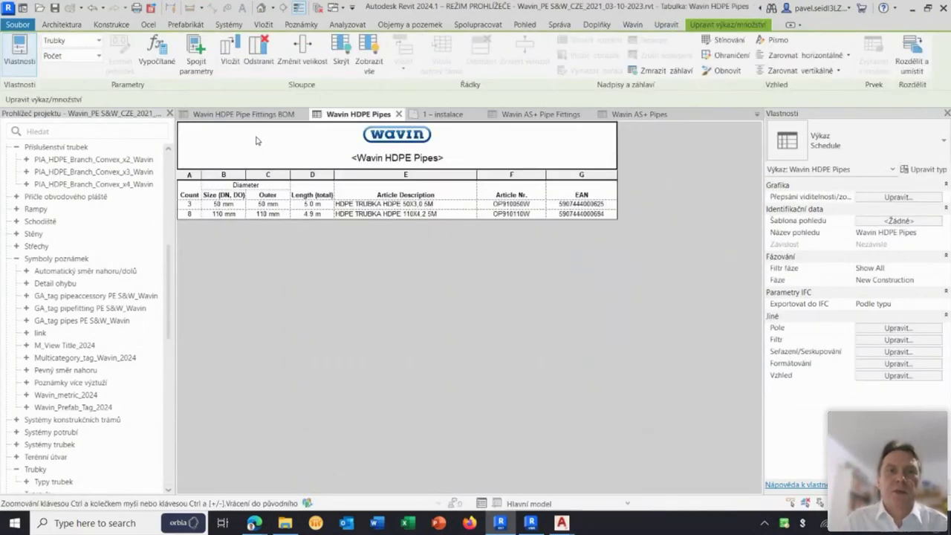
{"action": "left_click", "coordinate": [297, 114]}
{"action": "left_click", "coordinate": [311, 114]}
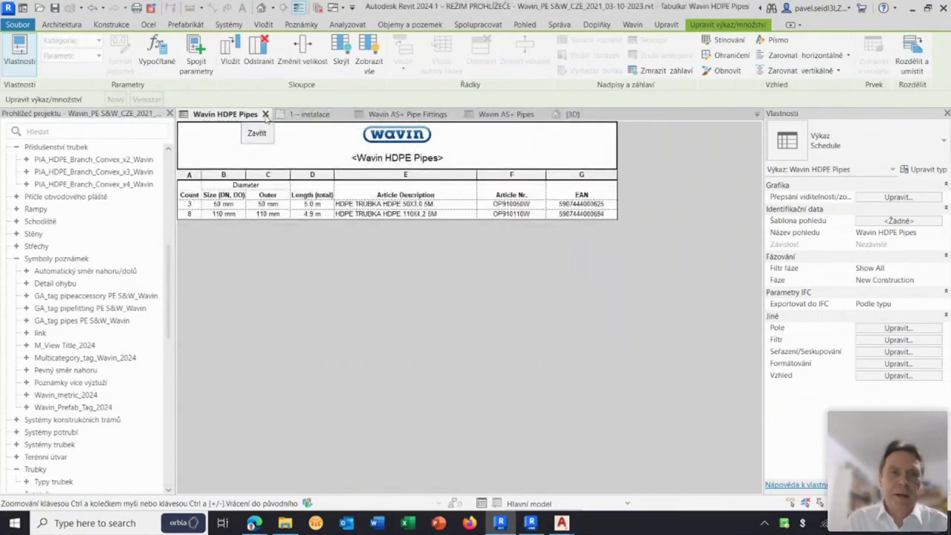
{"action": "left_click", "coordinate": [286, 114]}
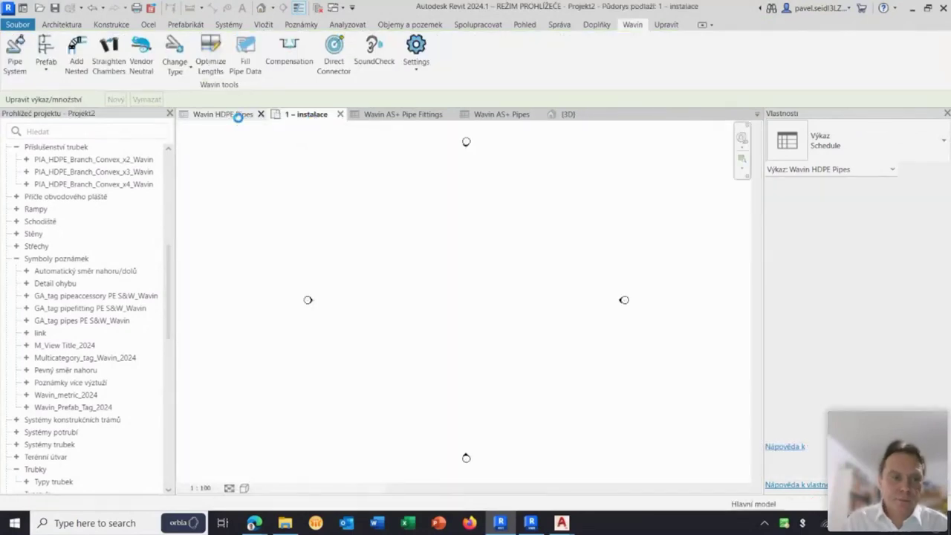
{"action": "left_click", "coordinate": [260, 113]}
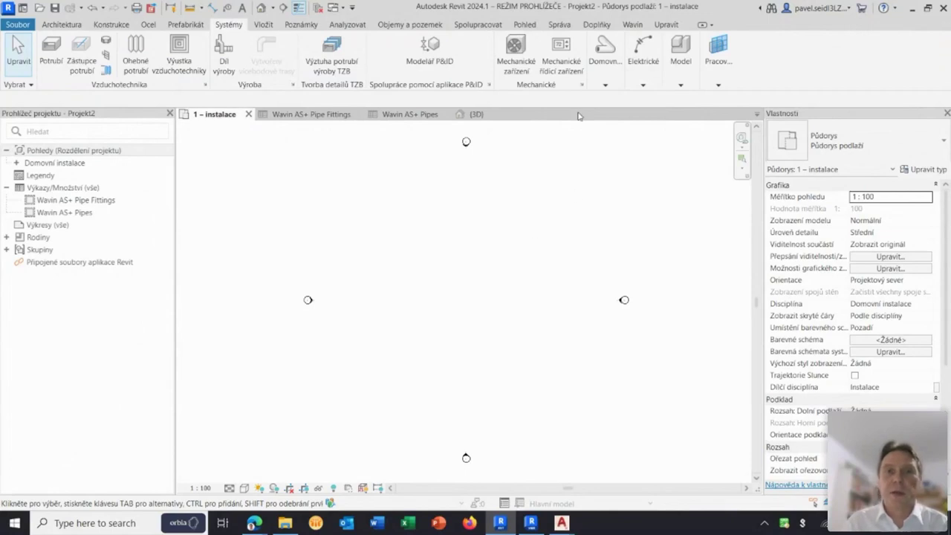
- Start a pipe (PI) of type Wavin AS+ (with socket) DN at 100.0 mm diameter
{"action": "left_click", "coordinate": [608, 83]}
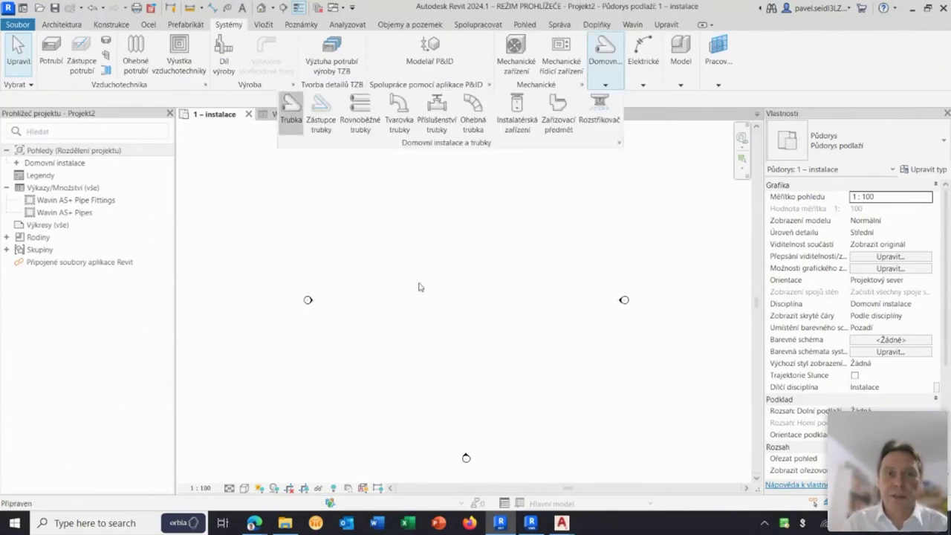
{"action": "key", "text": "p"}
{"action": "key", "text": "i"}
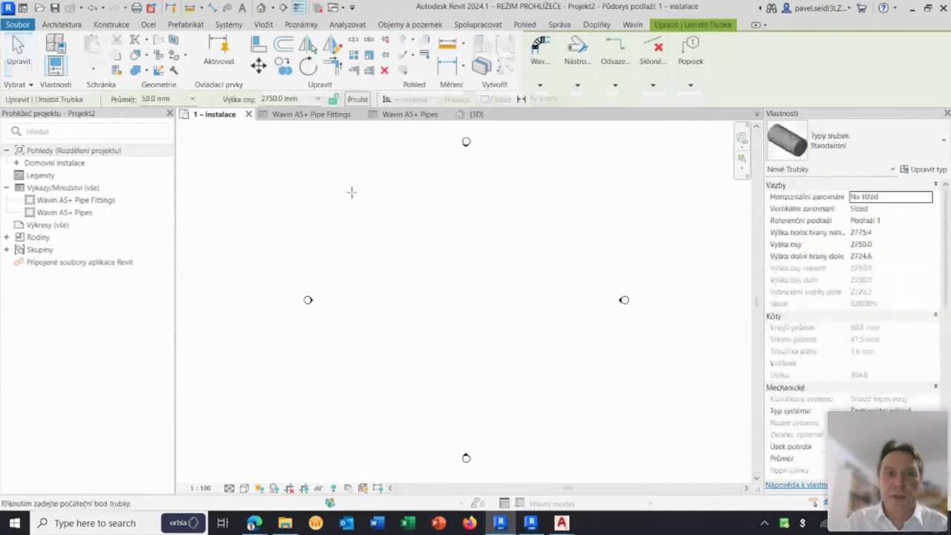
{"action": "left_click", "coordinate": [193, 99]}
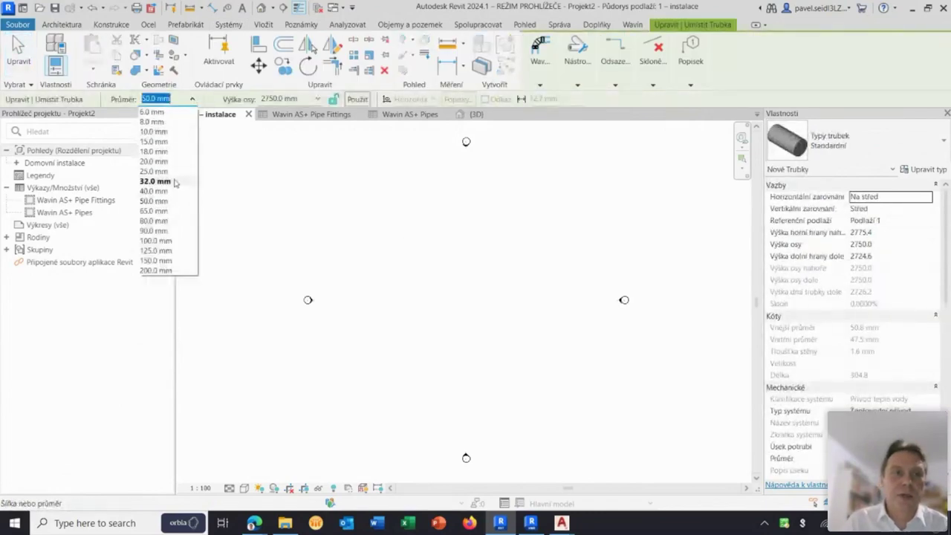
{"action": "left_click", "coordinate": [846, 144]}
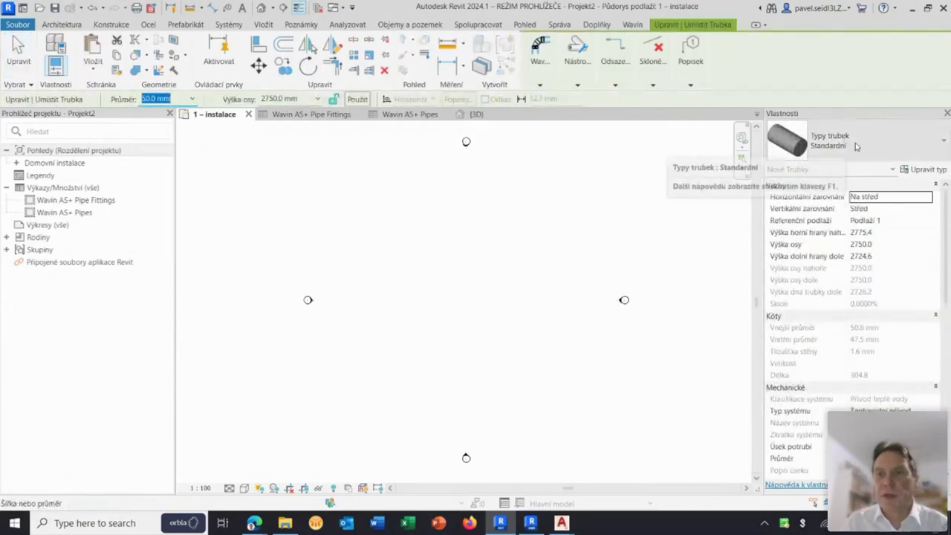
{"action": "left_click", "coordinate": [855, 145]}
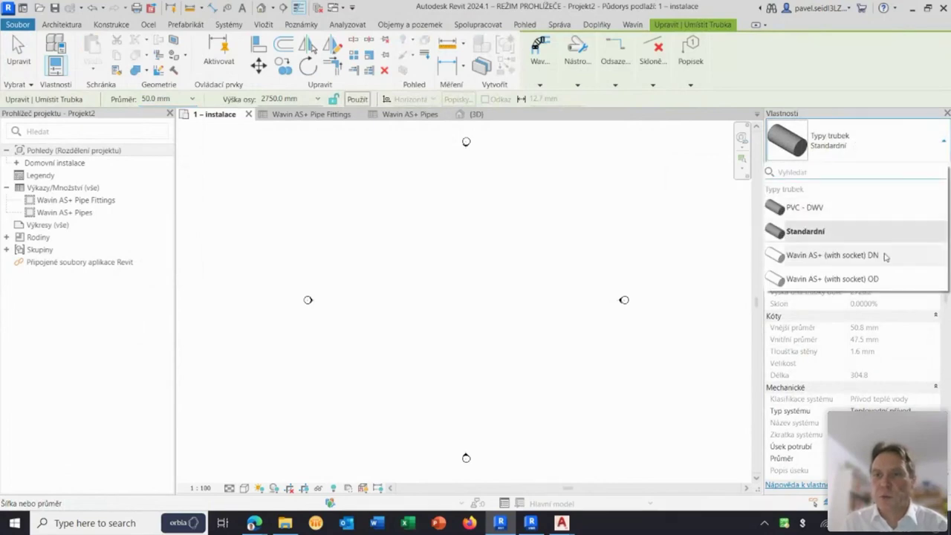
{"action": "left_click", "coordinate": [886, 257]}
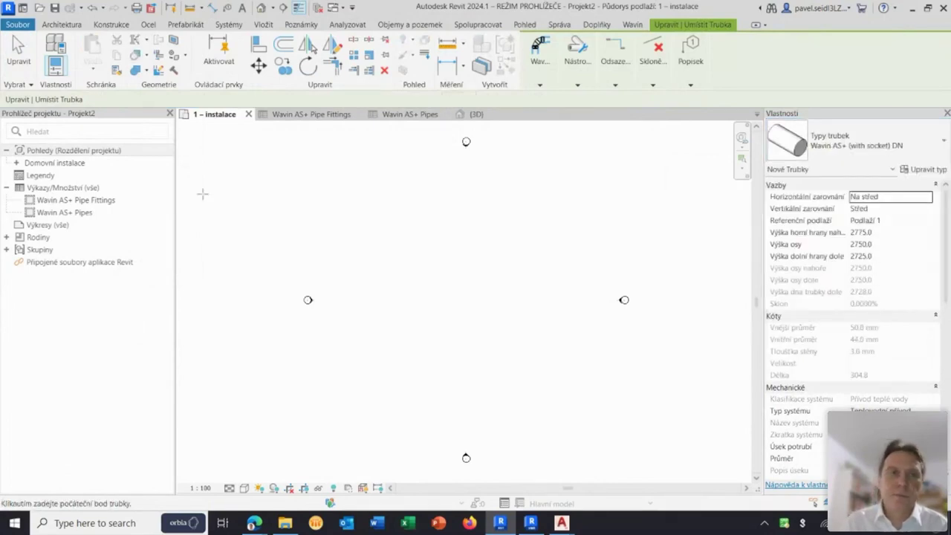
{"action": "left_click", "coordinate": [190, 99]}
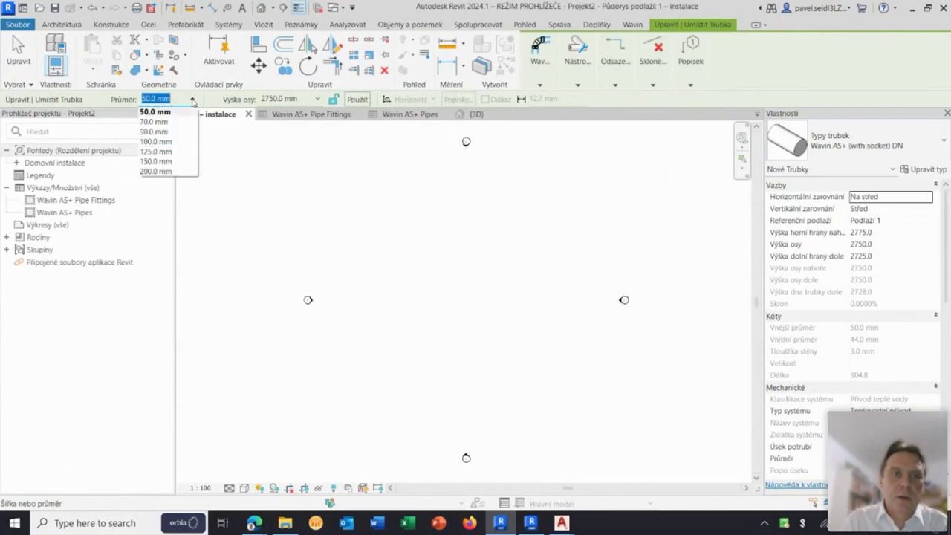
{"action": "left_click", "coordinate": [158, 155]}
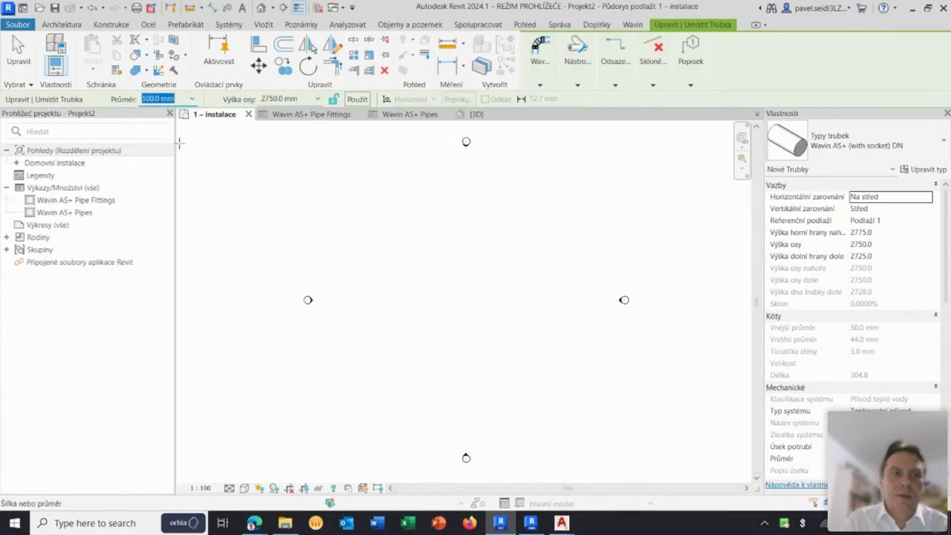
- Draw the 100 mm pipe run with its offset bends
{"action": "left_click", "coordinate": [354, 235]}
{"action": "scroll", "coordinate": [384, 234], "scroll_direction": "up", "scroll_amount": 2}
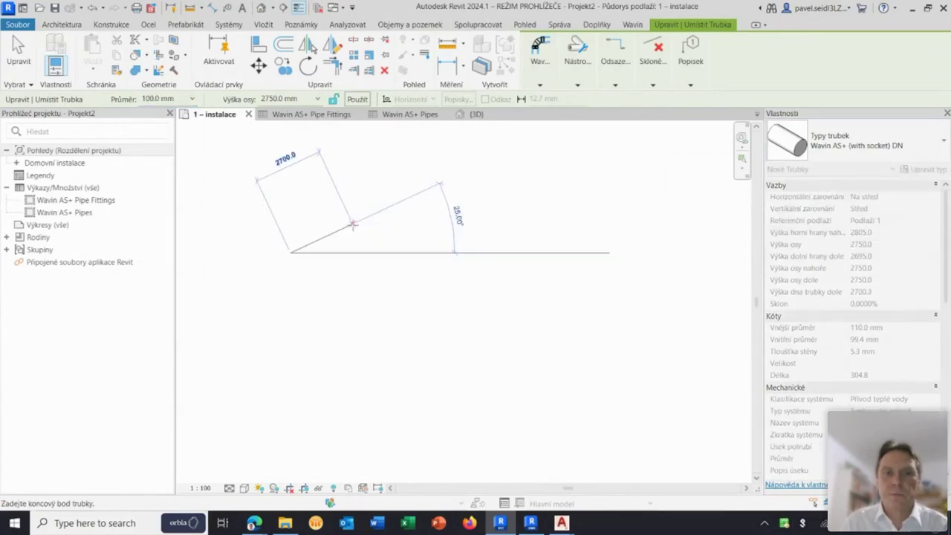
{"action": "middle_click_drag", "start_coordinate": [339, 265], "coordinate": [435, 256]}
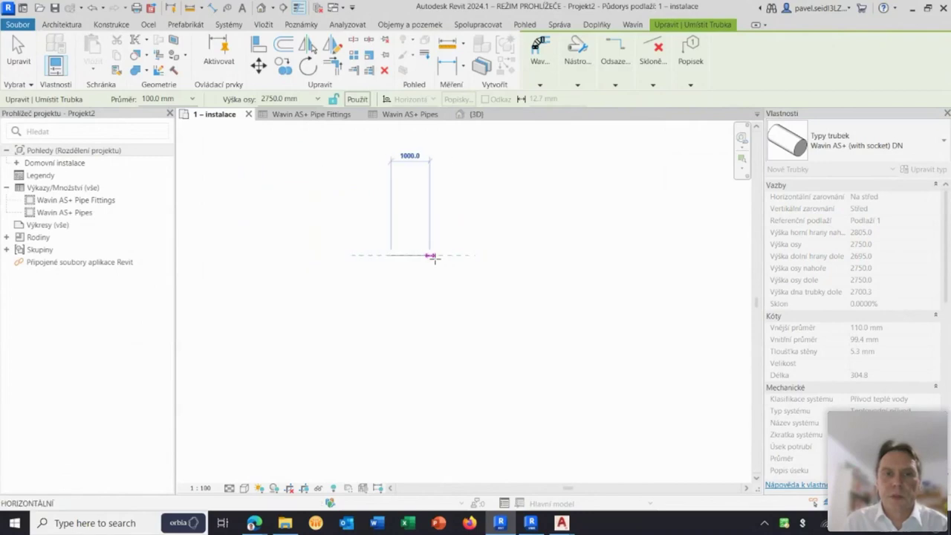
{"action": "left_click", "coordinate": [440, 289]}
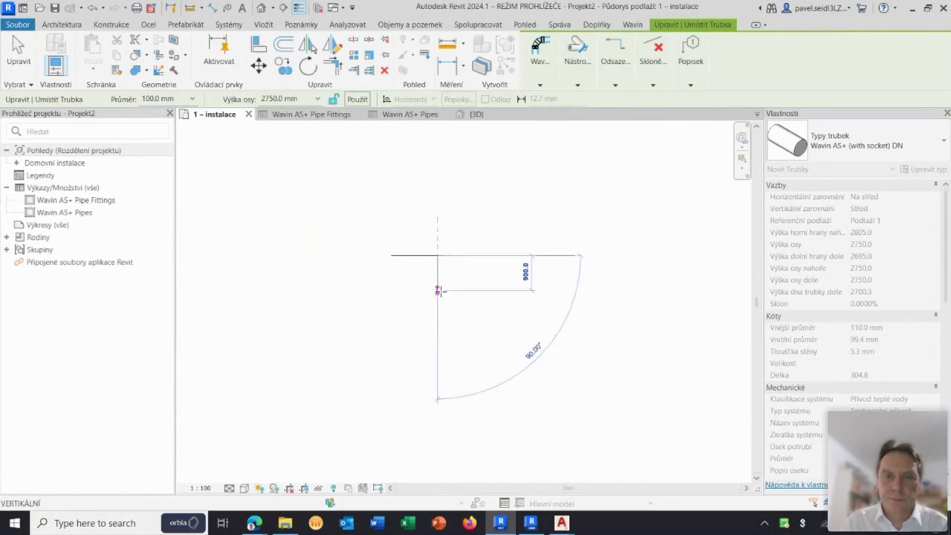
{"action": "left_click", "coordinate": [483, 292]}
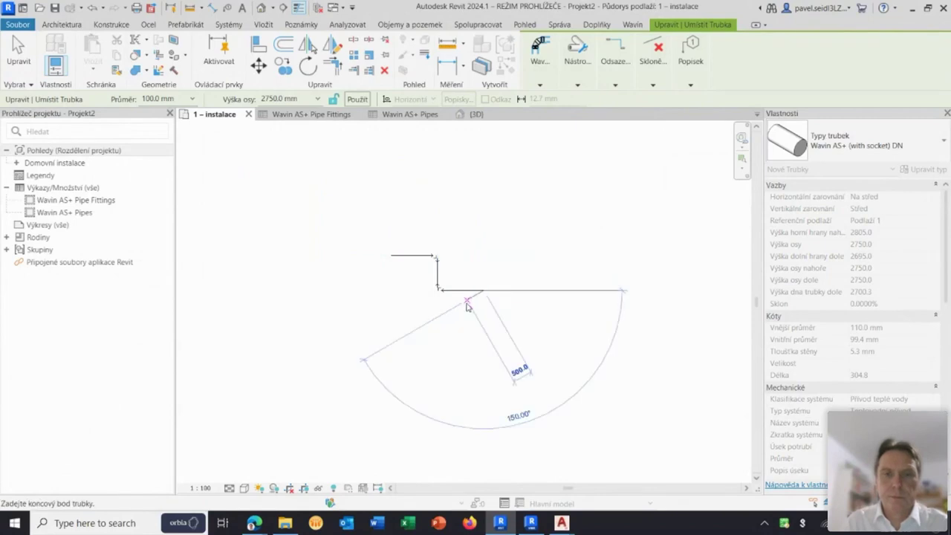
{"action": "key", "text": "Escape"}
{"action": "key", "text": "Escape"}
- Set the view to Fine detail level and Realistic visual style
{"action": "left_click", "coordinate": [228, 488]}
{"action": "left_click", "coordinate": [238, 473]}
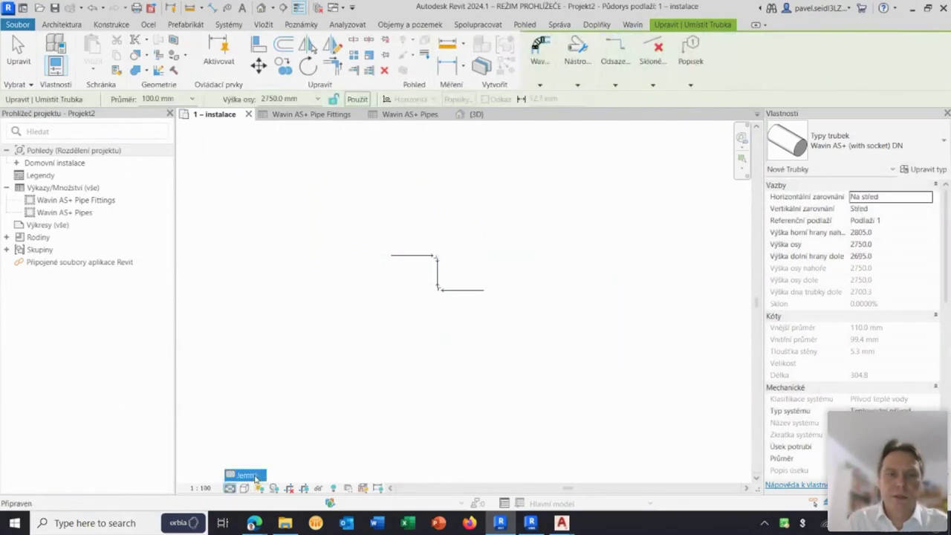
{"action": "left_click", "coordinate": [244, 488]}
{"action": "left_click", "coordinate": [269, 475]}
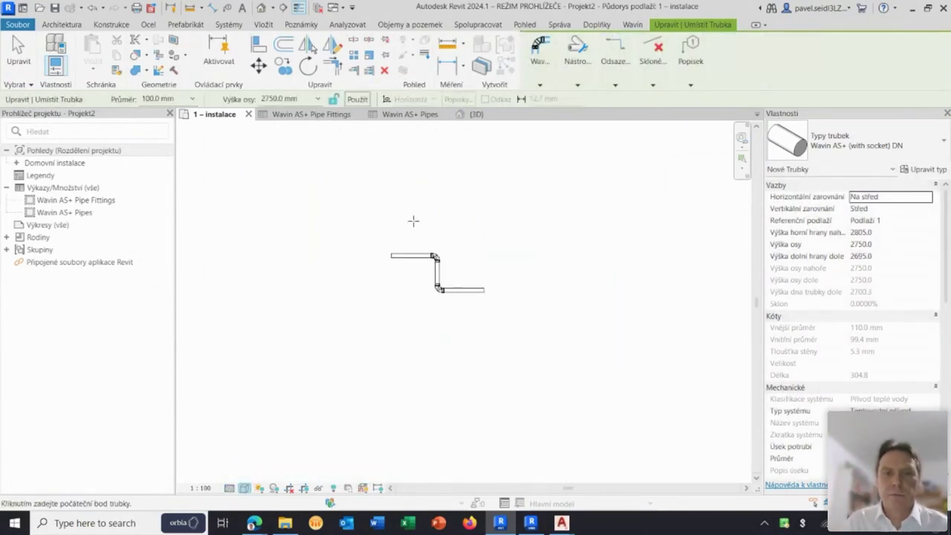
{"action": "scroll", "coordinate": [412, 276], "scroll_direction": "up", "scroll_amount": 2}
{"action": "scroll", "coordinate": [435, 313], "scroll_direction": "up", "scroll_amount": 2}
{"action": "middle_click_drag", "start_coordinate": [435, 312], "coordinate": [441, 250]}
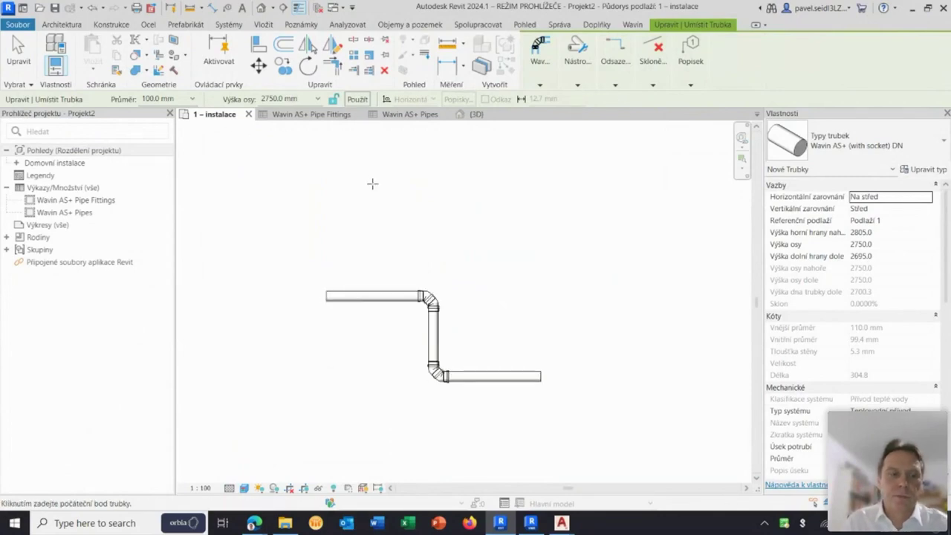
{"action": "key", "text": "Escape"}
{"action": "key", "text": "Escape"}
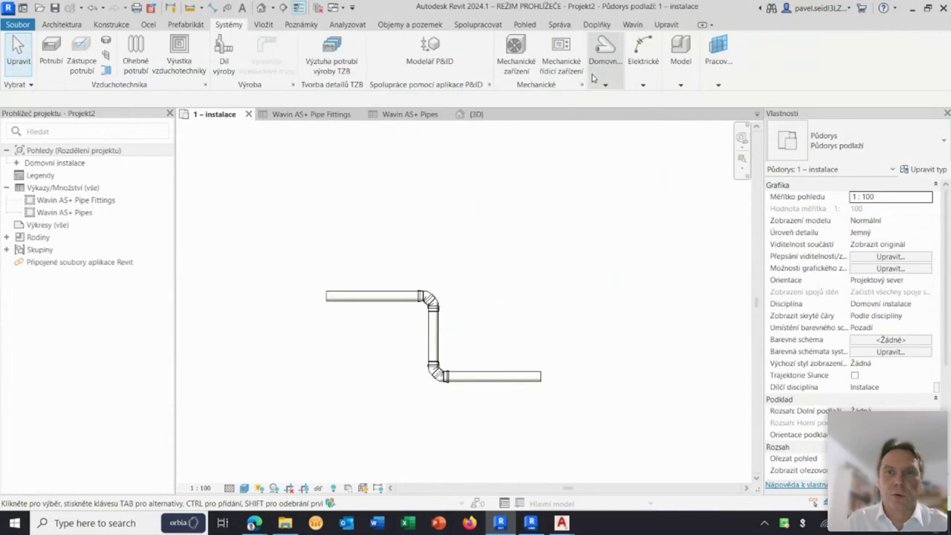
- Draw a 70.0 mm pipe continuing from the end of the 100 mm run
{"action": "left_click", "coordinate": [604, 66]}
{"action": "left_click", "coordinate": [291, 108]}
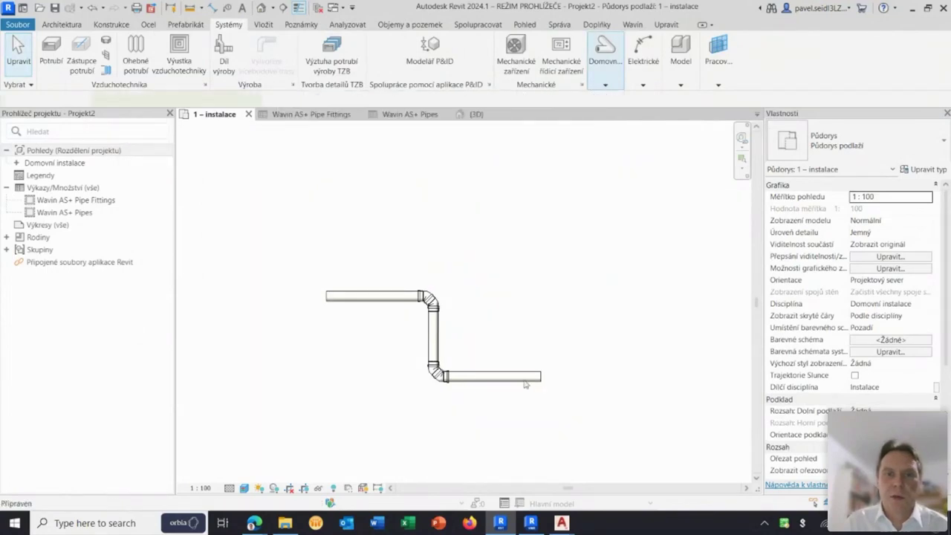
{"action": "scroll", "coordinate": [542, 367], "scroll_direction": "up", "scroll_amount": 3}
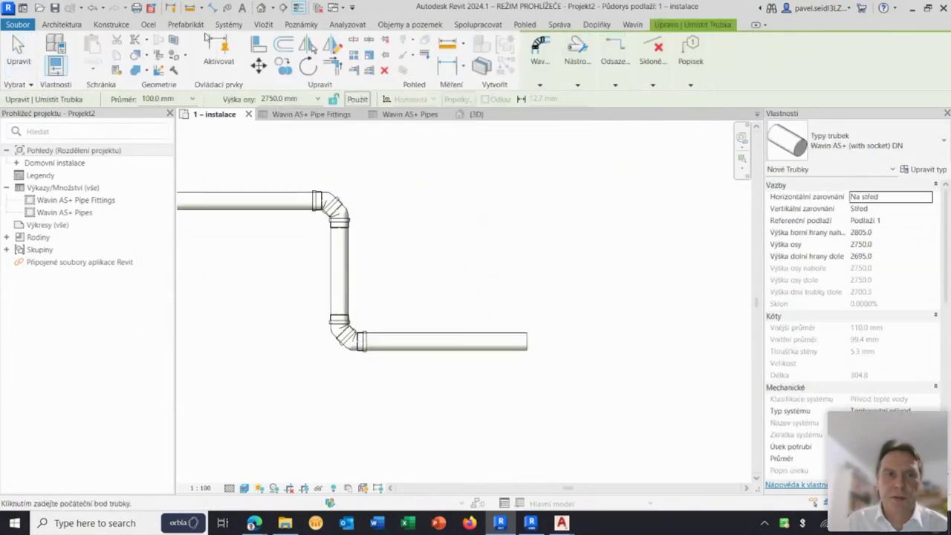
{"action": "left_click", "coordinate": [193, 99]}
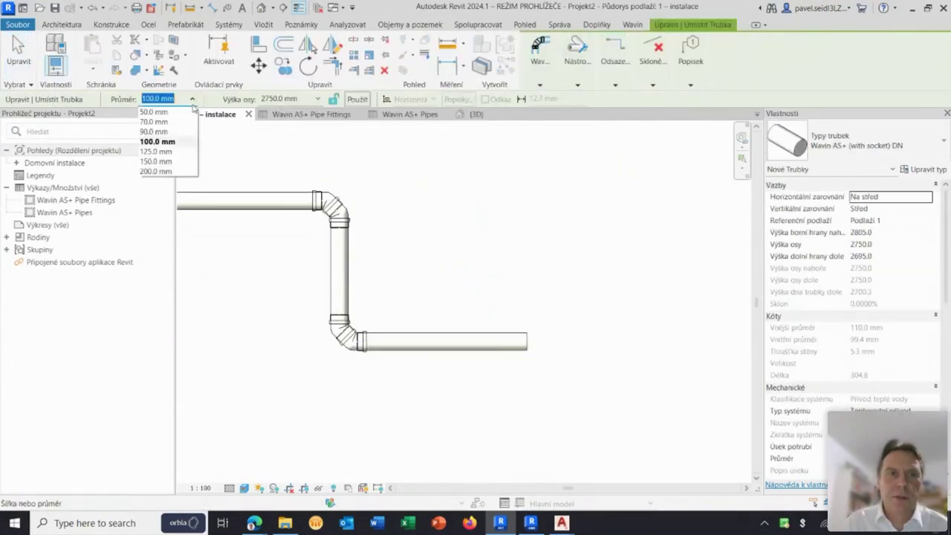
{"action": "left_click", "coordinate": [155, 122]}
{"action": "left_click", "coordinate": [526, 342]}
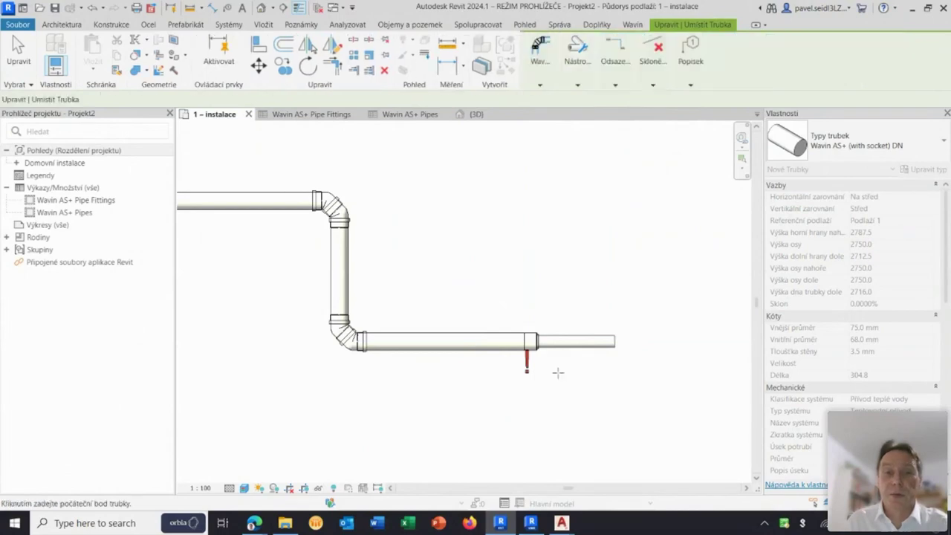
{"action": "scroll", "coordinate": [564, 375], "scroll_direction": "down", "scroll_amount": 1}
{"action": "key", "text": "Escape"}
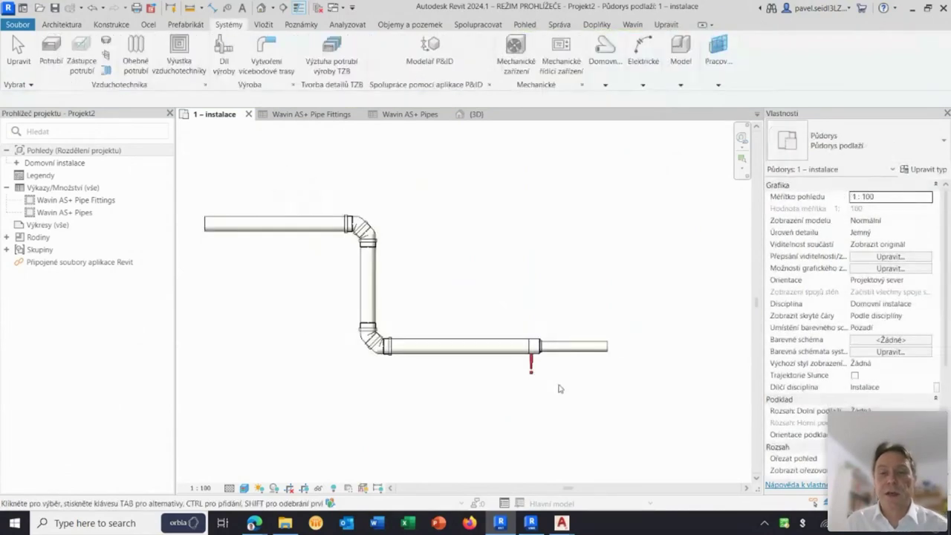
{"action": "scroll", "coordinate": [559, 382], "scroll_direction": "up", "scroll_amount": 2}
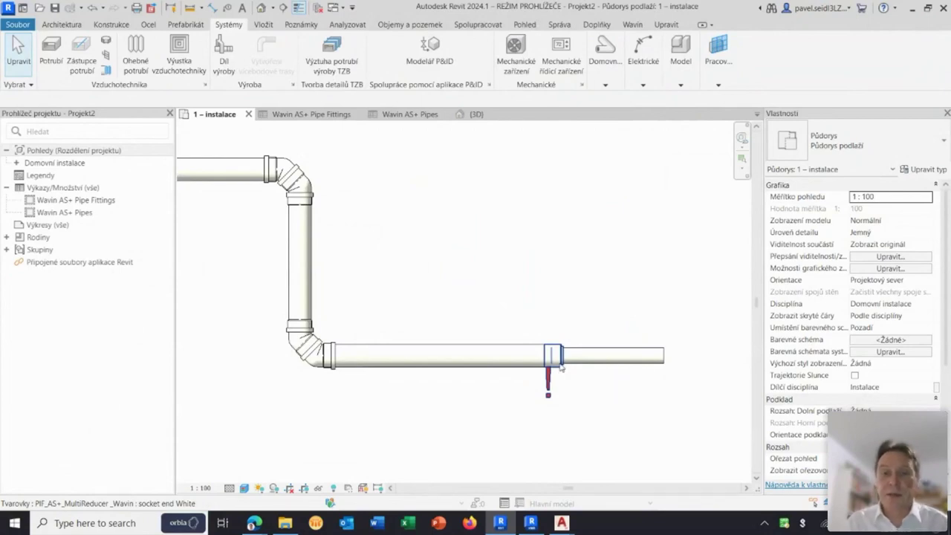
- Tick Eccentricity on the reducer fitting
{"action": "left_click", "coordinate": [558, 375]}
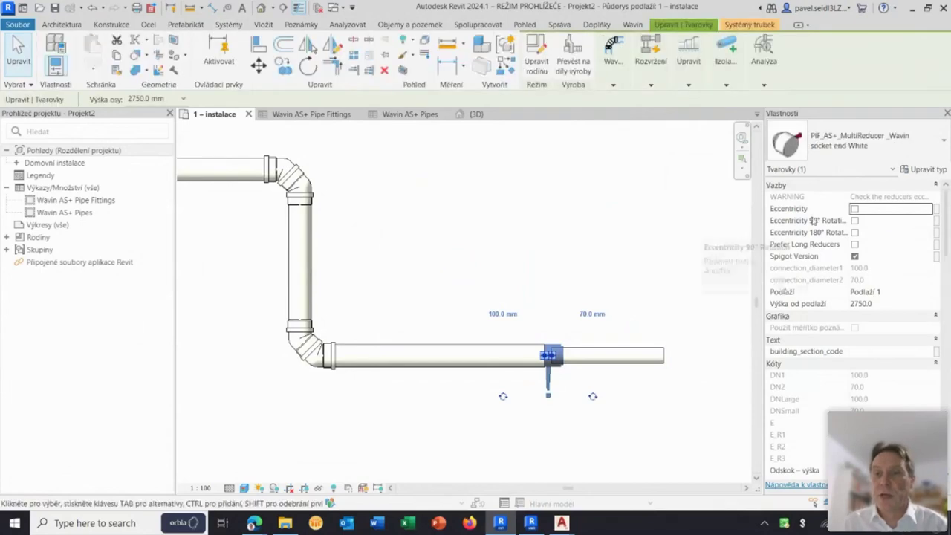
{"action": "left_click", "coordinate": [854, 209]}
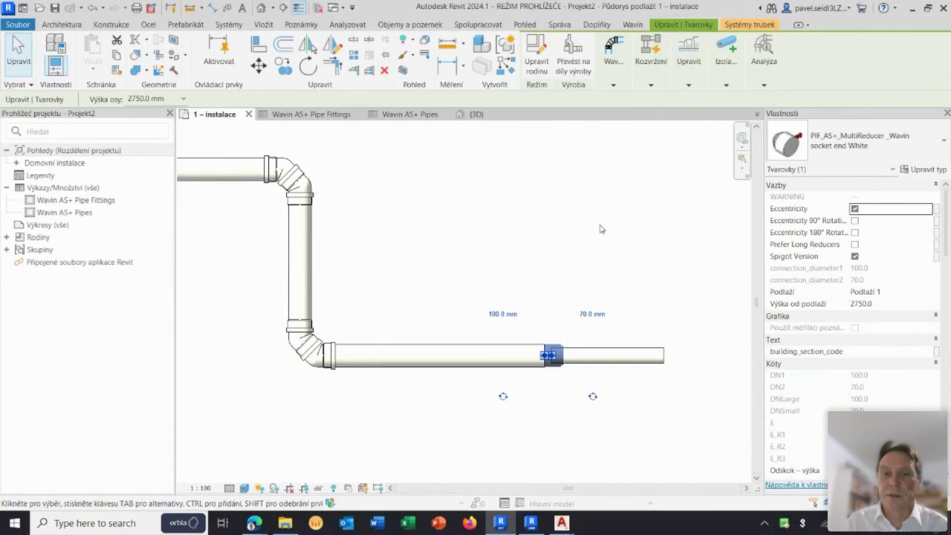
{"action": "left_click", "coordinate": [575, 244]}
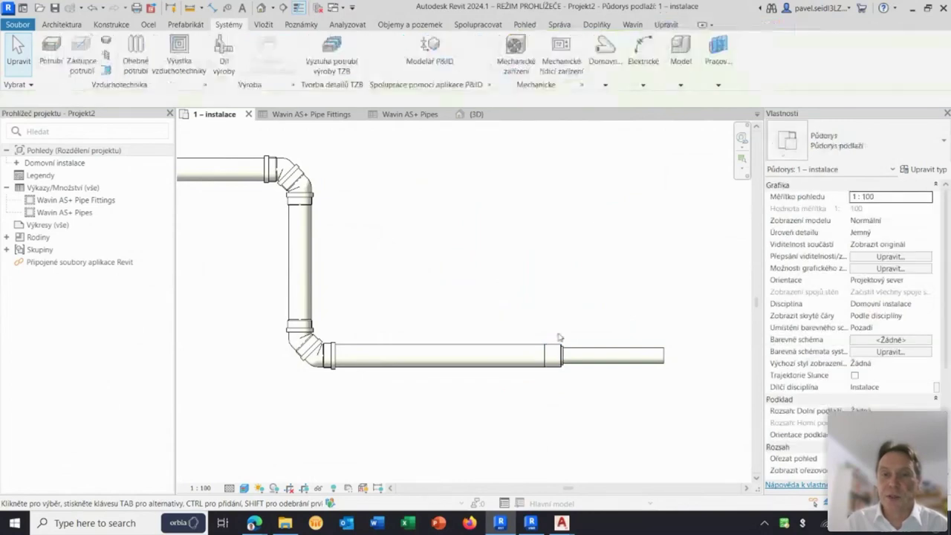
- Inspect the left 100 mm pipe: 1083.9 long on the Teplovodní přívod system
{"action": "scroll", "coordinate": [475, 270], "scroll_direction": "down", "scroll_amount": 1}
{"action": "mouse_move", "coordinate": [476, 270]}
{"action": "middle_mouse_down"}
{"action": "mouse_move", "coordinate": [550, 281]}
{"action": "mouse_move", "coordinate": [515, 286]}
{"action": "middle_mouse_up"}
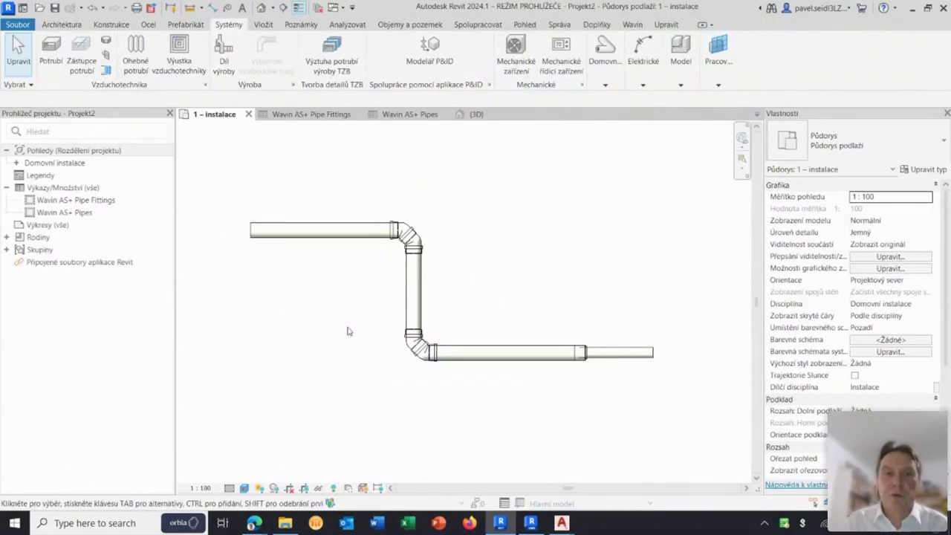
{"action": "left_click", "coordinate": [314, 233]}
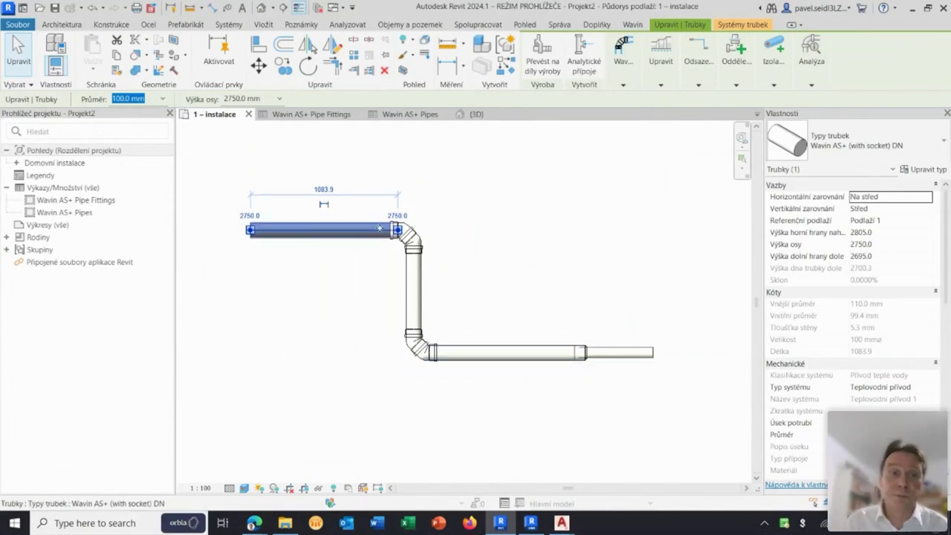
{"action": "left_click", "coordinate": [455, 197]}
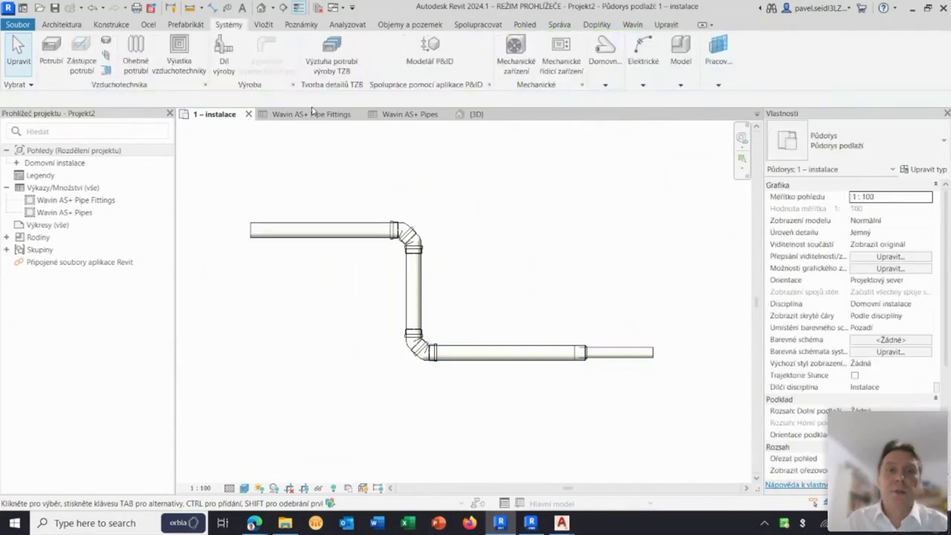
- Check the Wavin AS+ Pipe Fittings and Pipes schedules, then return to 1 – instalace with the Wavin ribbon showing
{"action": "key", "text": "ctrl+Tab"}
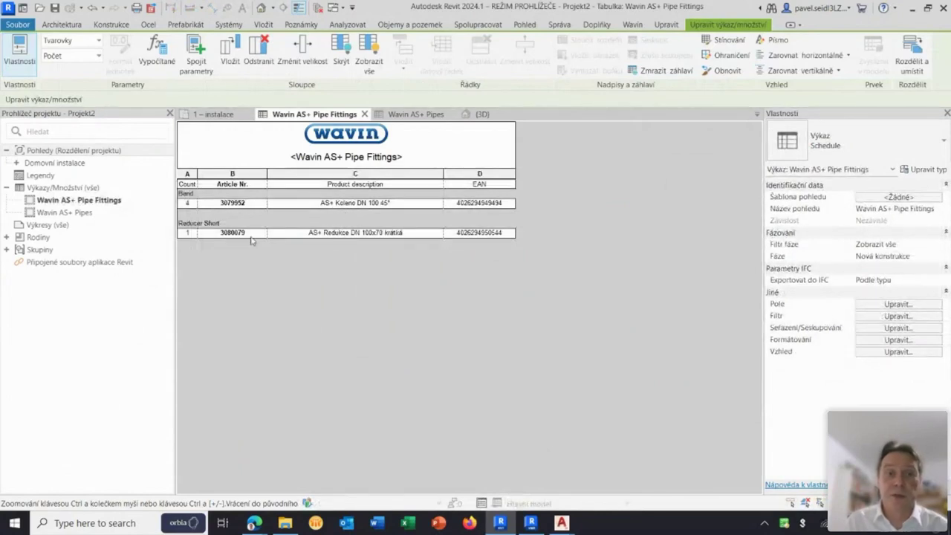
{"action": "left_click", "coordinate": [412, 114]}
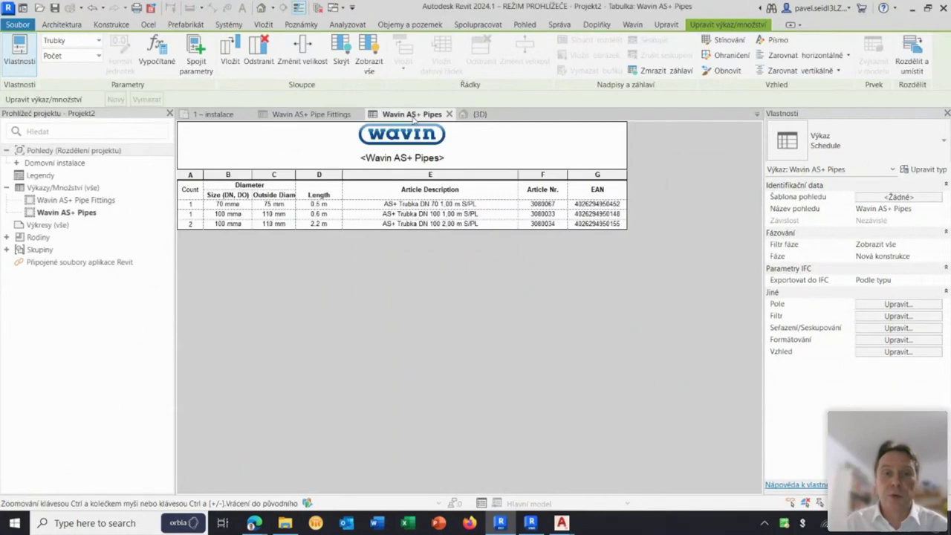
{"action": "left_click", "coordinate": [223, 115]}
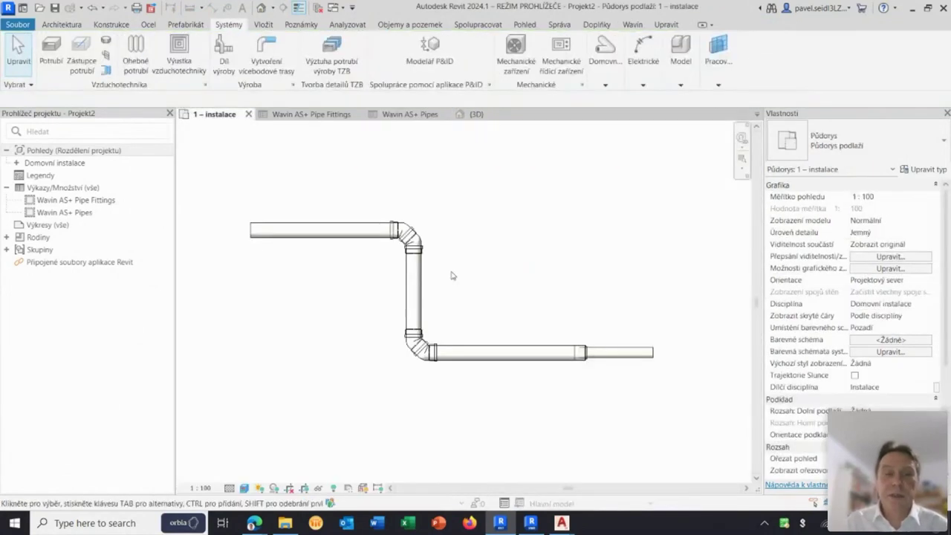
{"action": "left_click", "coordinate": [635, 25]}
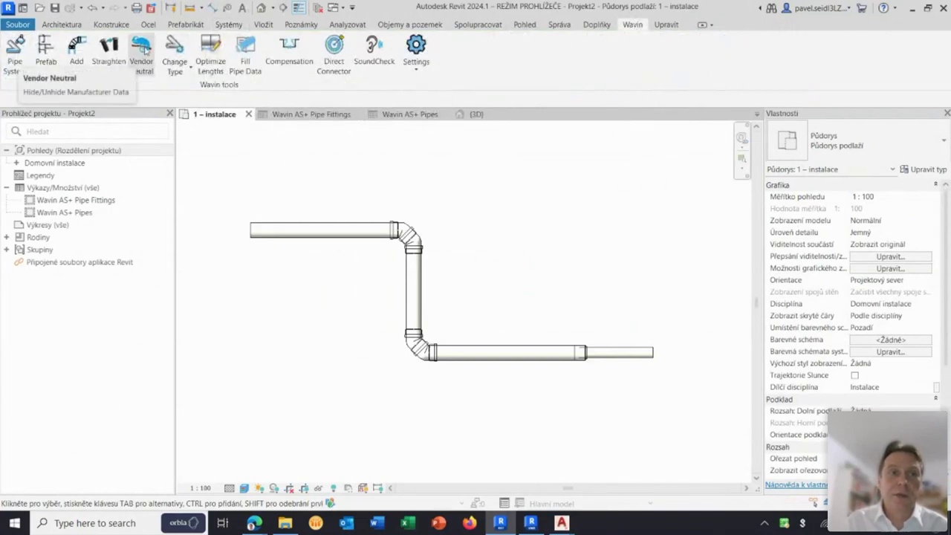
- Switch Vendor Neutral to hidden manufacturer data (LOI200), renaming the schedules to S276 Pipe Fittings and Pipes
{"action": "left_click", "coordinate": [143, 46]}
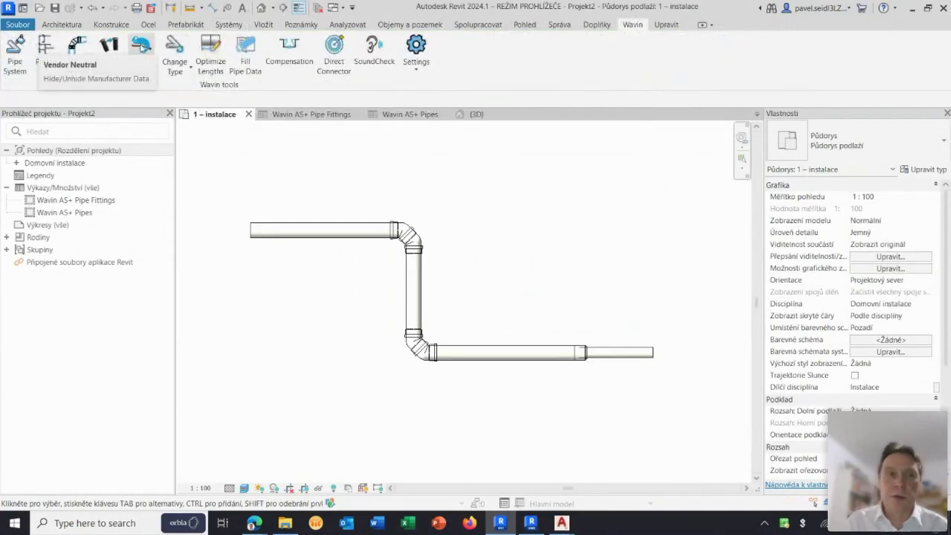
{"action": "left_click", "coordinate": [141, 46]}
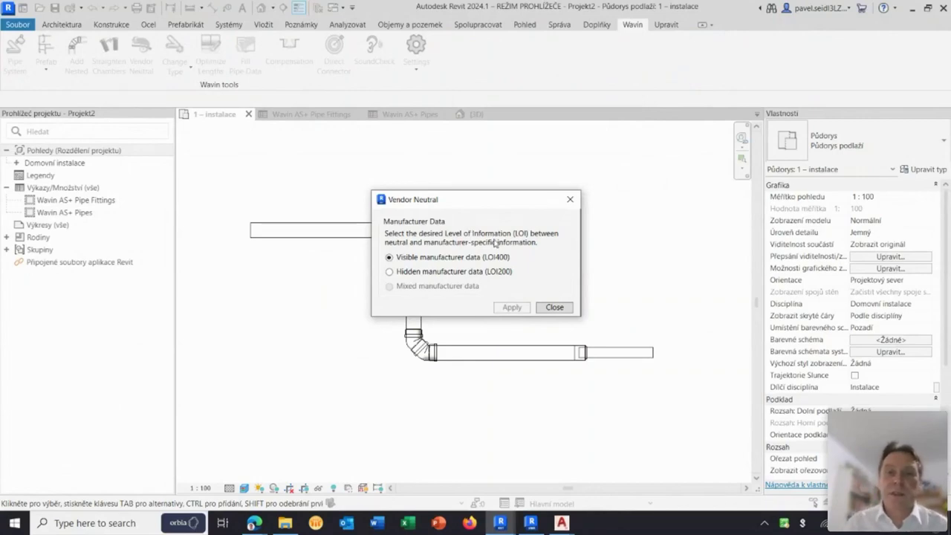
{"action": "mouse_move", "coordinate": [390, 272]}
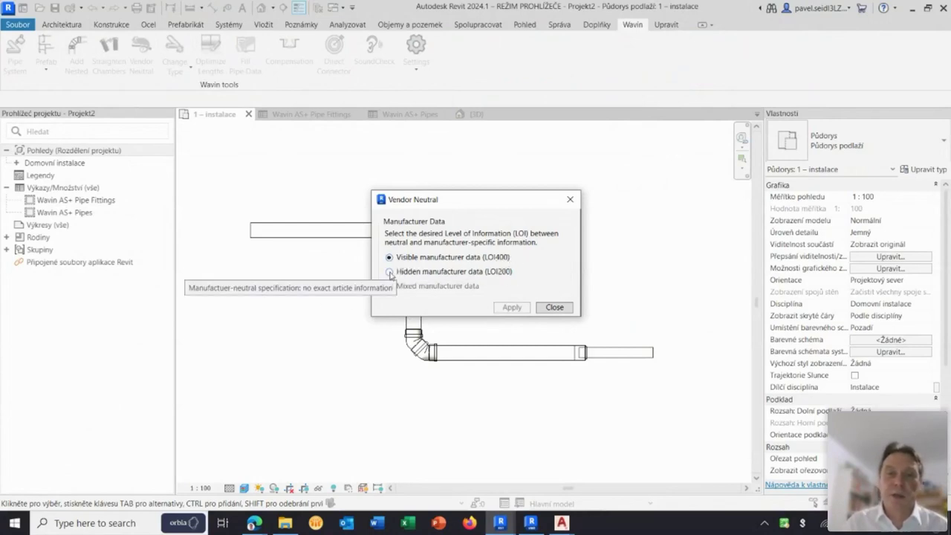
{"action": "left_click", "coordinate": [391, 271]}
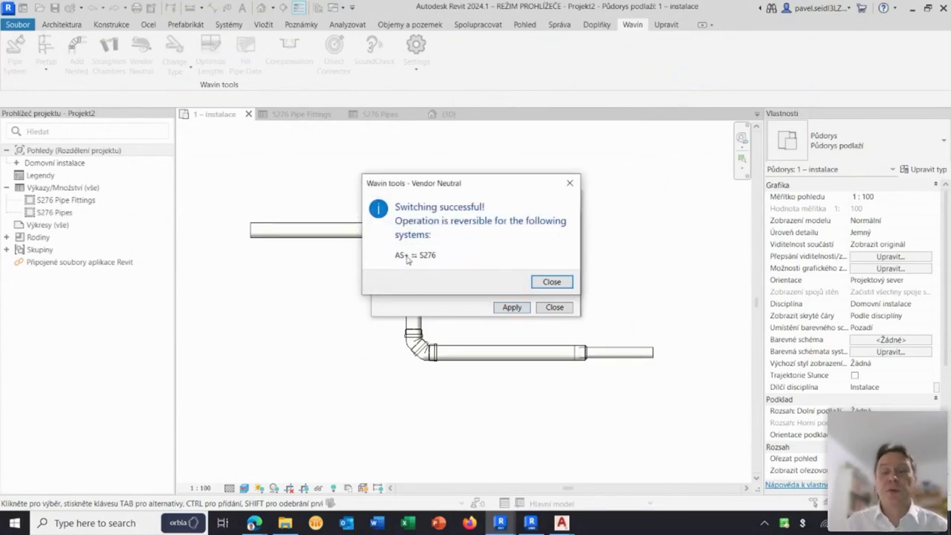
{"action": "left_click", "coordinate": [551, 281]}
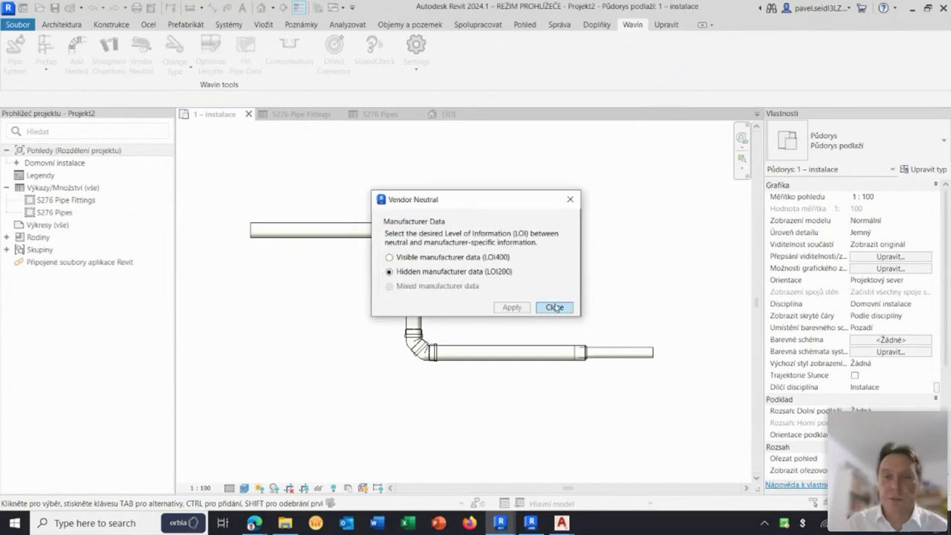
{"action": "left_click", "coordinate": [554, 307]}
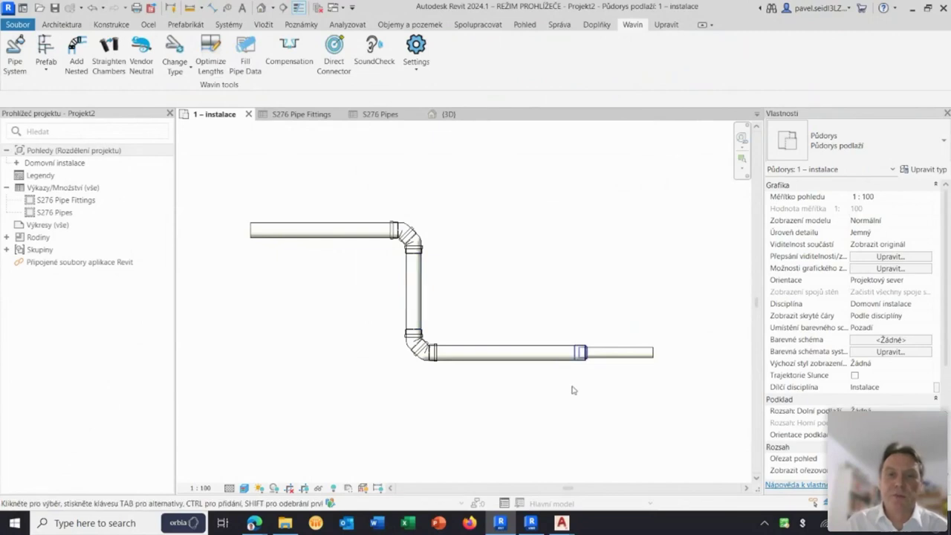
{"action": "left_click", "coordinate": [619, 357]}
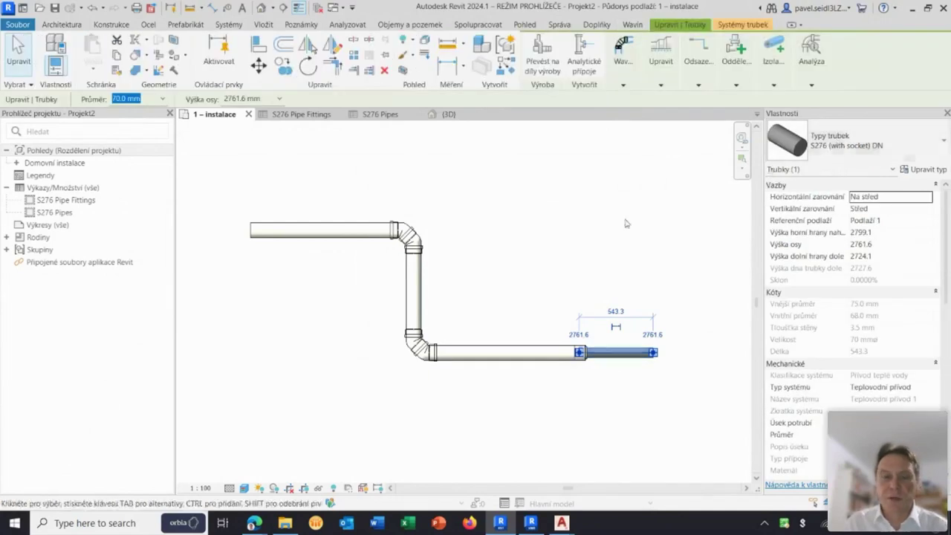
{"action": "left_click", "coordinate": [580, 241]}
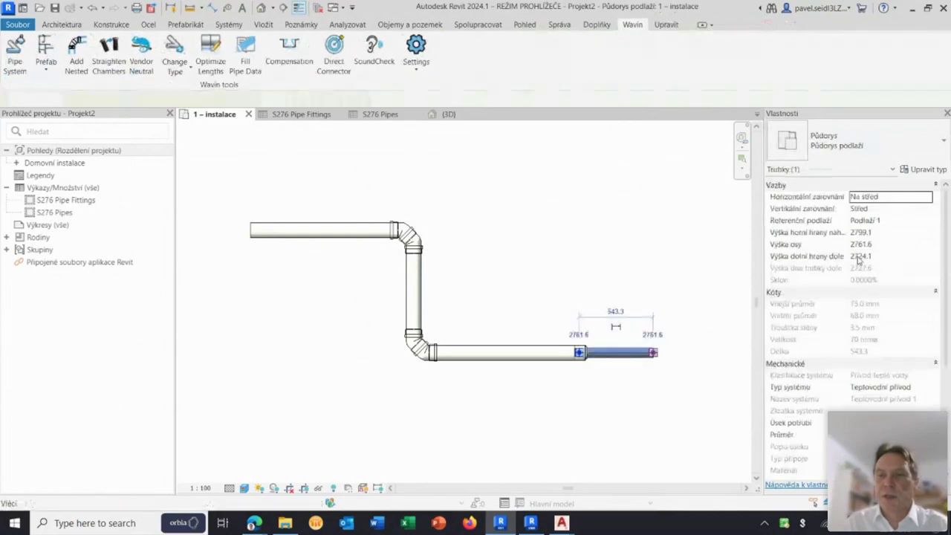
{"action": "scroll", "coordinate": [884, 332], "scroll_direction": "down", "scroll_amount": 3}
{"action": "scroll", "coordinate": [884, 332], "scroll_direction": "down", "scroll_amount": 3}
{"action": "scroll", "coordinate": [884, 332], "scroll_direction": "down", "scroll_amount": 2}
{"action": "scroll", "coordinate": [883, 332], "scroll_direction": "down", "scroll_amount": 2}
{"action": "scroll", "coordinate": [883, 340], "scroll_direction": "down", "scroll_amount": 1}
{"action": "scroll", "coordinate": [882, 341], "scroll_direction": "up", "scroll_amount": 1}
{"action": "scroll", "coordinate": [888, 357], "scroll_direction": "up", "scroll_amount": 2}
{"action": "scroll", "coordinate": [884, 357], "scroll_direction": "up", "scroll_amount": 1}
{"action": "scroll", "coordinate": [883, 357], "scroll_direction": "up", "scroll_amount": 1}
{"action": "scroll", "coordinate": [884, 349], "scroll_direction": "up", "scroll_amount": 2}
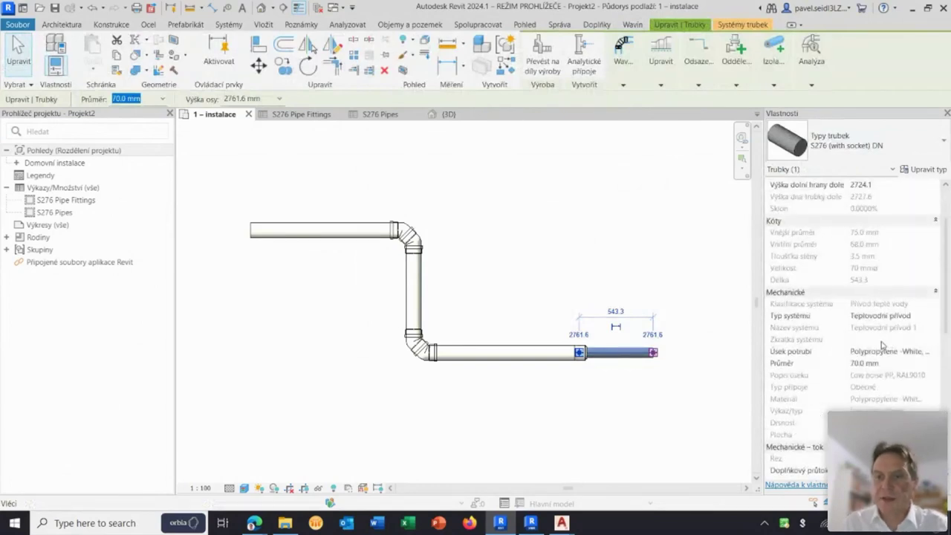
{"action": "scroll", "coordinate": [883, 343], "scroll_direction": "down", "scroll_amount": 1}
{"action": "scroll", "coordinate": [882, 341], "scroll_direction": "down", "scroll_amount": 3}
{"action": "scroll", "coordinate": [882, 339], "scroll_direction": "down", "scroll_amount": 2}
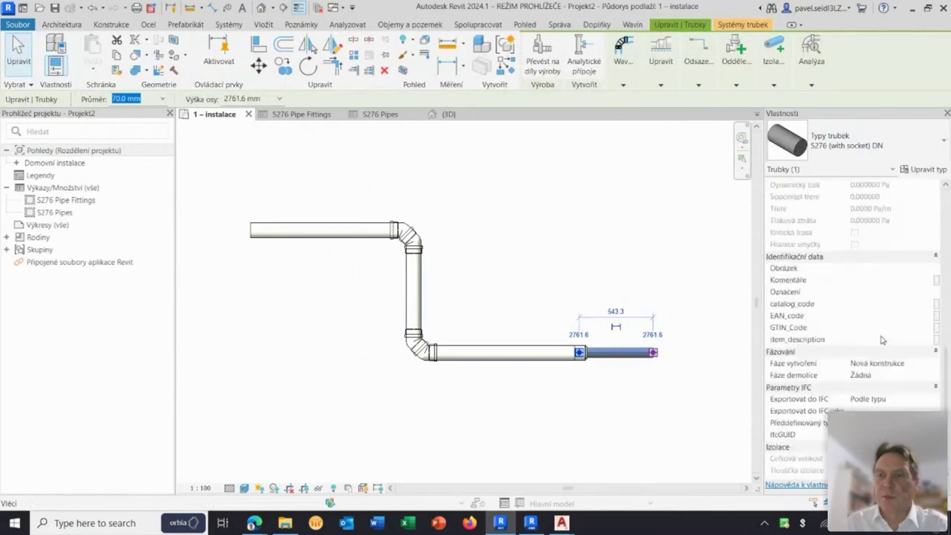
{"action": "scroll", "coordinate": [882, 339], "scroll_direction": "down", "scroll_amount": 1}
{"action": "left_click", "coordinate": [573, 242]}
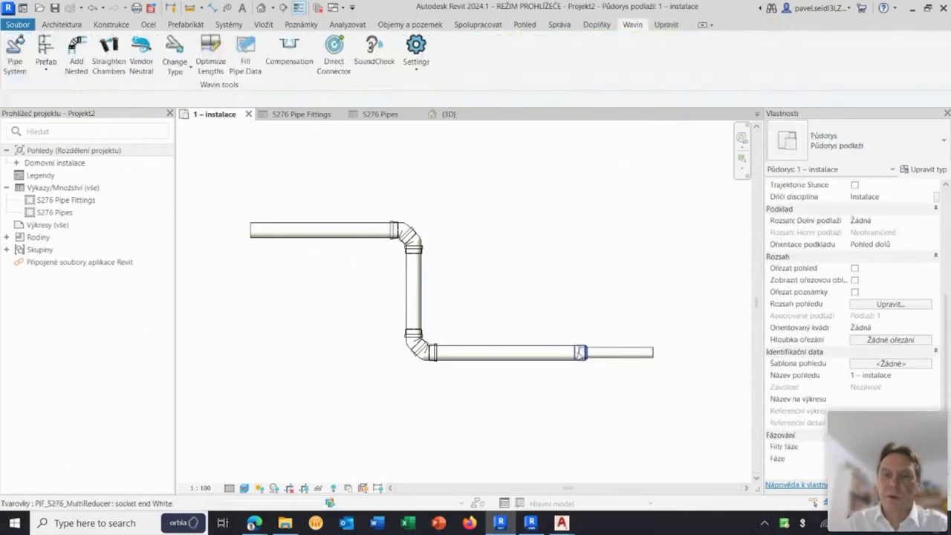
{"action": "left_click", "coordinate": [581, 352]}
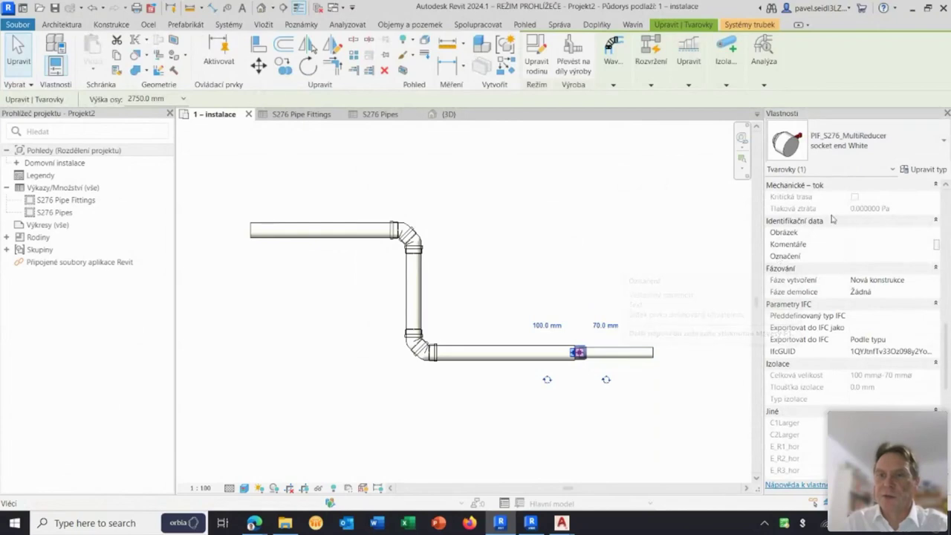
{"action": "scroll", "coordinate": [817, 263], "scroll_direction": "up", "scroll_amount": 2}
{"action": "scroll", "coordinate": [832, 263], "scroll_direction": "up", "scroll_amount": 2}
{"action": "scroll", "coordinate": [854, 264], "scroll_direction": "up", "scroll_amount": 2}
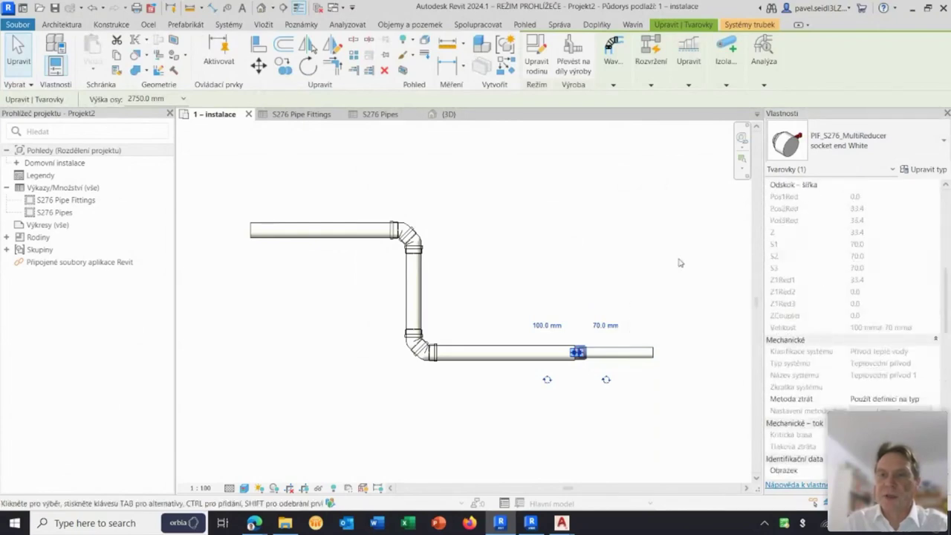
{"action": "left_click", "coordinate": [535, 230]}
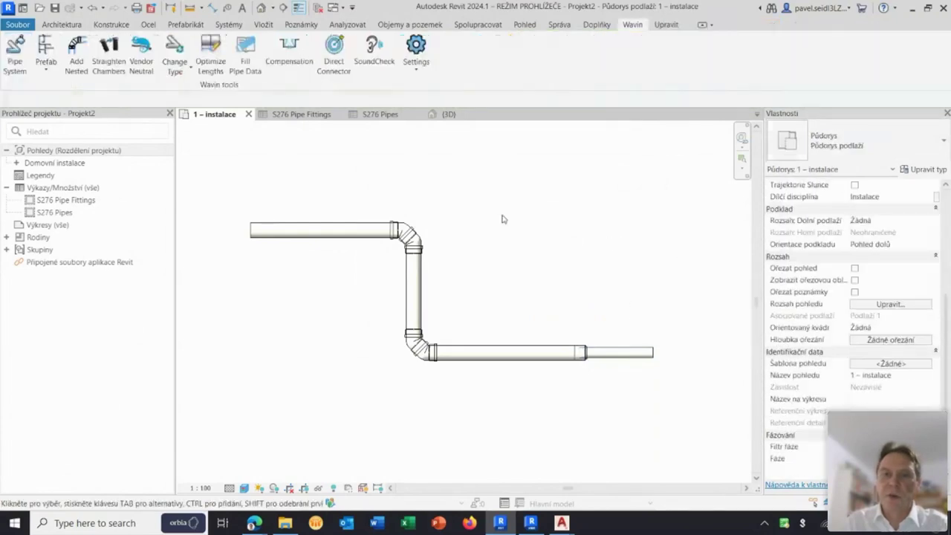
{"action": "left_click", "coordinate": [301, 115]}
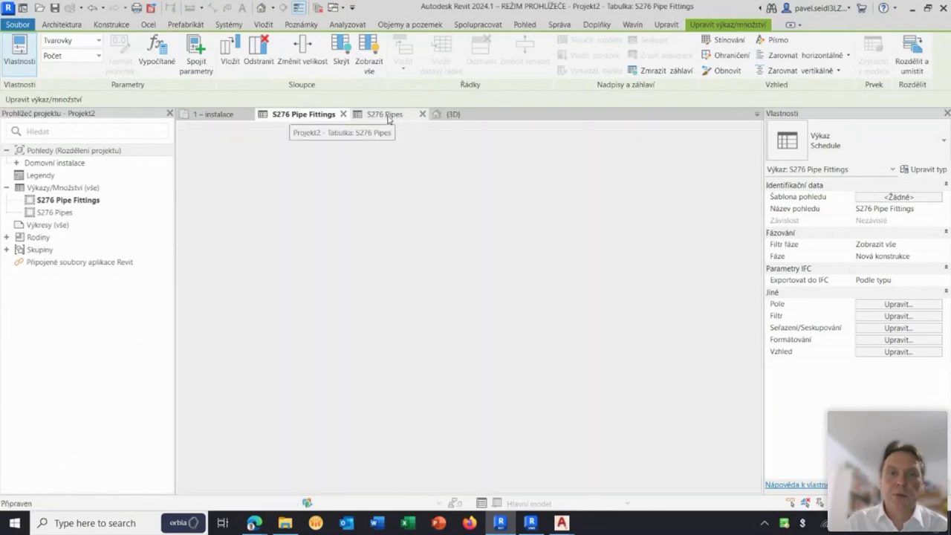
{"action": "left_click", "coordinate": [387, 113]}
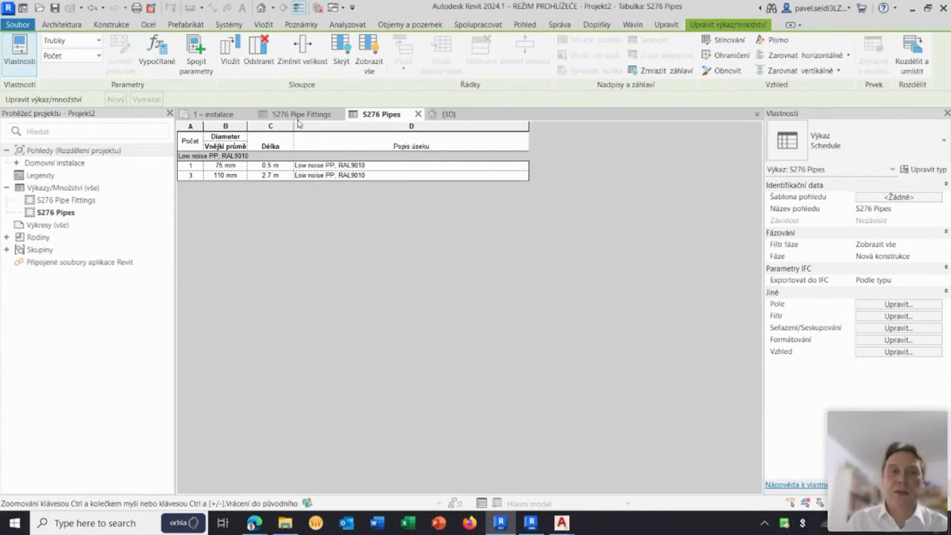
{"action": "left_click", "coordinate": [300, 116]}
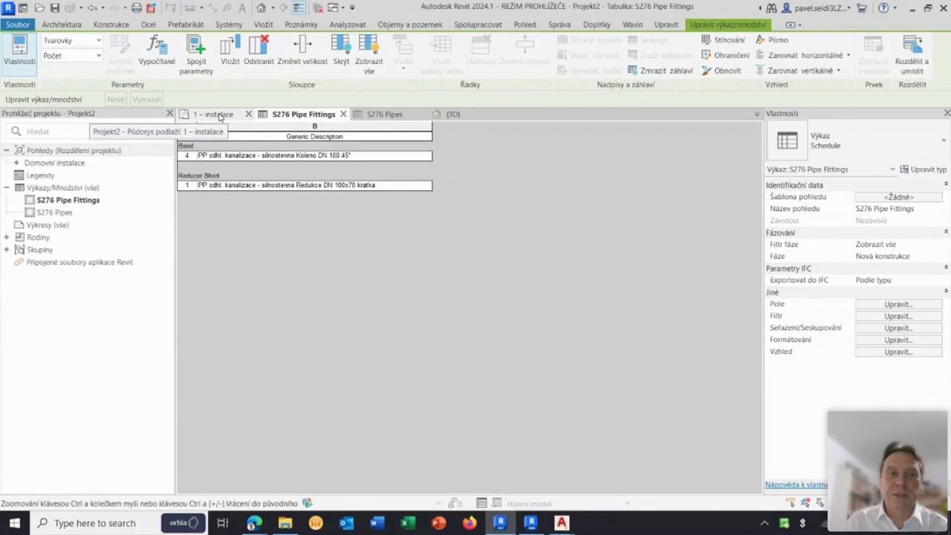
{"action": "left_click", "coordinate": [219, 117]}
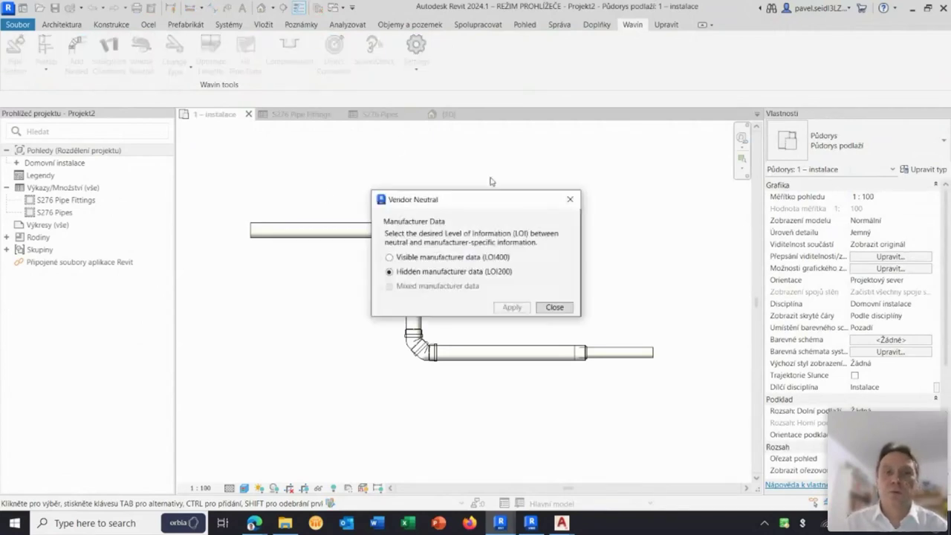
- Apply visible manufacturer data (LOI400) in Vendor Neutral to restore the Wavin AS+ schedules
{"action": "left_click", "coordinate": [406, 259]}
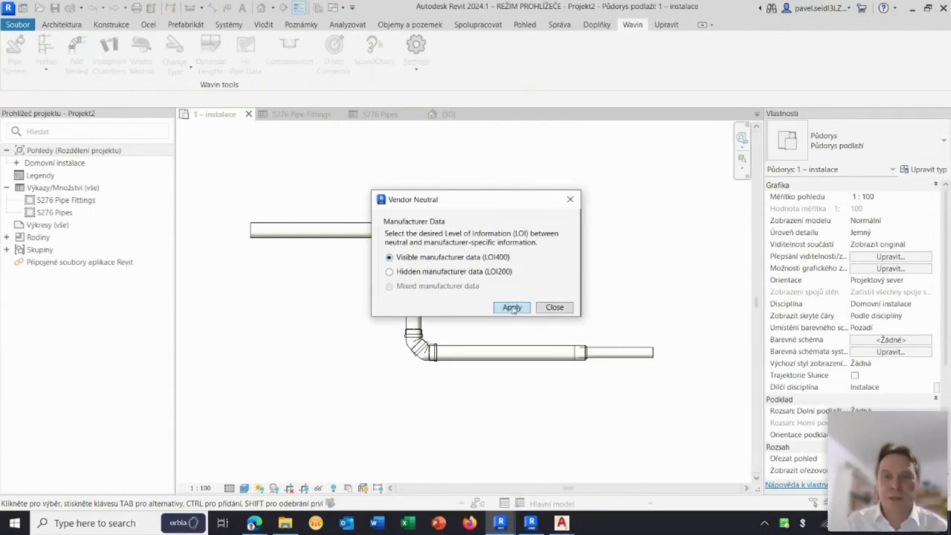
{"action": "left_click", "coordinate": [511, 308]}
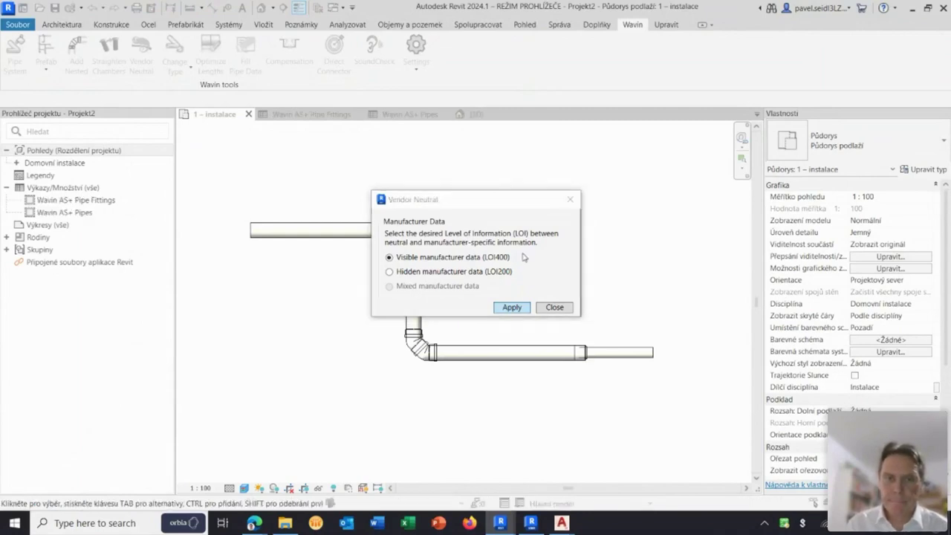
{"action": "left_click", "coordinate": [551, 282]}
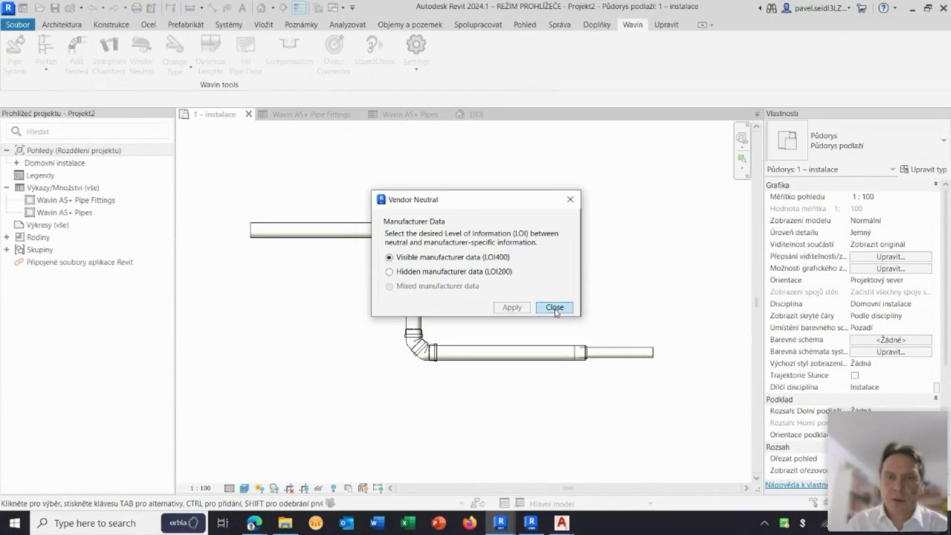
{"action": "left_click", "coordinate": [554, 307]}
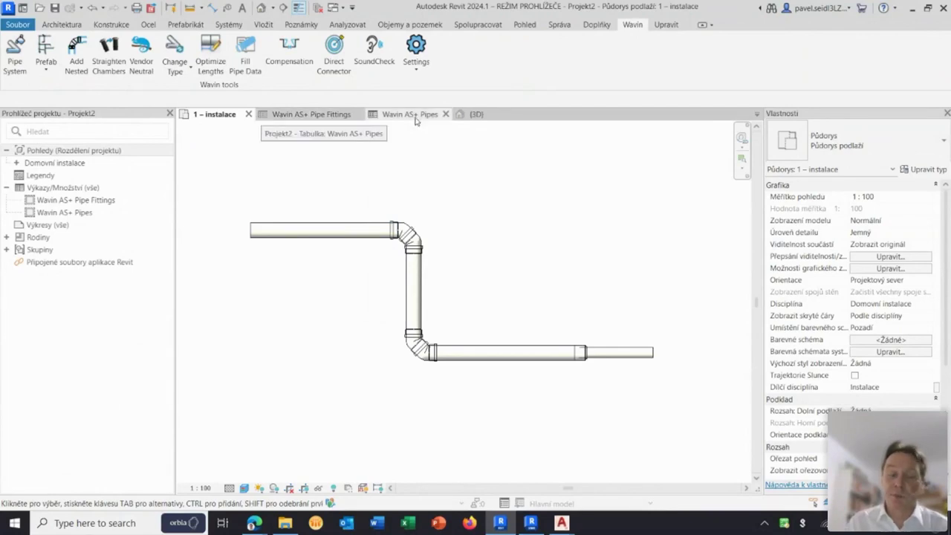
{"action": "mouse_move", "coordinate": [409, 114]}
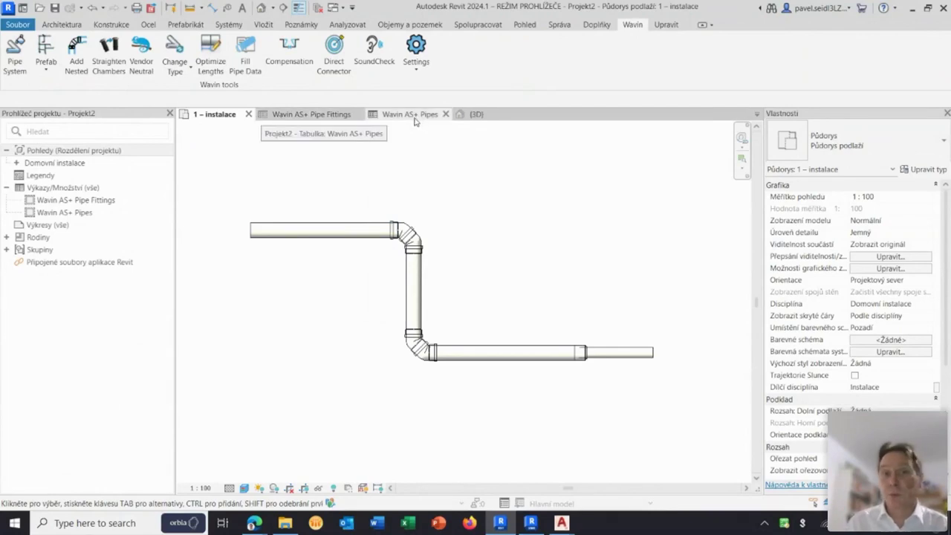
{"action": "left_click", "coordinate": [321, 131]}
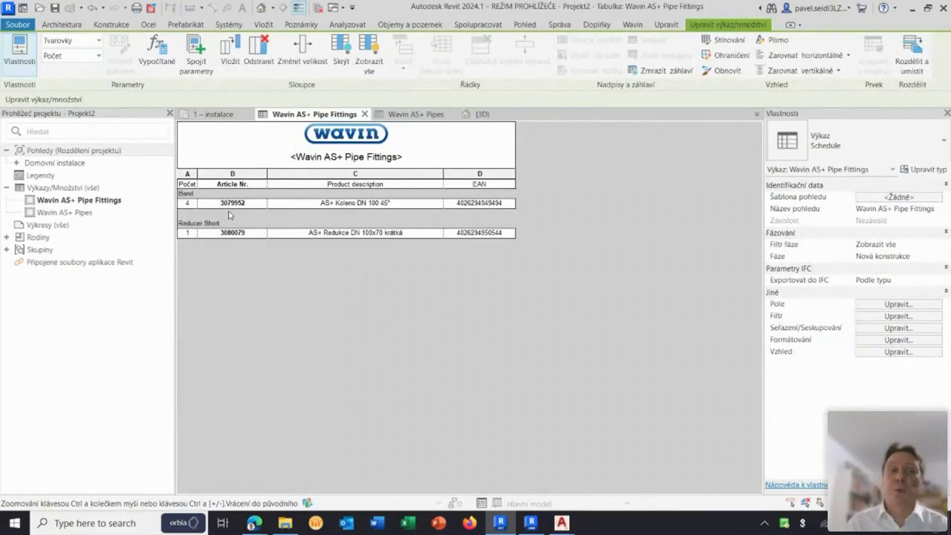
{"action": "left_click", "coordinate": [414, 117]}
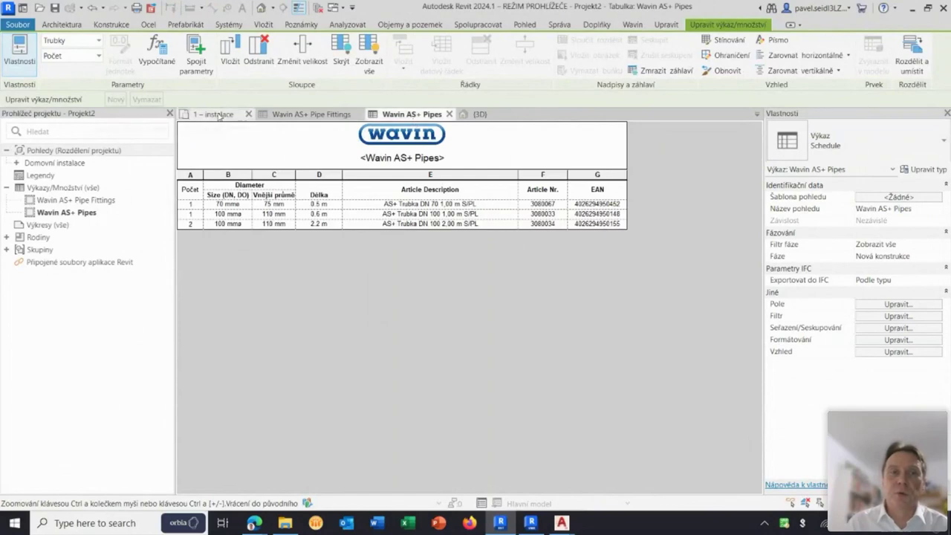
{"action": "left_click", "coordinate": [217, 115]}
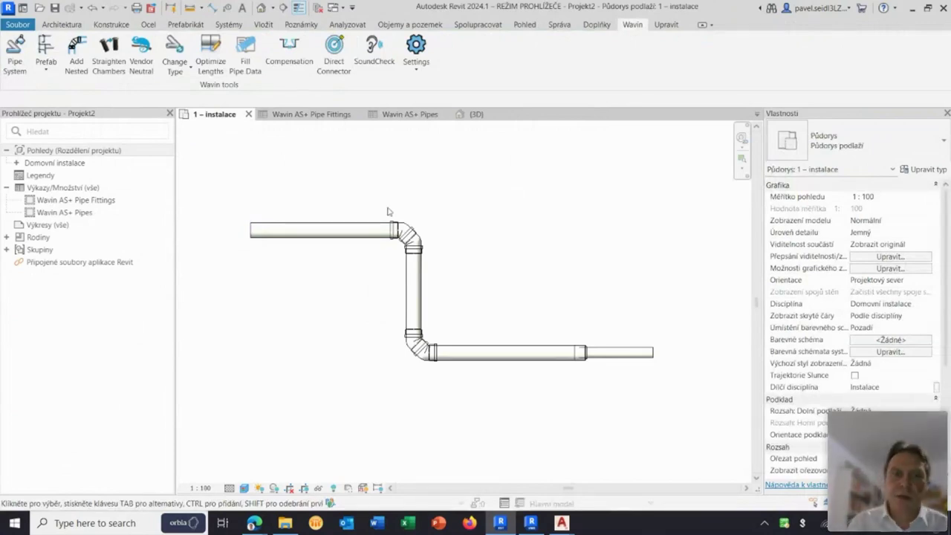
- Delete the whole stepped Wavin AS+ pipe run, zoom to fit with ZF, and open Wavin Change Type options
{"action": "mouse_move", "coordinate": [239, 197]}
{"action": "left_mouse_down"}
{"action": "mouse_move", "coordinate": [476, 321]}
{"action": "mouse_move", "coordinate": [679, 379]}
{"action": "left_mouse_up"}
{"action": "key", "text": "Delete"}
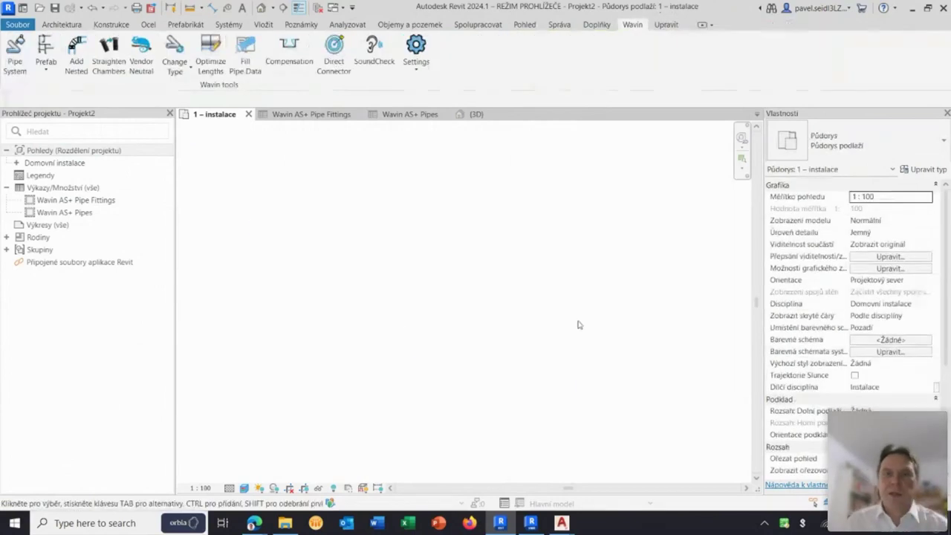
{"action": "scroll", "coordinate": [527, 310], "scroll_direction": "down", "scroll_amount": 4}
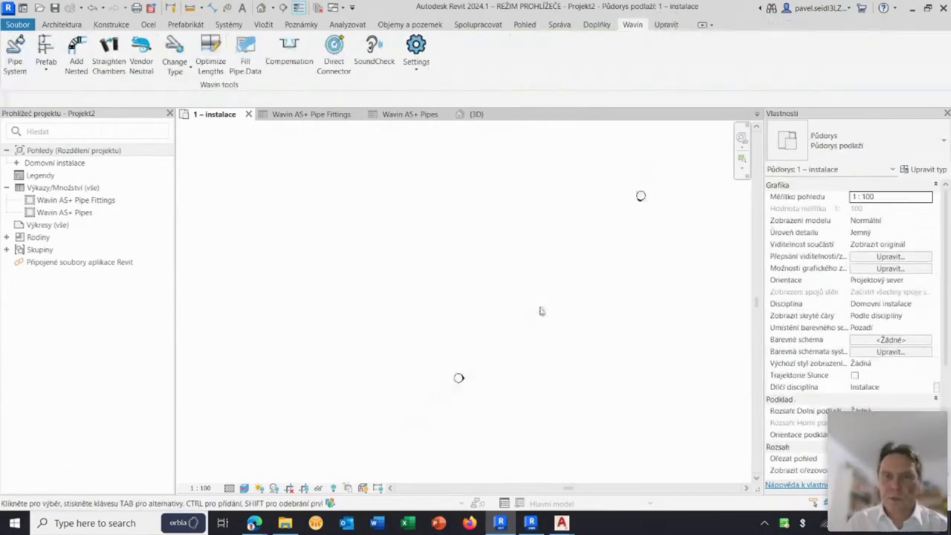
{"action": "key", "text": "z"}
{"action": "key", "text": "f"}
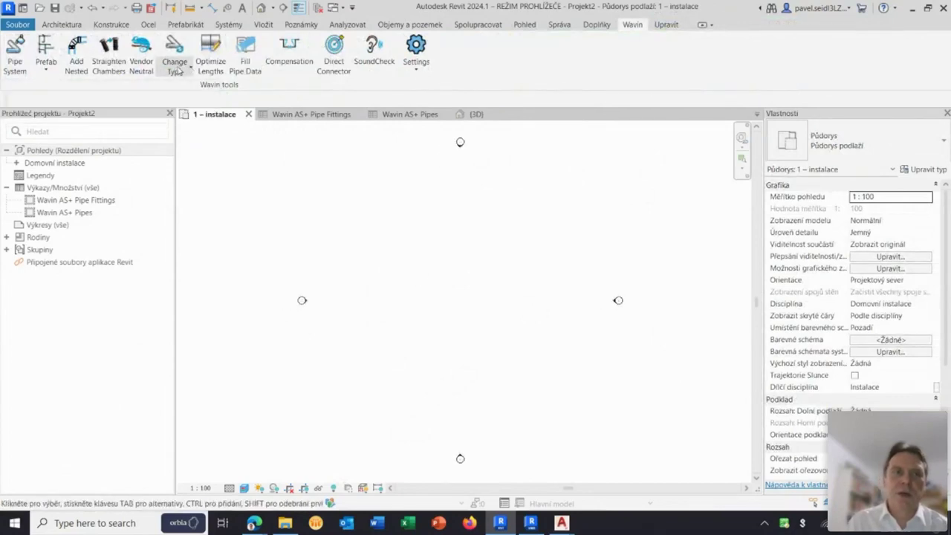
{"action": "left_click", "coordinate": [178, 70]}
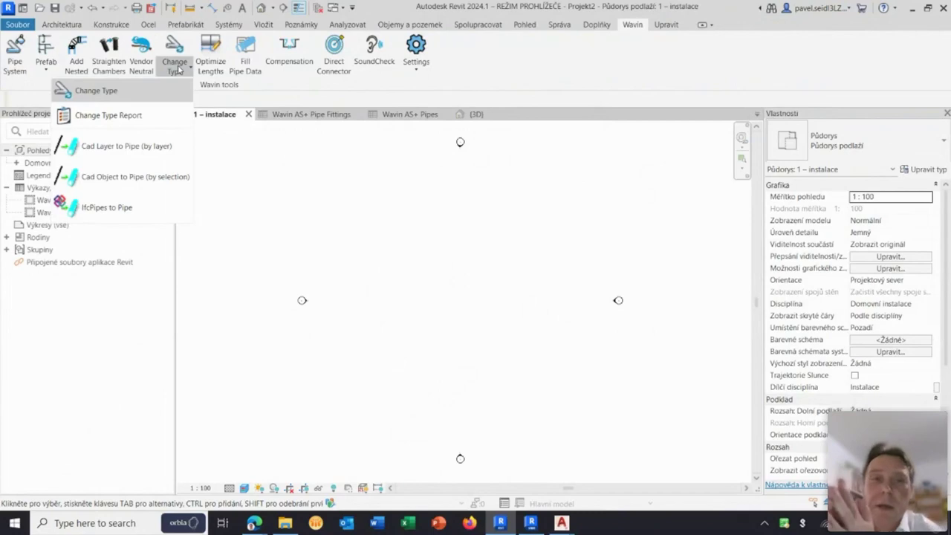
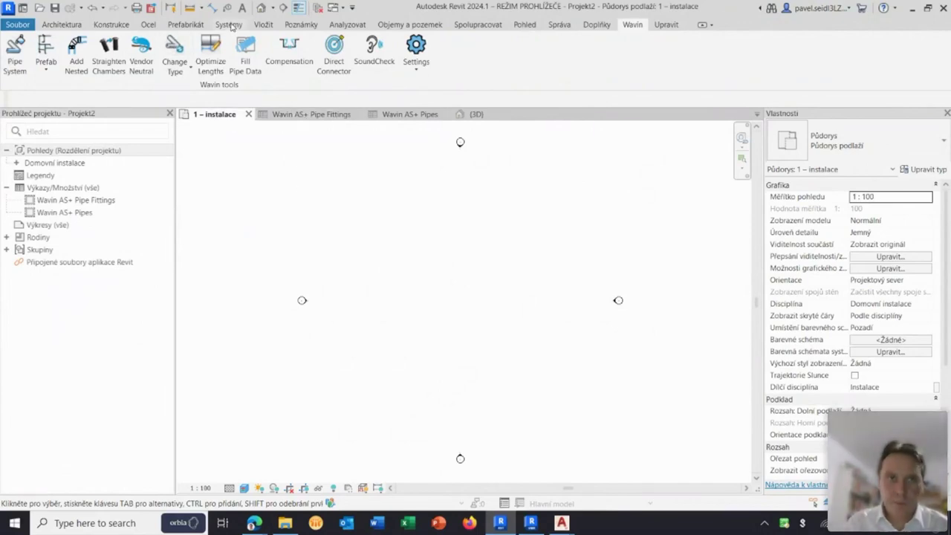
- Start the Pipe tool (PI) with type PVC - DWV and diameter 100.0 mm
{"action": "left_click", "coordinate": [231, 25]}
{"action": "left_click", "coordinate": [606, 84]}
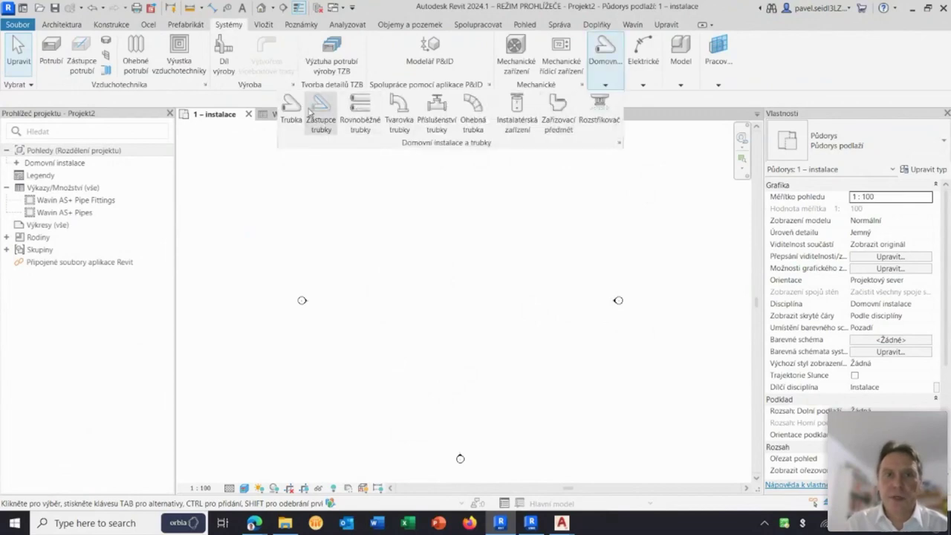
{"action": "key", "text": "p"}
{"action": "key", "text": "i"}
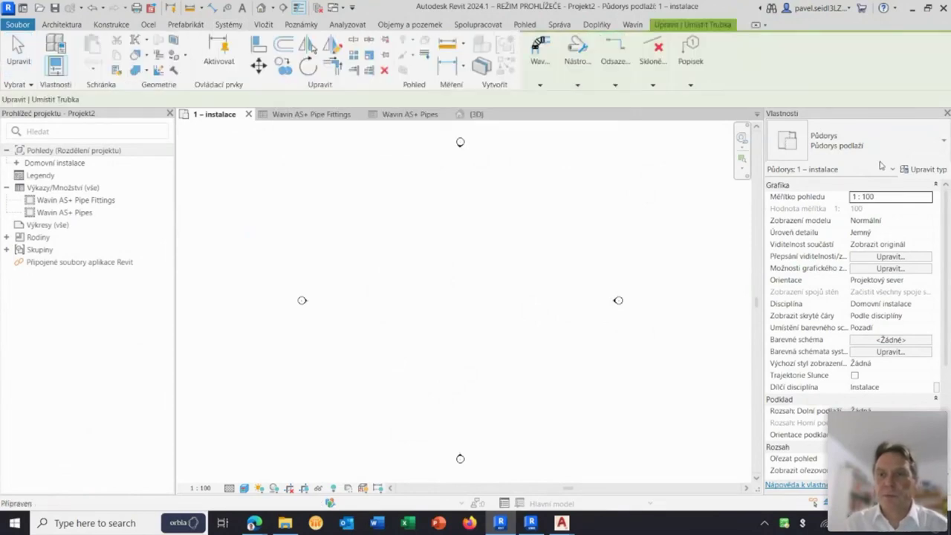
{"action": "left_click", "coordinate": [870, 142]}
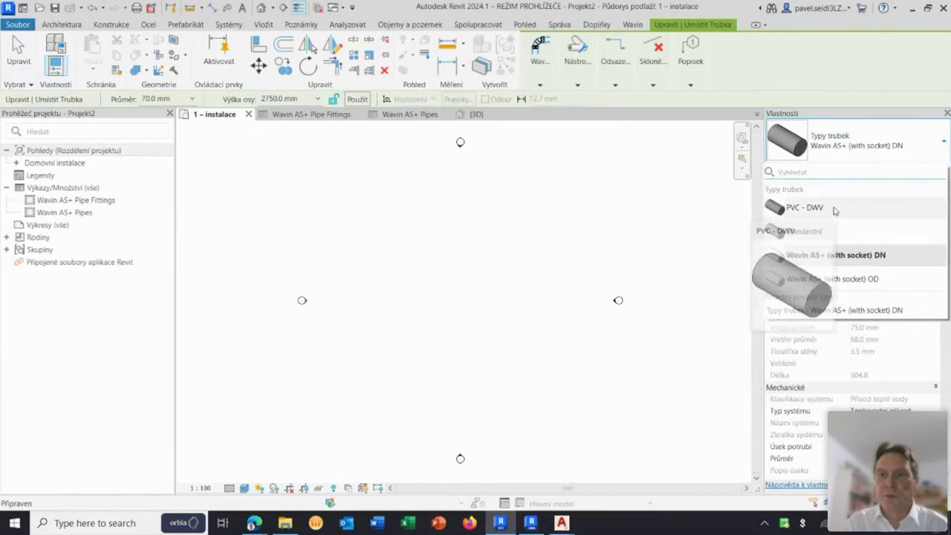
{"action": "left_click", "coordinate": [832, 209]}
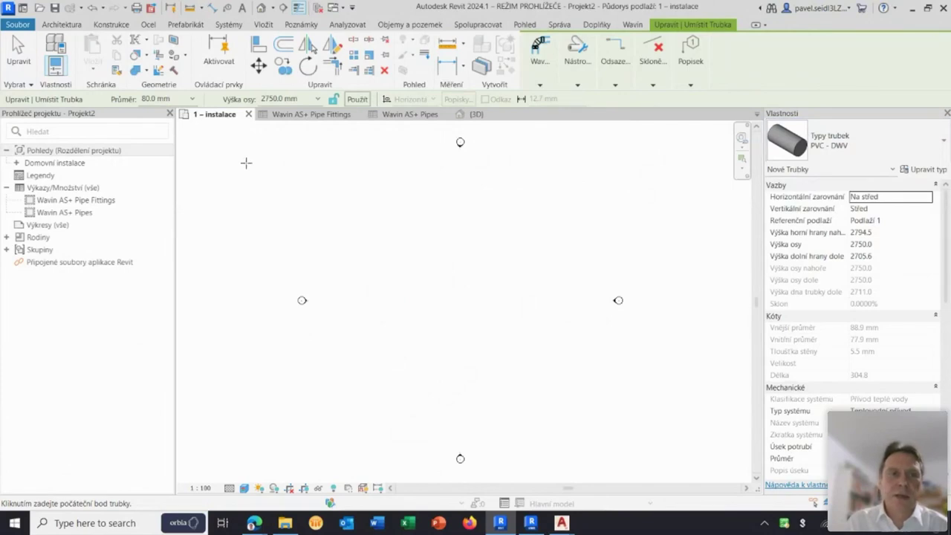
{"action": "left_click", "coordinate": [192, 99]}
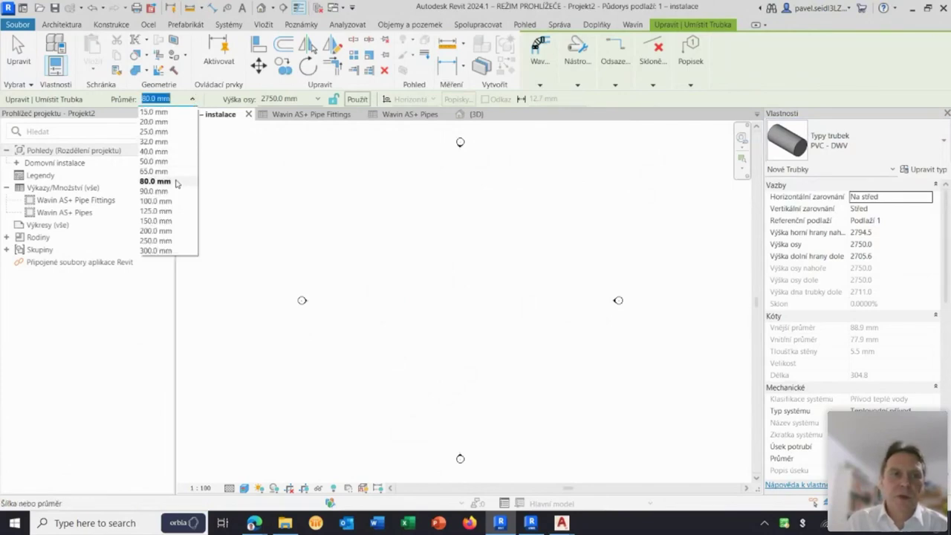
{"action": "left_click", "coordinate": [175, 201]}
{"action": "scroll", "coordinate": [384, 265], "scroll_direction": "up", "scroll_amount": 2}
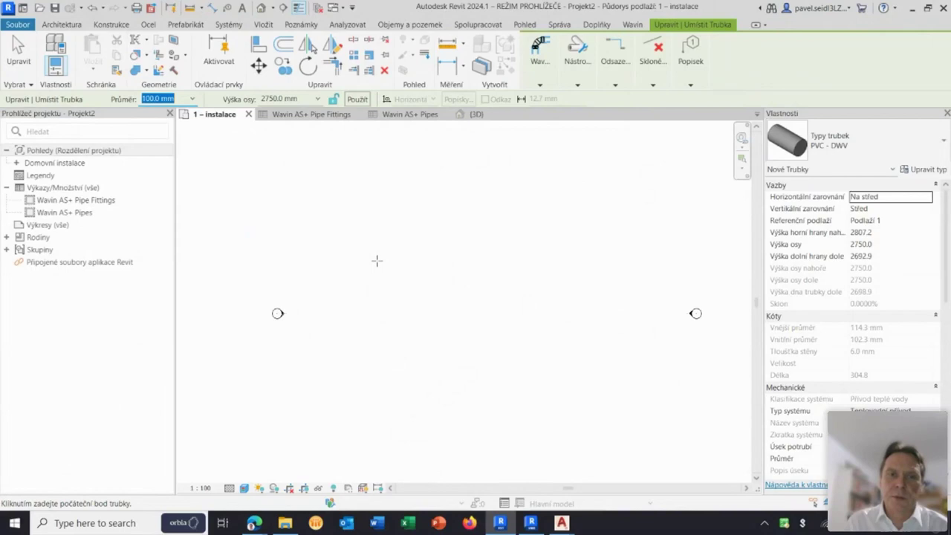
{"action": "scroll", "coordinate": [357, 230], "scroll_direction": "up", "scroll_amount": 1}
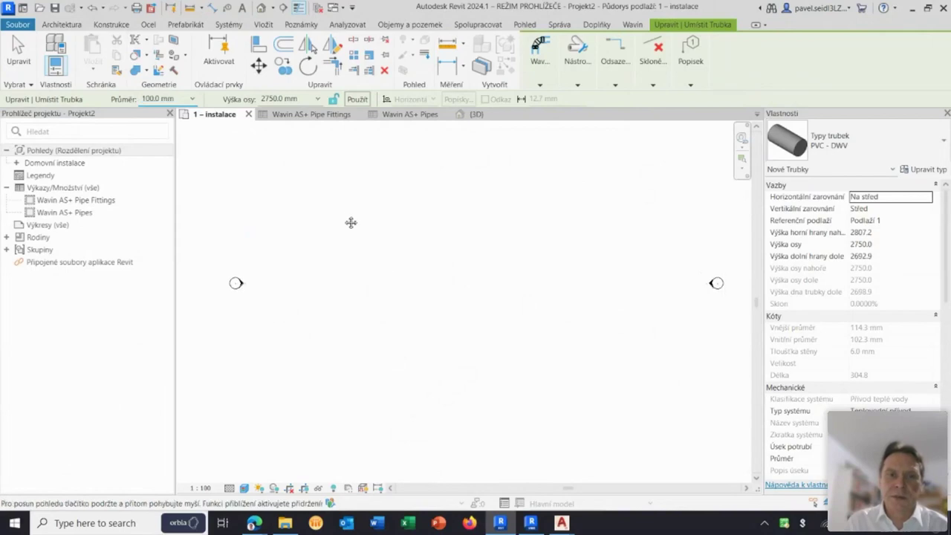
- Draw the 100 mm pipe as a horizontal run, a vertical drop and another horizontal segment
{"action": "left_click", "coordinate": [310, 224]}
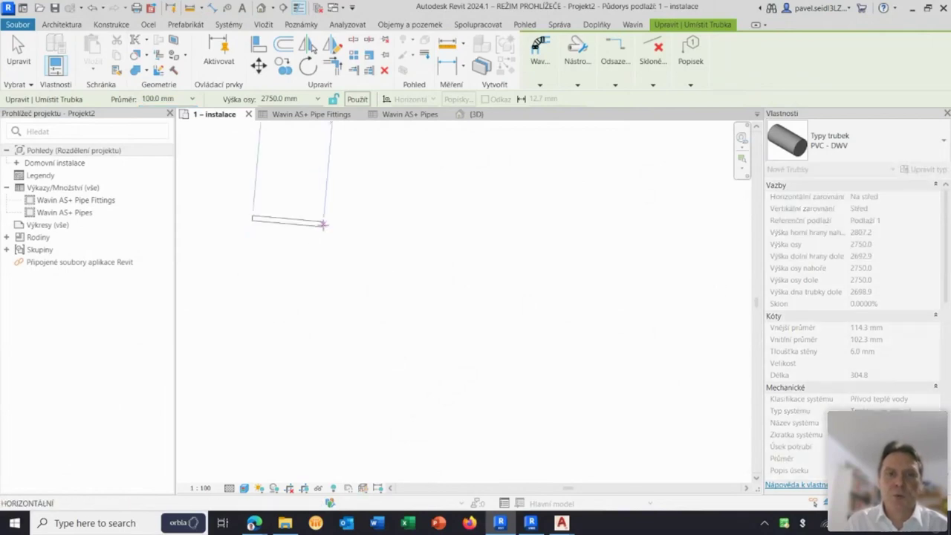
{"action": "middle_click_drag", "start_coordinate": [321, 224], "coordinate": [452, 303]}
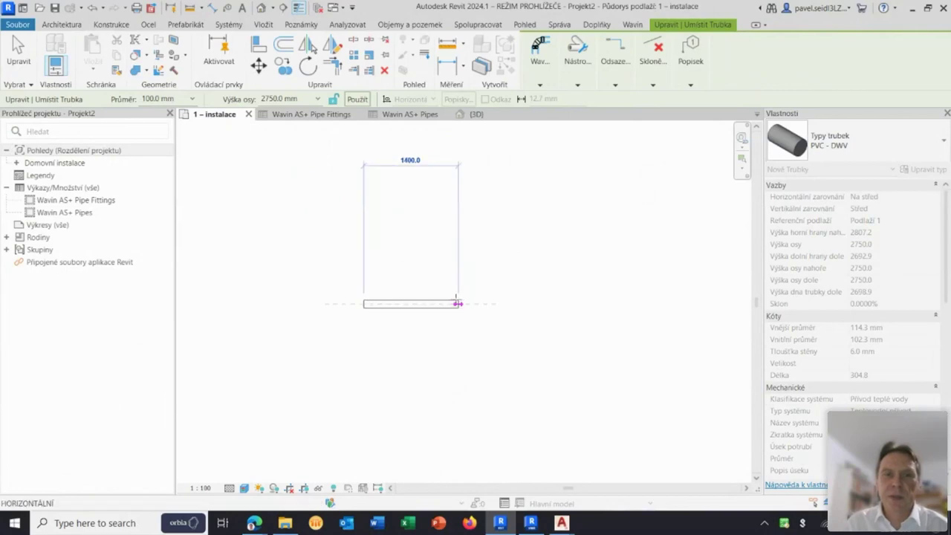
{"action": "left_click", "coordinate": [457, 303]}
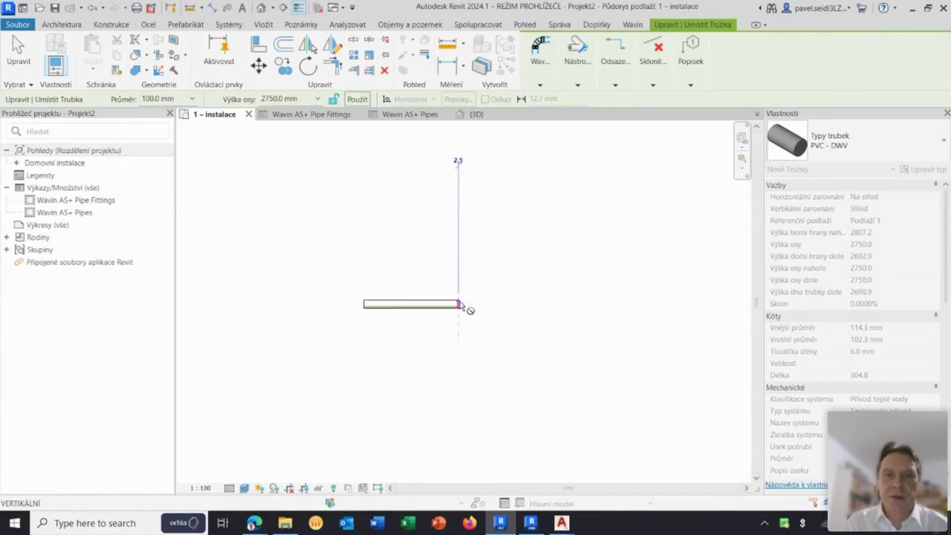
{"action": "left_click", "coordinate": [458, 364]}
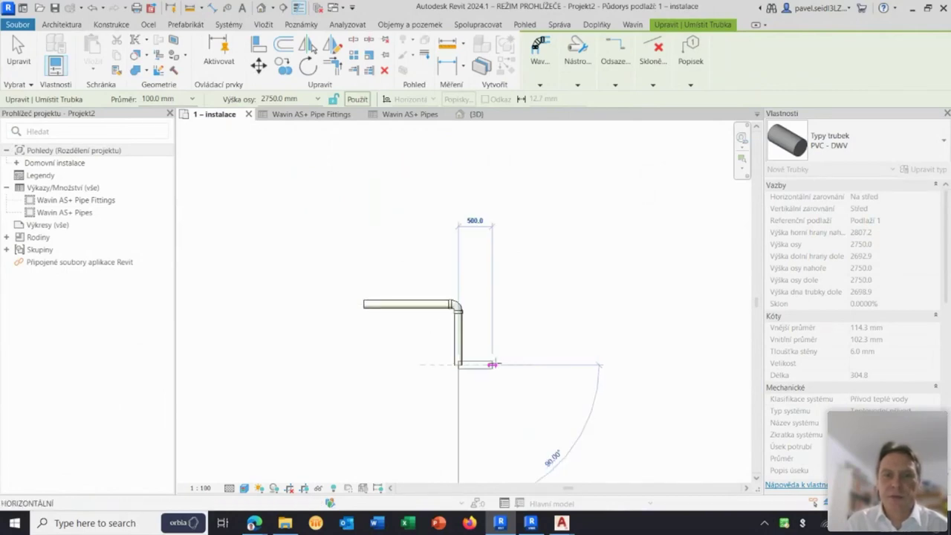
{"action": "left_click", "coordinate": [511, 365]}
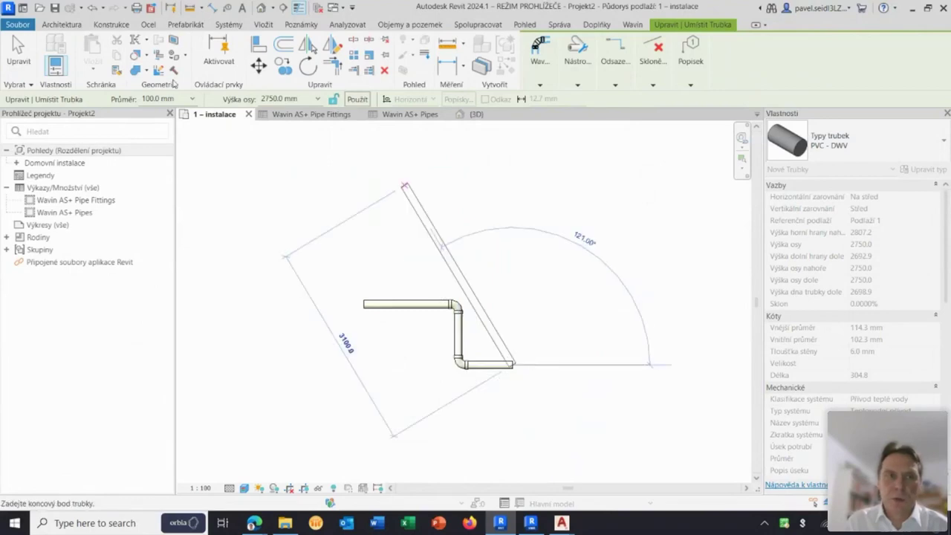
- Continue the run with a 65 mm segment, then a 32 mm segment, and finish the pipe
{"action": "left_click", "coordinate": [192, 100]}
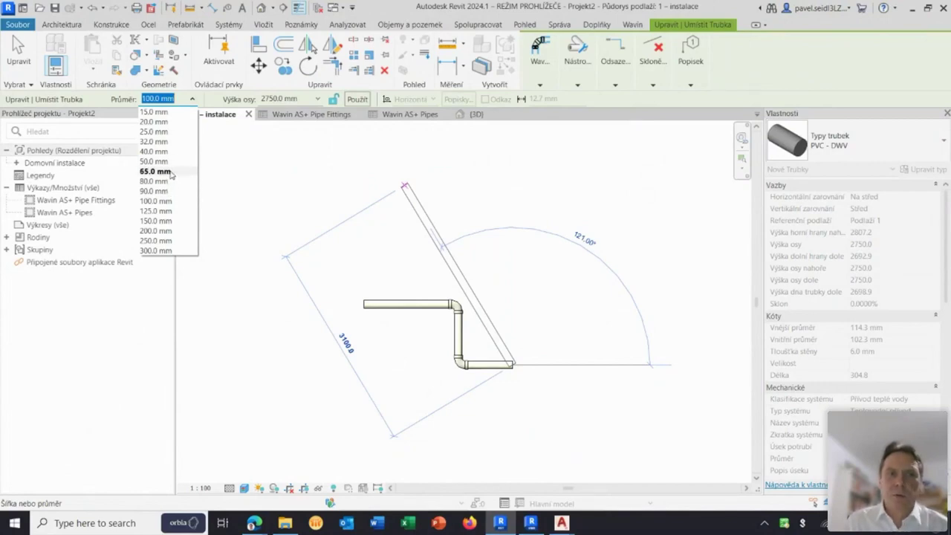
{"action": "left_click", "coordinate": [171, 174]}
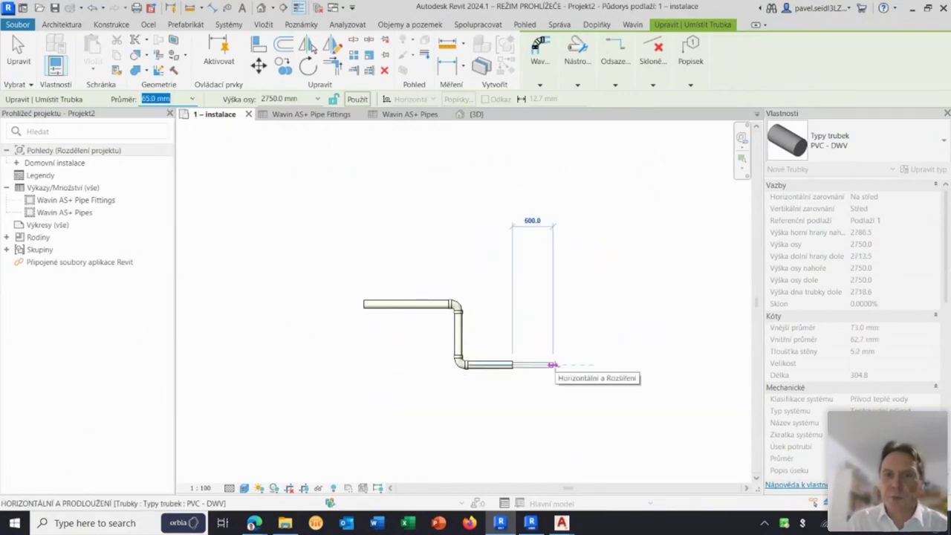
{"action": "left_click", "coordinate": [553, 364]}
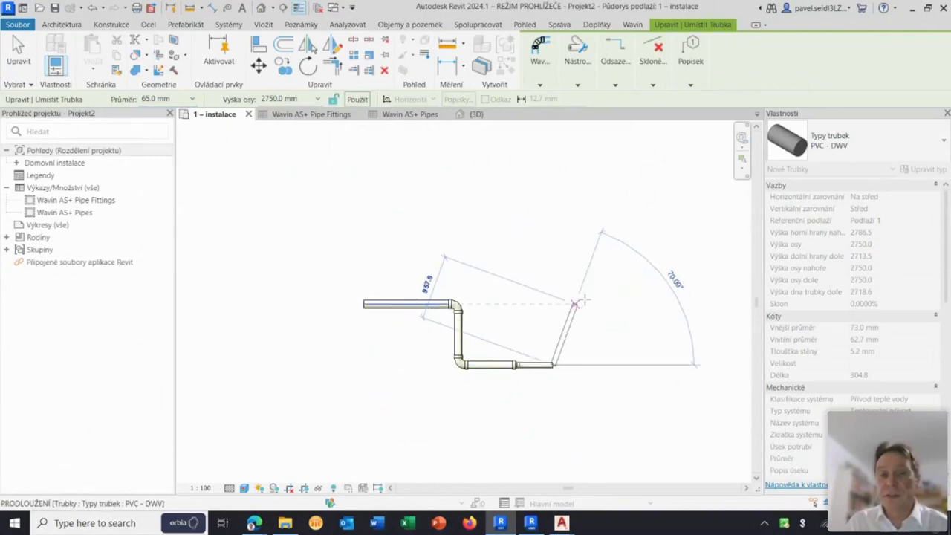
{"action": "left_click", "coordinate": [191, 98]}
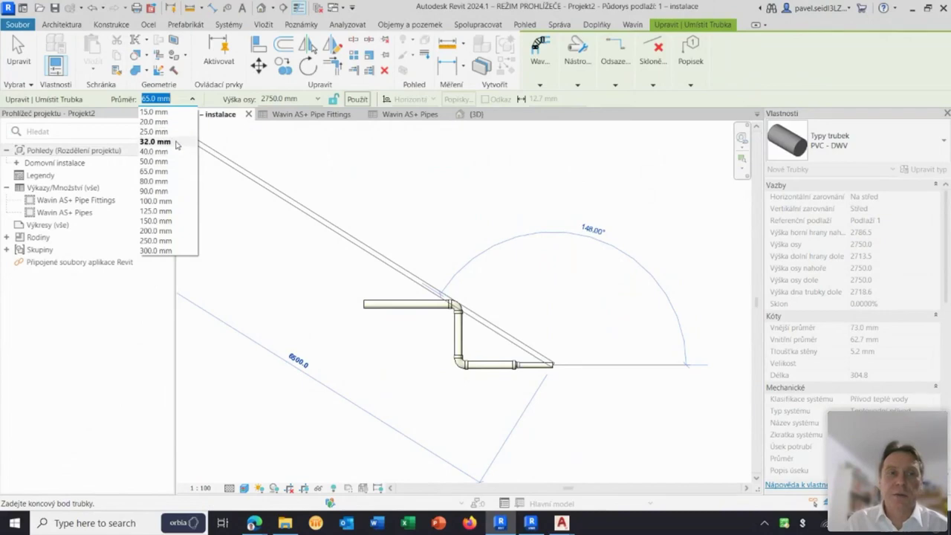
{"action": "left_click", "coordinate": [176, 143]}
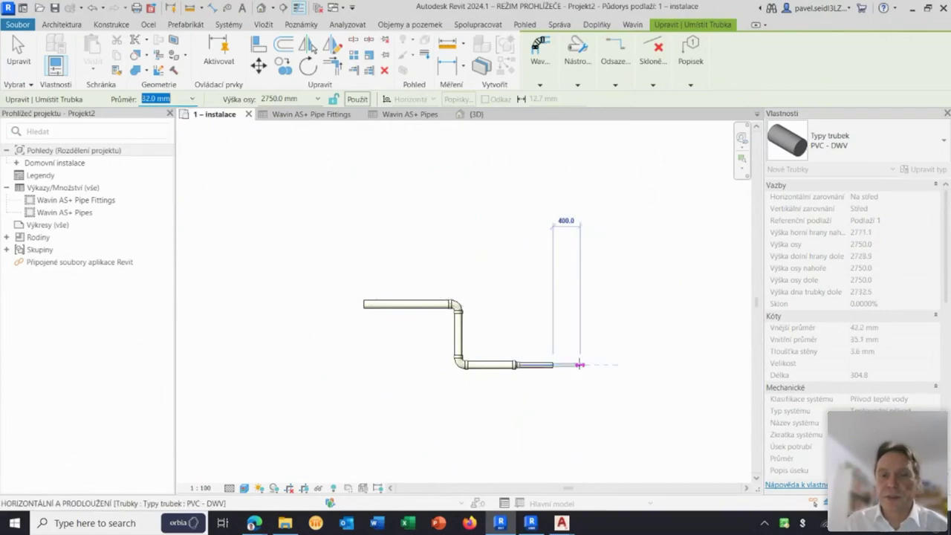
{"action": "left_click", "coordinate": [600, 365]}
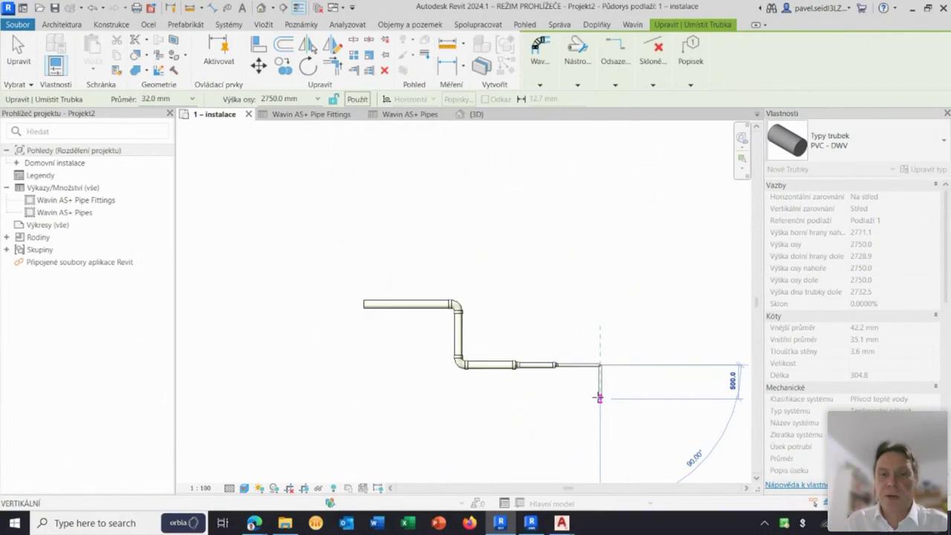
{"action": "key", "text": "Escape"}
{"action": "key", "text": "Escape"}
{"action": "scroll", "coordinate": [563, 367], "scroll_direction": "up", "scroll_amount": 2}
{"action": "middle_click_drag", "start_coordinate": [489, 381], "coordinate": [484, 374]}
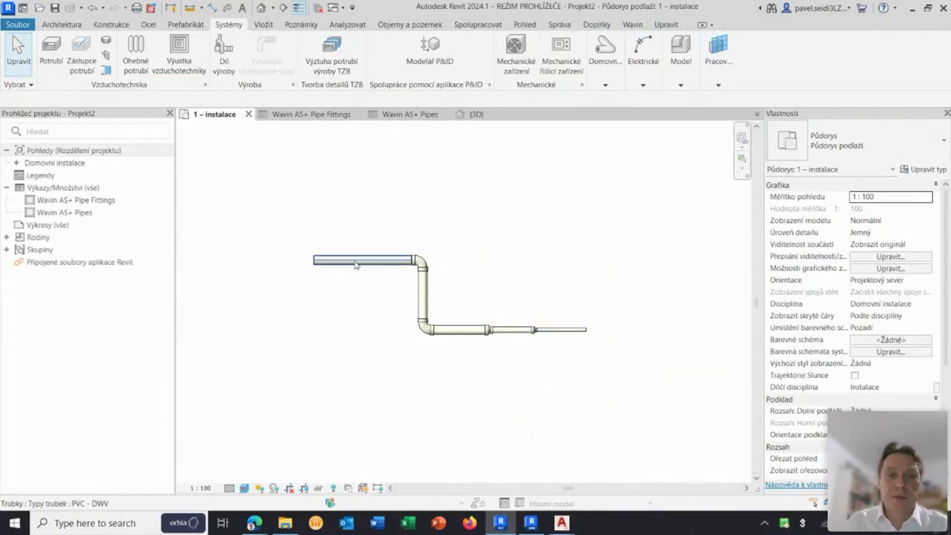
- Tab-select the connected pipe network and review the extra pipe modification options
{"action": "key", "text": "Tab"}
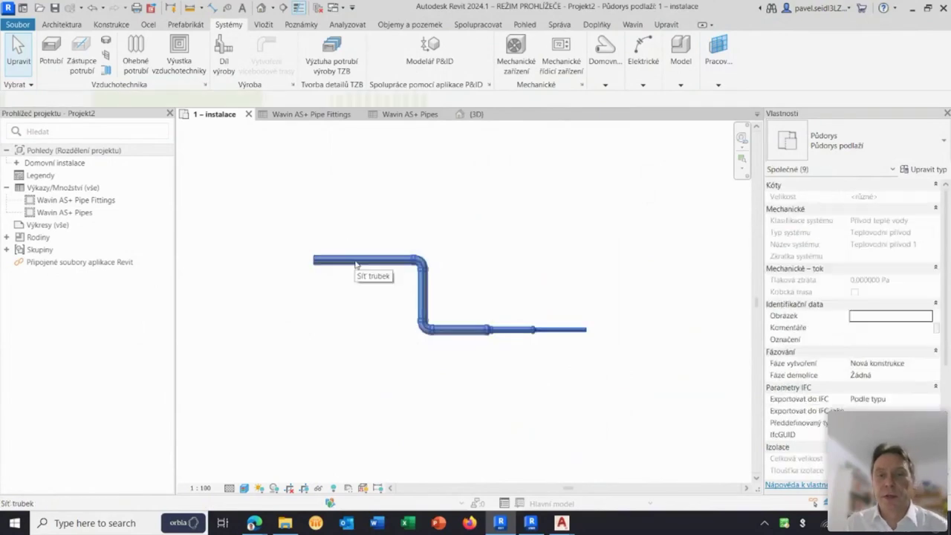
{"action": "left_click", "coordinate": [355, 264]}
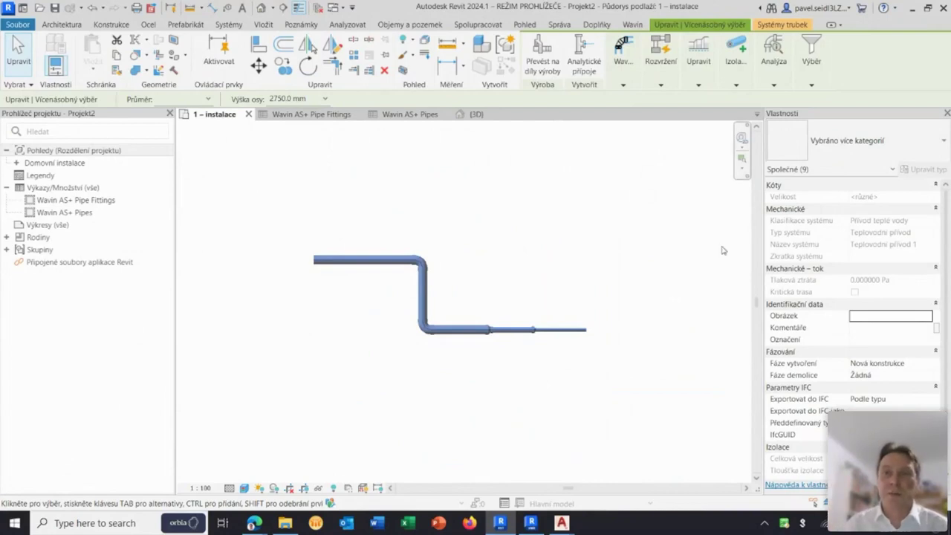
{"action": "left_click", "coordinate": [698, 85]}
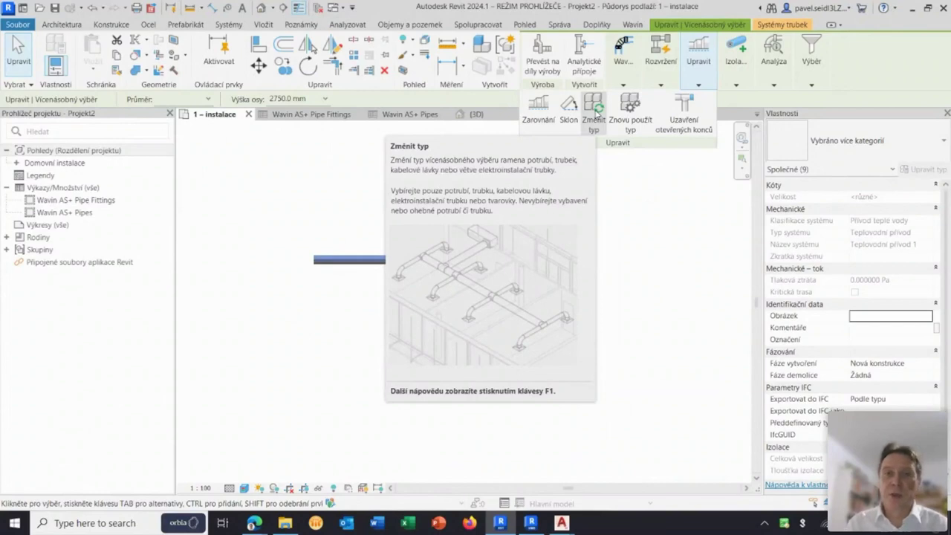
{"action": "left_click", "coordinate": [624, 251]}
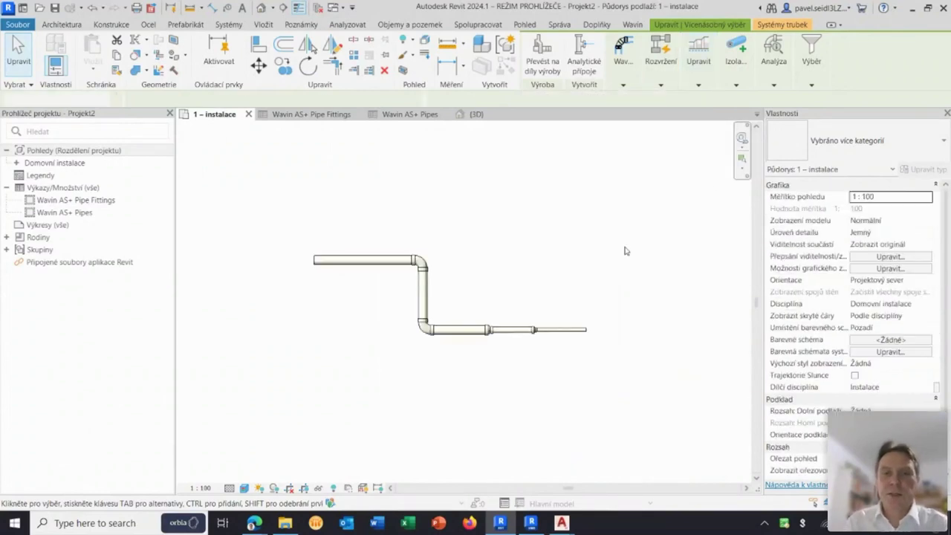
- Reselect the whole nine-element pipe network and bring up the Wavin tools
{"action": "key", "text": "Tab"}
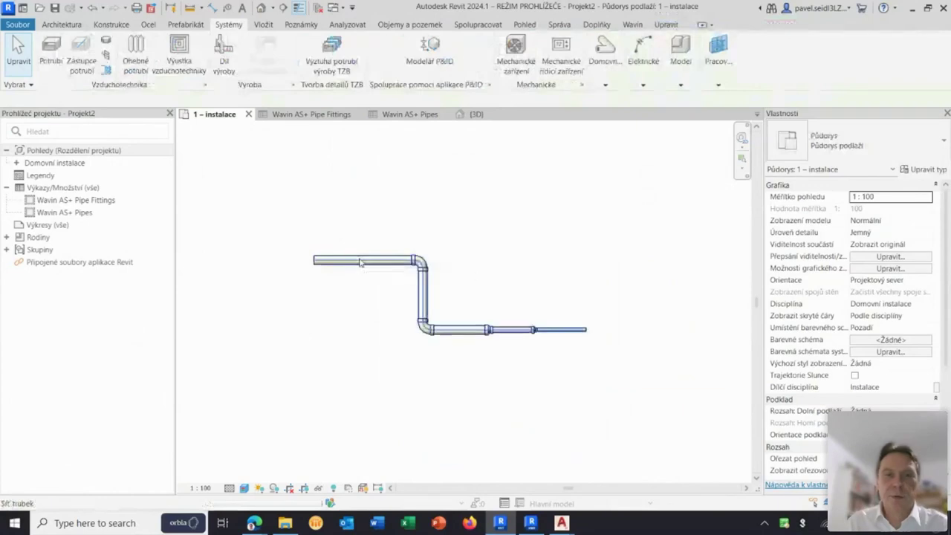
{"action": "left_click", "coordinate": [367, 260]}
{"action": "left_click", "coordinate": [367, 260]}
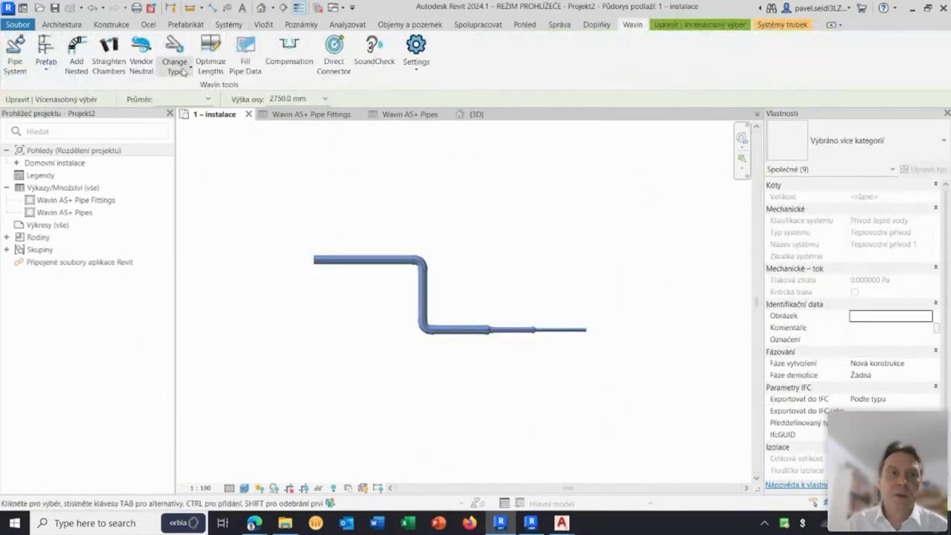
- Use Wavin Change Type to convert the run to Wavin AS+ (with socket) DN
{"action": "left_click", "coordinate": [177, 68]}
{"action": "left_click", "coordinate": [97, 91]}
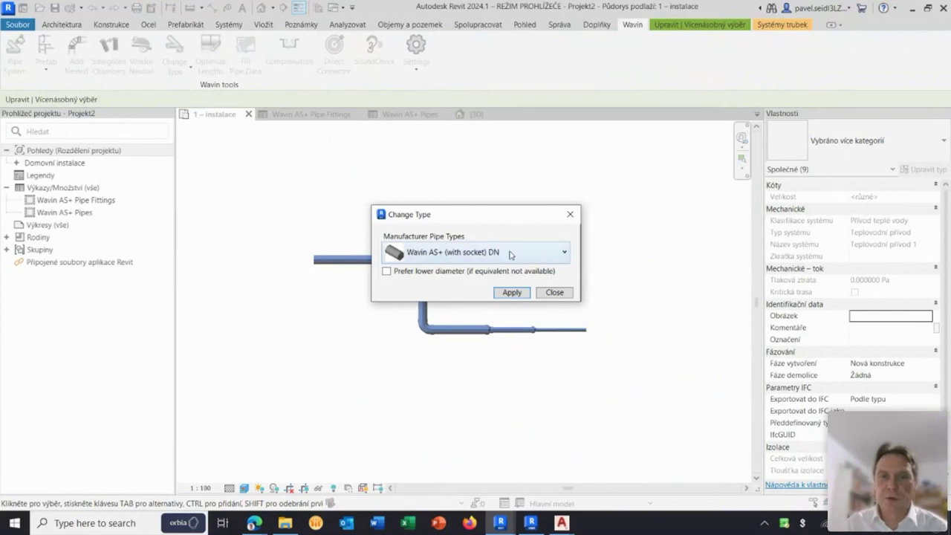
{"action": "left_click", "coordinate": [513, 253]}
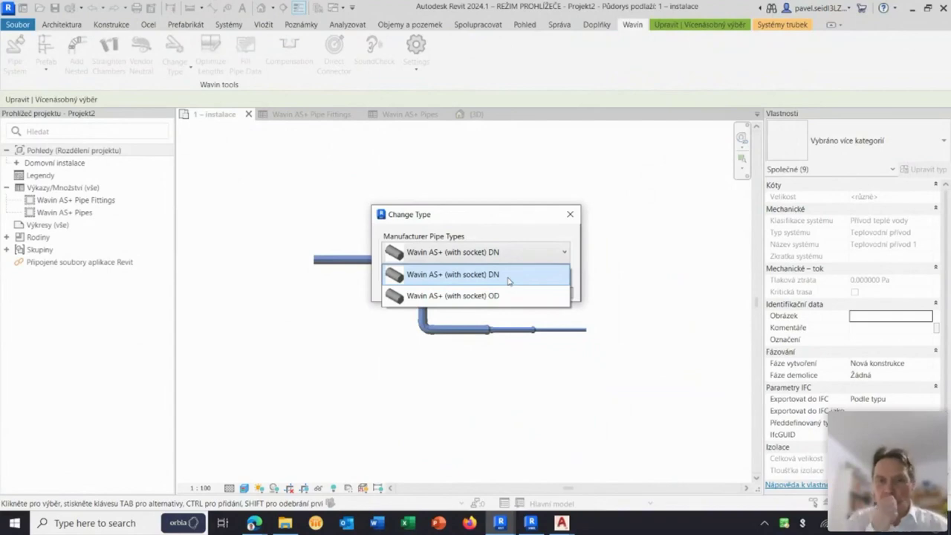
{"action": "left_click", "coordinate": [520, 275]}
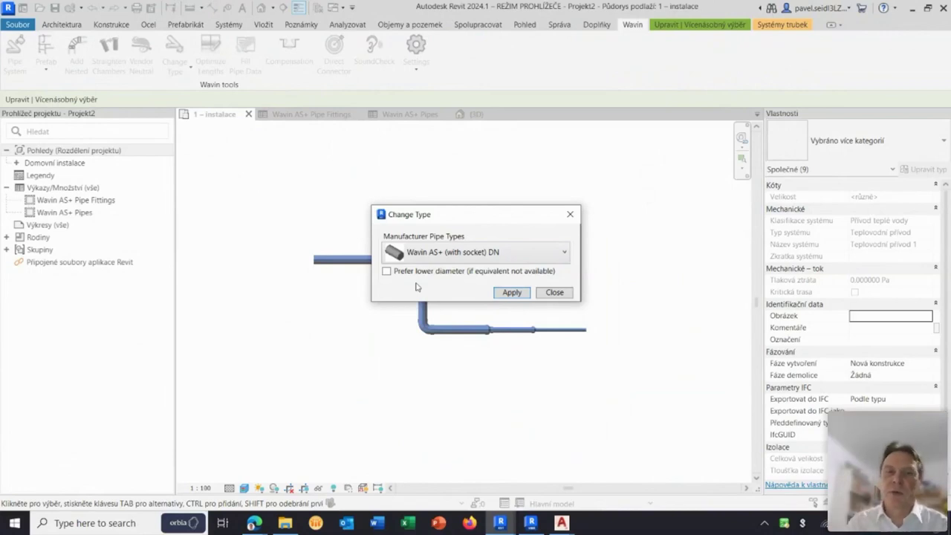
{"action": "left_click", "coordinate": [511, 293]}
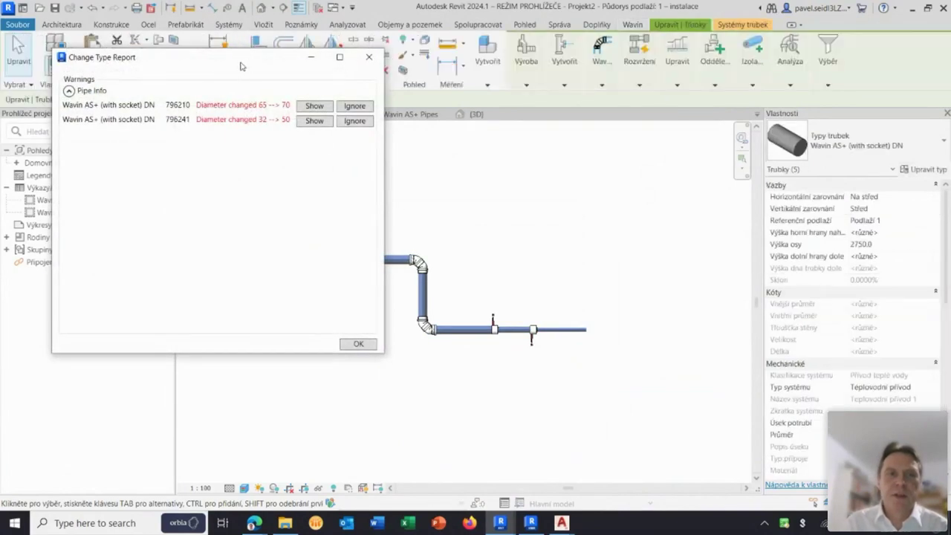
{"action": "left_click_drag", "start_coordinate": [247, 68], "coordinate": [220, 75]}
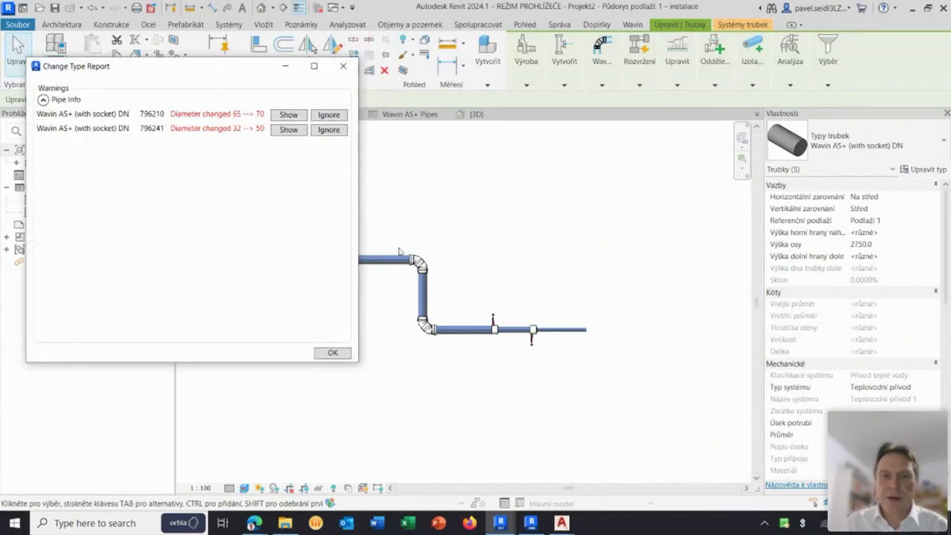
{"action": "mouse_move", "coordinate": [236, 72]}
{"action": "left_mouse_down"}
{"action": "mouse_move", "coordinate": [239, 119]}
{"action": "mouse_move", "coordinate": [325, 148]}
{"action": "mouse_move", "coordinate": [263, 150]}
{"action": "left_mouse_up"}
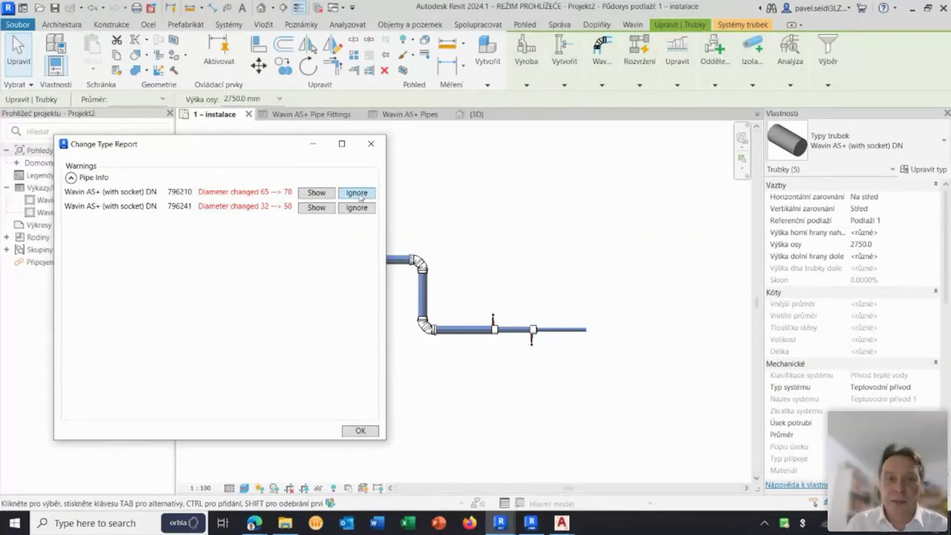
{"action": "left_click", "coordinate": [360, 431]}
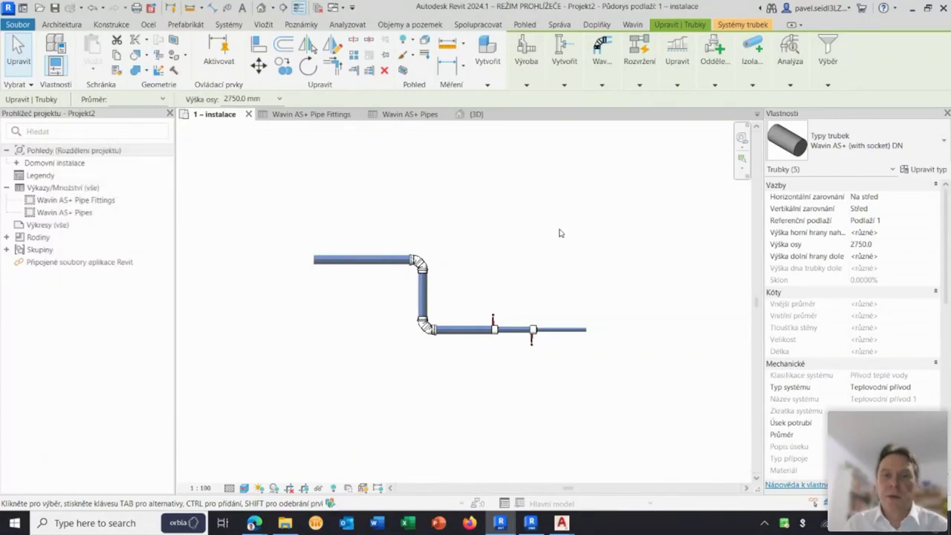
- Set both reducers to Eccentricity, then deselect and zoom to fit the run (ZF)
{"action": "left_click", "coordinate": [540, 256]}
{"action": "scroll", "coordinate": [520, 350], "scroll_direction": "up", "scroll_amount": 3}
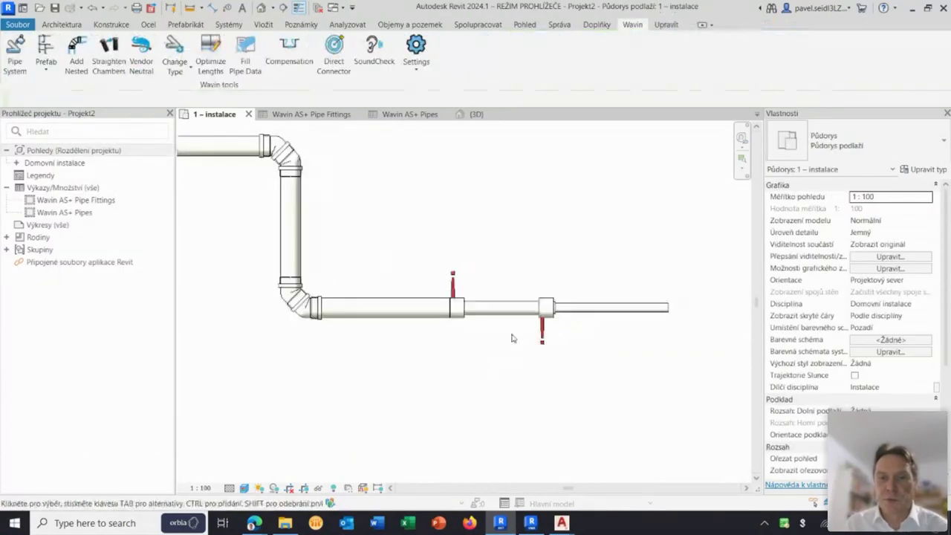
{"action": "left_click", "coordinate": [460, 308]}
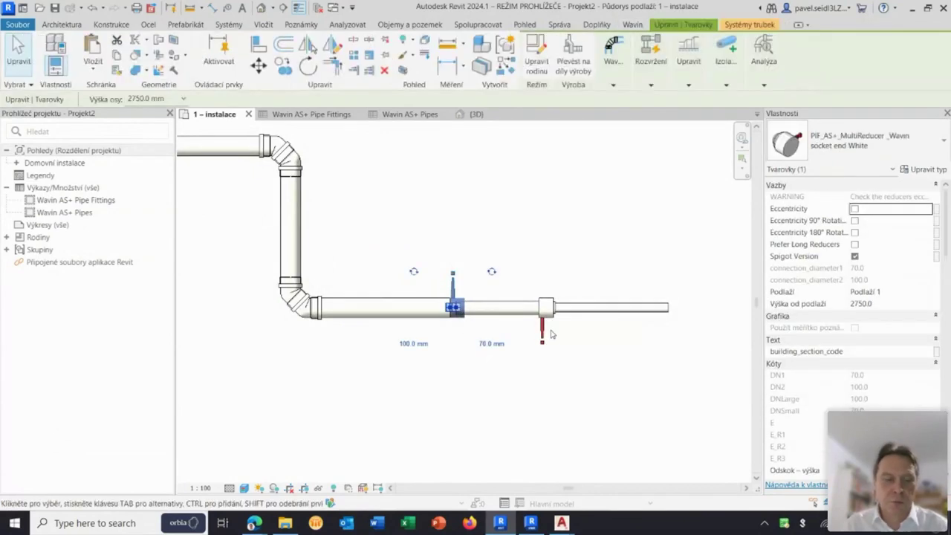
{"action": "left_click", "coordinate": [547, 310], "text": "ctrl"}
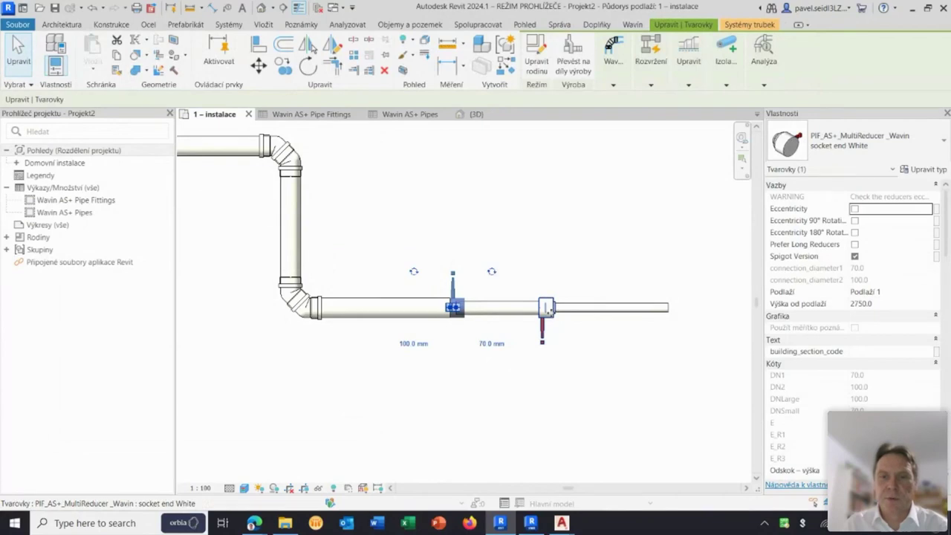
{"action": "left_click", "coordinate": [854, 209]}
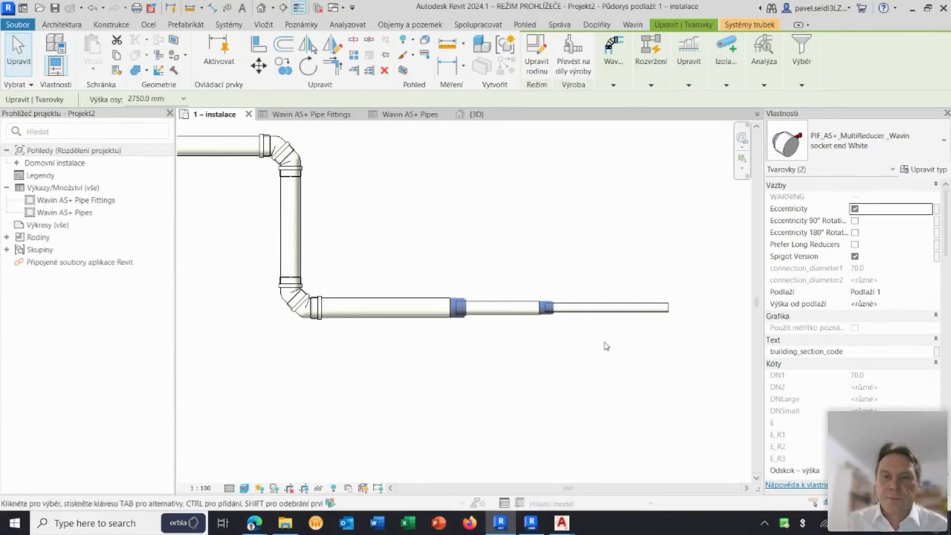
{"action": "left_click", "coordinate": [557, 256]}
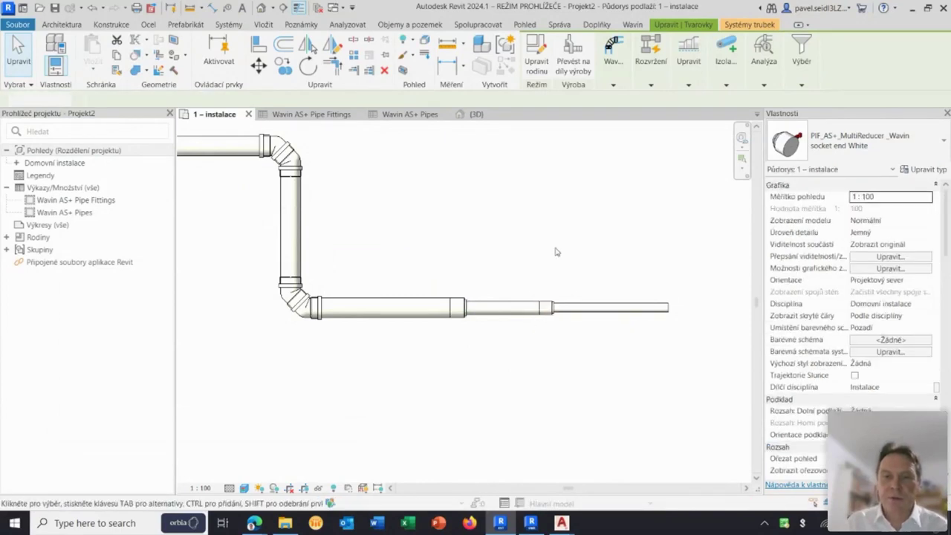
{"action": "key", "text": "z"}
{"action": "key", "text": "f"}
{"action": "scroll", "coordinate": [573, 297], "scroll_direction": "up", "scroll_amount": 1}
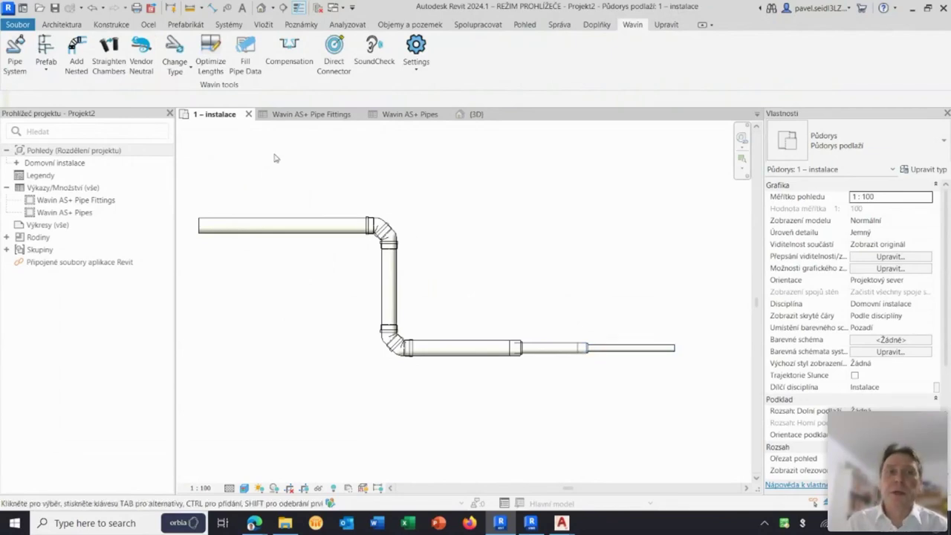
{"action": "left_click", "coordinate": [182, 66]}
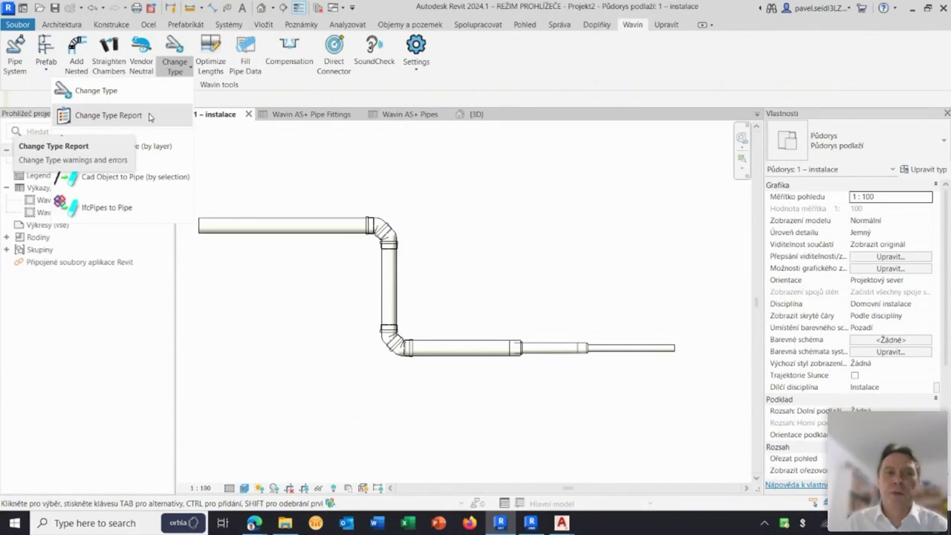
{"action": "left_click", "coordinate": [149, 117]}
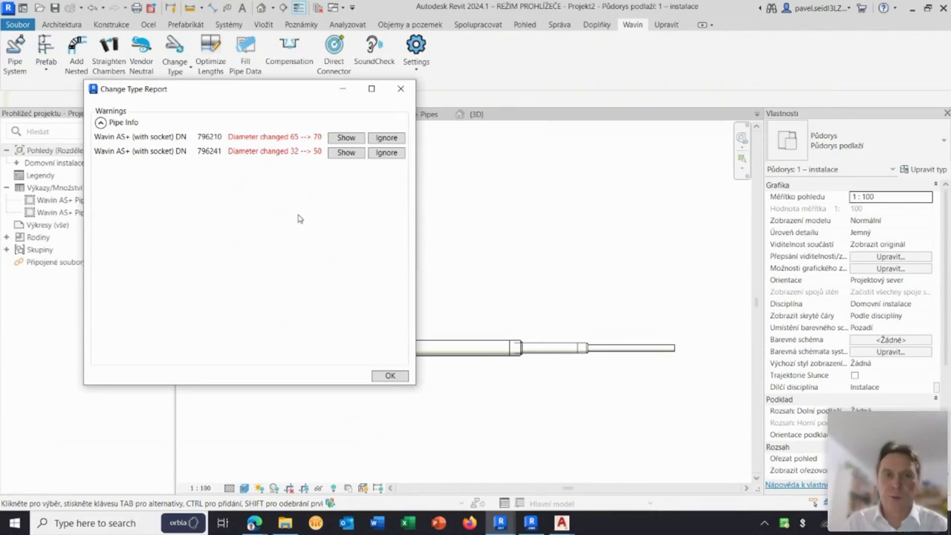
{"action": "left_click", "coordinate": [346, 137]}
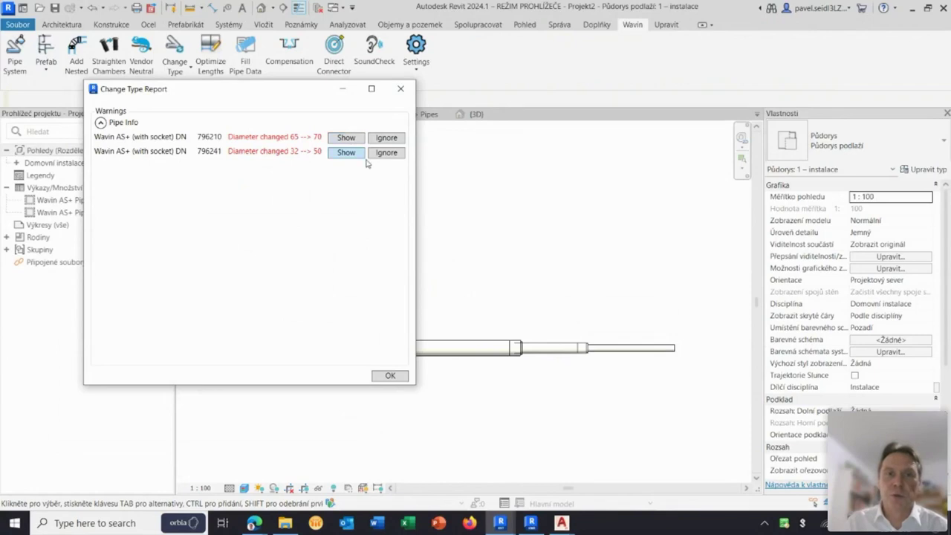
{"action": "left_click", "coordinate": [399, 90]}
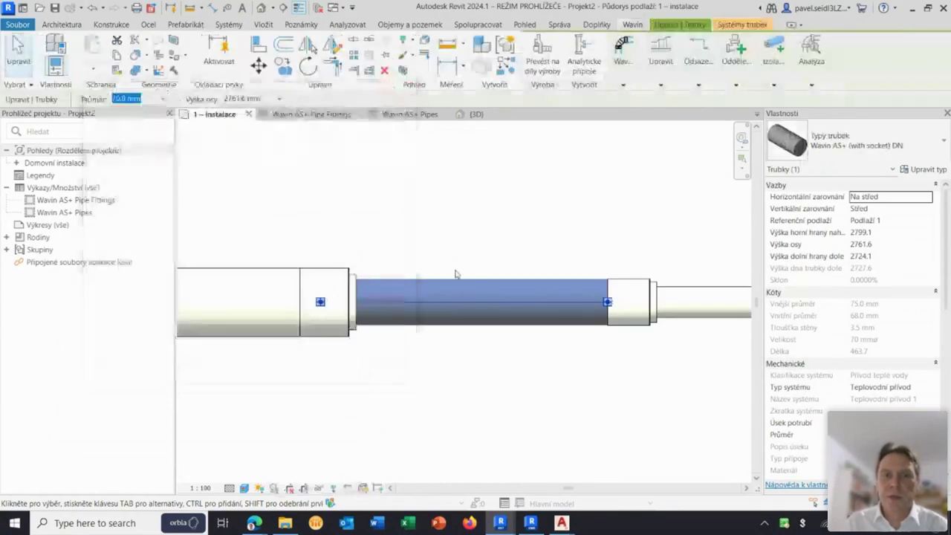
{"action": "left_click", "coordinate": [529, 391]}
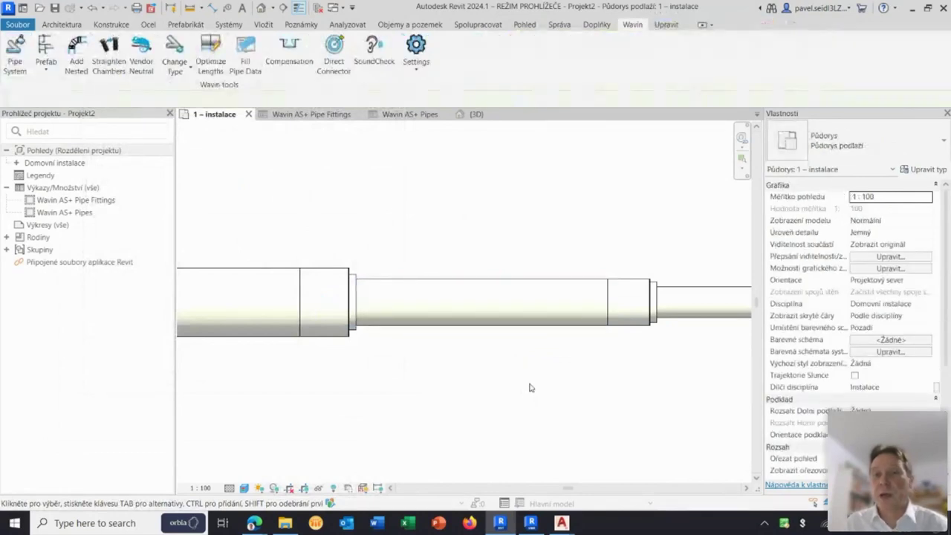
{"action": "scroll", "coordinate": [530, 386], "scroll_direction": "down", "scroll_amount": 2}
{"action": "scroll", "coordinate": [534, 386], "scroll_direction": "down", "scroll_amount": 1}
{"action": "scroll", "coordinate": [549, 371], "scroll_direction": "down", "scroll_amount": 1}
{"action": "scroll", "coordinate": [456, 363], "scroll_direction": "down", "scroll_amount": 2}
{"action": "scroll", "coordinate": [492, 284], "scroll_direction": "up", "scroll_amount": 1}
{"action": "scroll", "coordinate": [522, 324], "scroll_direction": "up", "scroll_amount": 1}
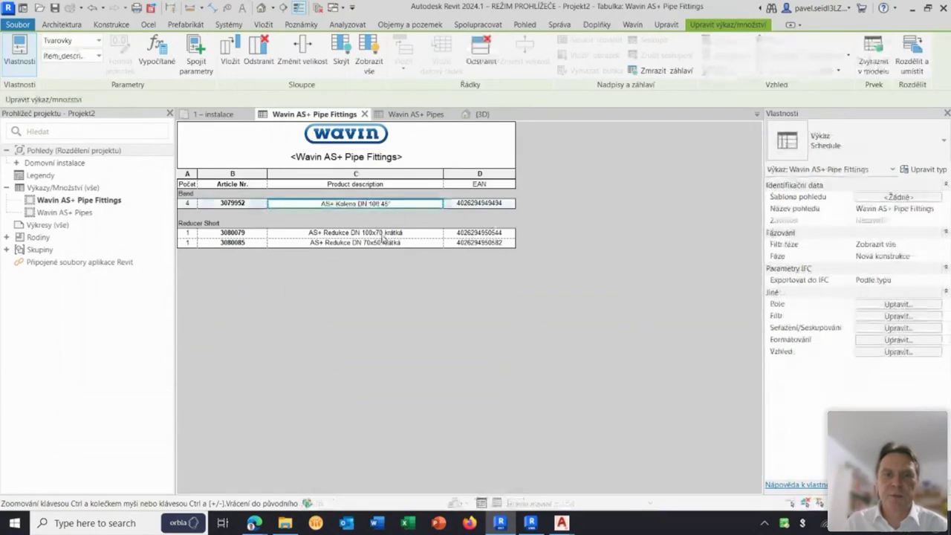
- Open the Wavin AS+ Pipe Fittings schedule and inspect the 3080079 reducer and bend rows
{"action": "left_click", "coordinate": [383, 232]}
{"action": "left_click", "coordinate": [386, 242]}
{"action": "left_click", "coordinate": [384, 232]}
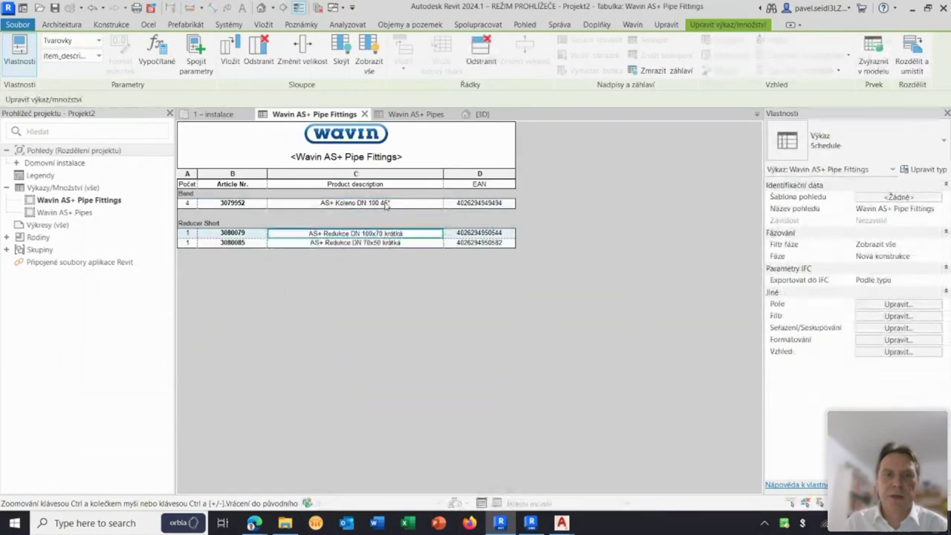
{"action": "left_click", "coordinate": [384, 204]}
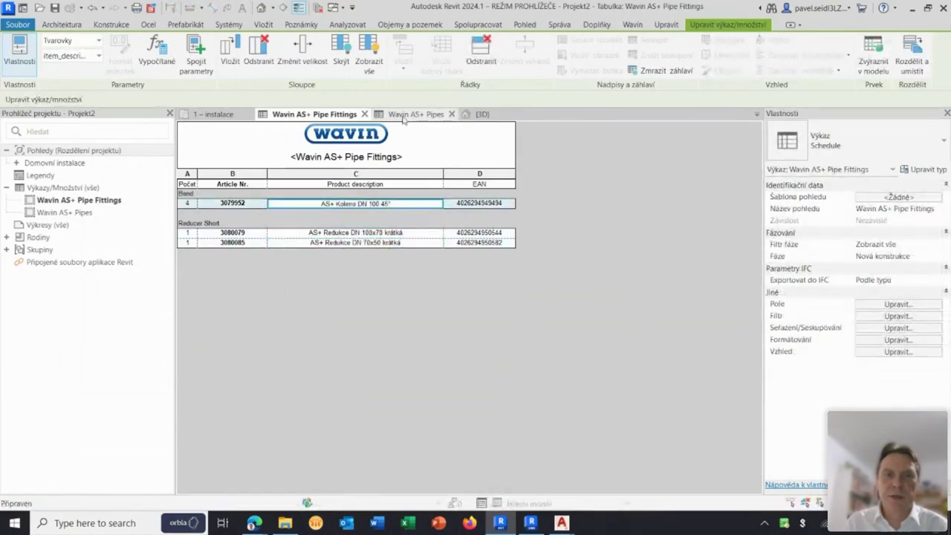
- Check pipe lengths in the Wavin AS+ Pipes schedule, then return to Pipe Fittings
{"action": "left_click", "coordinate": [415, 113]}
{"action": "left_click", "coordinate": [399, 223]}
{"action": "left_click", "coordinate": [399, 235]}
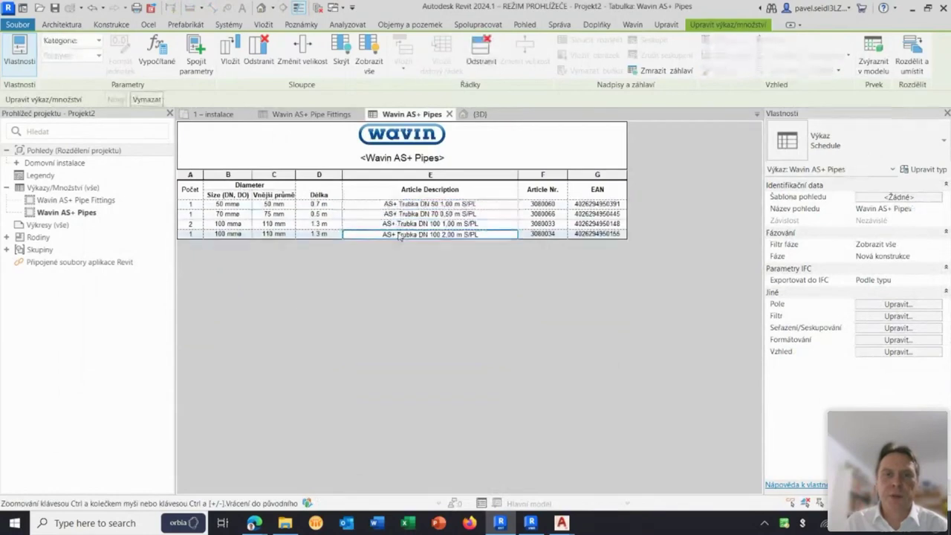
{"action": "left_click", "coordinate": [312, 115]}
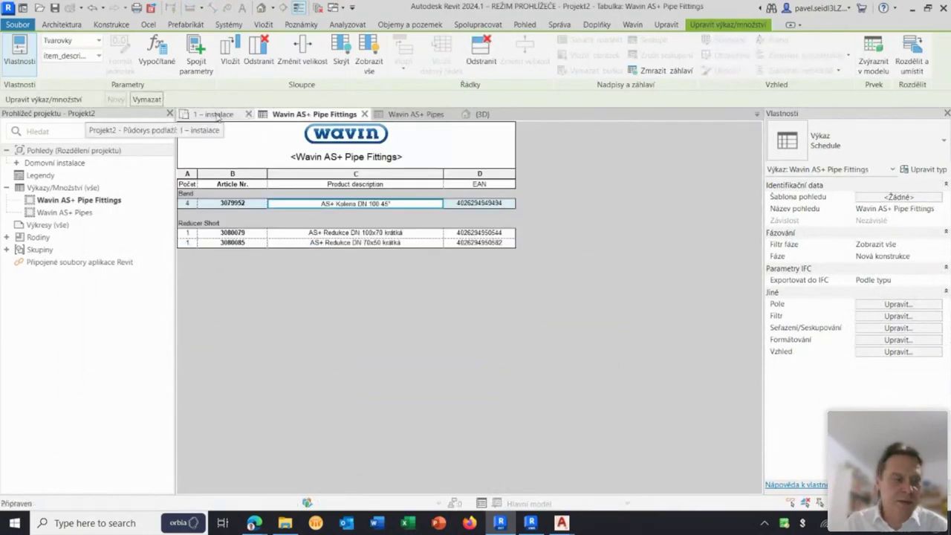
- In the 1 – instalace plan, crossing-select all pipes and fittings and delete them
{"action": "left_click", "coordinate": [212, 114]}
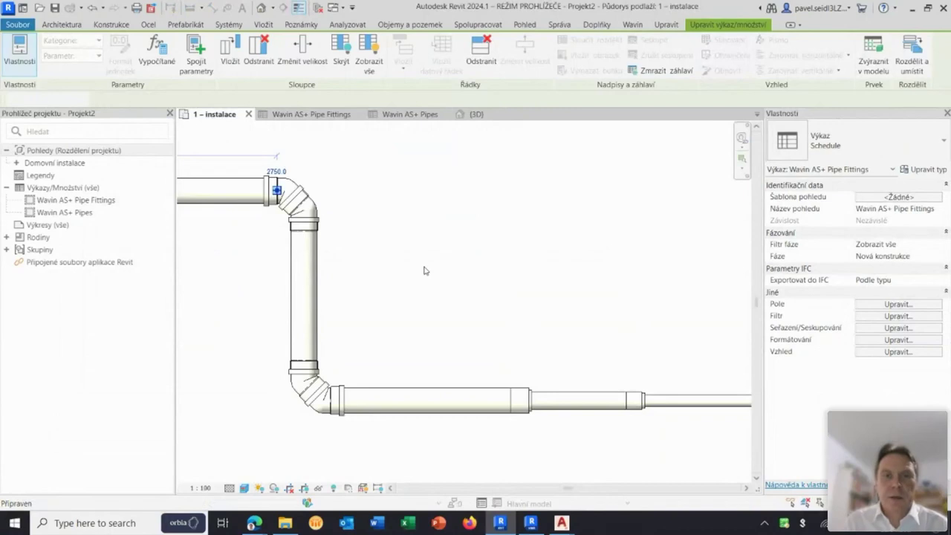
{"action": "middle_click_drag", "start_coordinate": [424, 271], "coordinate": [481, 272]}
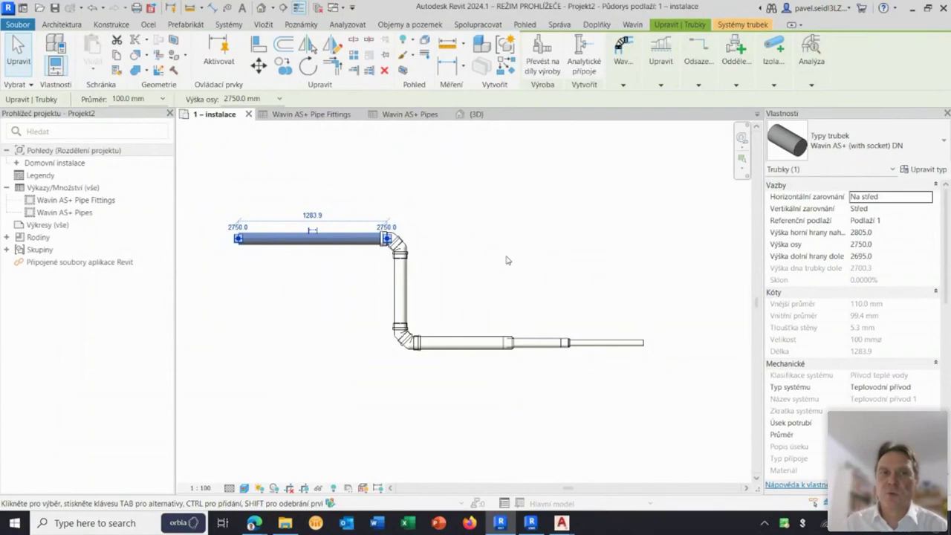
{"action": "scroll", "coordinate": [507, 260], "scroll_direction": "down", "scroll_amount": 2}
{"action": "scroll", "coordinate": [503, 257], "scroll_direction": "down", "scroll_amount": 2}
{"action": "scroll", "coordinate": [495, 324], "scroll_direction": "down", "scroll_amount": 1}
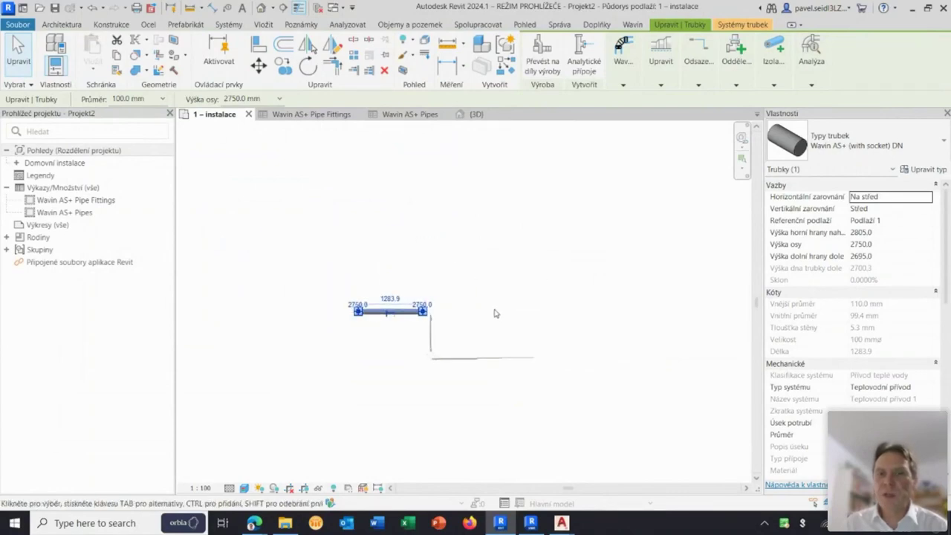
{"action": "left_click_drag", "start_coordinate": [590, 220], "coordinate": [348, 370]}
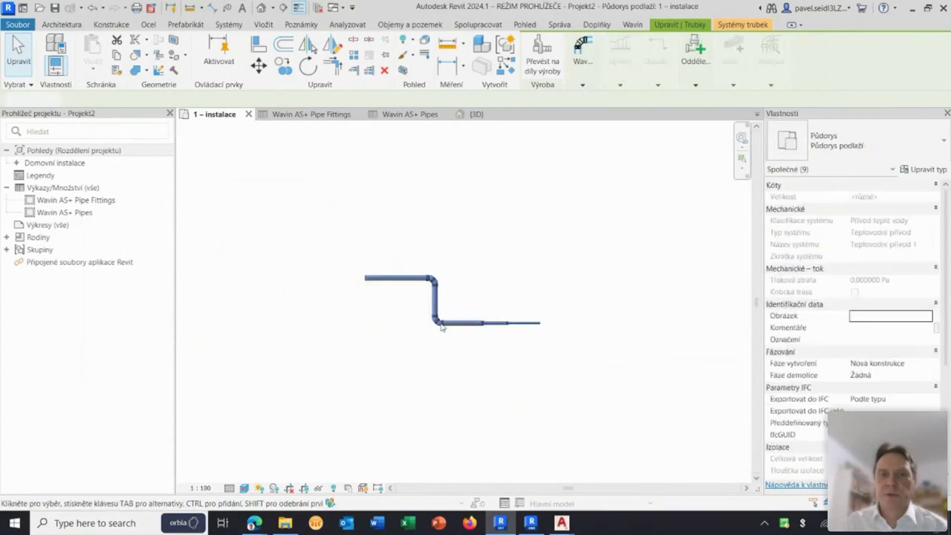
{"action": "key", "text": "Delete"}
{"action": "scroll", "coordinate": [457, 301], "scroll_direction": "down", "scroll_amount": 2}
{"action": "middle_click_drag", "start_coordinate": [460, 299], "coordinate": [420, 283]}
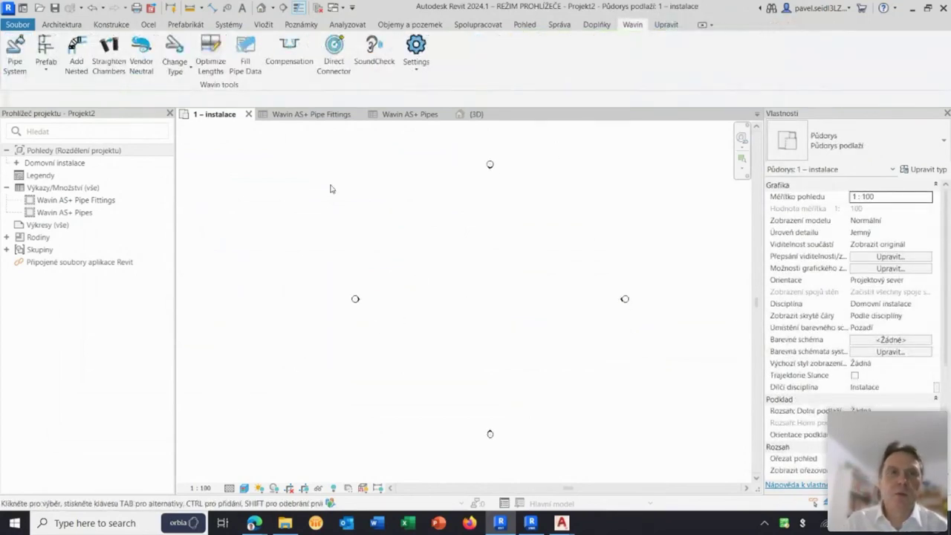
- Open and close the Wavin Change Type list, then switch to the AutoCAD floor plan
{"action": "left_click", "coordinate": [170, 74]}
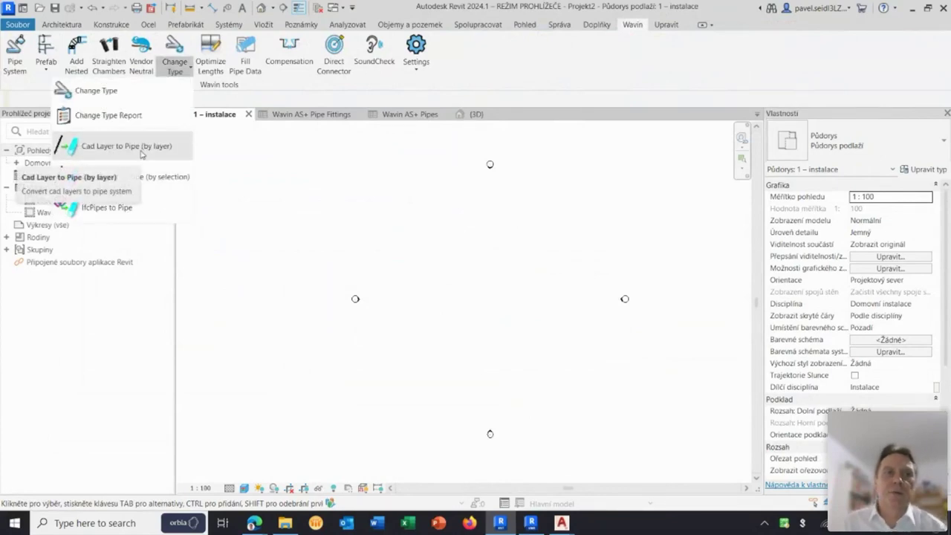
{"action": "left_click", "coordinate": [354, 209]}
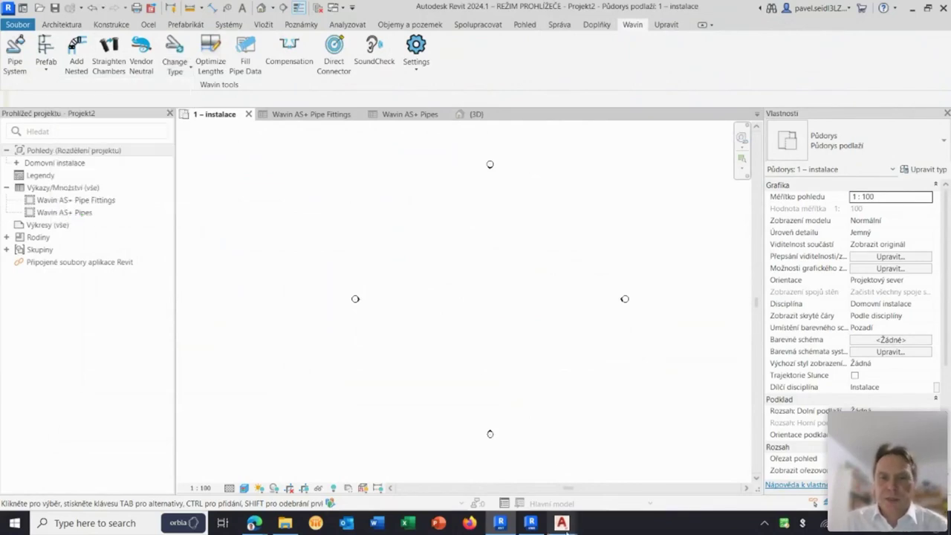
{"action": "mouse_move", "coordinate": [561, 523]}
{"action": "left_click", "coordinate": [487, 444]}
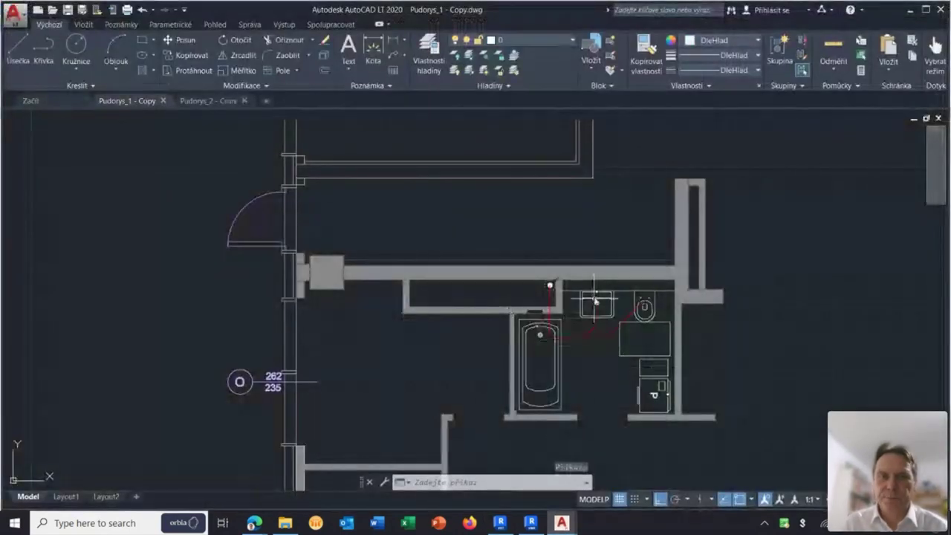
- Zoom over the bathroom in Pudorys_1 - Copy.dwg, review its layers, then minimize AutoCAD
{"action": "scroll", "coordinate": [594, 299], "scroll_direction": "down", "scroll_amount": 3}
{"action": "scroll", "coordinate": [564, 316], "scroll_direction": "down", "scroll_amount": 2}
{"action": "scroll", "coordinate": [527, 328], "scroll_direction": "down", "scroll_amount": 2}
{"action": "scroll", "coordinate": [526, 327], "scroll_direction": "up", "scroll_amount": 5}
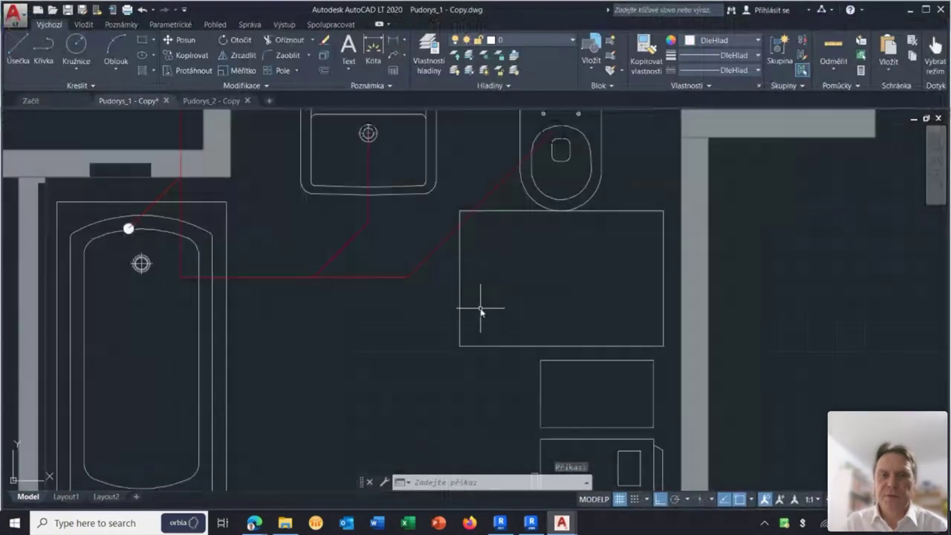
{"action": "scroll", "coordinate": [520, 334], "scroll_direction": "down", "scroll_amount": 1}
{"action": "scroll", "coordinate": [548, 356], "scroll_direction": "down", "scroll_amount": 2}
{"action": "scroll", "coordinate": [503, 364], "scroll_direction": "up", "scroll_amount": 1}
{"action": "scroll", "coordinate": [504, 365], "scroll_direction": "up", "scroll_amount": 1}
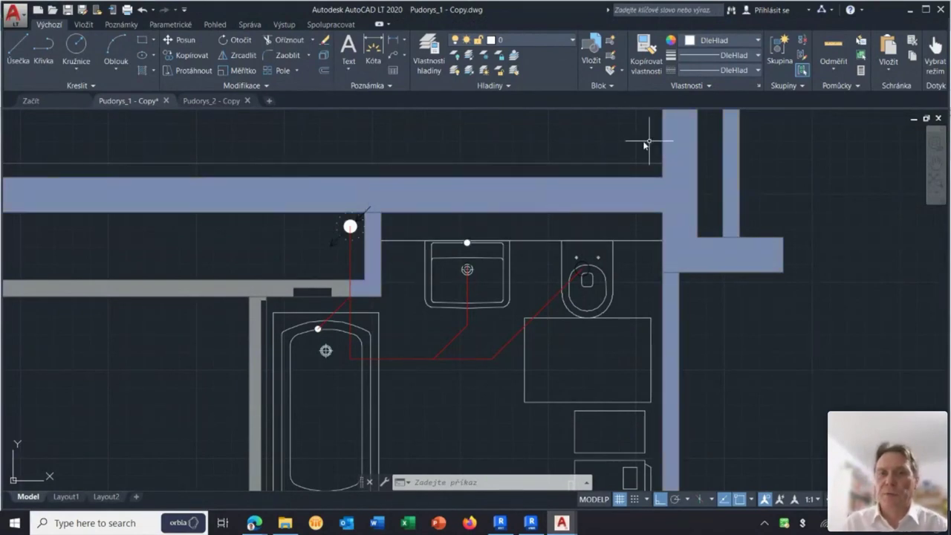
{"action": "left_click", "coordinate": [427, 52]}
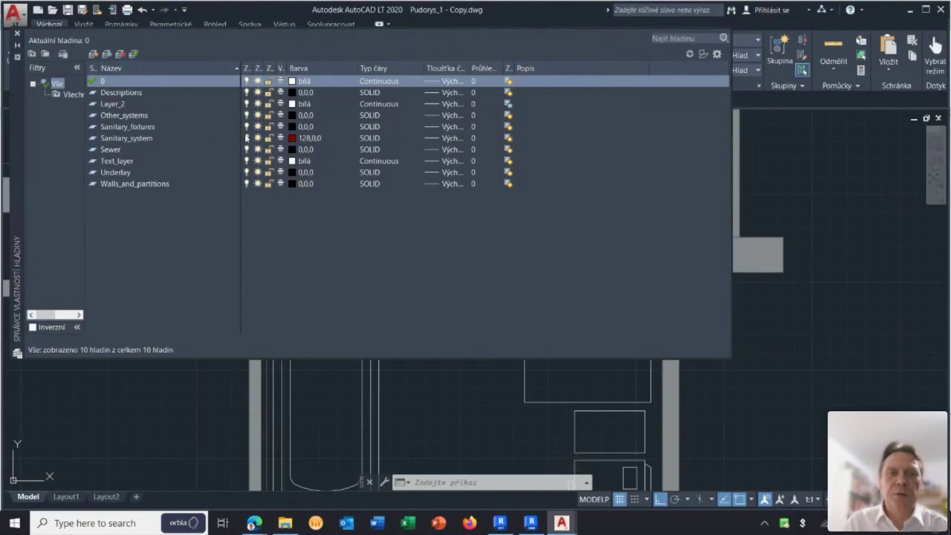
{"action": "left_click", "coordinate": [16, 33]}
{"action": "left_click", "coordinate": [910, 10]}
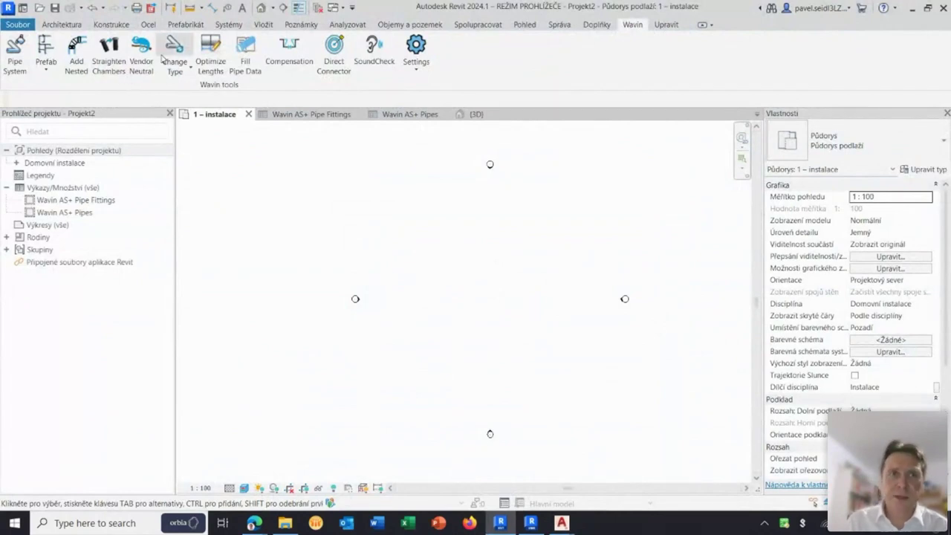
- Link the CAD drawing Pudorys_1.dwg into the 1 – instalace floor plan
{"action": "left_click", "coordinate": [269, 28]}
{"action": "left_click", "coordinate": [108, 56]}
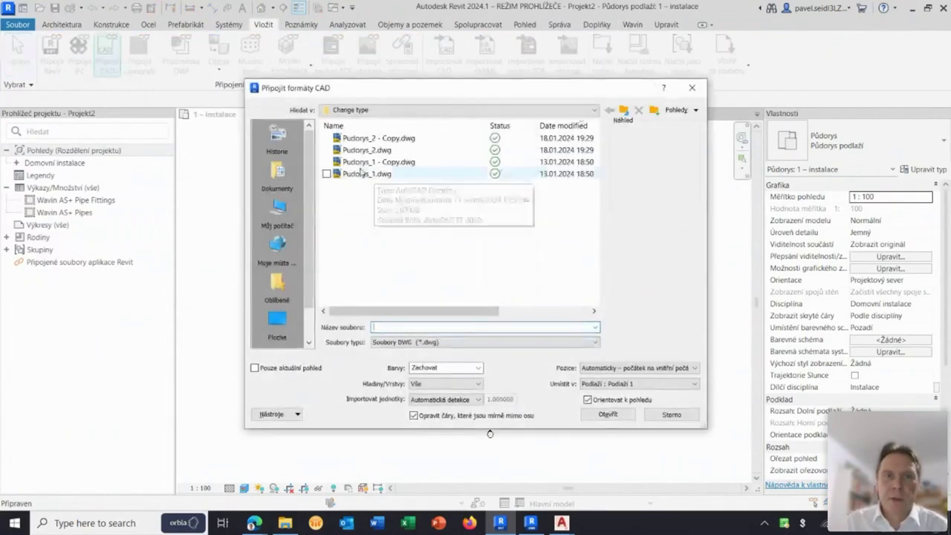
{"action": "left_click", "coordinate": [365, 174]}
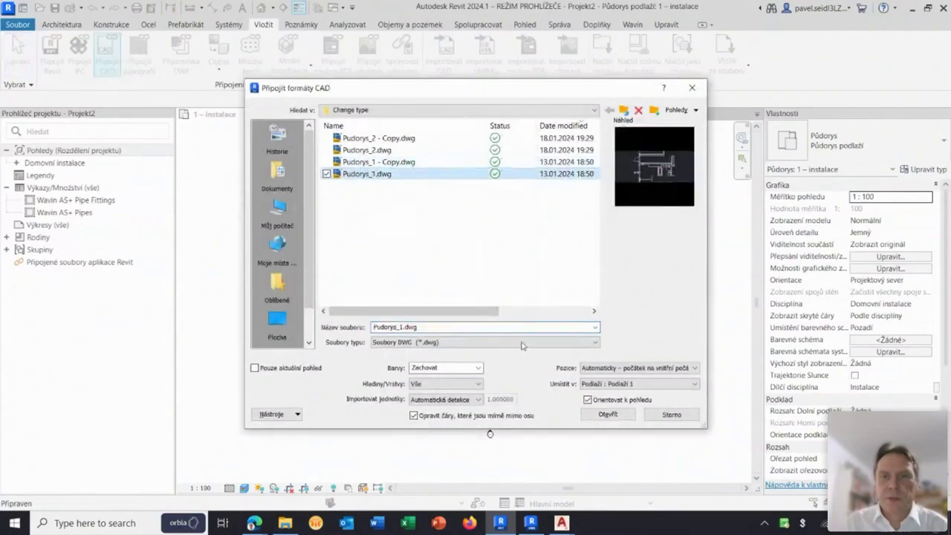
{"action": "left_click", "coordinate": [600, 414]}
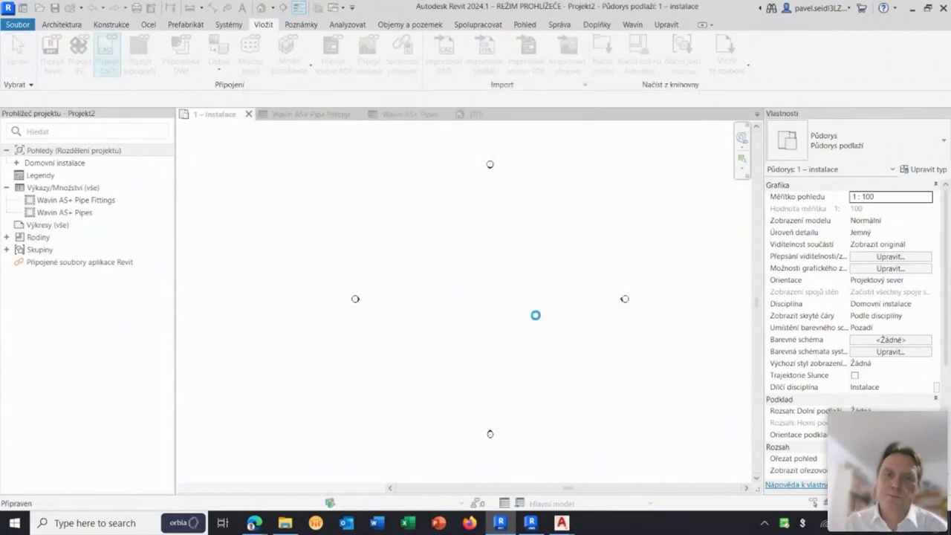
{"action": "mouse_move", "coordinate": [547, 294]}
{"action": "middle_mouse_down"}
{"action": "mouse_move", "coordinate": [522, 331]}
{"action": "mouse_move", "coordinate": [534, 279]}
{"action": "middle_mouse_up"}
{"action": "scroll", "coordinate": [544, 304], "scroll_direction": "down", "scroll_amount": 1}
- Move the linked DWG to the view centre, frame it, and expand Wavin's Change Type options
{"action": "left_click", "coordinate": [587, 177]}
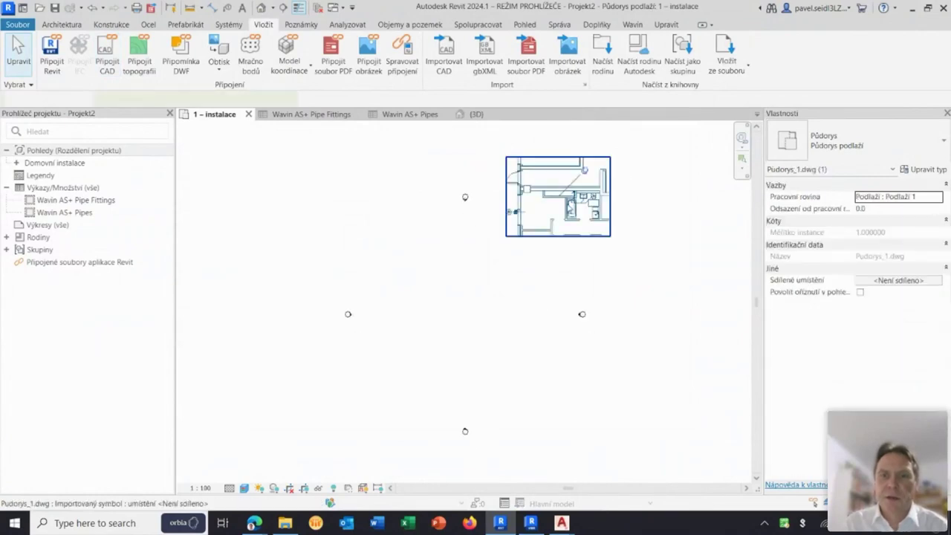
{"action": "left_click_drag", "start_coordinate": [586, 174], "coordinate": [489, 302]}
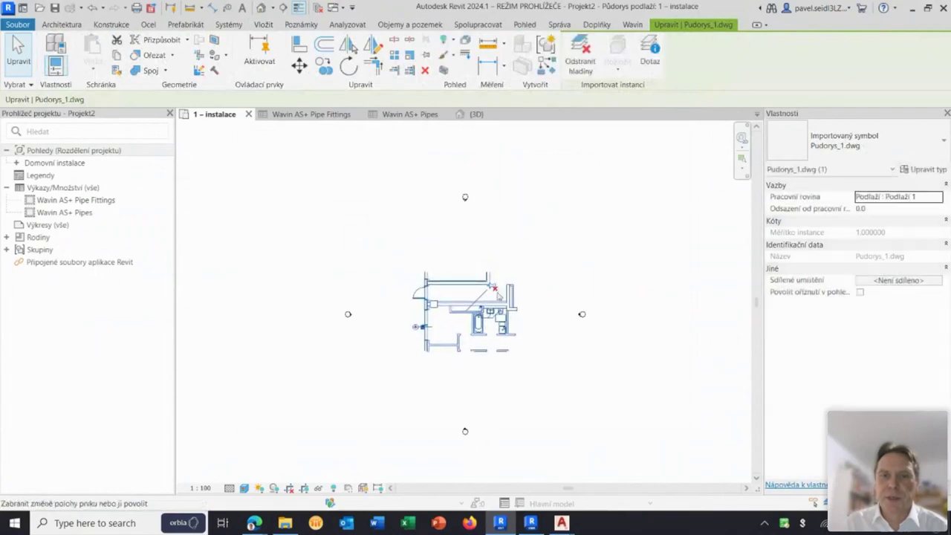
{"action": "scroll", "coordinate": [492, 349], "scroll_direction": "up", "scroll_amount": 2}
{"action": "scroll", "coordinate": [524, 354], "scroll_direction": "up", "scroll_amount": 1}
{"action": "scroll", "coordinate": [520, 297], "scroll_direction": "up", "scroll_amount": 3}
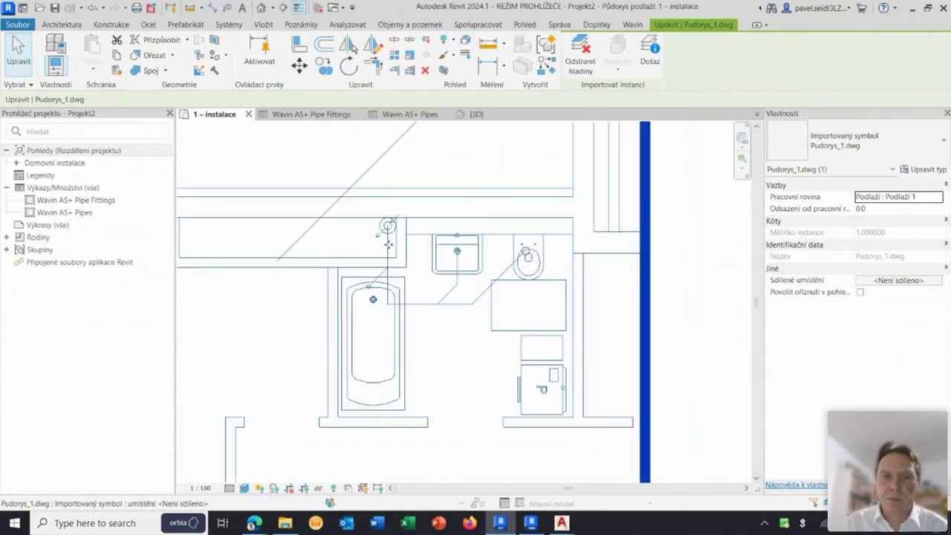
{"action": "scroll", "coordinate": [482, 286], "scroll_direction": "down", "scroll_amount": 2}
{"action": "scroll", "coordinate": [475, 274], "scroll_direction": "down", "scroll_amount": 2}
{"action": "scroll", "coordinate": [525, 292], "scroll_direction": "down", "scroll_amount": 1}
{"action": "mouse_move", "coordinate": [527, 287]}
{"action": "middle_mouse_down"}
{"action": "mouse_move", "coordinate": [564, 292]}
{"action": "mouse_move", "coordinate": [551, 288]}
{"action": "middle_mouse_up"}
{"action": "scroll", "coordinate": [545, 288], "scroll_direction": "up", "scroll_amount": 2}
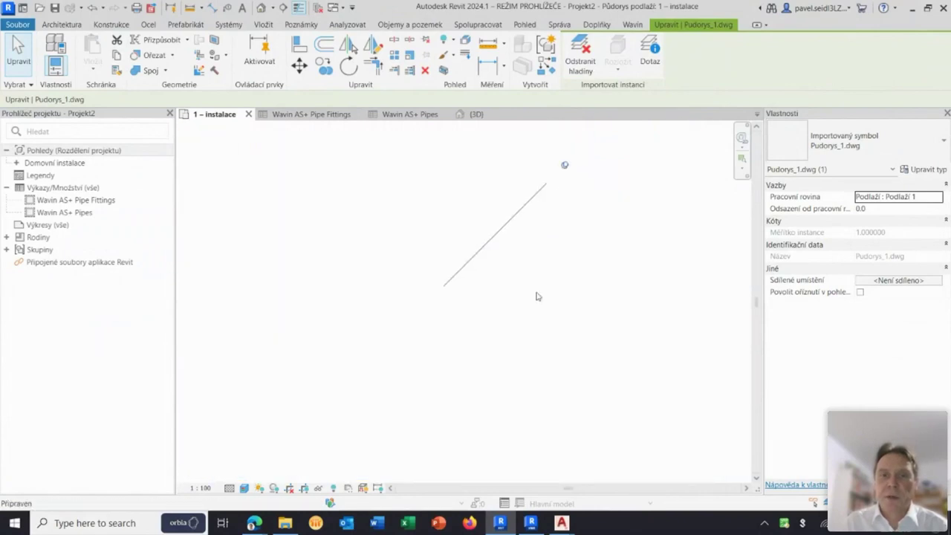
{"action": "left_click", "coordinate": [632, 26]}
{"action": "left_click", "coordinate": [178, 71]}
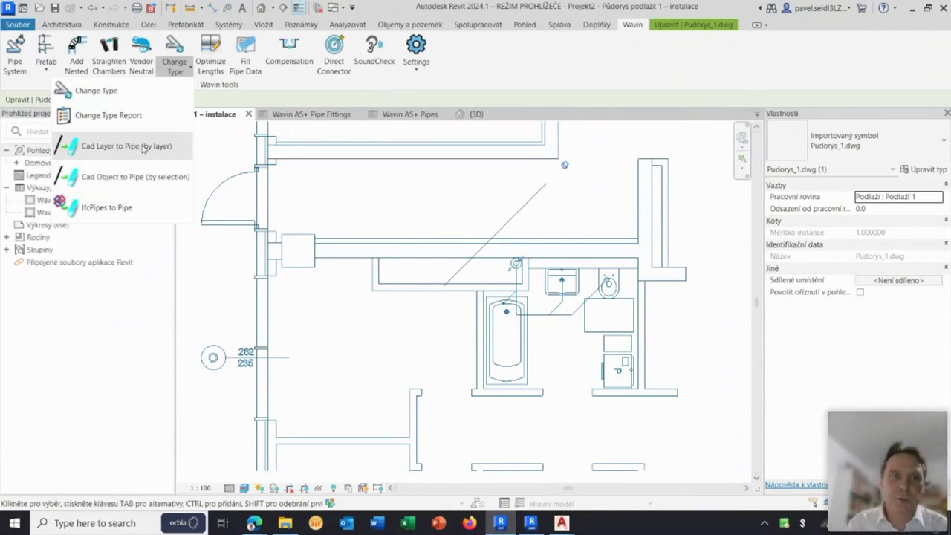
- Run Cad Layer to Pipe with Diameter 100, Pipe system Sanitary and the Sanitary_system layer ticked
{"action": "left_click", "coordinate": [144, 149]}
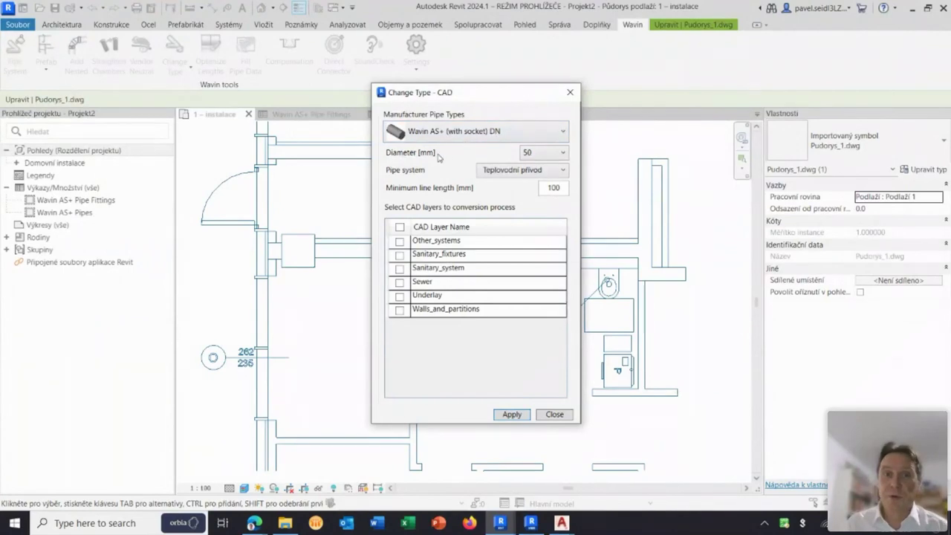
{"action": "left_click", "coordinate": [543, 154]}
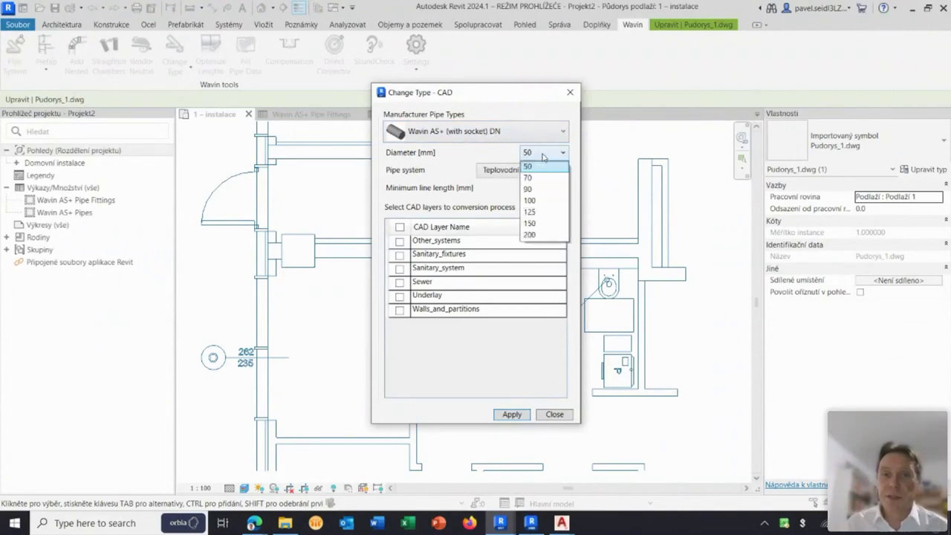
{"action": "key", "text": "Escape"}
{"action": "left_click", "coordinate": [517, 173]}
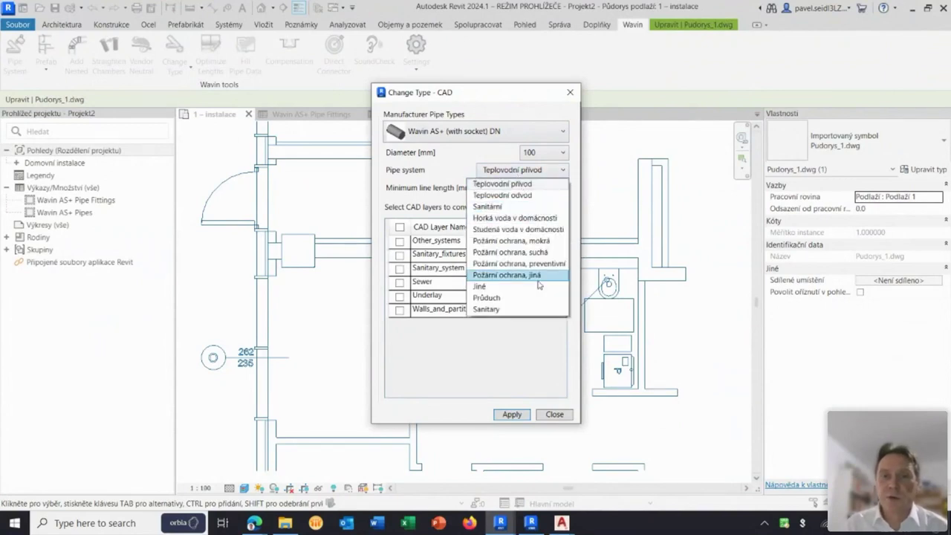
{"action": "left_click", "coordinate": [514, 309]}
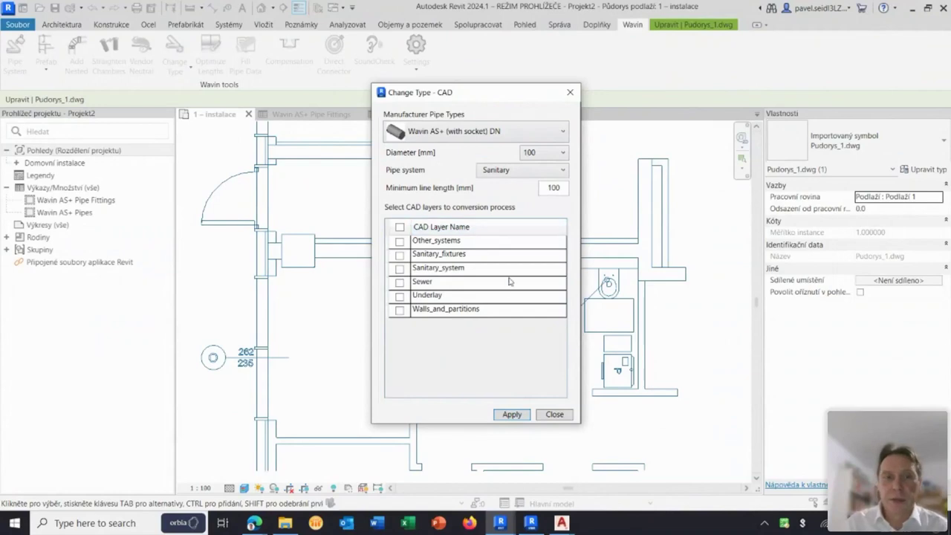
{"action": "left_click", "coordinate": [400, 269]}
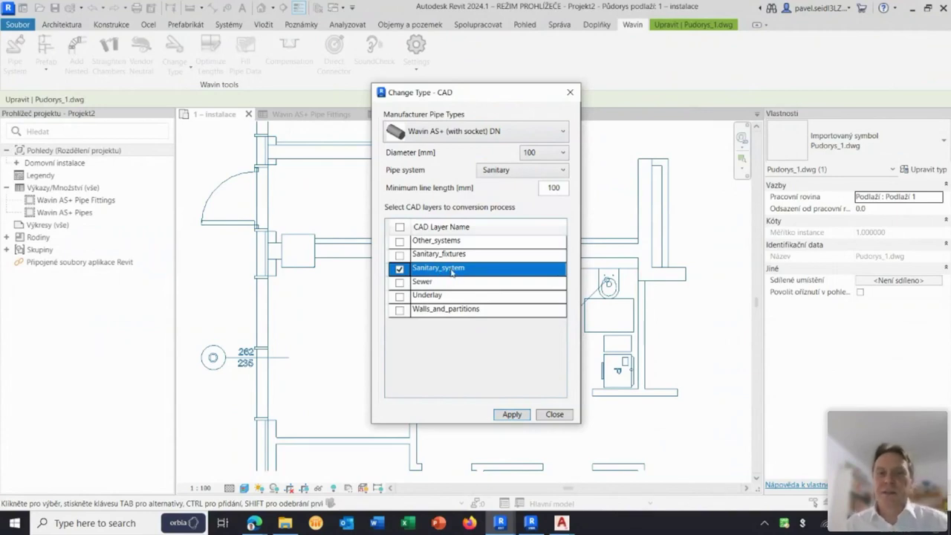
{"action": "left_click", "coordinate": [512, 414]}
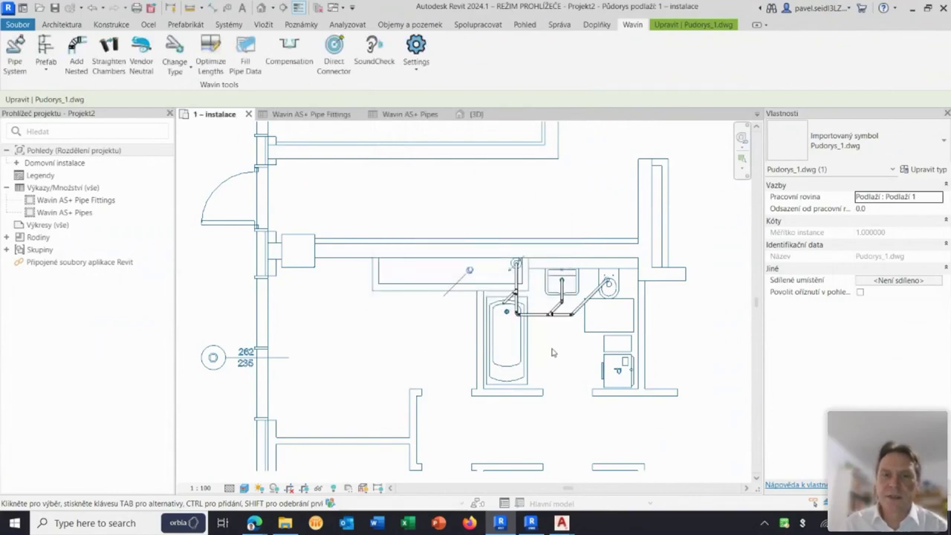
- Zoom to the sink area, select the sink branch pipes and keep their diameter unchanged
{"action": "scroll", "coordinate": [557, 340], "scroll_direction": "up", "scroll_amount": 2}
{"action": "scroll", "coordinate": [554, 332], "scroll_direction": "up", "scroll_amount": 2}
{"action": "middle_click_drag", "start_coordinate": [554, 331], "coordinate": [492, 382]}
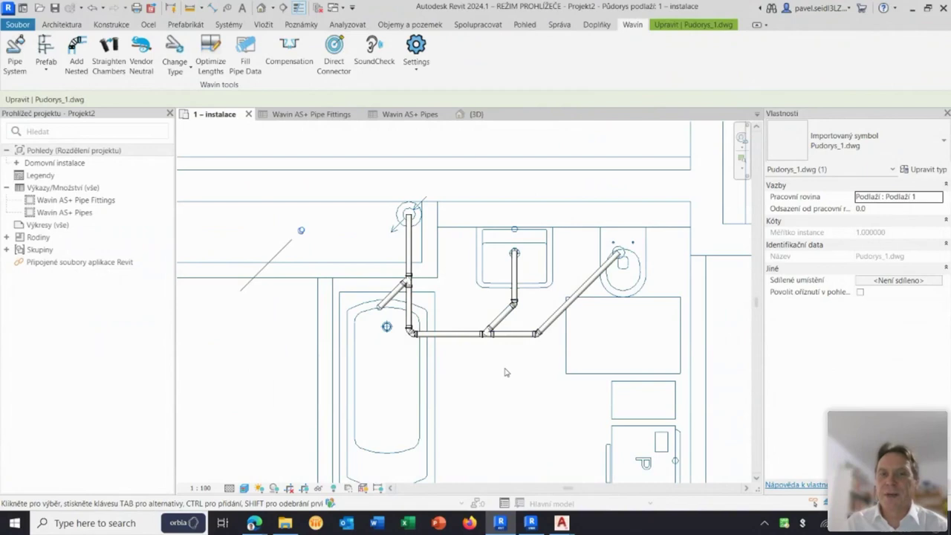
{"action": "middle_click_drag", "start_coordinate": [504, 372], "coordinate": [496, 392]}
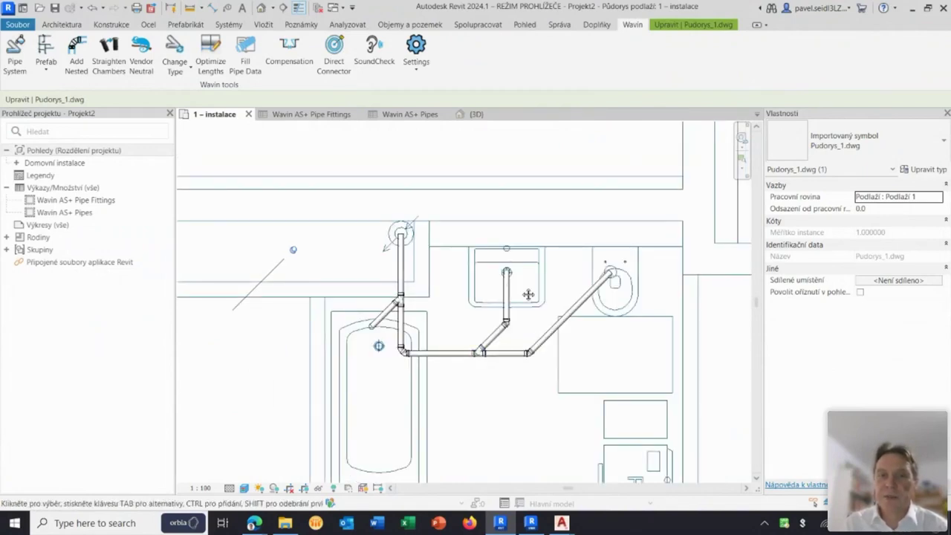
{"action": "middle_click_drag", "start_coordinate": [521, 291], "coordinate": [521, 271]}
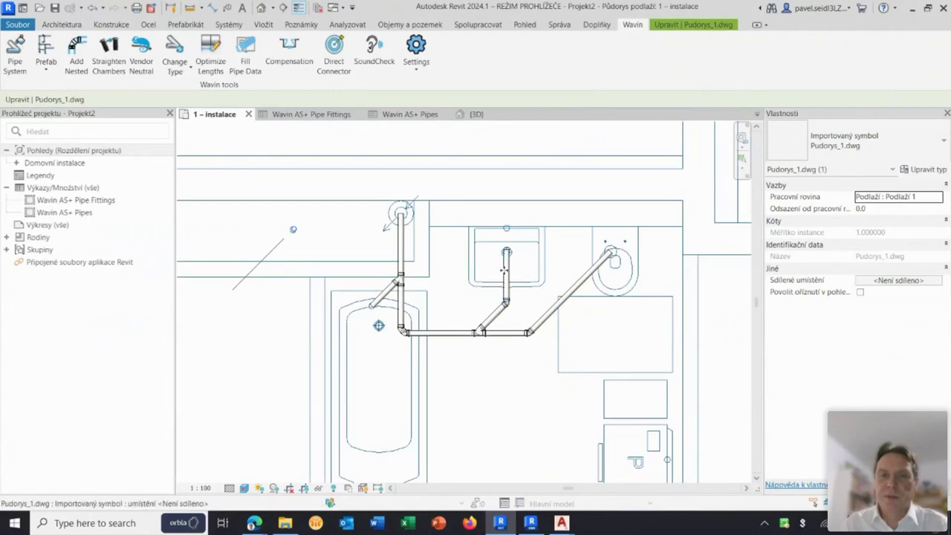
{"action": "key", "text": "Tab"}
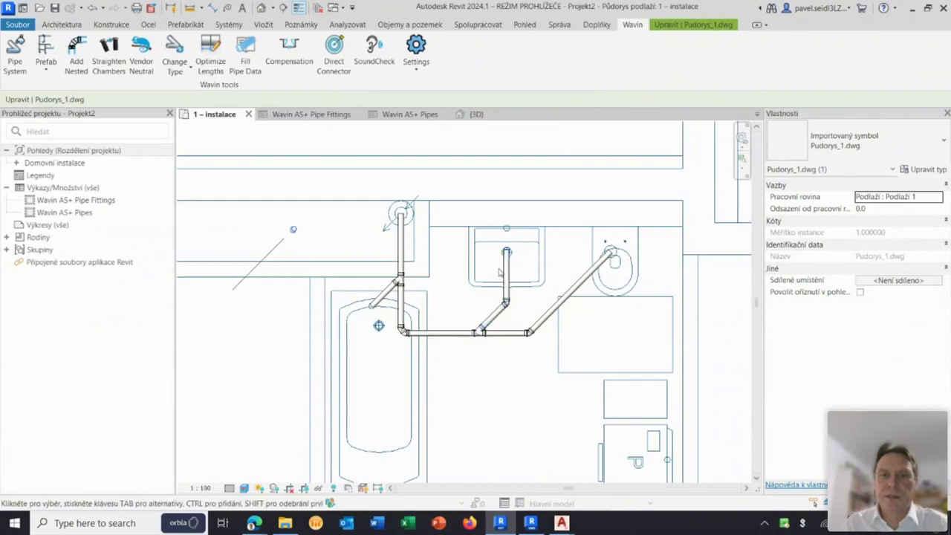
{"action": "key", "text": "Tab"}
{"action": "left_click", "coordinate": [502, 272]}
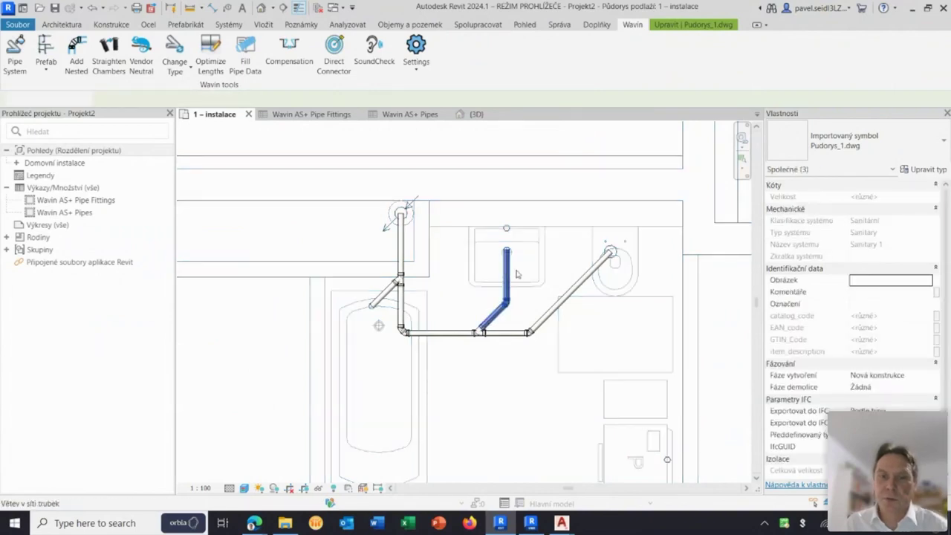
{"action": "left_click", "coordinate": [209, 101]}
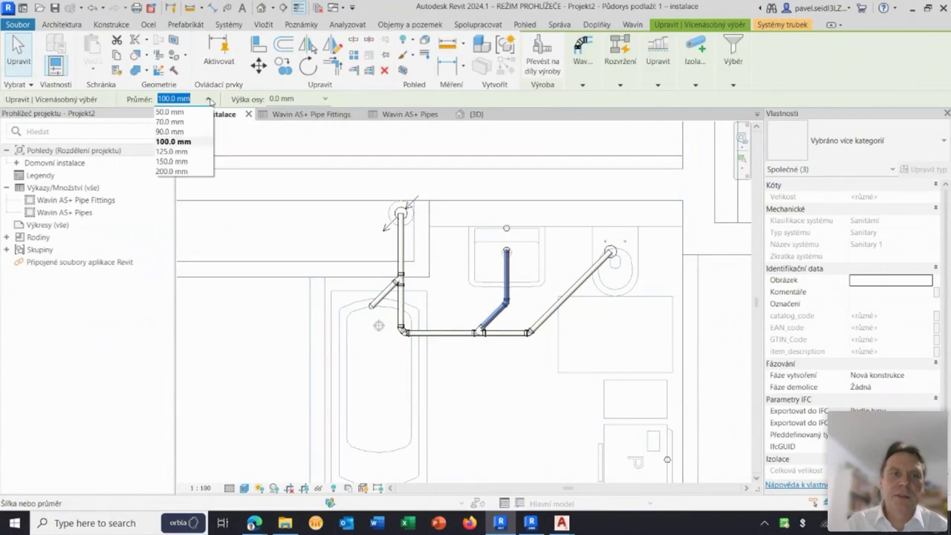
{"action": "left_click", "coordinate": [197, 112]}
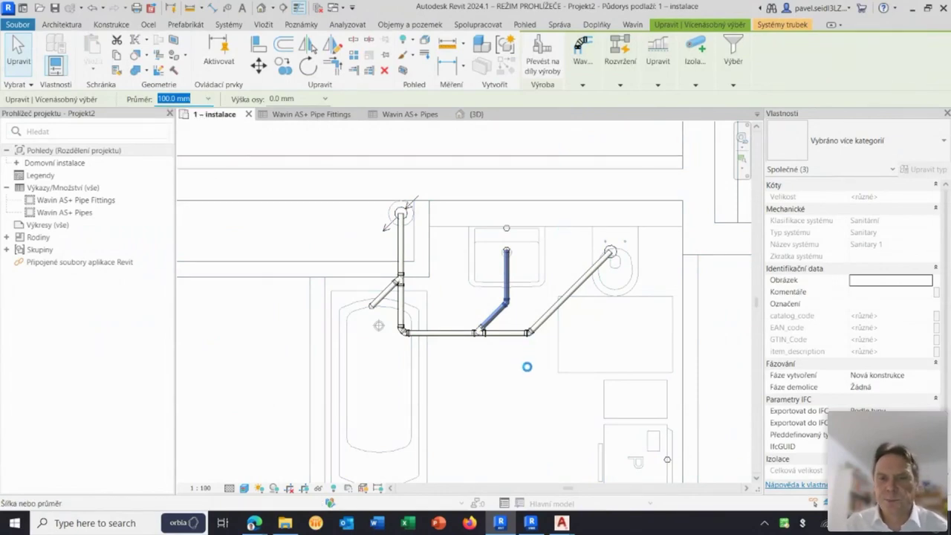
- Select the diagonal bath branch pipe, leave its diameter as is, then deselect it
{"action": "left_click", "coordinate": [488, 371]}
{"action": "scroll", "coordinate": [478, 352], "scroll_direction": "up", "scroll_amount": 5}
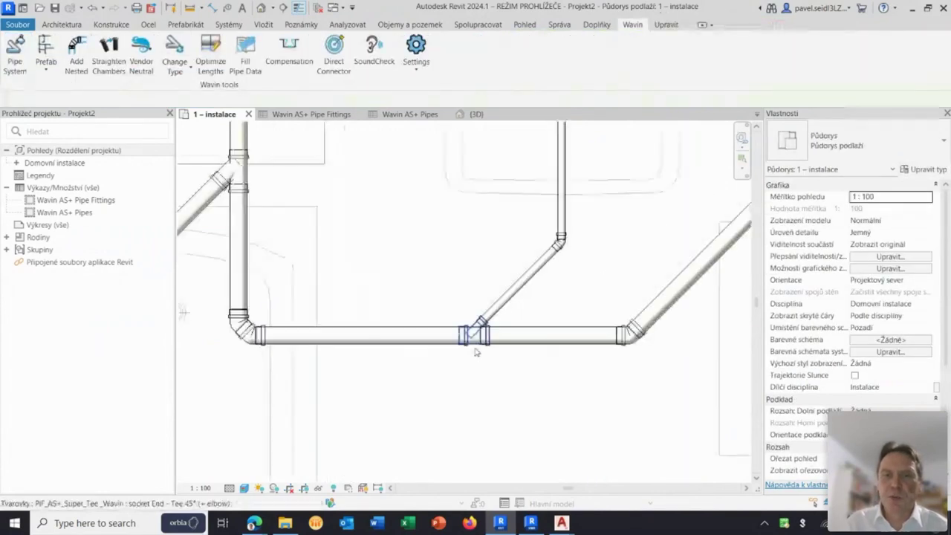
{"action": "scroll", "coordinate": [479, 355], "scroll_direction": "down", "scroll_amount": 2}
{"action": "scroll", "coordinate": [501, 371], "scroll_direction": "down", "scroll_amount": 2}
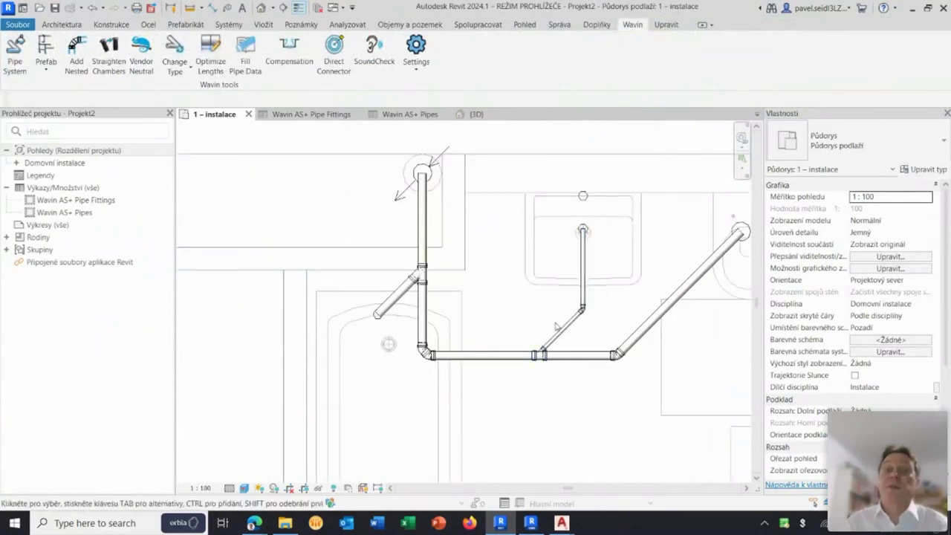
{"action": "scroll", "coordinate": [490, 297], "scroll_direction": "up", "scroll_amount": 1}
{"action": "scroll", "coordinate": [395, 308], "scroll_direction": "up", "scroll_amount": 1}
{"action": "left_click", "coordinate": [395, 305]}
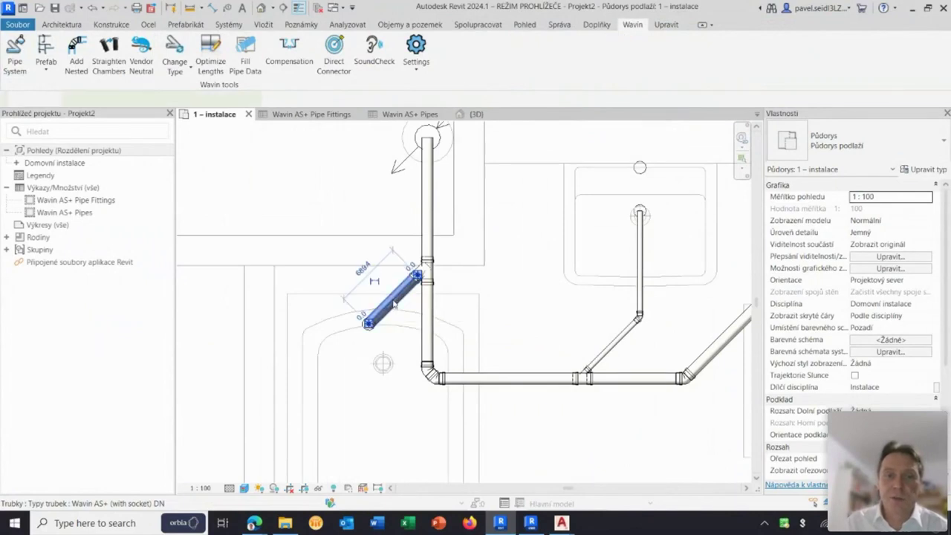
{"action": "left_click", "coordinate": [162, 99]}
{"action": "left_click", "coordinate": [142, 116]}
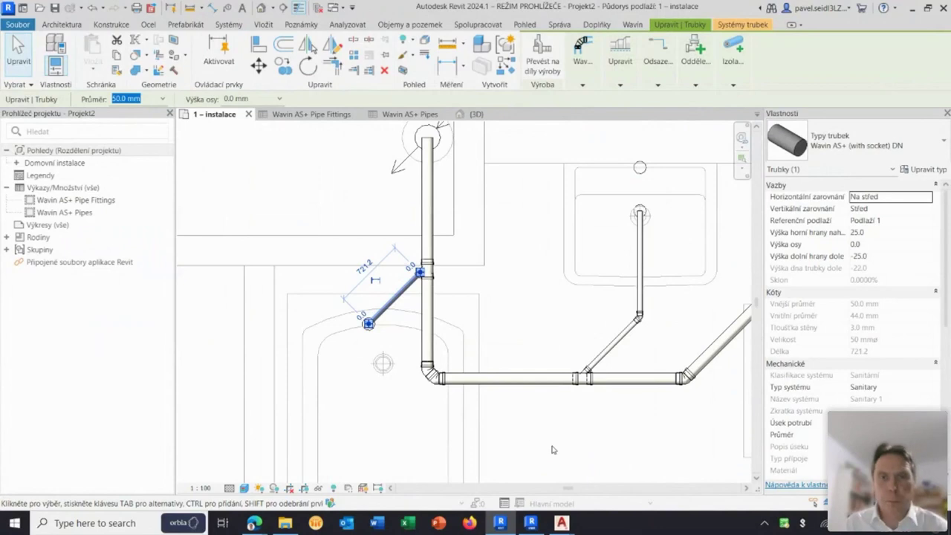
{"action": "scroll", "coordinate": [566, 444], "scroll_direction": "down", "scroll_amount": 1}
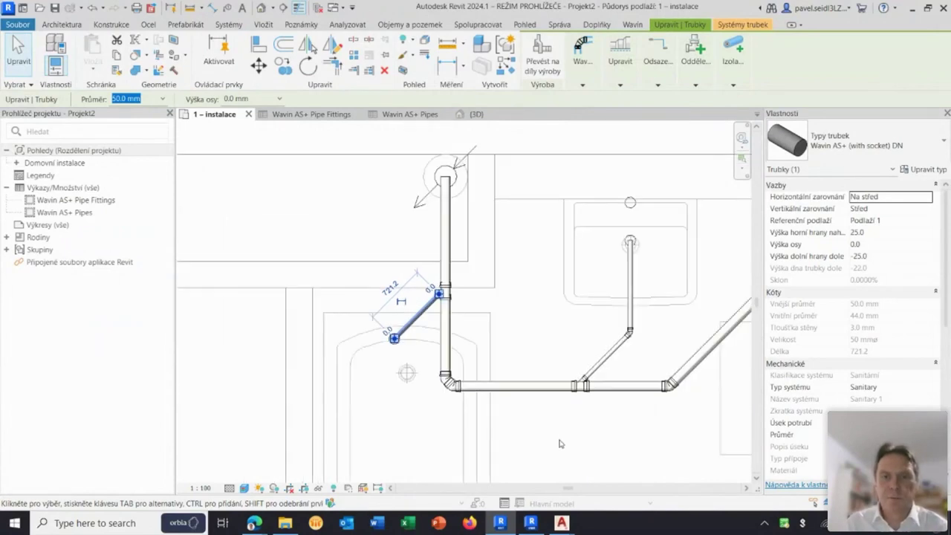
{"action": "left_click", "coordinate": [580, 434]}
{"action": "middle_click_drag", "start_coordinate": [580, 435], "coordinate": [461, 449]}
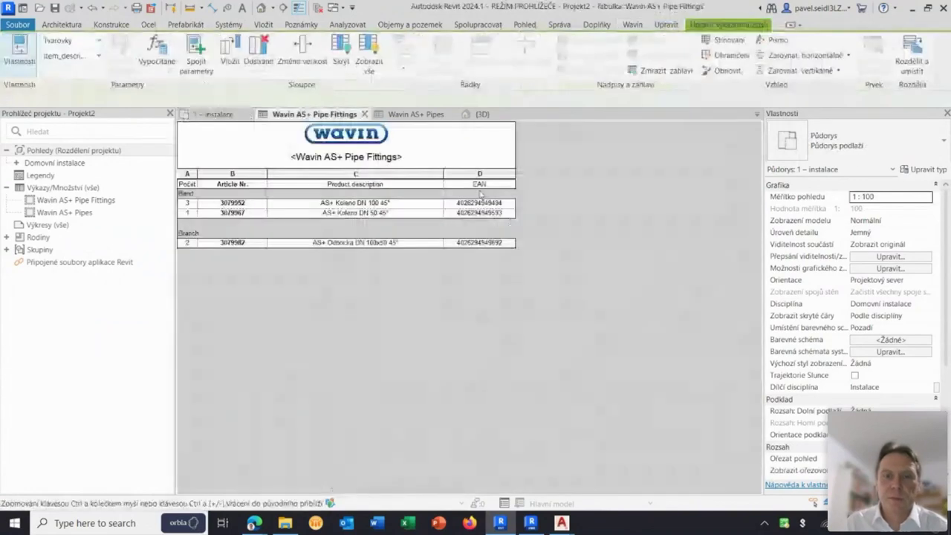
- Review the DN 50, DN 100 elbow and 100x50 branch rows and the Pipes schedule, then return to 1 – instalace
{"action": "left_click", "coordinate": [394, 214]}
{"action": "left_click", "coordinate": [395, 206]}
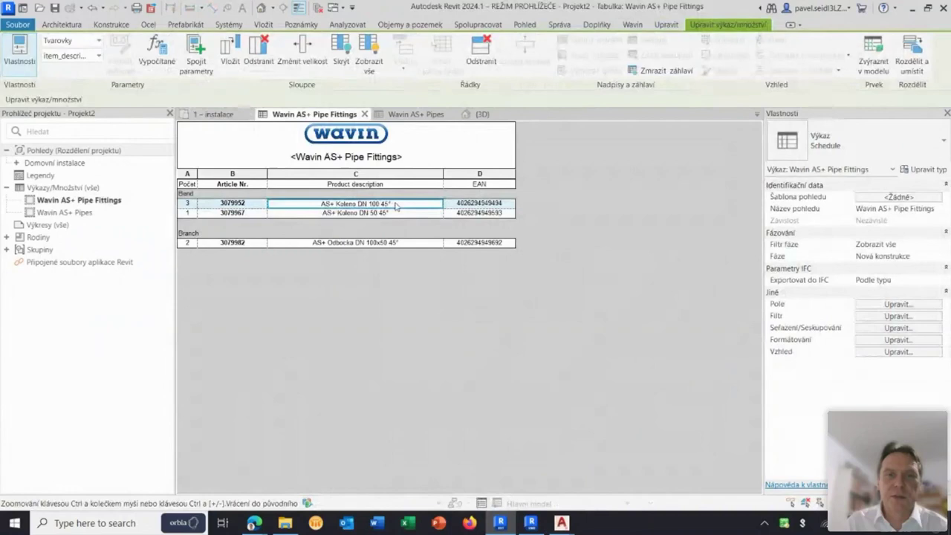
{"action": "left_click", "coordinate": [357, 243]}
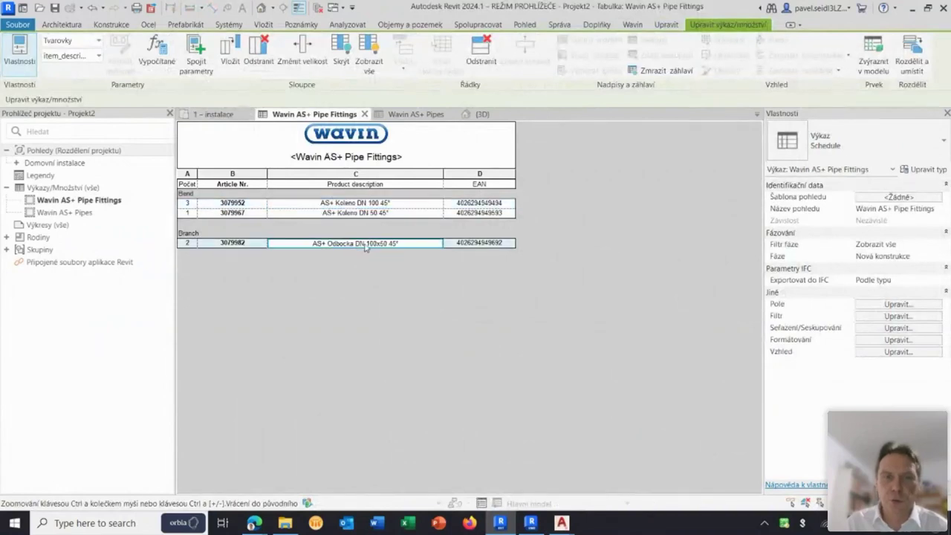
{"action": "left_click", "coordinate": [414, 114]}
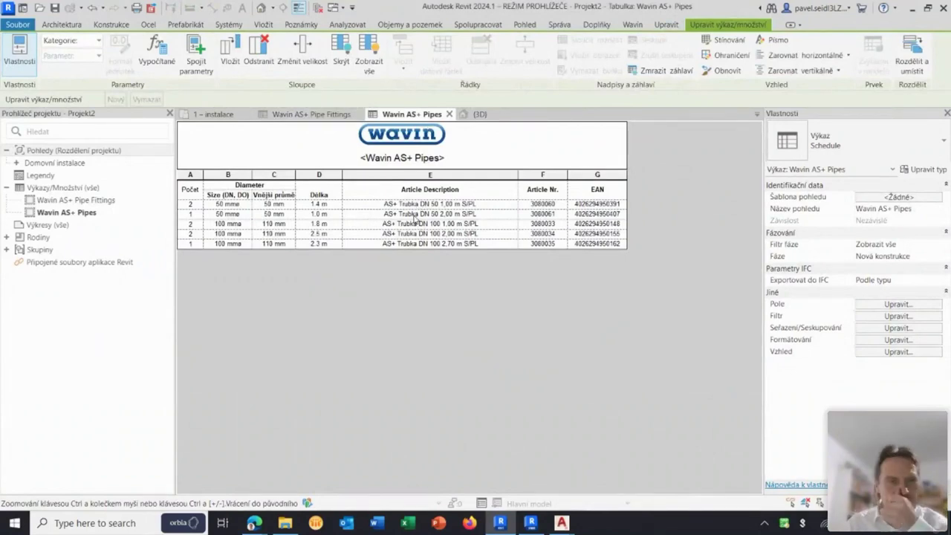
{"action": "left_click", "coordinate": [311, 113]}
{"action": "left_click", "coordinate": [214, 114]}
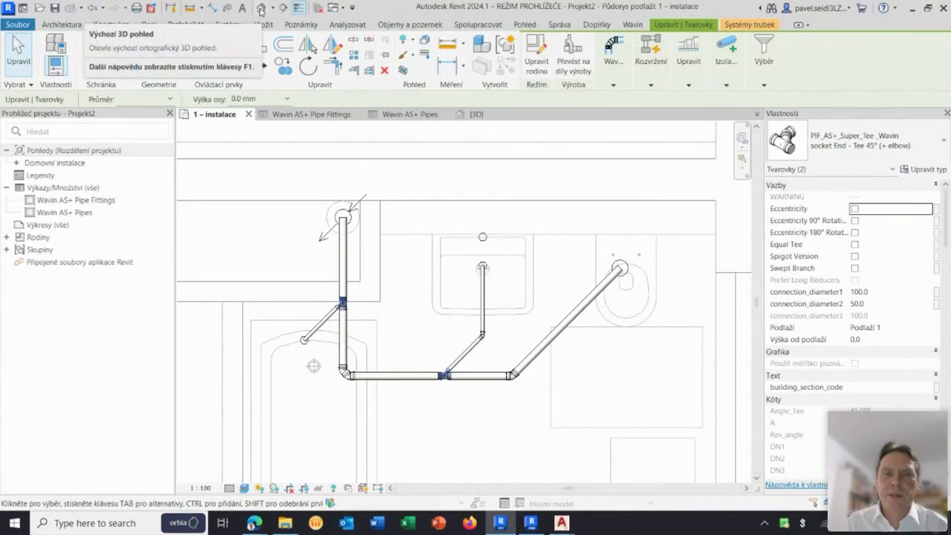
- Show the pipes in the default 3D view at fine detail with a lighter visual style
{"action": "key", "text": "Escape"}
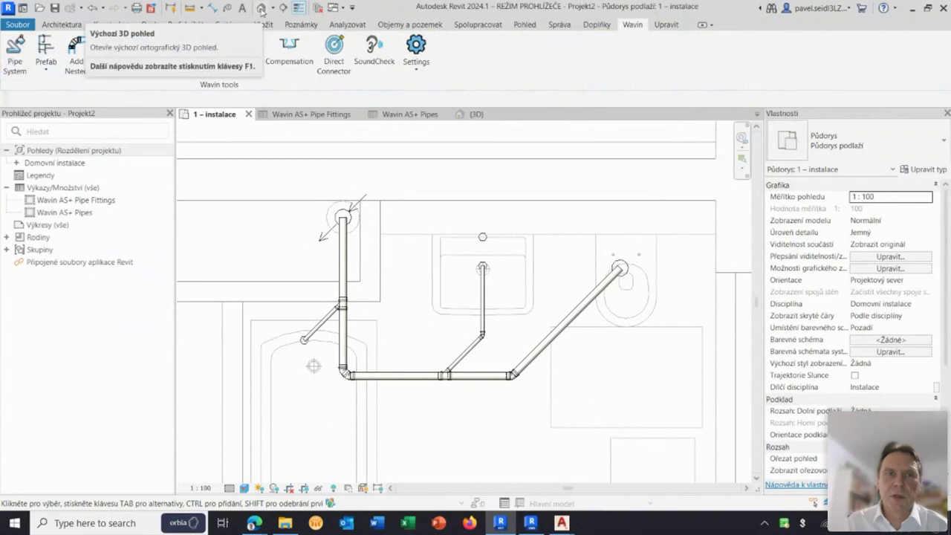
{"action": "left_click", "coordinate": [261, 9]}
{"action": "scroll", "coordinate": [442, 333], "scroll_direction": "up", "scroll_amount": 2}
{"action": "scroll", "coordinate": [424, 333], "scroll_direction": "up", "scroll_amount": 2}
{"action": "scroll", "coordinate": [401, 333], "scroll_direction": "up", "scroll_amount": 3}
{"action": "scroll", "coordinate": [374, 332], "scroll_direction": "up", "scroll_amount": 3}
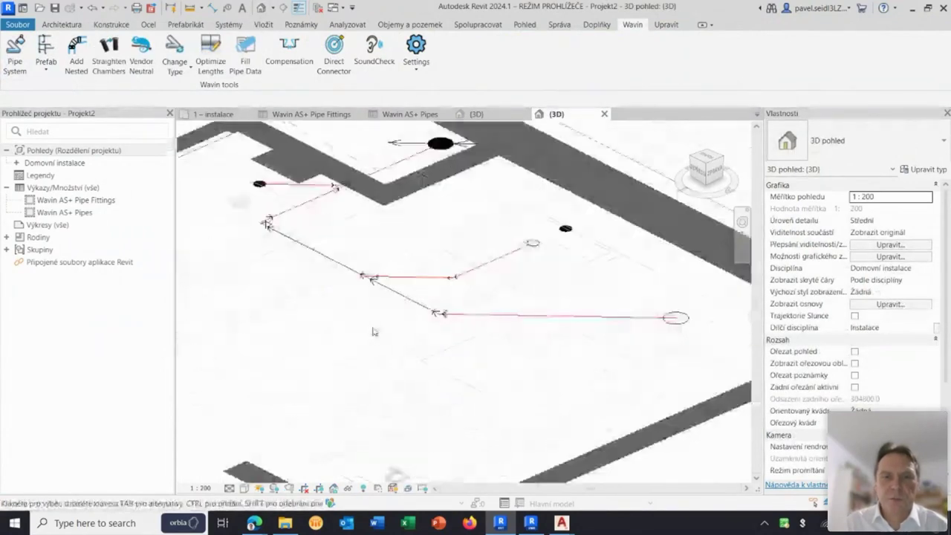
{"action": "left_click", "coordinate": [243, 479]}
{"action": "left_click", "coordinate": [245, 487]}
{"action": "left_click", "coordinate": [267, 471]}
{"action": "middle_click_drag", "start_coordinate": [399, 253], "coordinate": [346, 358]}
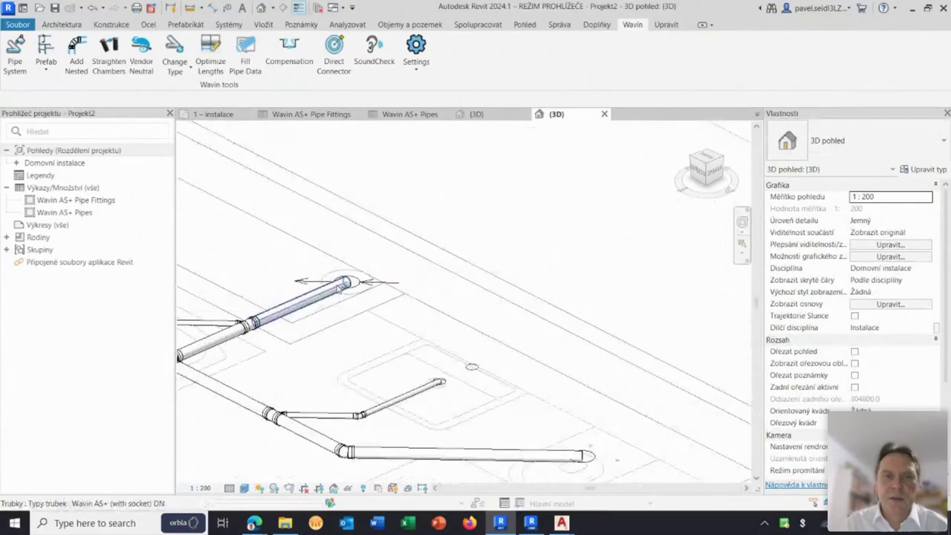
- Draw a new pipe from the main run's end: a rising leg, then a horizontal leg
{"action": "left_click", "coordinate": [341, 283]}
{"action": "right_click", "coordinate": [345, 276]}
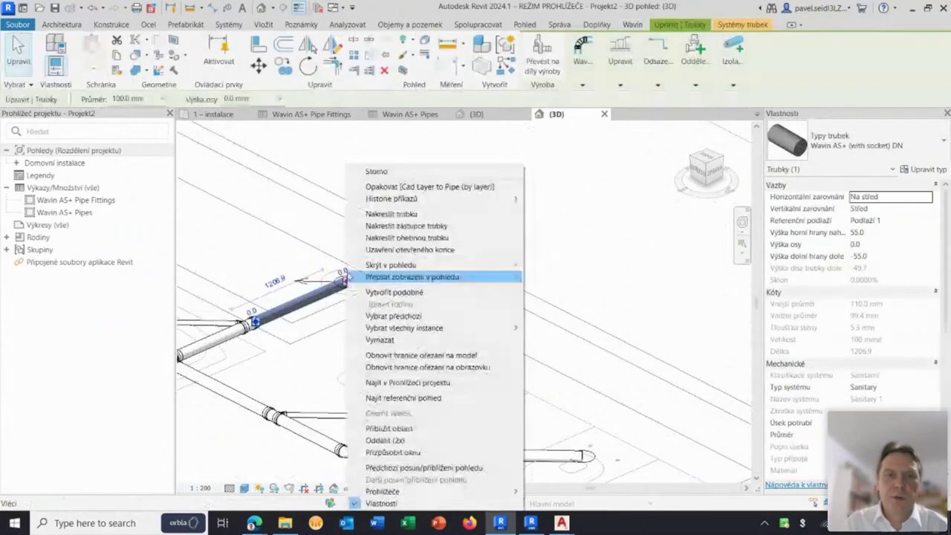
{"action": "left_click", "coordinate": [402, 214]}
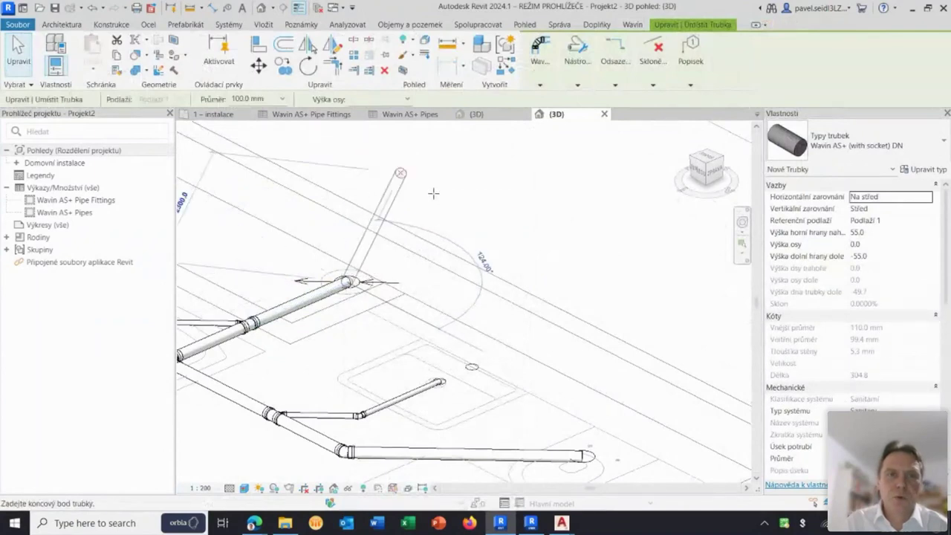
{"action": "scroll", "coordinate": [447, 257], "scroll_direction": "down", "scroll_amount": 2}
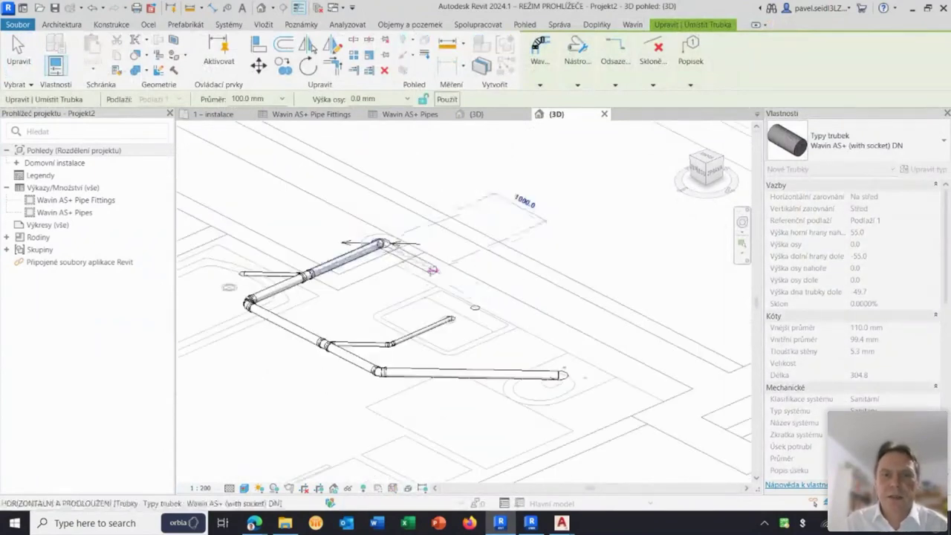
{"action": "left_click", "coordinate": [432, 269]}
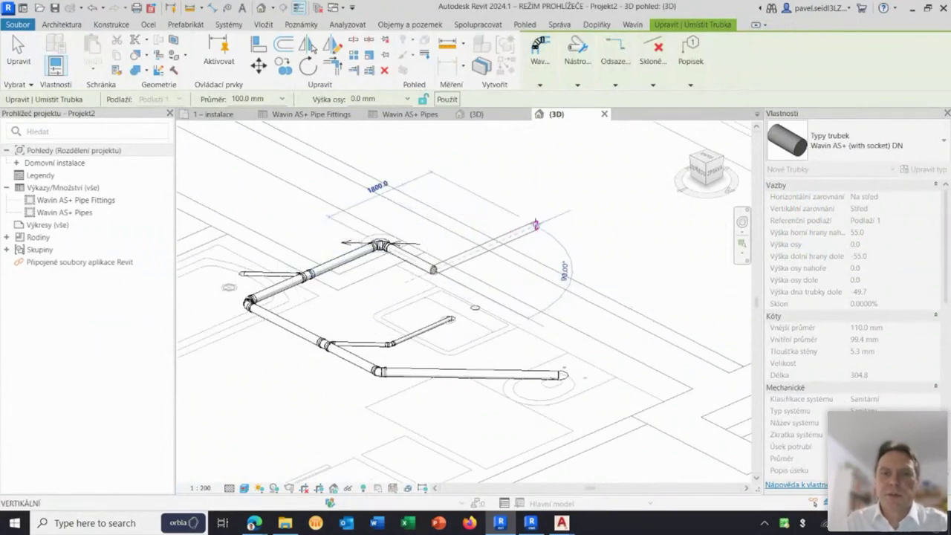
{"action": "left_click", "coordinate": [536, 224]}
{"action": "key", "text": "Escape"}
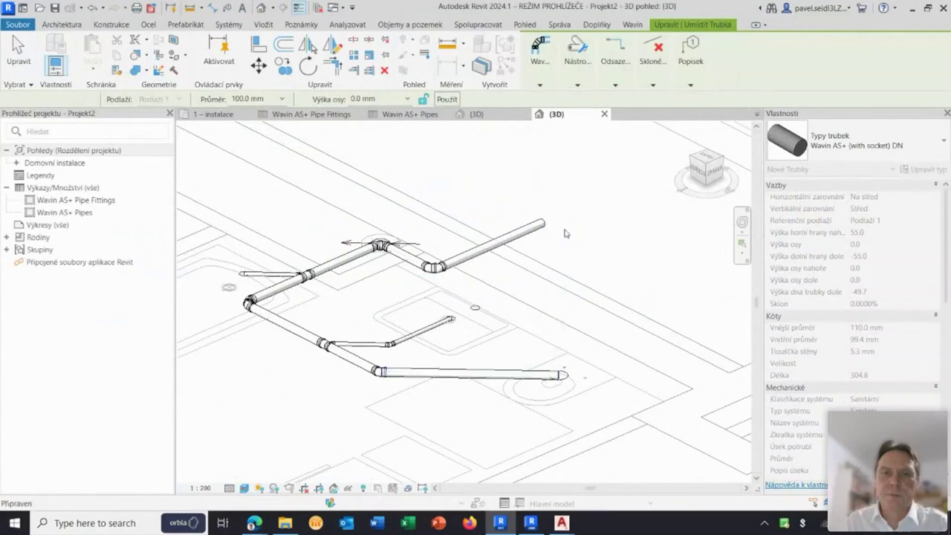
- Close the 3D view and check that the new vertical pipe leg is 1783.9 mm long
{"action": "left_click", "coordinate": [604, 114]}
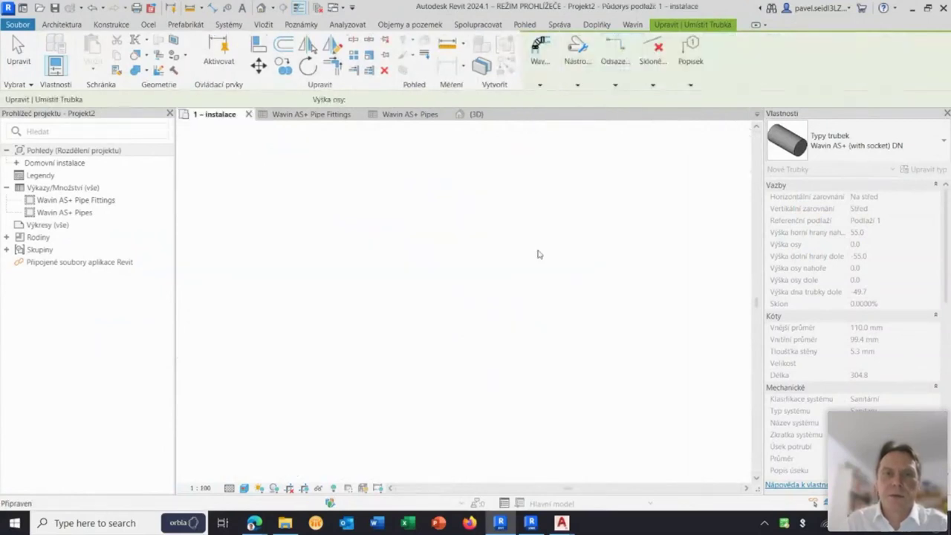
{"action": "scroll", "coordinate": [431, 302], "scroll_direction": "down", "scroll_amount": 2}
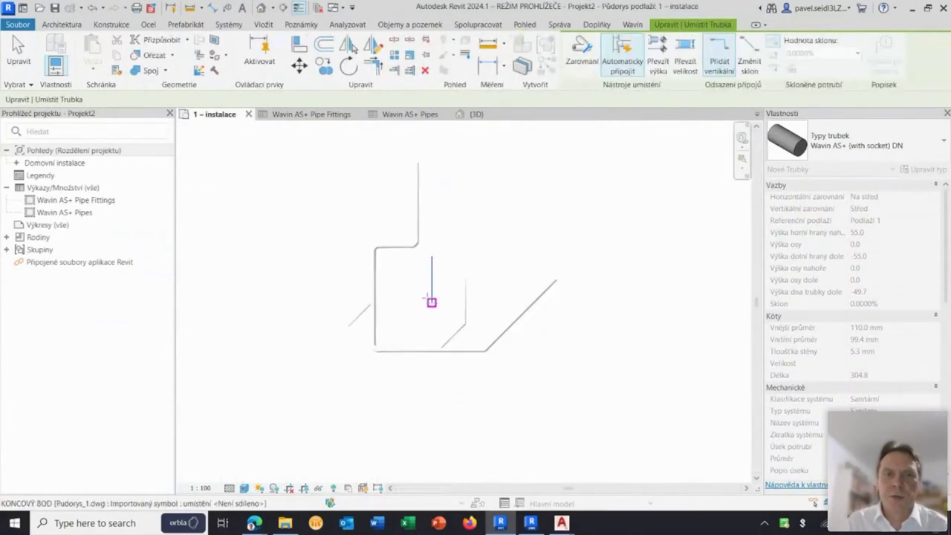
{"action": "key", "text": "Escape"}
{"action": "left_click", "coordinate": [413, 236]}
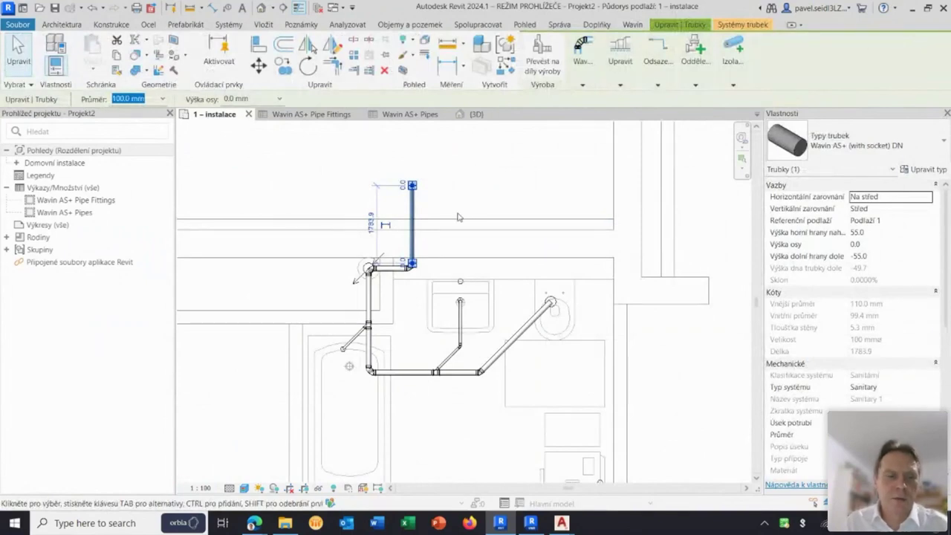
{"action": "left_click", "coordinate": [465, 190]}
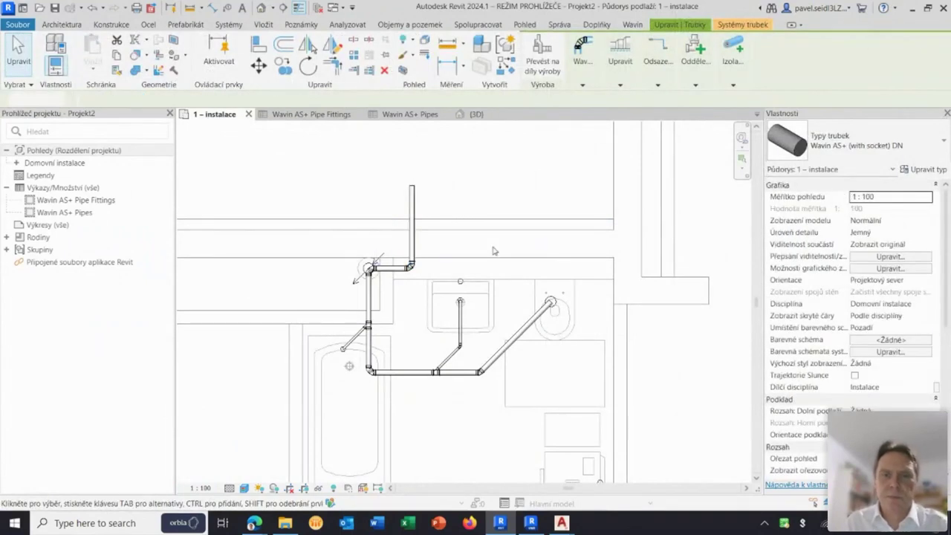
- Give the whole connected pipe network a 2750.0 mm middle elevation, then view it in 3D
{"action": "key", "text": "Tab"}
{"action": "left_click", "coordinate": [518, 338]}
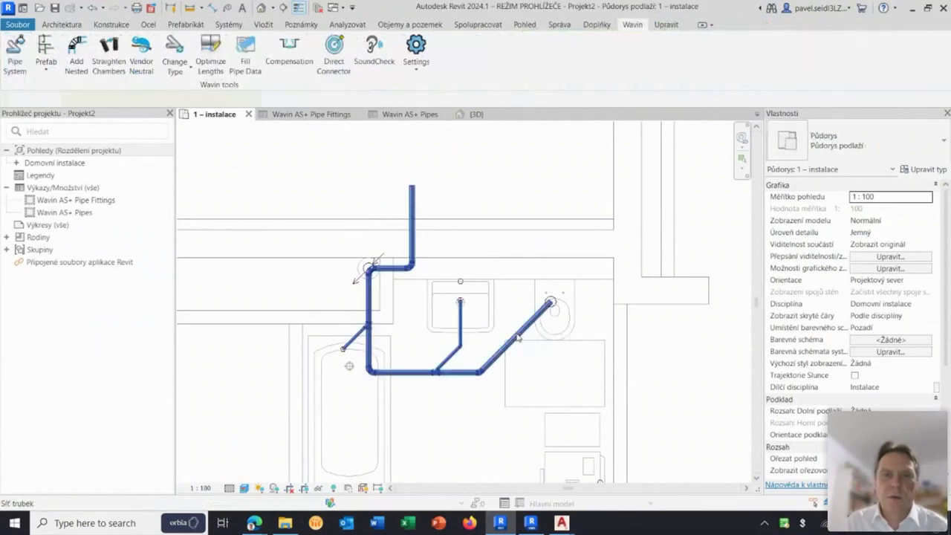
{"action": "left_click", "coordinate": [325, 99]}
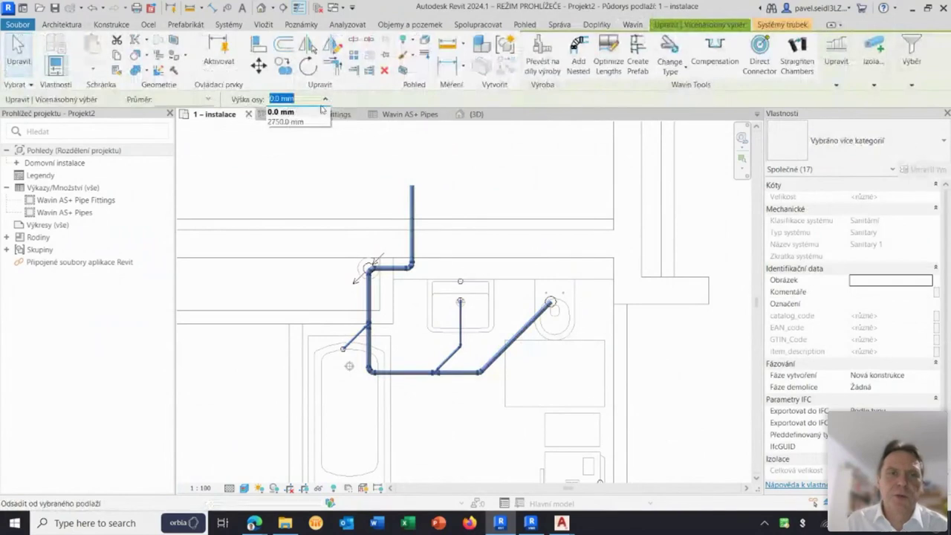
{"action": "left_click", "coordinate": [297, 122]}
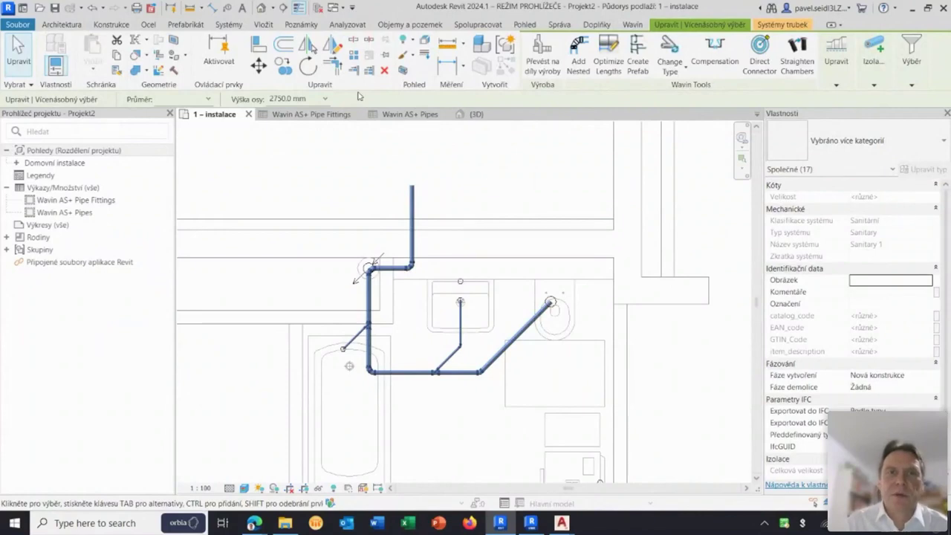
{"action": "key", "text": "Escape"}
{"action": "left_click", "coordinate": [264, 8]}
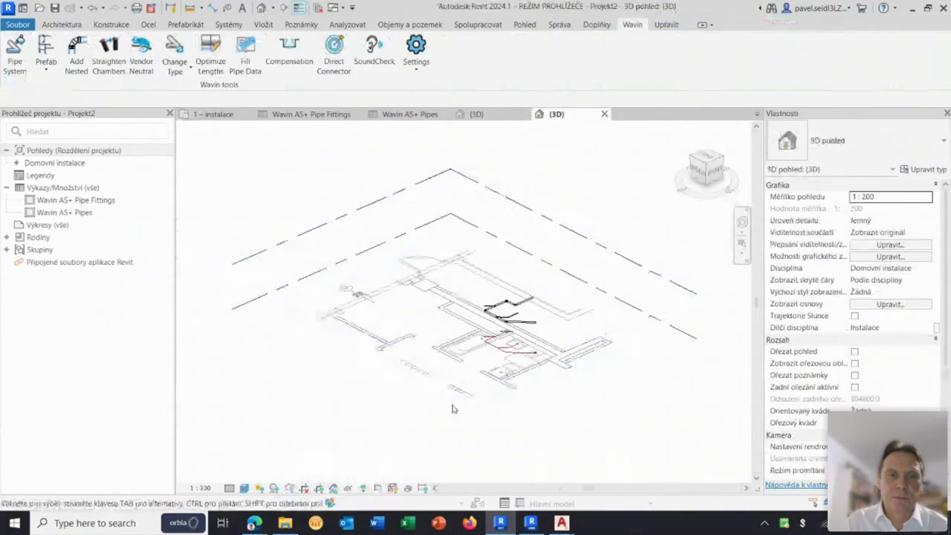
- Inspect the raised network in 3D, then close the 3D view back to the floor plan
{"action": "scroll", "coordinate": [535, 326], "scroll_direction": "up", "scroll_amount": 2}
{"action": "scroll", "coordinate": [535, 326], "scroll_direction": "up", "scroll_amount": 2}
{"action": "scroll", "coordinate": [476, 327], "scroll_direction": "up", "scroll_amount": 1}
{"action": "scroll", "coordinate": [475, 320], "scroll_direction": "up", "scroll_amount": 2}
{"action": "scroll", "coordinate": [474, 306], "scroll_direction": "down", "scroll_amount": 4}
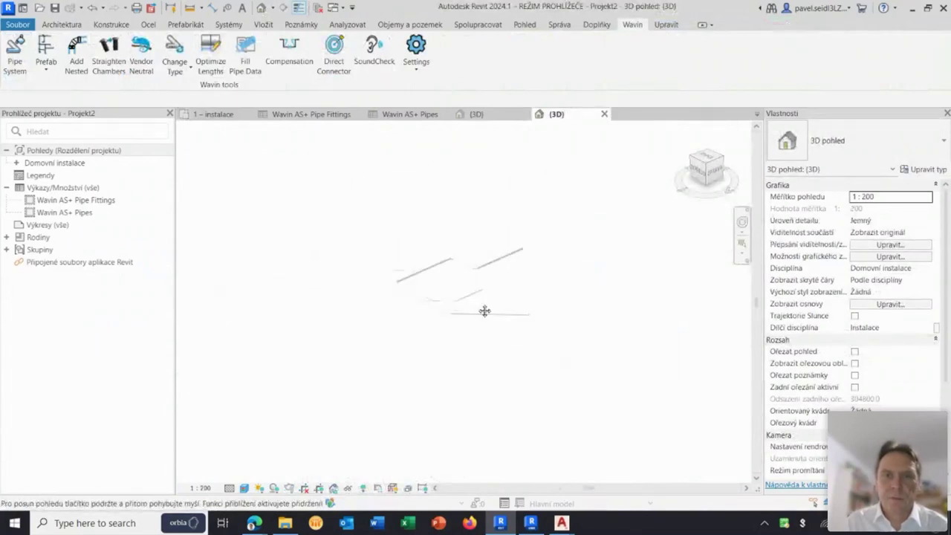
{"action": "left_click", "coordinate": [604, 113]}
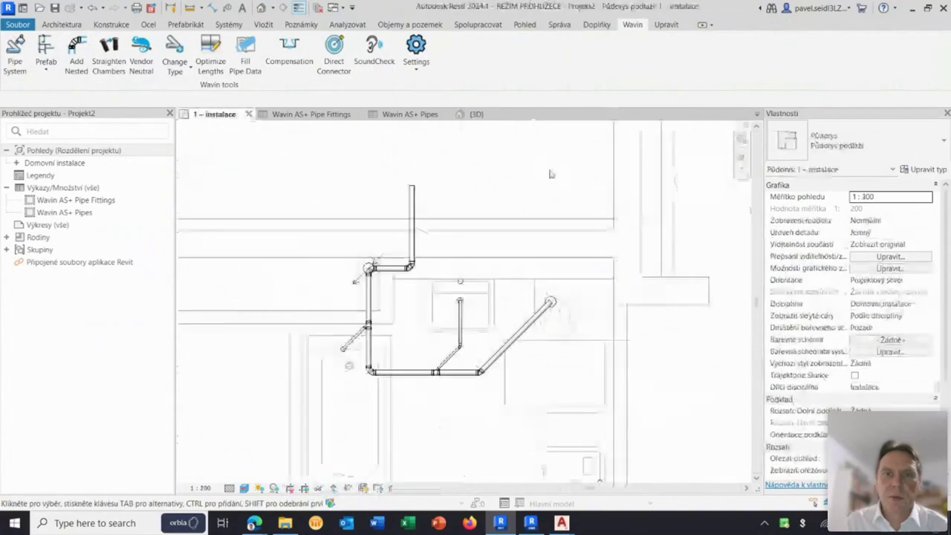
{"action": "scroll", "coordinate": [530, 325], "scroll_direction": "down", "scroll_amount": 2}
{"action": "scroll", "coordinate": [541, 243], "scroll_direction": "down", "scroll_amount": 1}
{"action": "scroll", "coordinate": [540, 243], "scroll_direction": "down", "scroll_amount": 1}
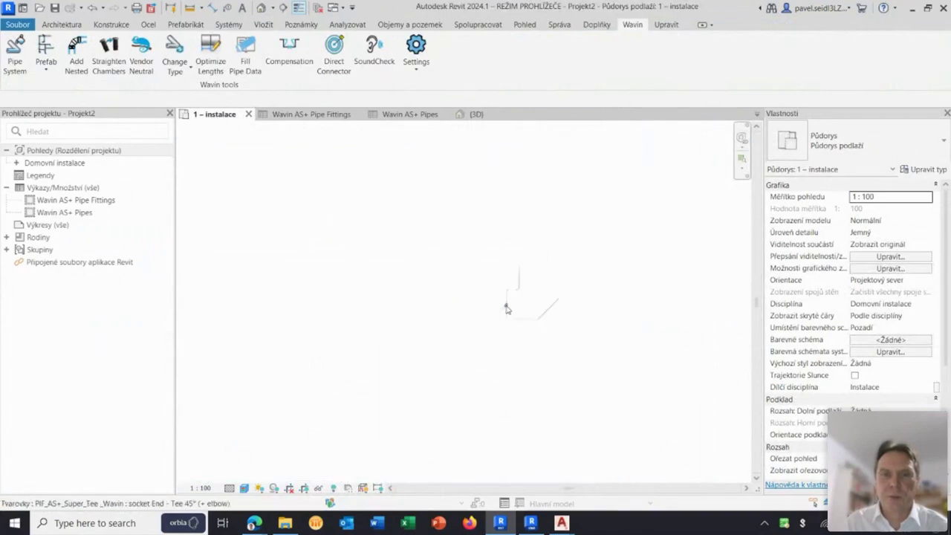
{"action": "scroll", "coordinate": [500, 301], "scroll_direction": "up", "scroll_amount": 1}
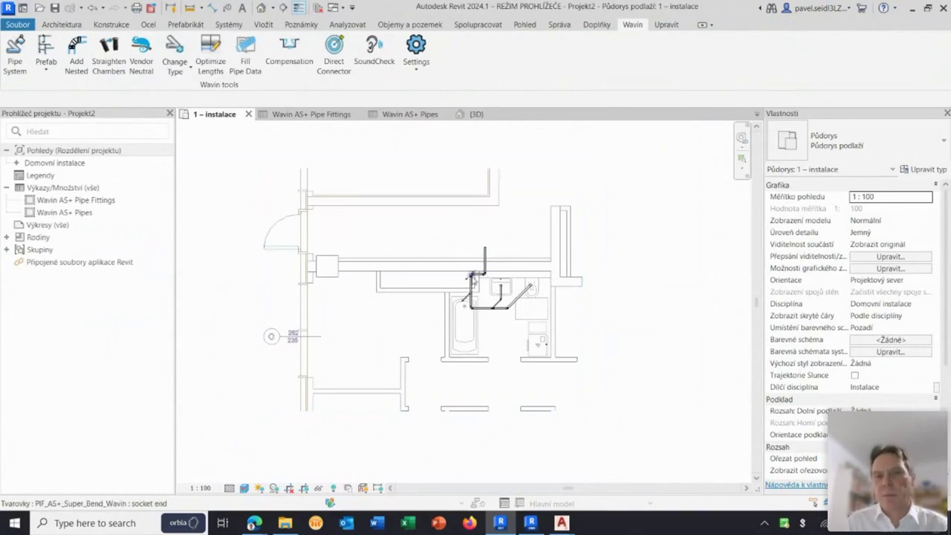
{"action": "scroll", "coordinate": [510, 316], "scroll_direction": "up", "scroll_amount": 1}
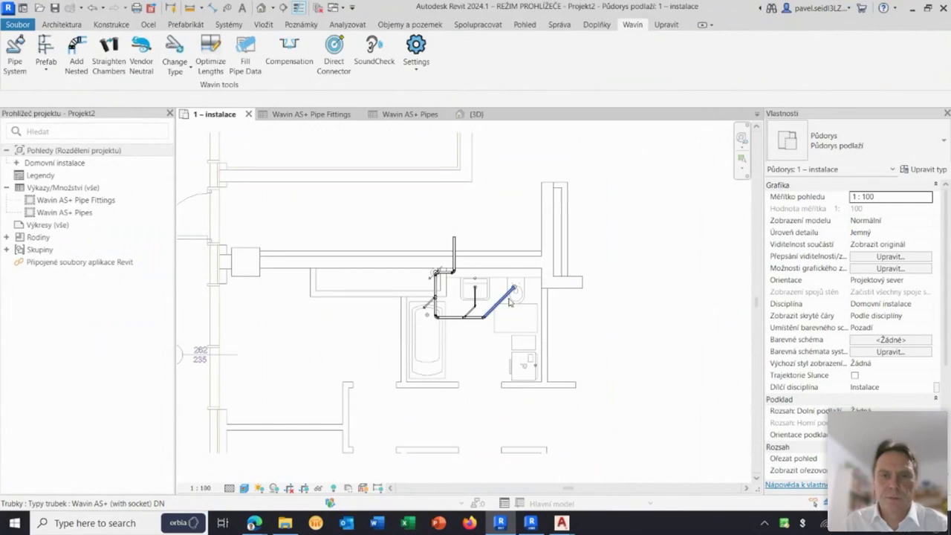
- Delete the entire connected pipe network, then undo the deletion
{"action": "key", "text": "Tab"}
{"action": "key", "text": "Tab"}
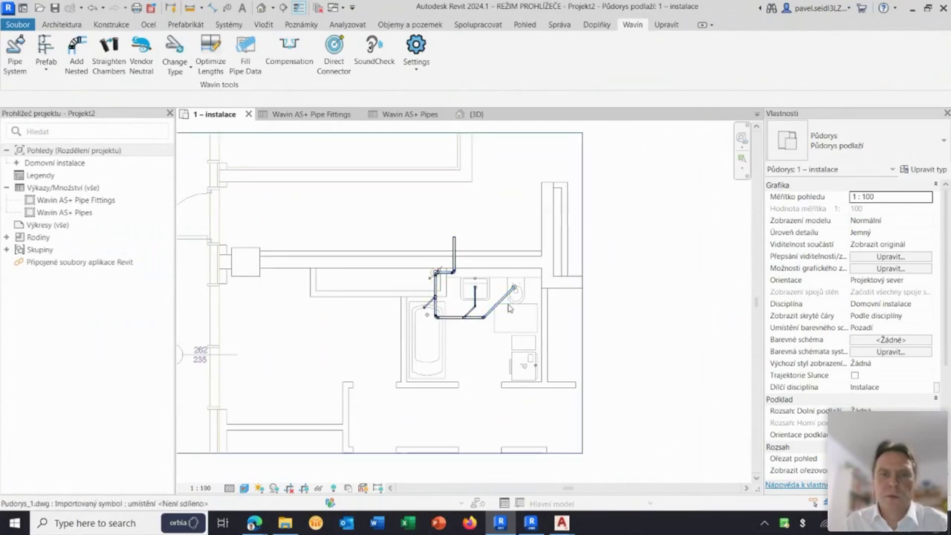
{"action": "key", "text": "Tab"}
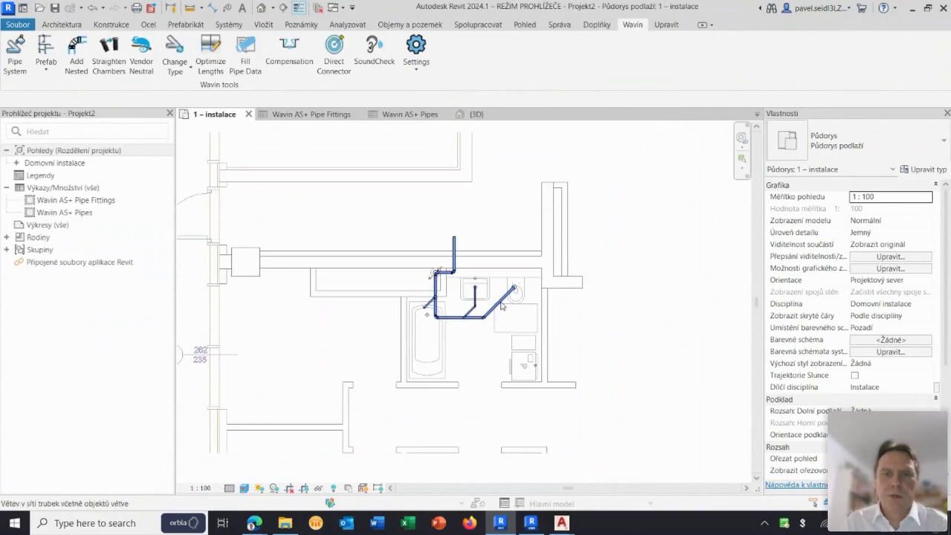
{"action": "left_click", "coordinate": [505, 305]}
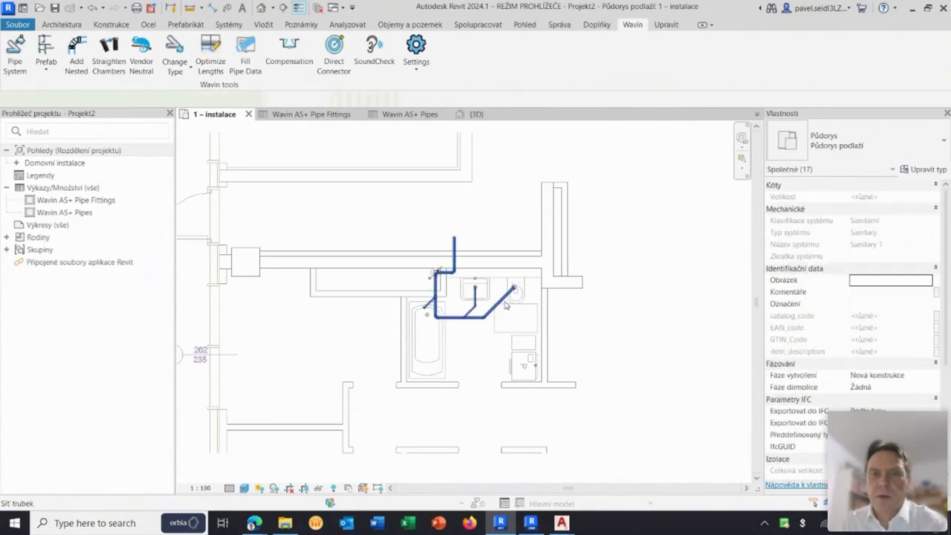
{"action": "key", "text": "Delete"}
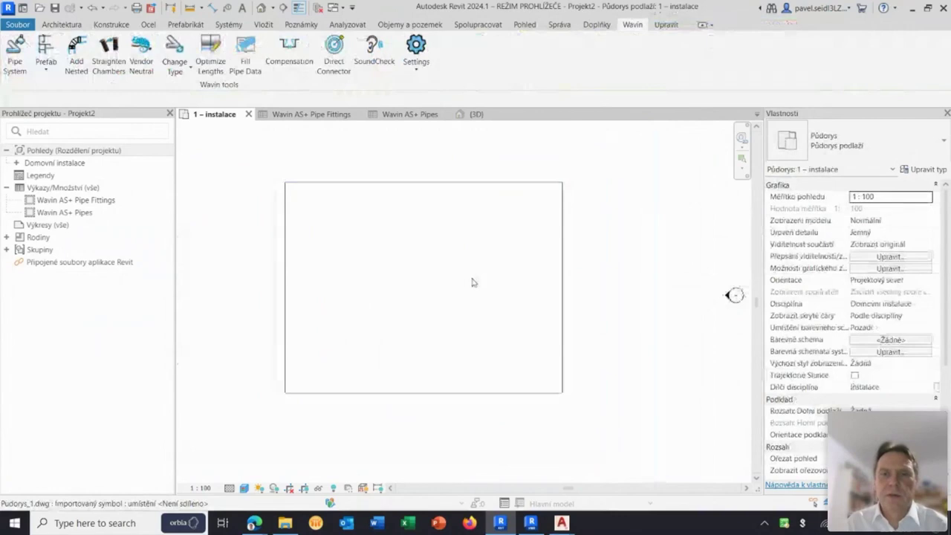
{"action": "key", "text": "ctrl+z"}
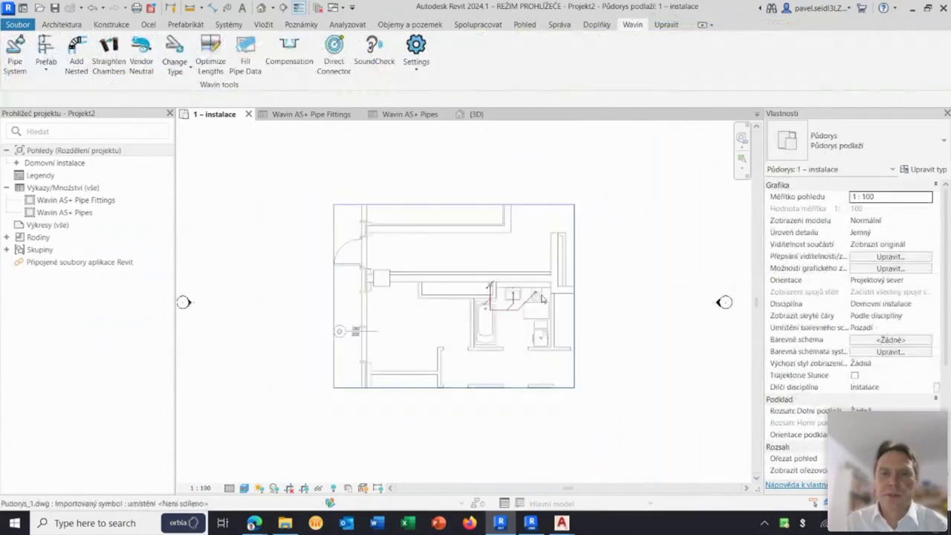
{"action": "scroll", "coordinate": [520, 307], "scroll_direction": "up", "scroll_amount": 1}
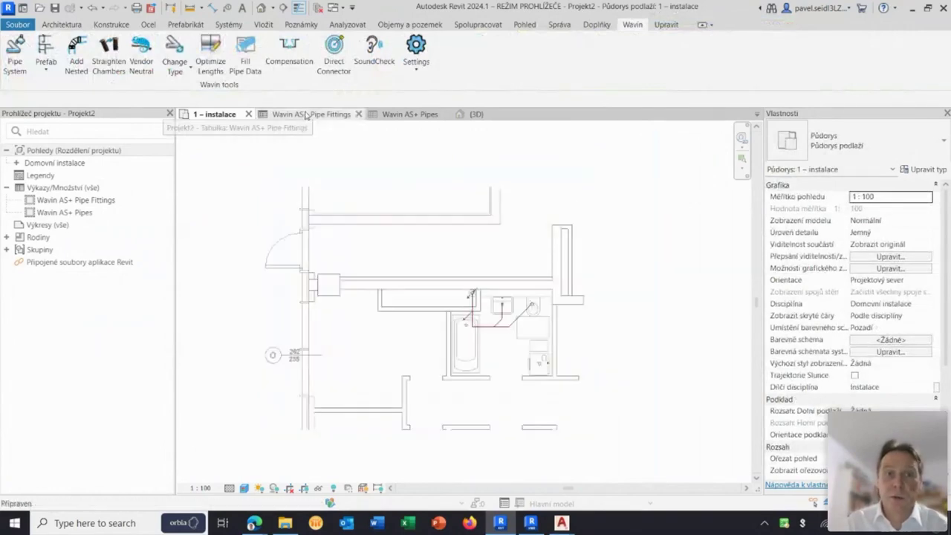
{"action": "left_click", "coordinate": [312, 115]}
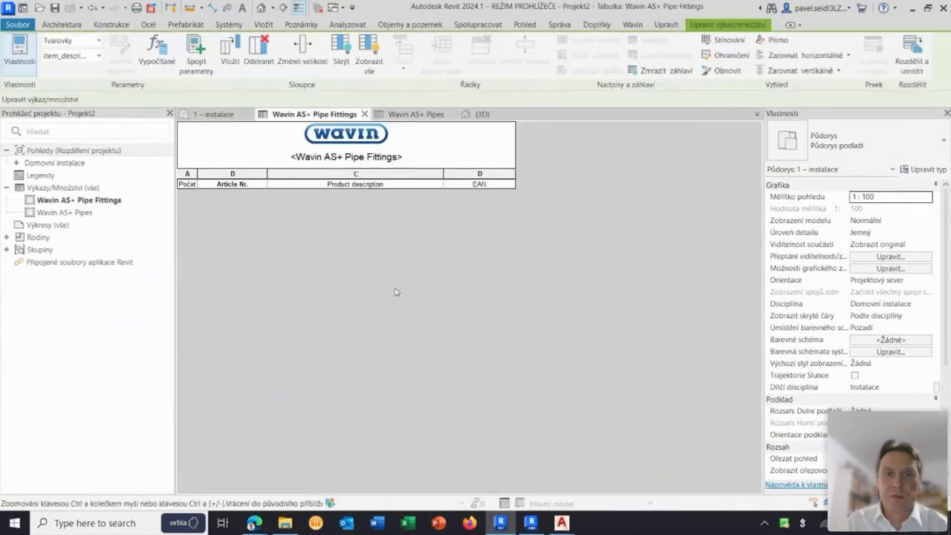
{"action": "left_click", "coordinate": [412, 113]}
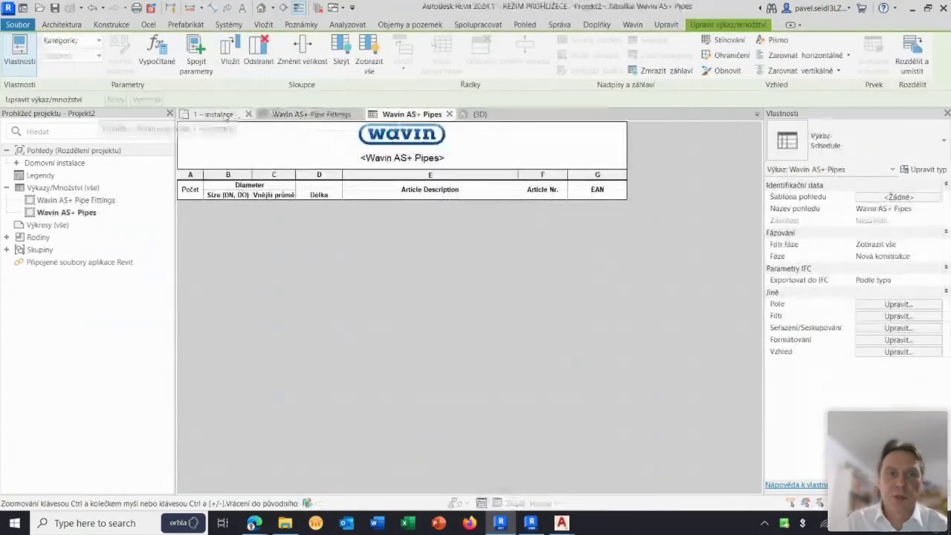
{"action": "left_click", "coordinate": [214, 114]}
{"action": "scroll", "coordinate": [480, 314], "scroll_direction": "up", "scroll_amount": 1}
{"action": "scroll", "coordinate": [480, 314], "scroll_direction": "up", "scroll_amount": 2}
{"action": "scroll", "coordinate": [480, 314], "scroll_direction": "up", "scroll_amount": 2}
{"action": "scroll", "coordinate": [481, 332], "scroll_direction": "up", "scroll_amount": 1}
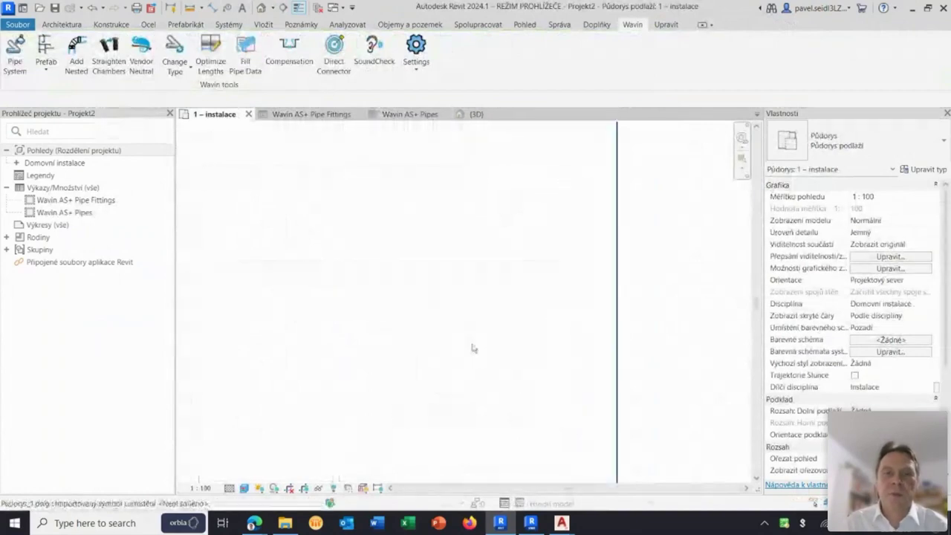
{"action": "scroll", "coordinate": [487, 258], "scroll_direction": "up", "scroll_amount": 1}
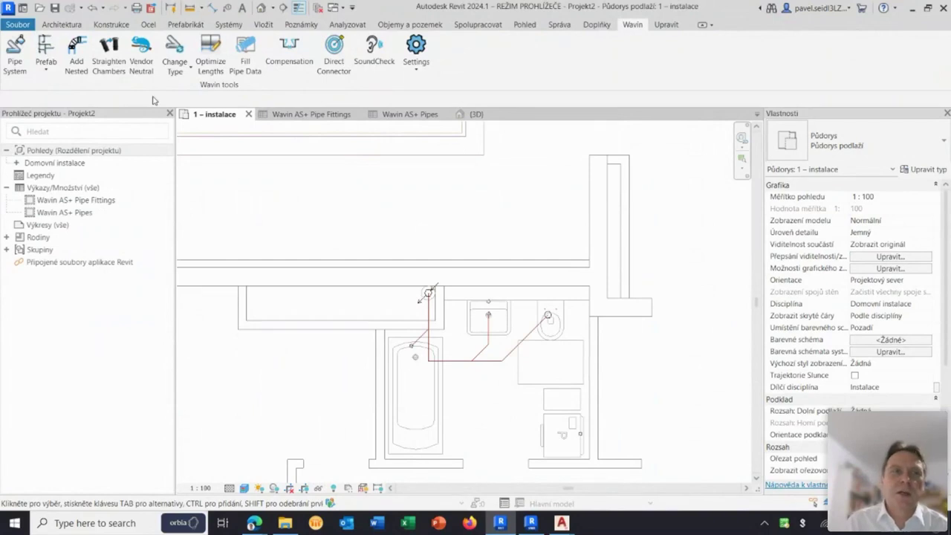
- Start CAD-object-to-pipe conversion on the imported DWG with Wavin AS+ (with socket) DN, 100 mm, Sanitary
{"action": "left_click", "coordinate": [177, 71]}
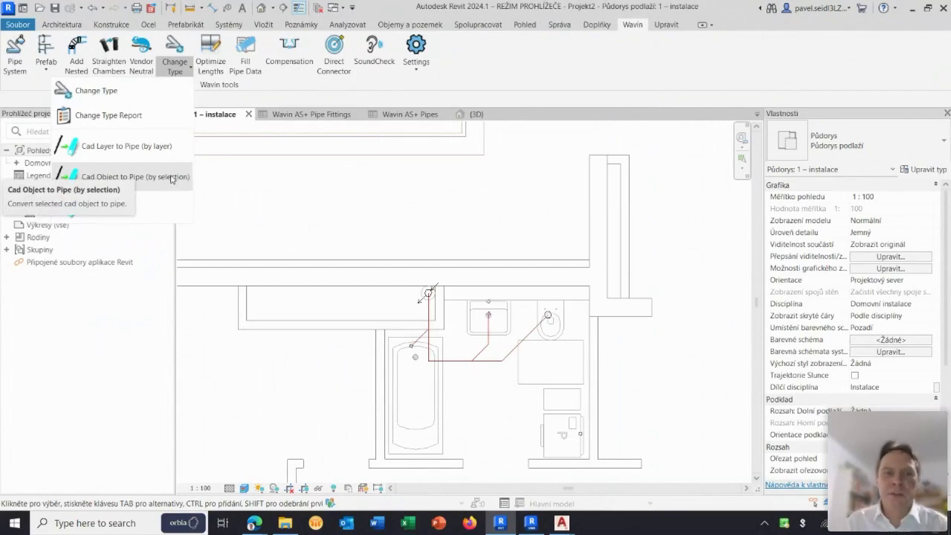
{"action": "left_click", "coordinate": [171, 177]}
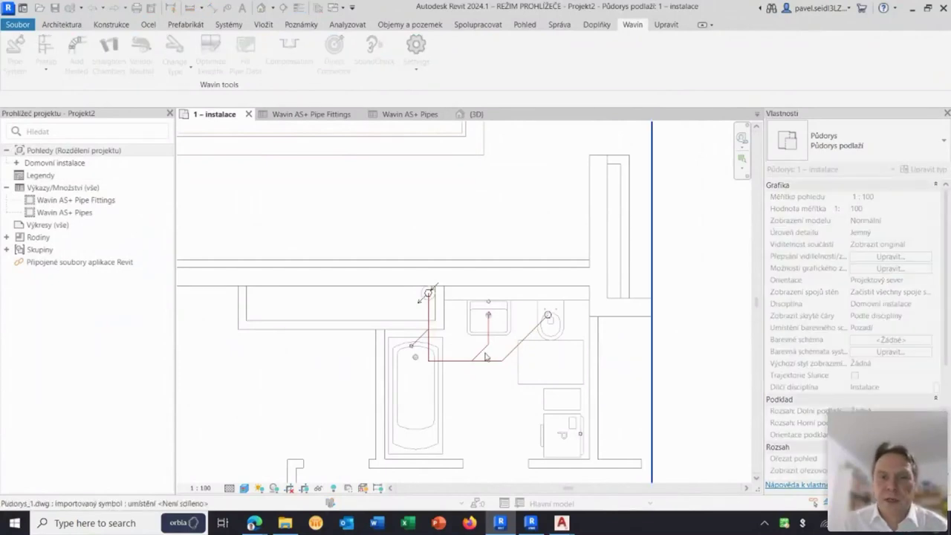
{"action": "left_click", "coordinate": [484, 357]}
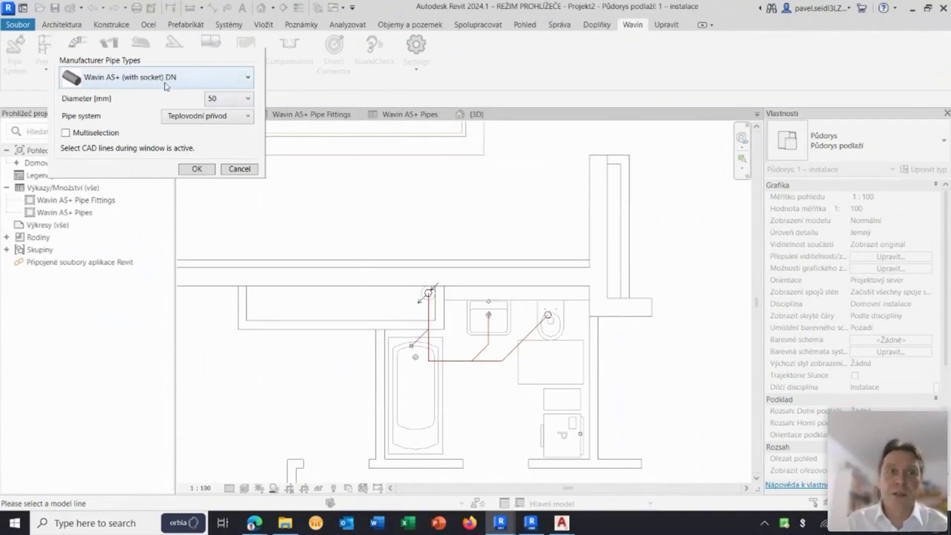
{"action": "left_click", "coordinate": [223, 83]}
{"action": "left_click", "coordinate": [193, 105]}
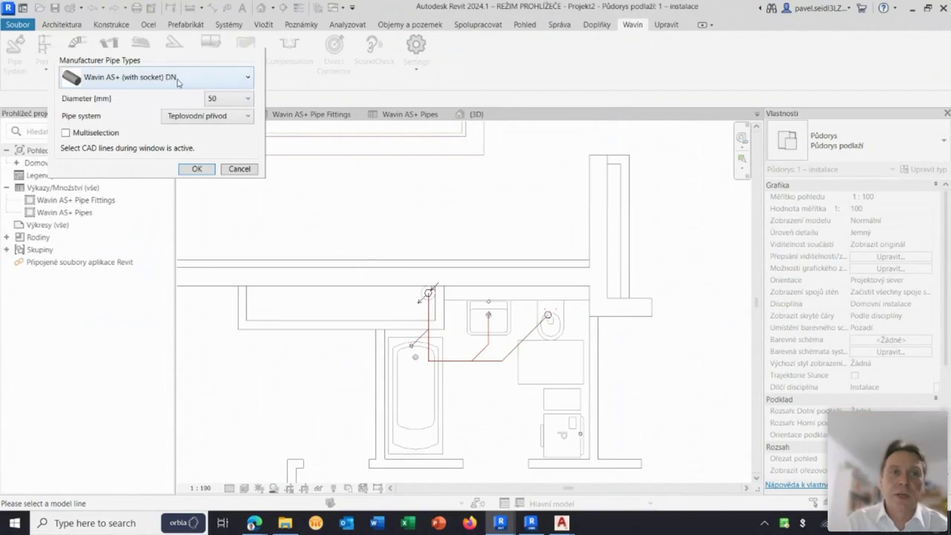
{"action": "left_click", "coordinate": [234, 106]}
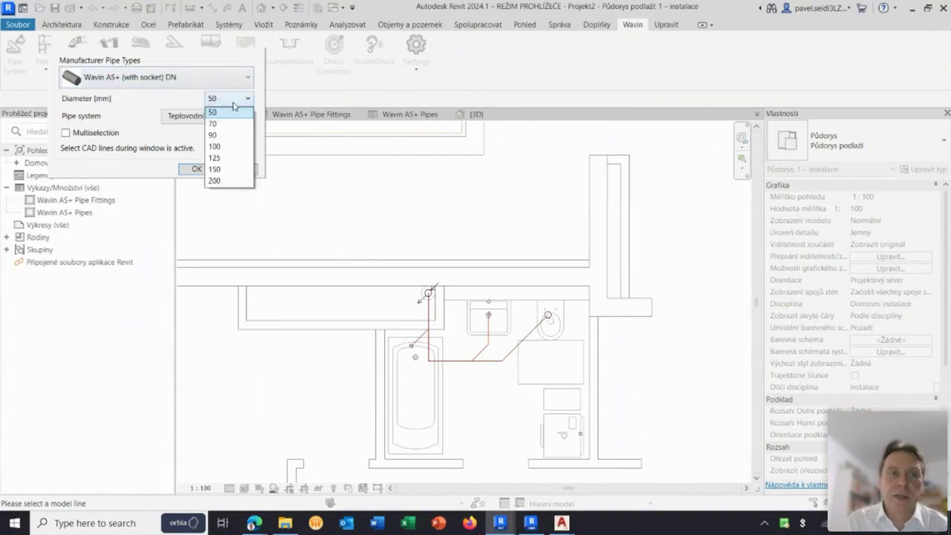
{"action": "left_click", "coordinate": [223, 146]}
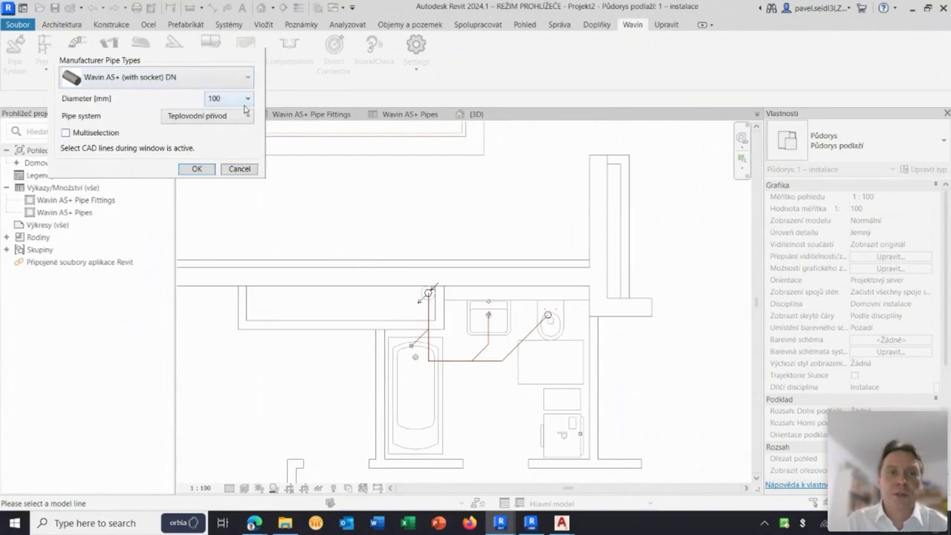
{"action": "left_click", "coordinate": [235, 117]}
{"action": "left_click", "coordinate": [212, 255]}
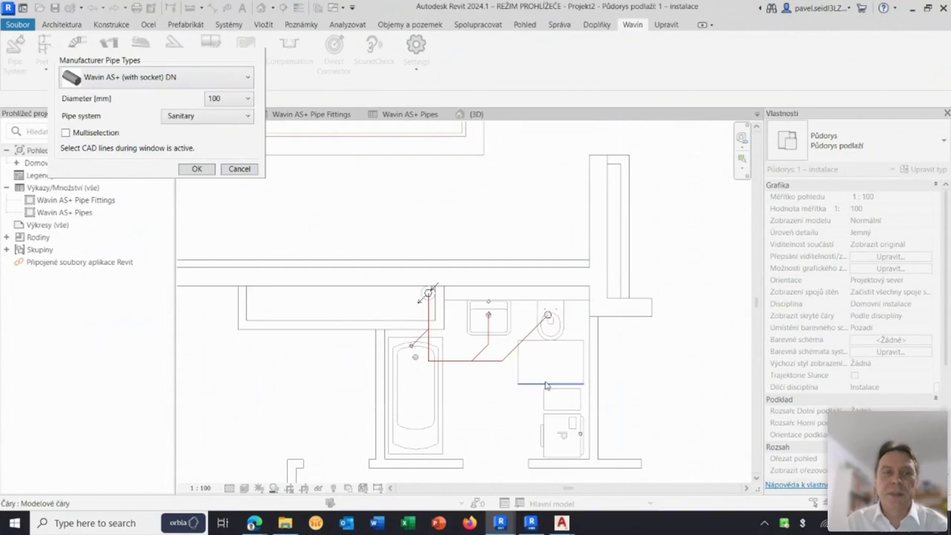
- Convert the diagonal WC, horizontal drain and vertical stack lines into pipes
{"action": "scroll", "coordinate": [552, 375], "scroll_direction": "up", "scroll_amount": 1}
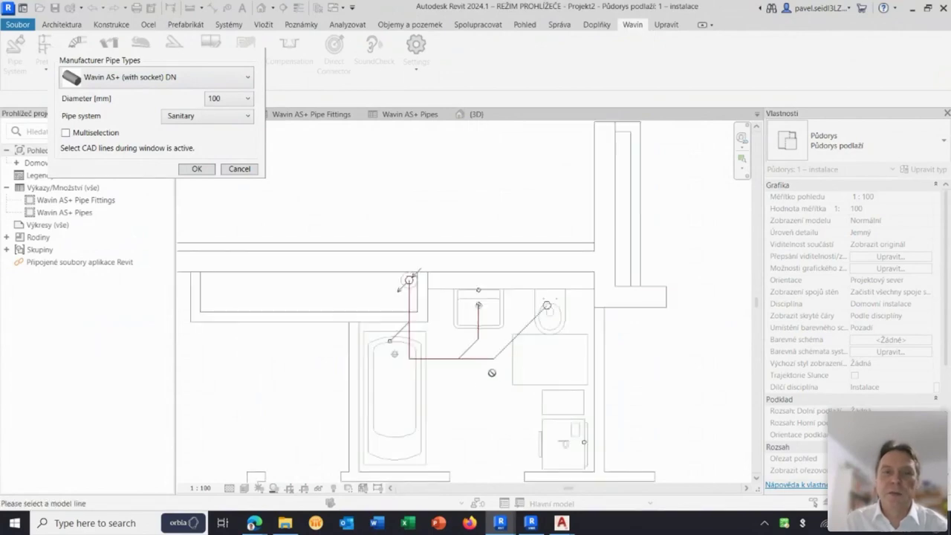
{"action": "scroll", "coordinate": [495, 371], "scroll_direction": "up", "scroll_amount": 1}
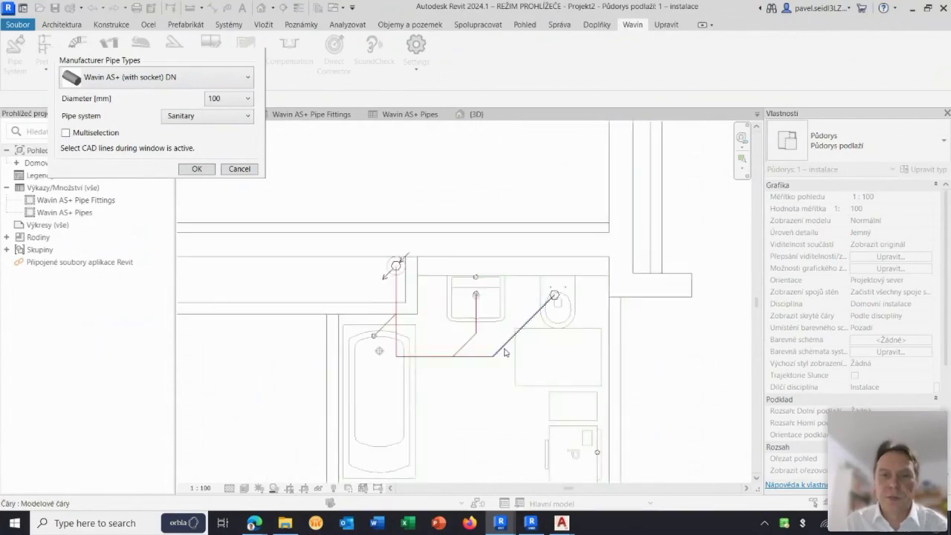
{"action": "left_click", "coordinate": [504, 351]}
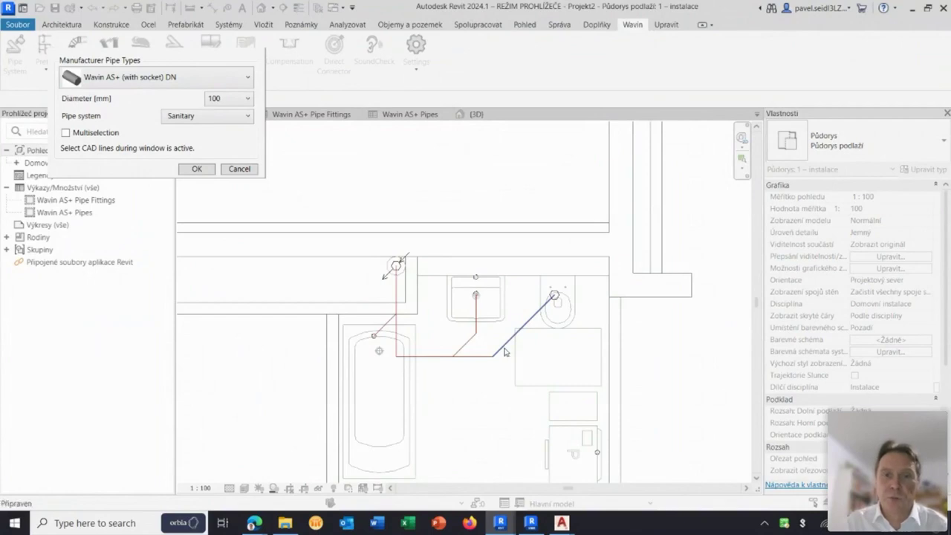
{"action": "left_click", "coordinate": [475, 359]}
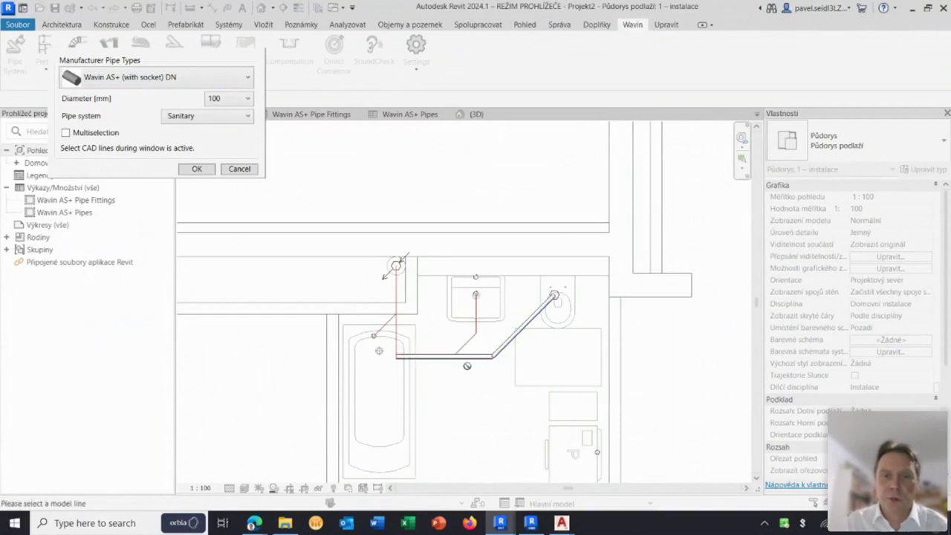
{"action": "left_click", "coordinate": [396, 335]}
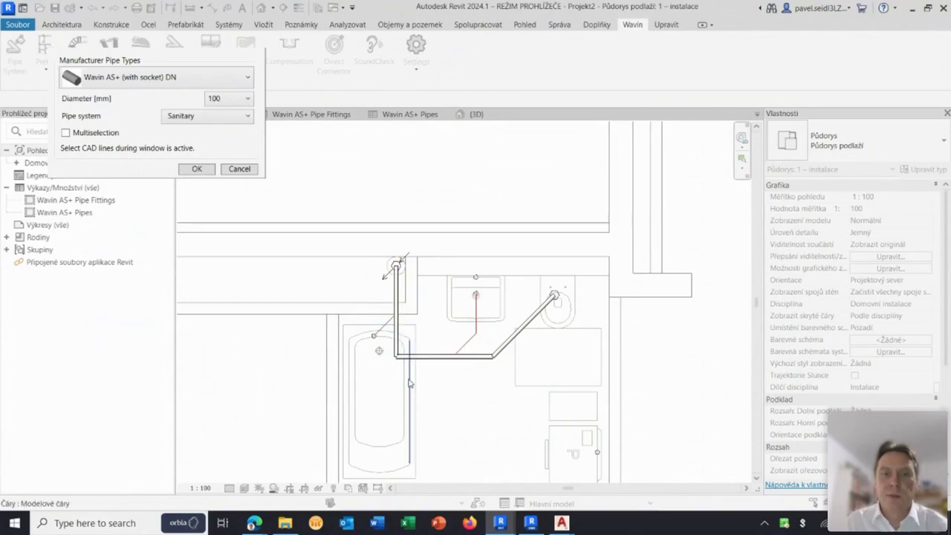
- Rerun the conversion on the DWG at 100 mm Sanitary for the WC, drain and stack lines
{"action": "key", "text": "Escape"}
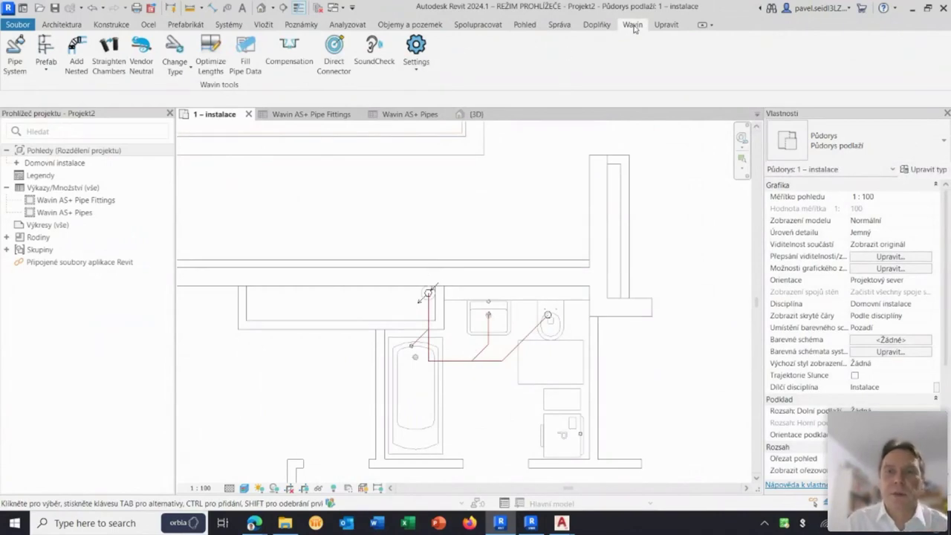
{"action": "left_click", "coordinate": [176, 67]}
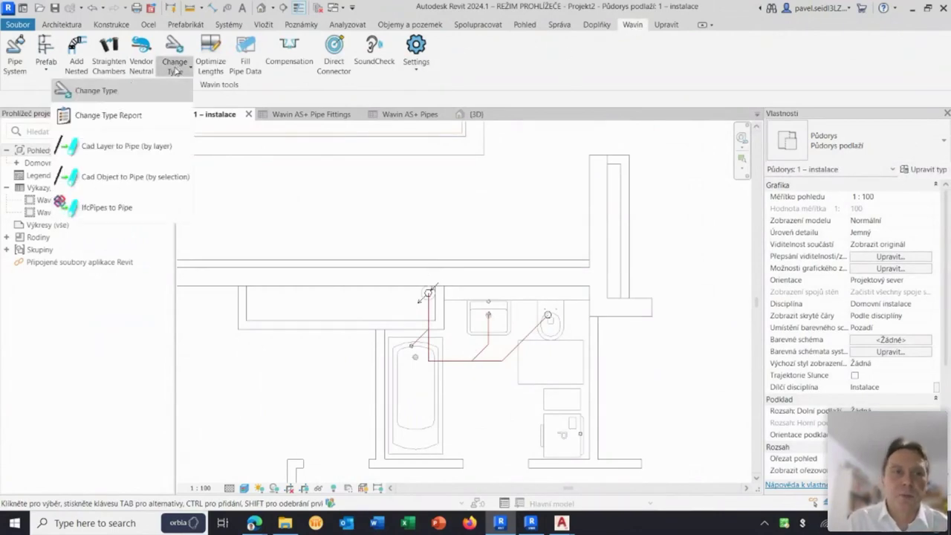
{"action": "left_click", "coordinate": [144, 179]}
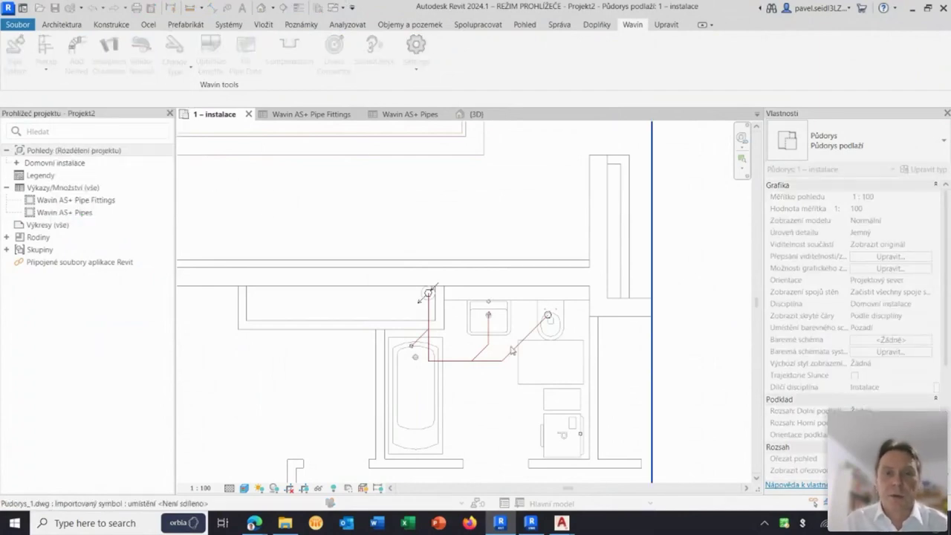
{"action": "left_click", "coordinate": [271, 286]}
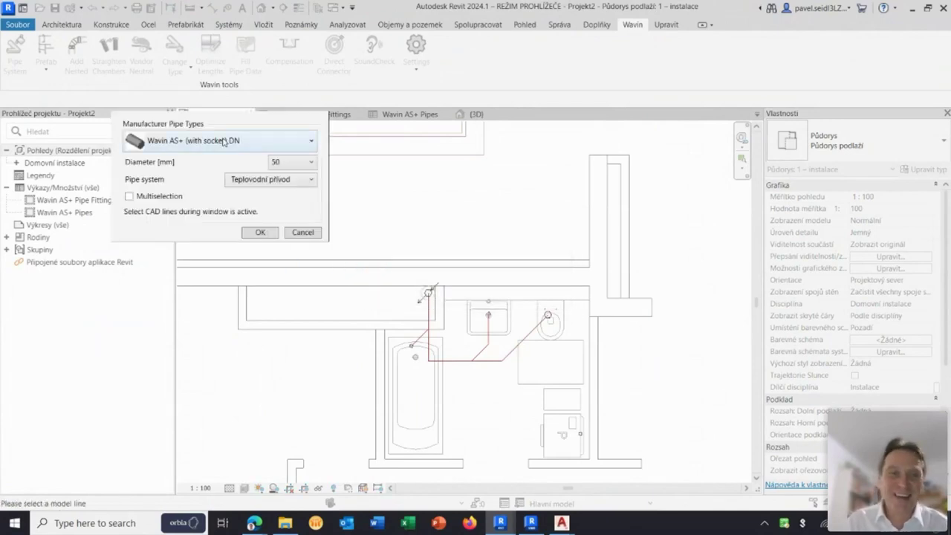
{"action": "left_click", "coordinate": [292, 164]}
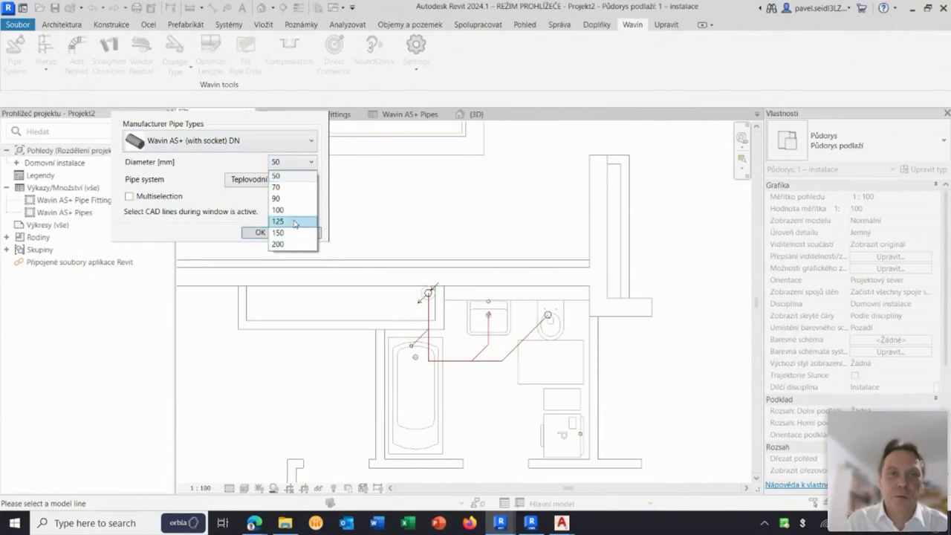
{"action": "left_click", "coordinate": [278, 210]}
{"action": "left_click", "coordinate": [278, 180]}
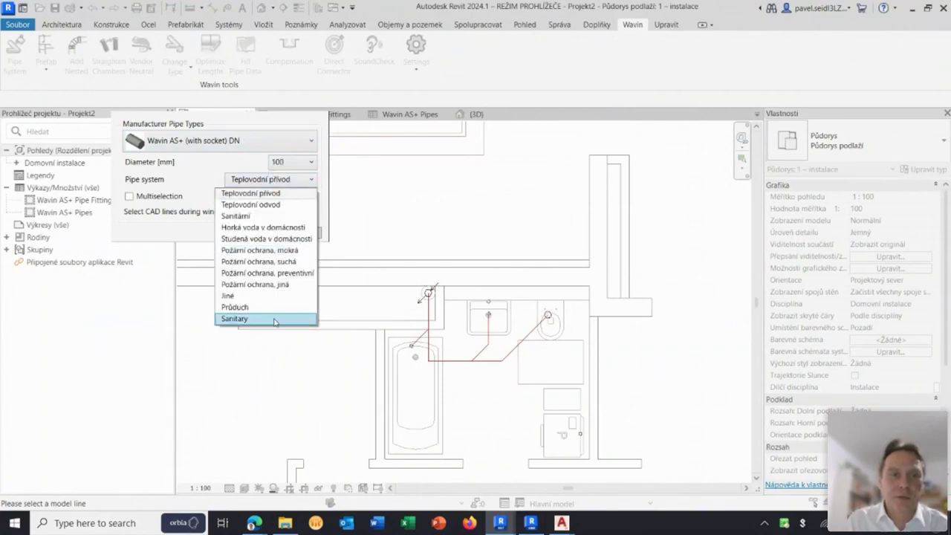
{"action": "left_click", "coordinate": [274, 319]}
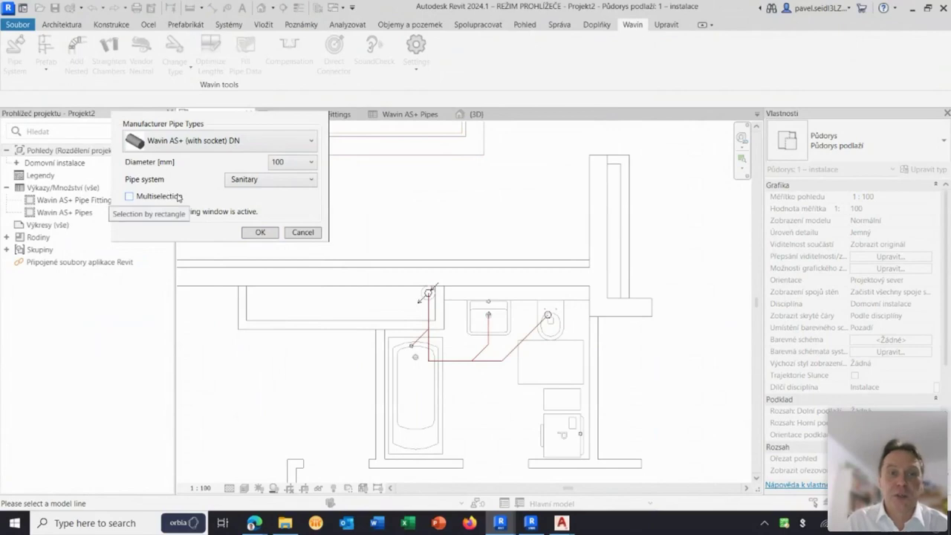
{"action": "left_click", "coordinate": [533, 336]}
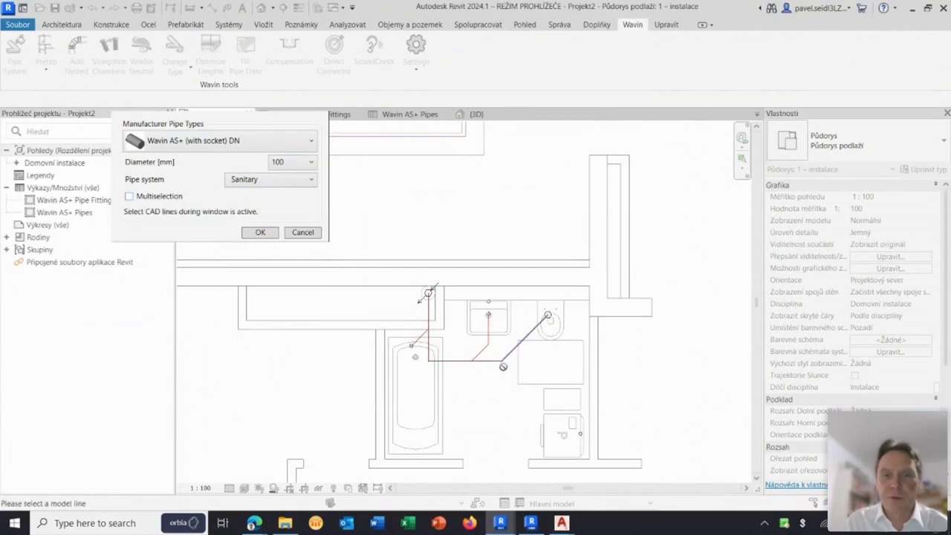
{"action": "left_click", "coordinate": [493, 363]}
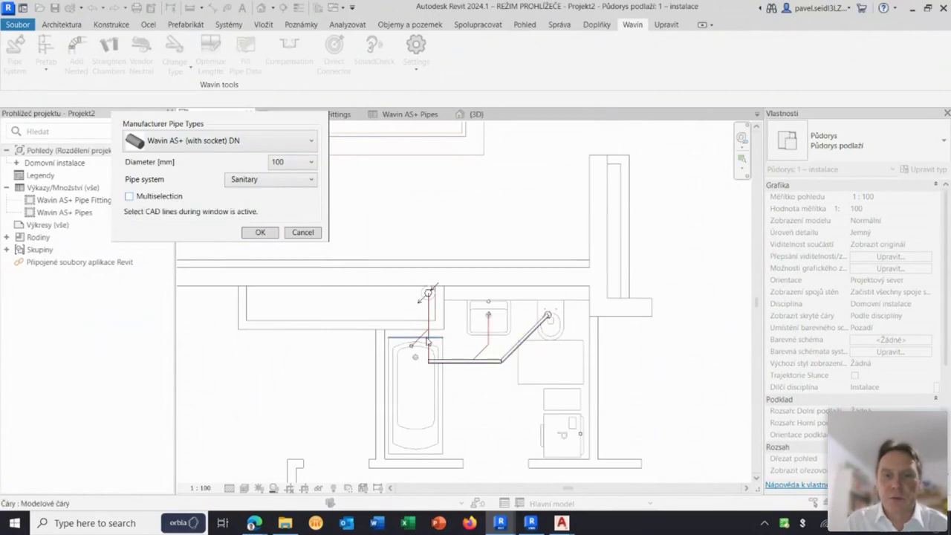
{"action": "left_click", "coordinate": [429, 311]}
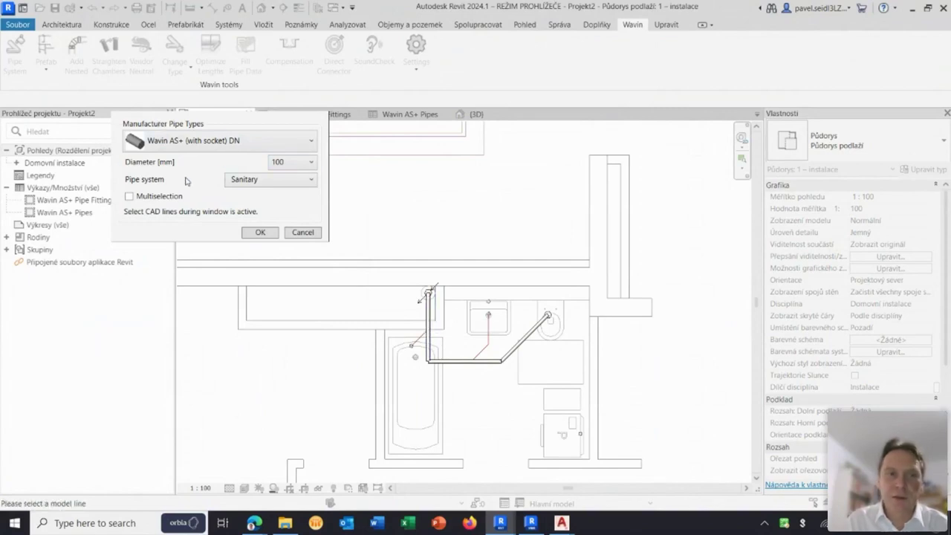
- Switch to 50 mm Sanitary Wavin AS+ and convert the sink and bathtub drain lines
{"action": "left_click", "coordinate": [295, 146]}
{"action": "left_click", "coordinate": [250, 167]}
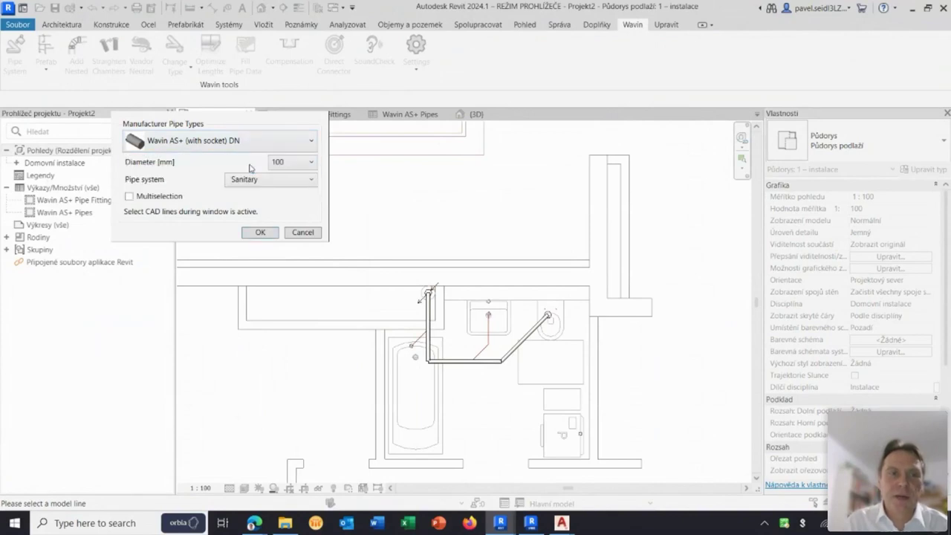
{"action": "left_click", "coordinate": [296, 162]}
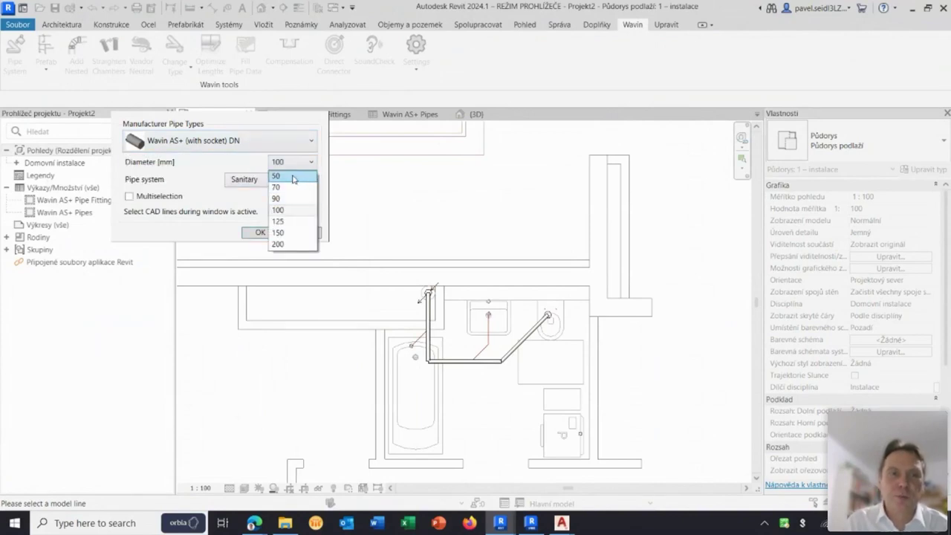
{"action": "left_click", "coordinate": [294, 177]}
{"action": "left_click", "coordinate": [289, 182]}
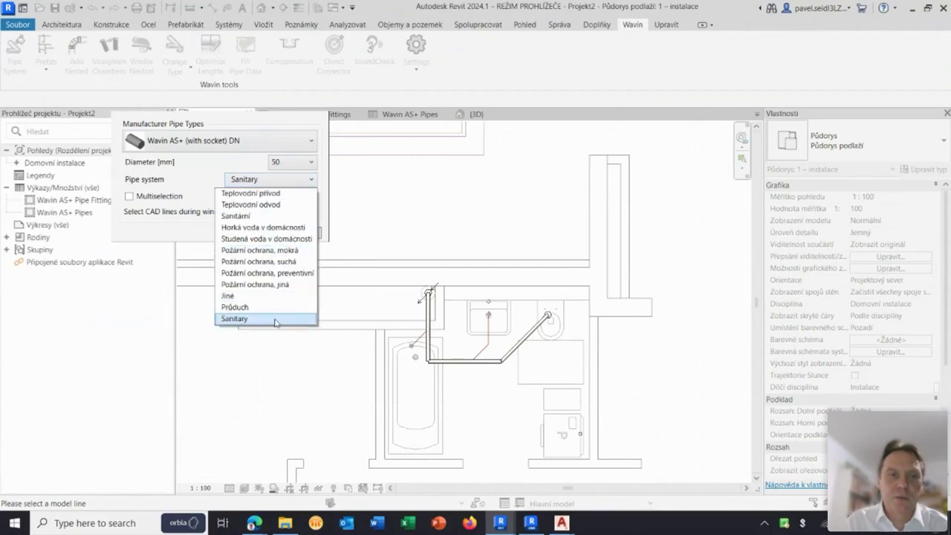
{"action": "left_click", "coordinate": [276, 318]}
{"action": "scroll", "coordinate": [491, 345], "scroll_direction": "up", "scroll_amount": 2}
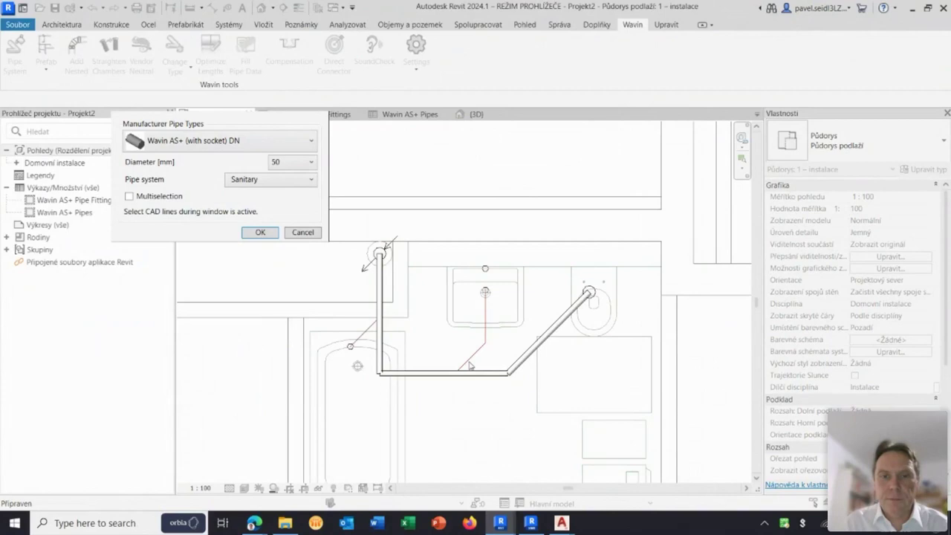
{"action": "left_click", "coordinate": [485, 312]}
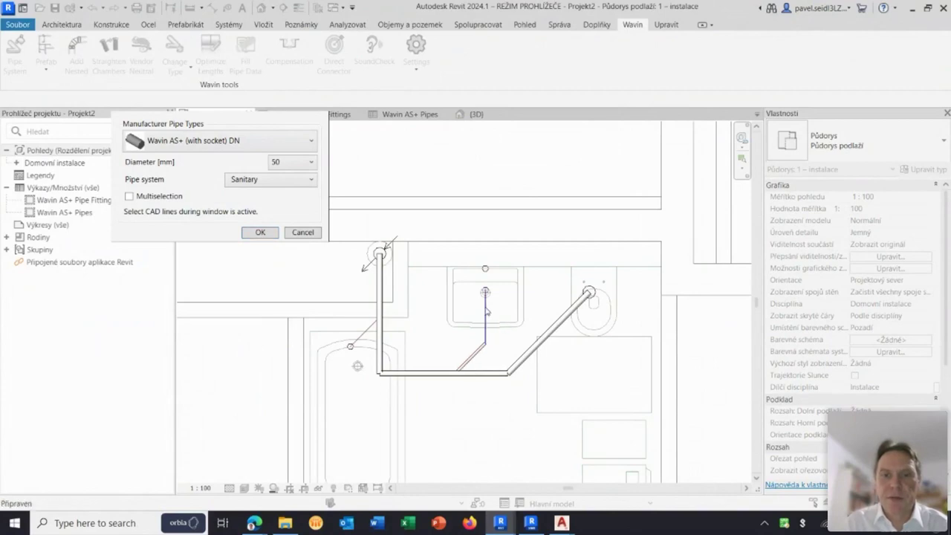
{"action": "left_click", "coordinate": [368, 332]}
{"action": "left_click", "coordinate": [260, 233]}
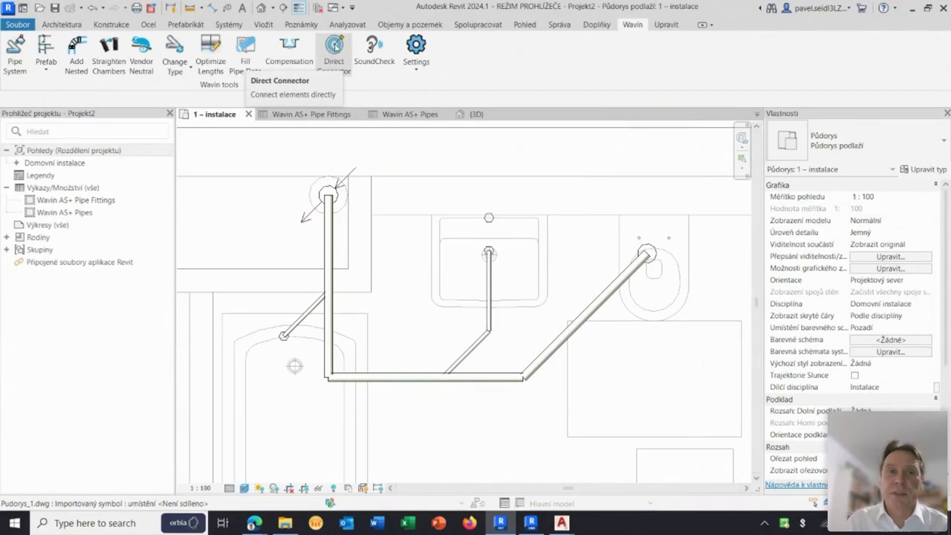
- Join the horizontal pipe to the WC pipe and the stack to the horizontal pipe with an elbow
{"action": "left_click", "coordinate": [334, 46]}
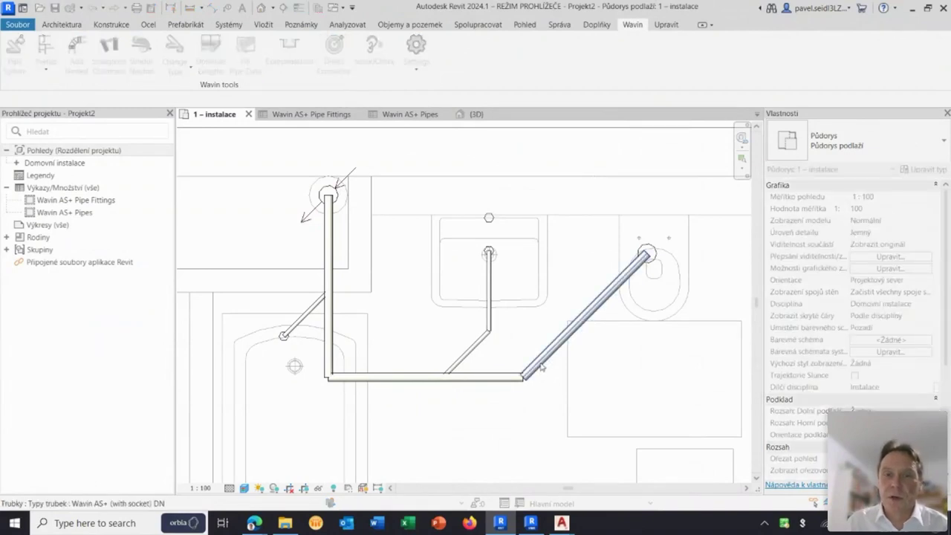
{"action": "left_click", "coordinate": [507, 380]}
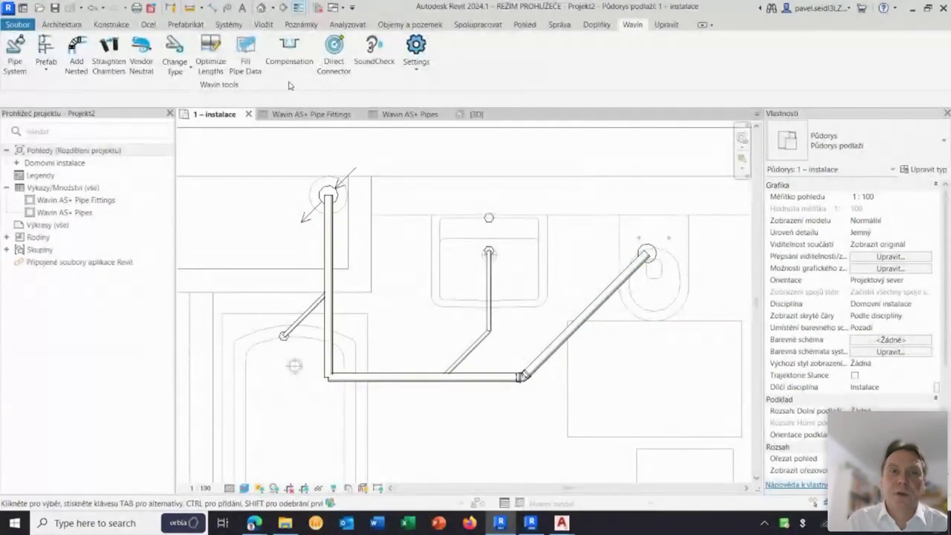
{"action": "left_click", "coordinate": [334, 66]}
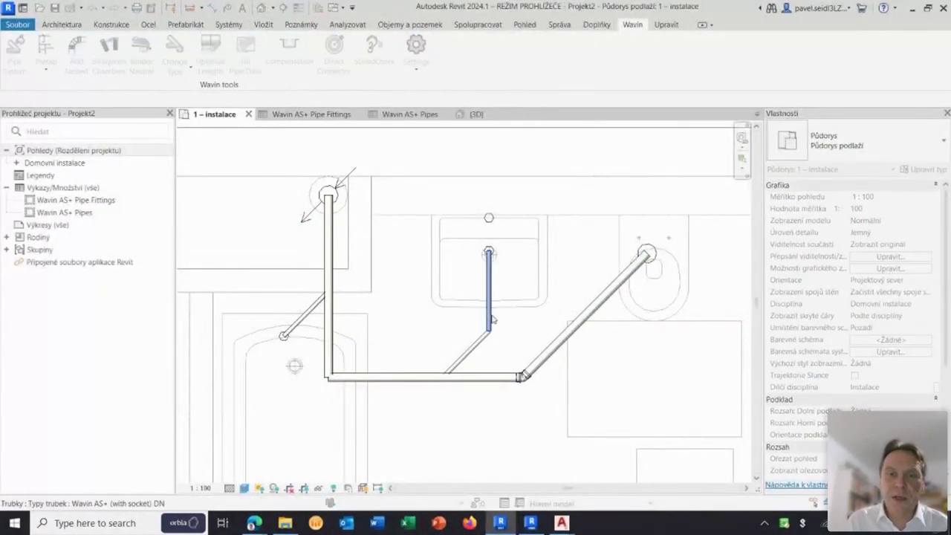
{"action": "left_click", "coordinate": [491, 339]}
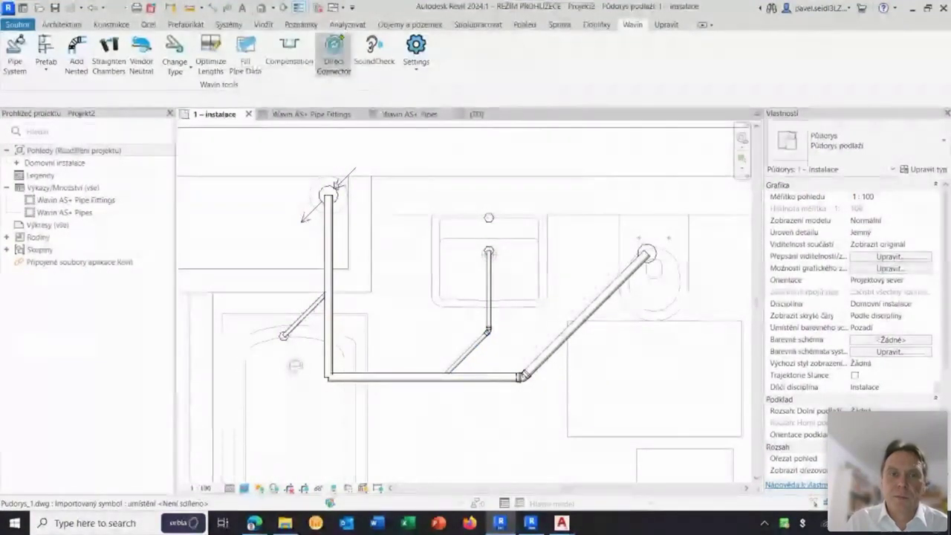
{"action": "key", "text": "Return"}
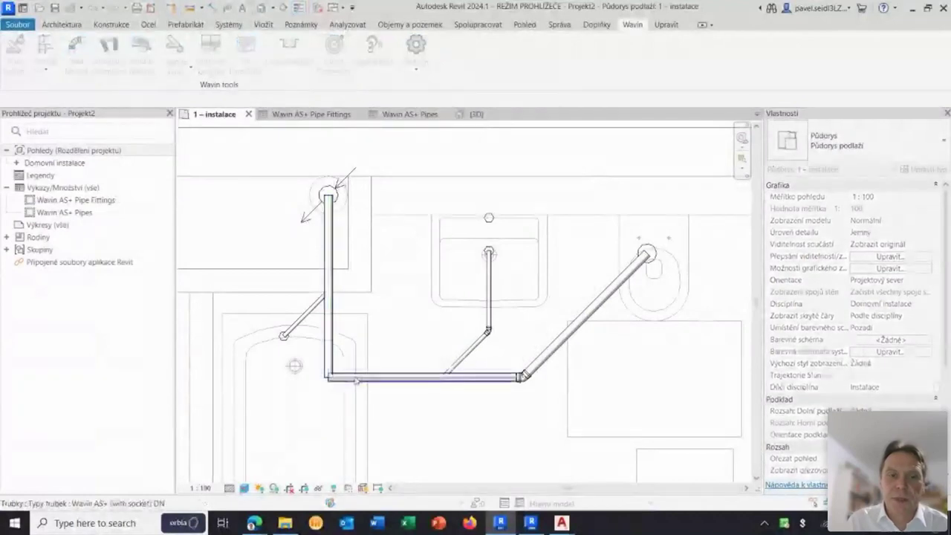
{"action": "left_click", "coordinate": [354, 381]}
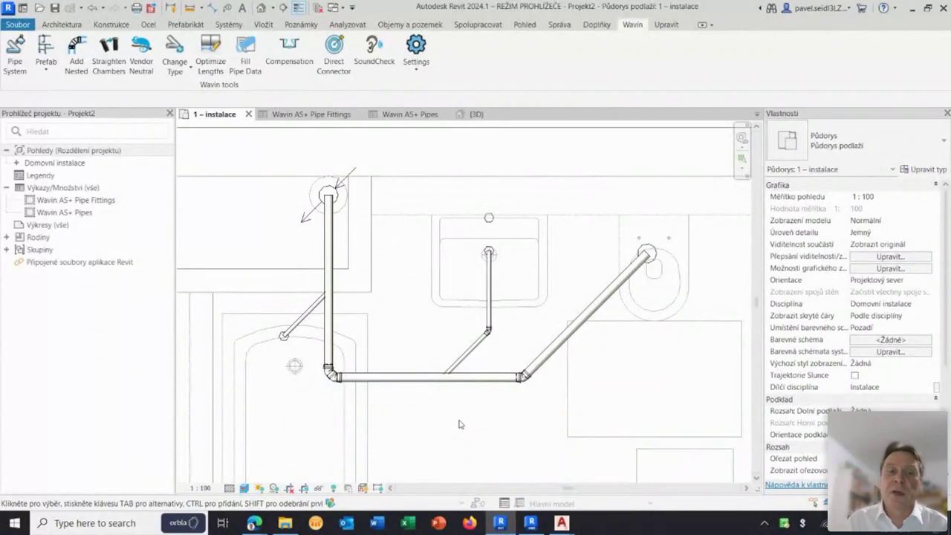
{"action": "scroll", "coordinate": [488, 383], "scroll_direction": "up", "scroll_amount": 1}
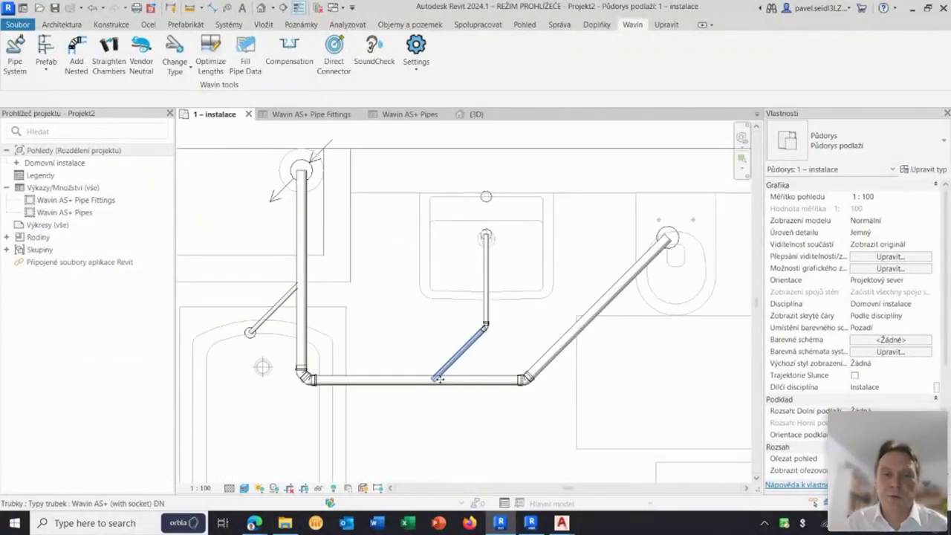
- Drag the sink branch onto the horizontal pipe and the diagonal bathtub pipe onto the vertical pipe
{"action": "left_click", "coordinate": [437, 376]}
{"action": "mouse_move", "coordinate": [434, 380]}
{"action": "left_mouse_down"}
{"action": "mouse_move", "coordinate": [455, 358]}
{"action": "mouse_move", "coordinate": [478, 438]}
{"action": "left_mouse_up"}
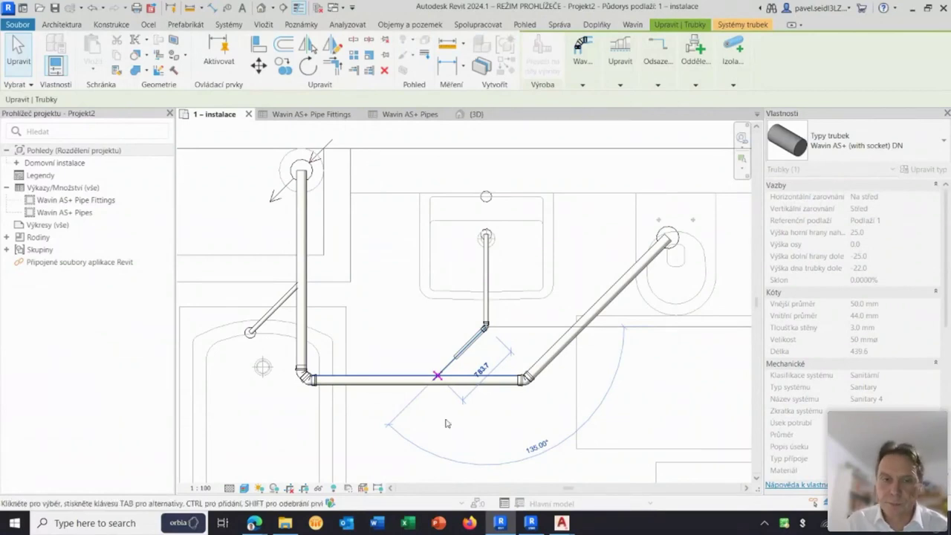
{"action": "left_click_drag", "start_coordinate": [469, 424], "coordinate": [446, 423]}
{"action": "middle_click_drag", "start_coordinate": [373, 304], "coordinate": [423, 318]}
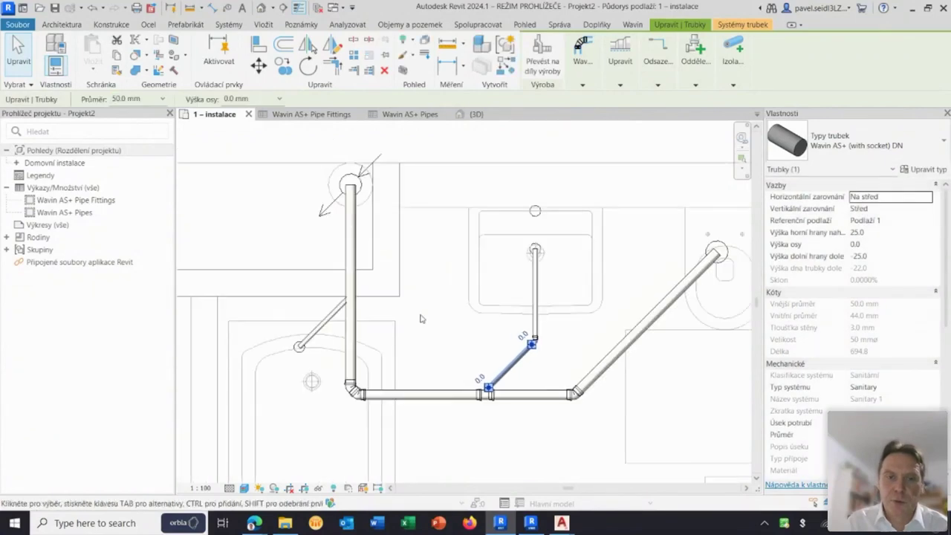
{"action": "left_click", "coordinate": [424, 261]}
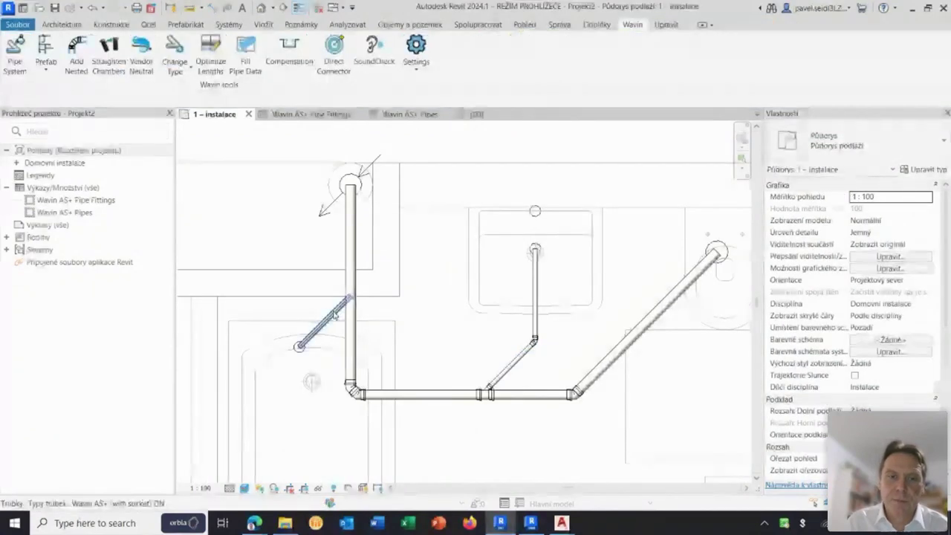
{"action": "left_click", "coordinate": [334, 315]}
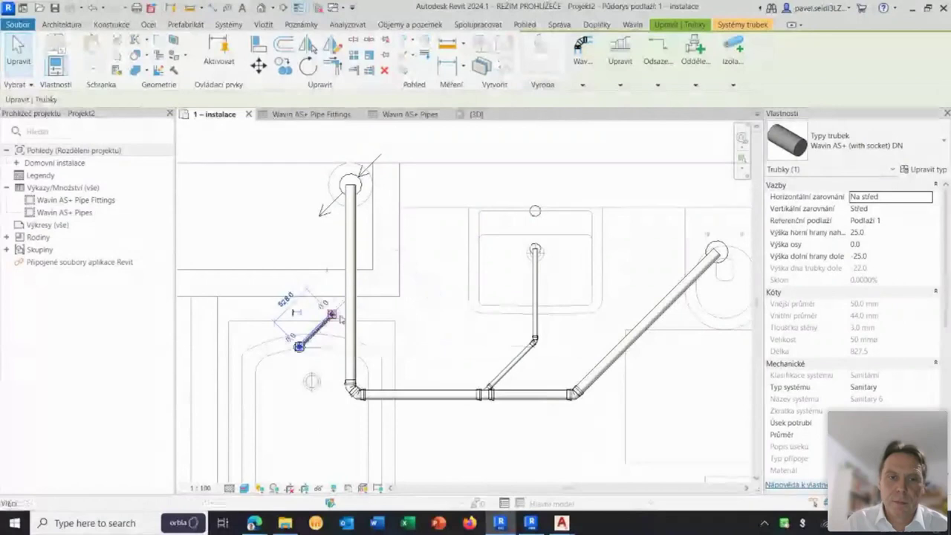
{"action": "mouse_move", "coordinate": [332, 315]}
{"action": "left_mouse_down"}
{"action": "mouse_move", "coordinate": [345, 301]}
{"action": "mouse_move", "coordinate": [418, 329]}
{"action": "left_mouse_up"}
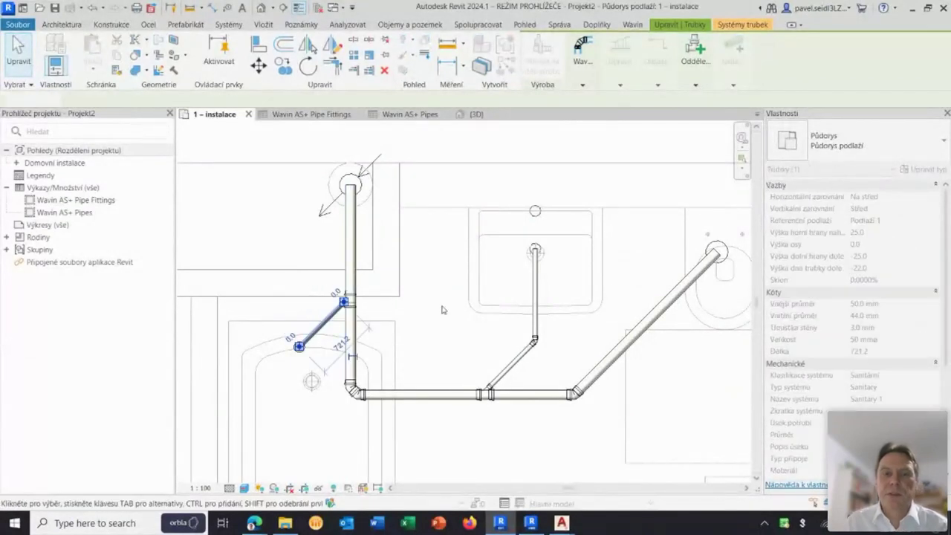
{"action": "left_click", "coordinate": [416, 322]}
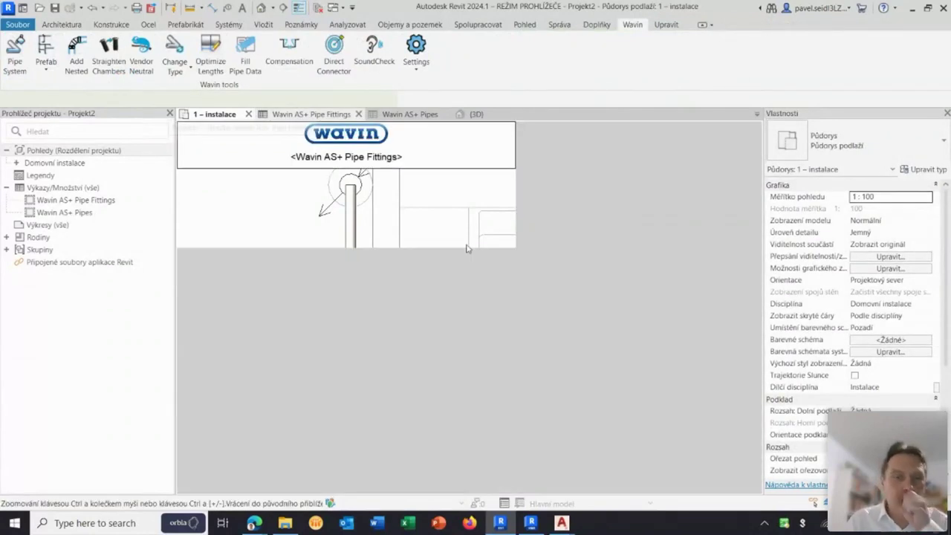
- Glance at the DN 50 and DN 100 rows in Wavin AS+ Pipes, then go back to 1 – instalace
{"action": "left_click", "coordinate": [420, 115]}
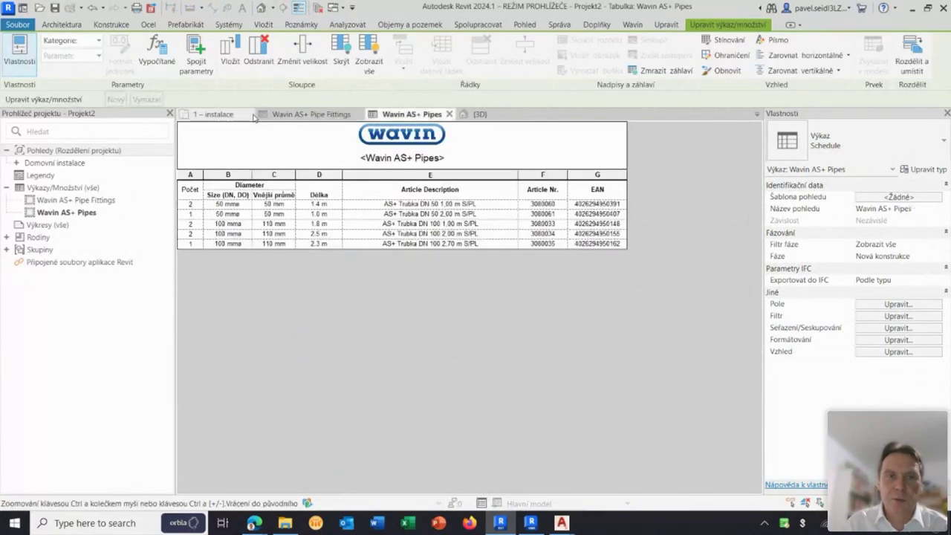
{"action": "left_click", "coordinate": [214, 114]}
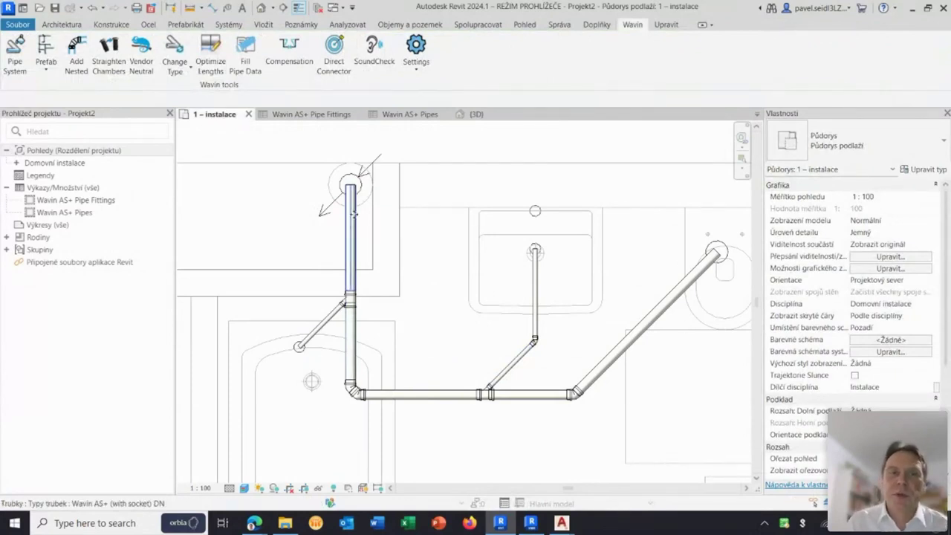
- Draw a short 100 mm Wavin AS+ pipe running right from the riser top with Nakreslit trubku
{"action": "left_click", "coordinate": [353, 213]}
{"action": "right_click", "coordinate": [350, 190]}
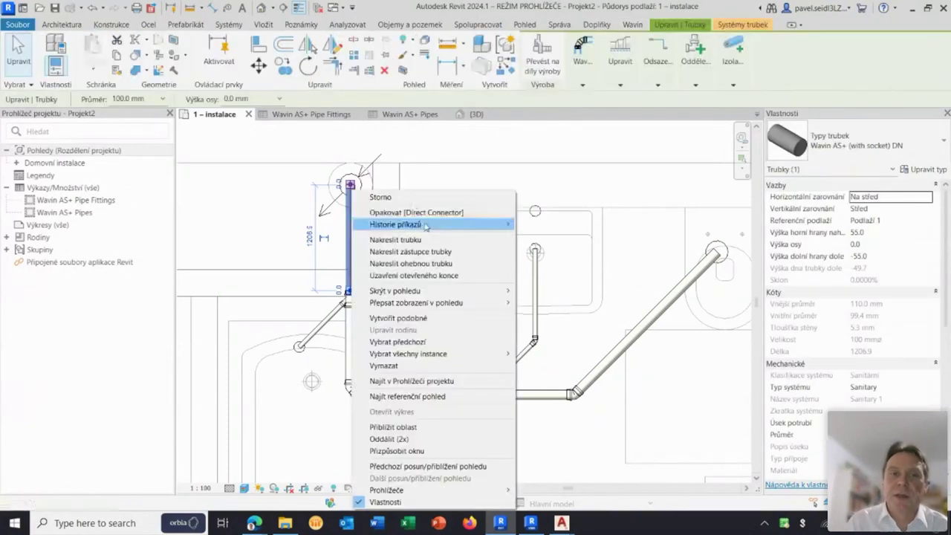
{"action": "left_click", "coordinate": [441, 240]}
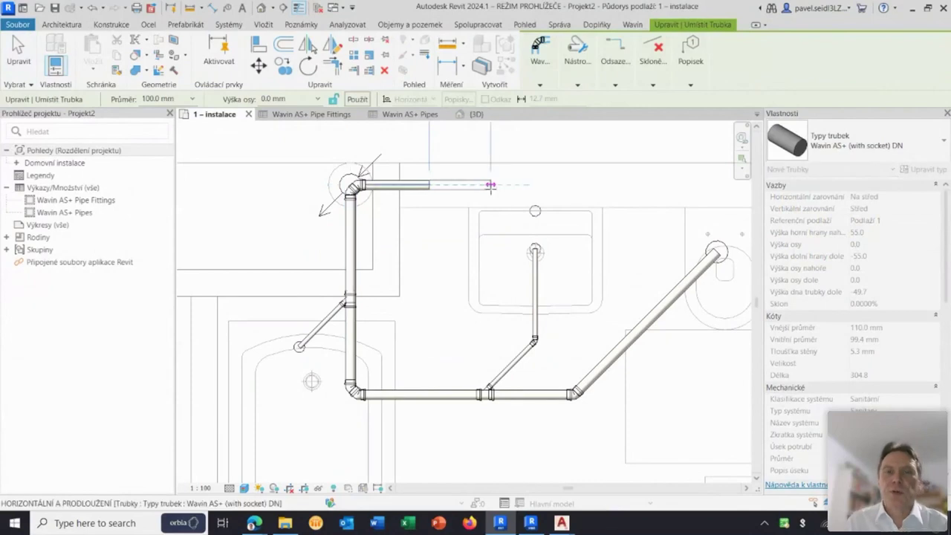
{"action": "key", "text": "Escape"}
{"action": "key", "text": "Escape"}
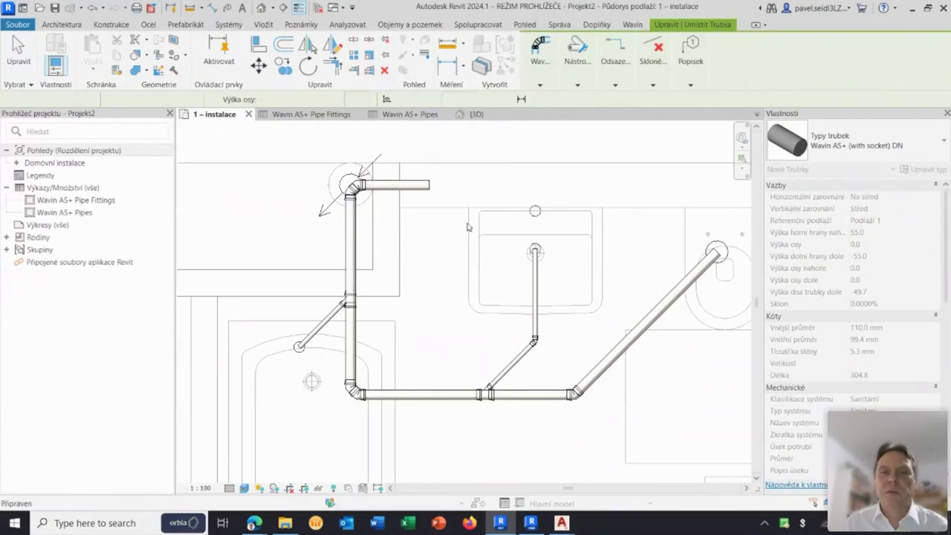
{"action": "scroll", "coordinate": [468, 226], "scroll_direction": "down", "scroll_amount": 2}
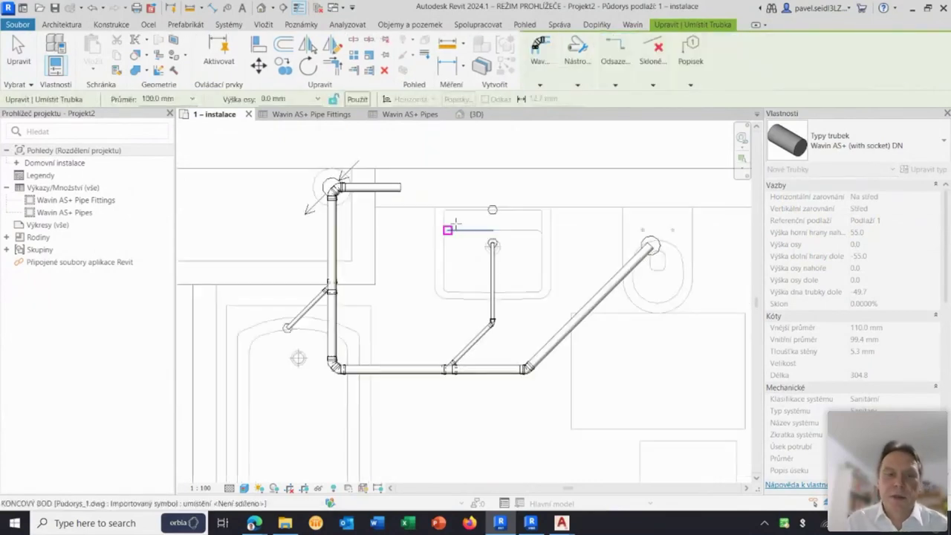
{"action": "key", "text": "Escape"}
{"action": "key", "text": "Escape"}
{"action": "scroll", "coordinate": [466, 255], "scroll_direction": "down", "scroll_amount": 1}
{"action": "scroll", "coordinate": [466, 255], "scroll_direction": "down", "scroll_amount": 1}
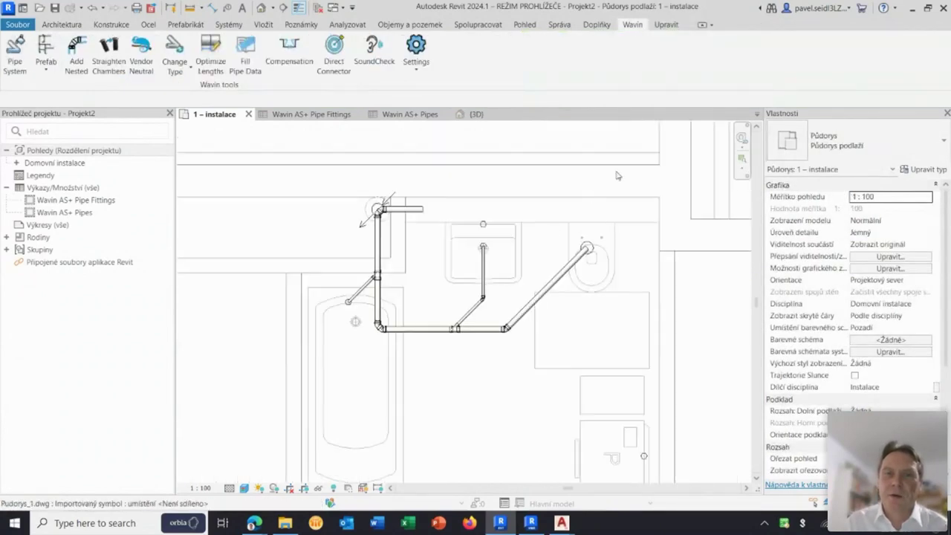
- Window-select all the drawn bathroom pipes and delete them
{"action": "left_click_drag", "start_coordinate": [624, 178], "coordinate": [327, 373]}
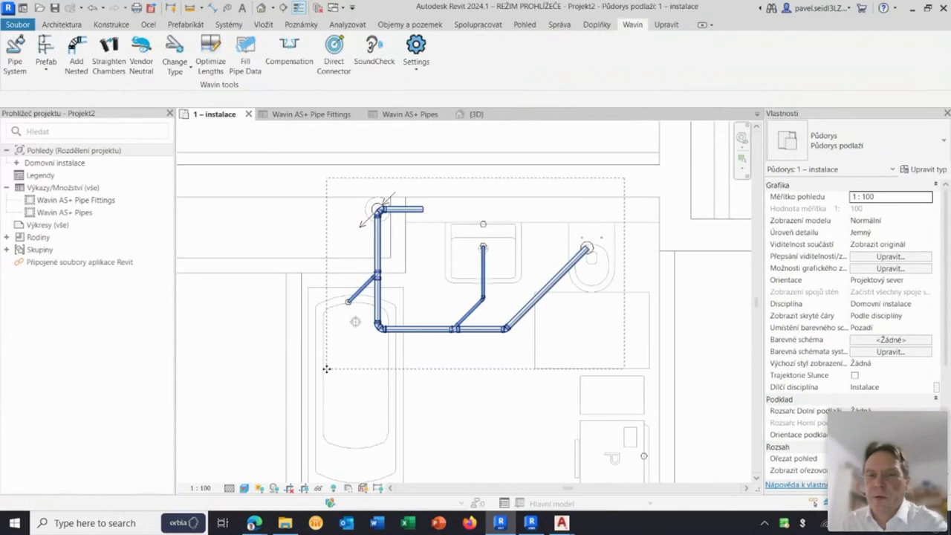
{"action": "key", "text": "Delete"}
{"action": "scroll", "coordinate": [425, 361], "scroll_direction": "down", "scroll_amount": 1}
{"action": "scroll", "coordinate": [445, 349], "scroll_direction": "down", "scroll_amount": 1}
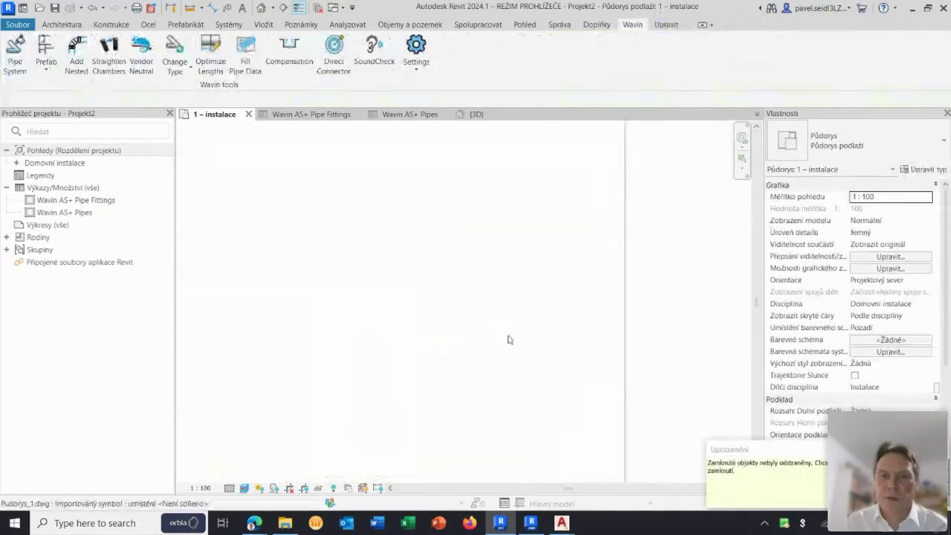
{"action": "scroll", "coordinate": [643, 312], "scroll_direction": "down", "scroll_amount": 1}
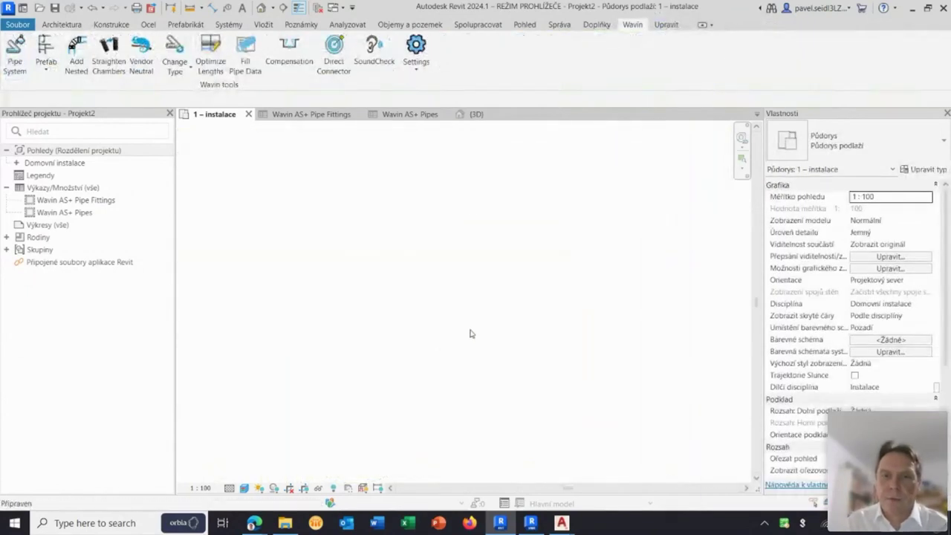
- Delete the imported Pudorys_1.dwg floor plan and switch over to AutoCAD
{"action": "middle_click_drag", "start_coordinate": [475, 312], "coordinate": [509, 318]}
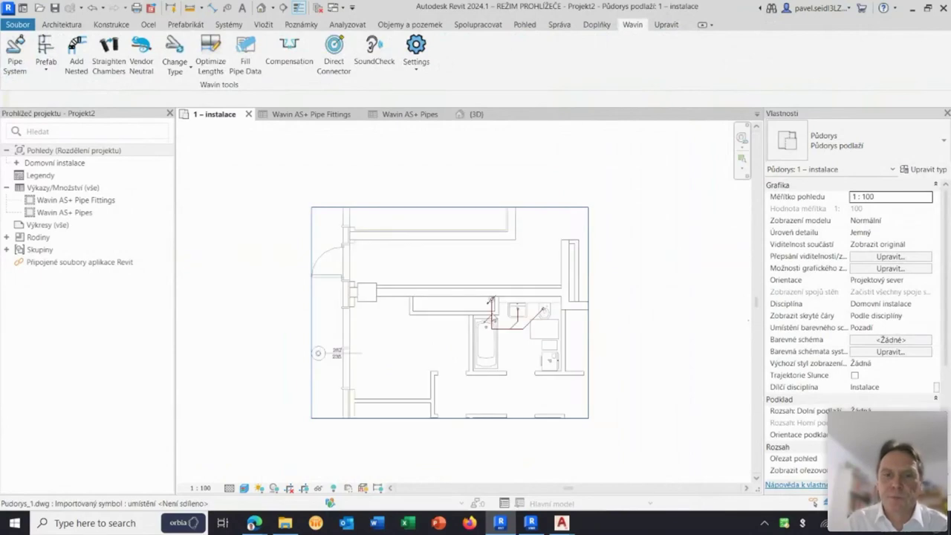
{"action": "left_click", "coordinate": [490, 301]}
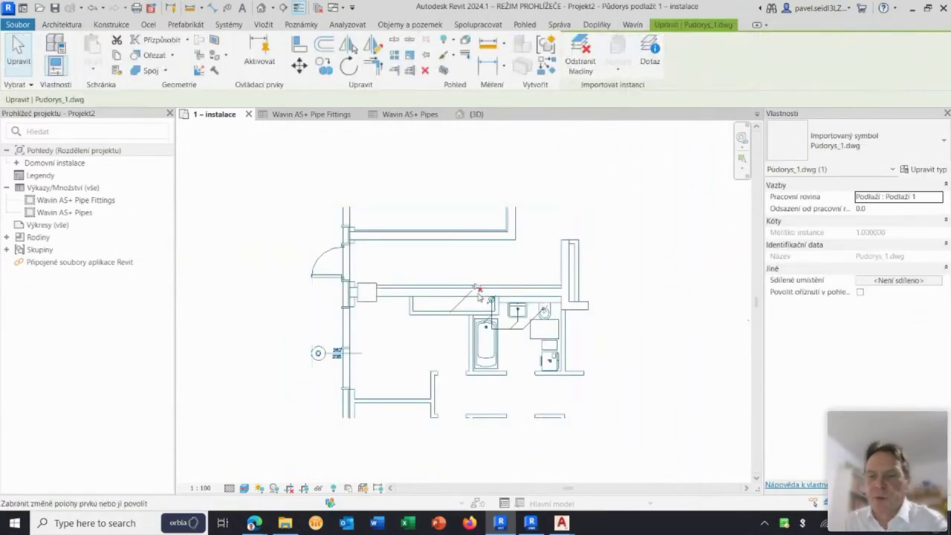
{"action": "key", "text": "Delete"}
{"action": "scroll", "coordinate": [477, 306], "scroll_direction": "down", "scroll_amount": 1}
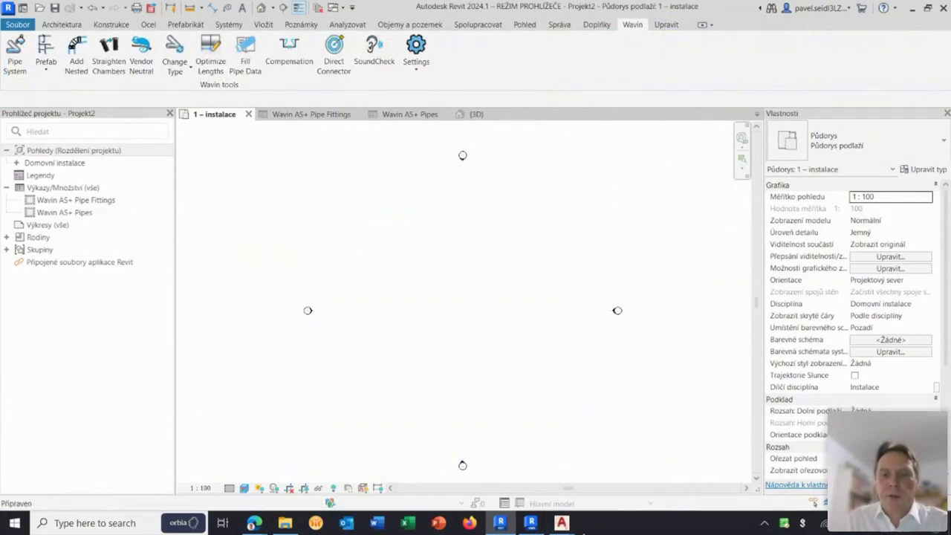
{"action": "mouse_move", "coordinate": [561, 522]}
{"action": "left_click", "coordinate": [588, 500]}
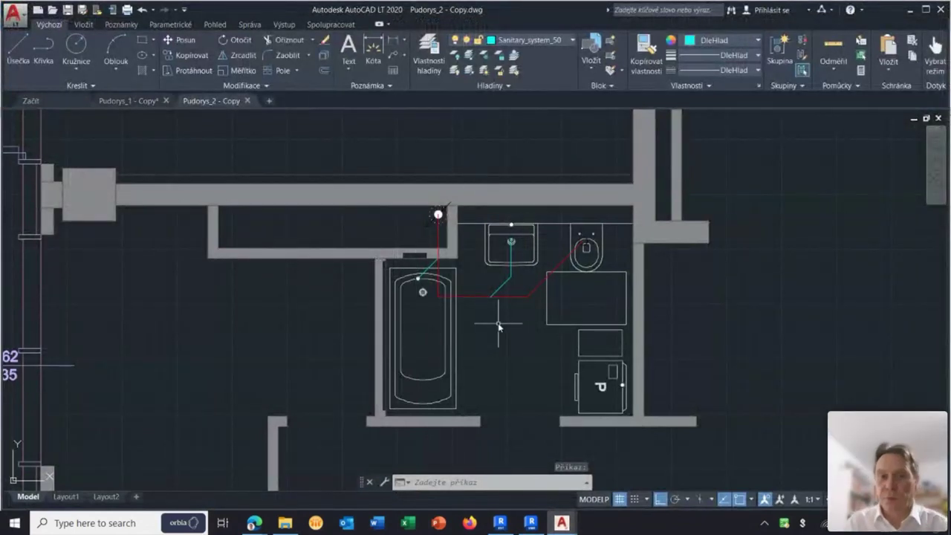
- Inspect the Sanitary_system_50 and Sanitary_system_100 layers in Layer Properties Manager, then return to Revit
{"action": "left_click", "coordinate": [429, 54]}
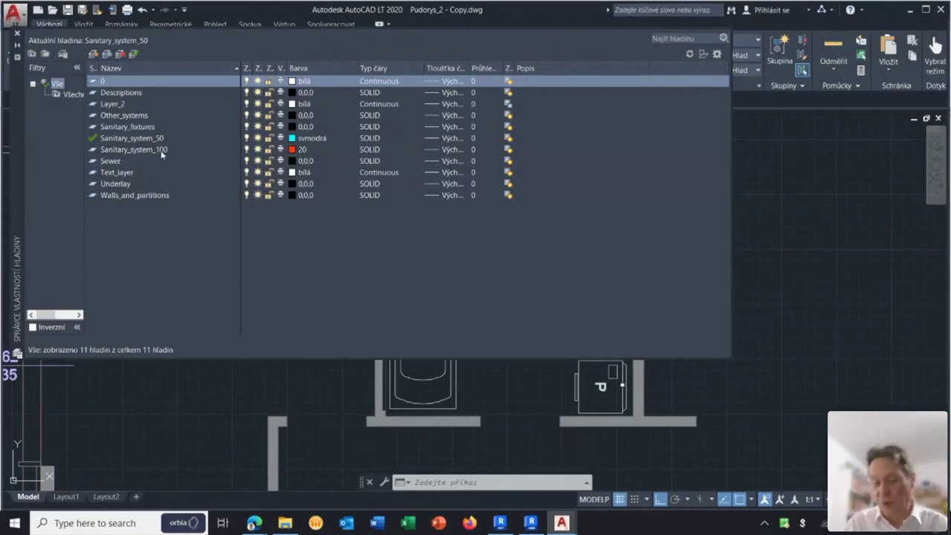
{"action": "left_click", "coordinate": [16, 34]}
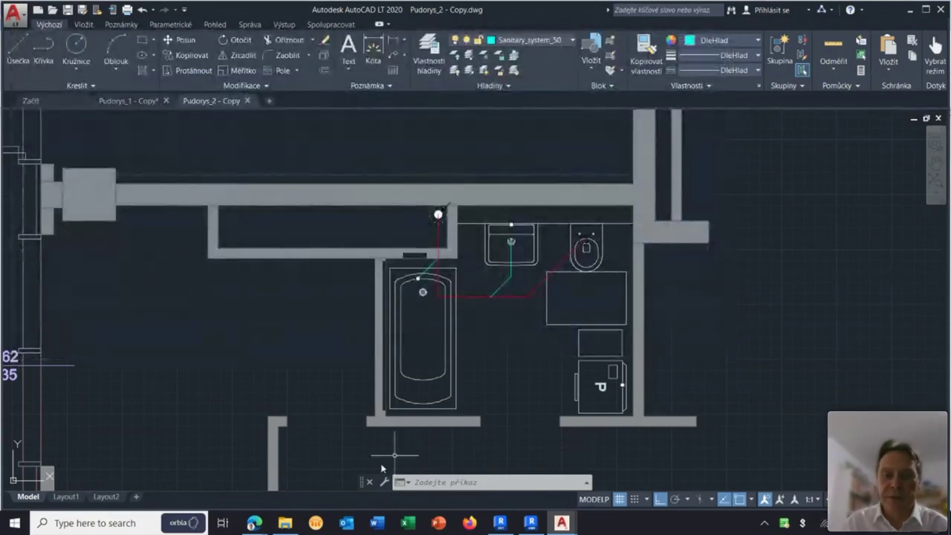
{"action": "left_click", "coordinate": [500, 523]}
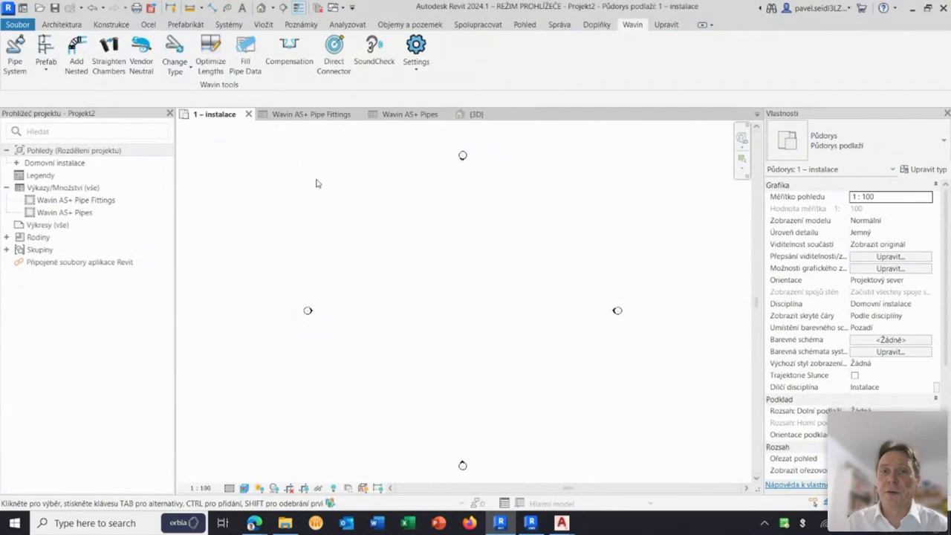
- Link Pudorys_2.dwg into the 1 – instalace floor plan
{"action": "left_click", "coordinate": [174, 64]}
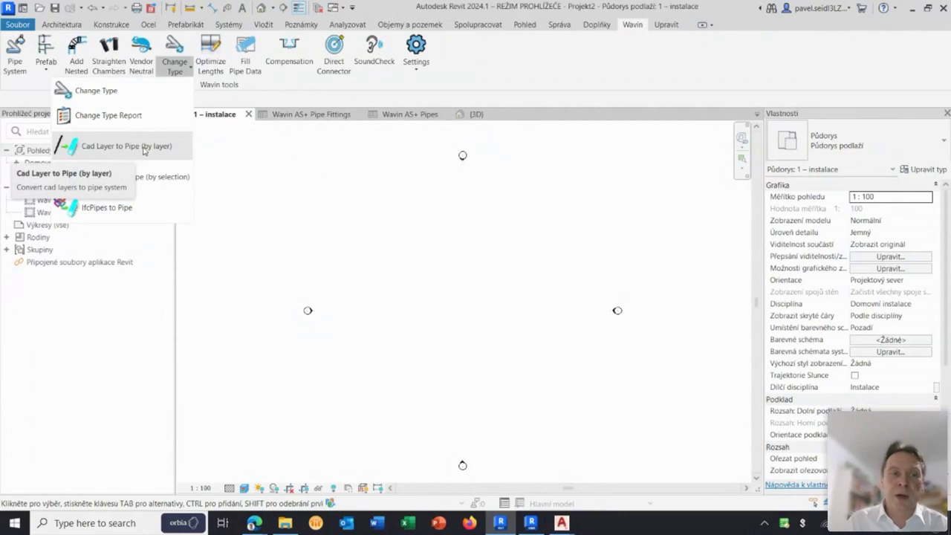
{"action": "left_click", "coordinate": [145, 148]}
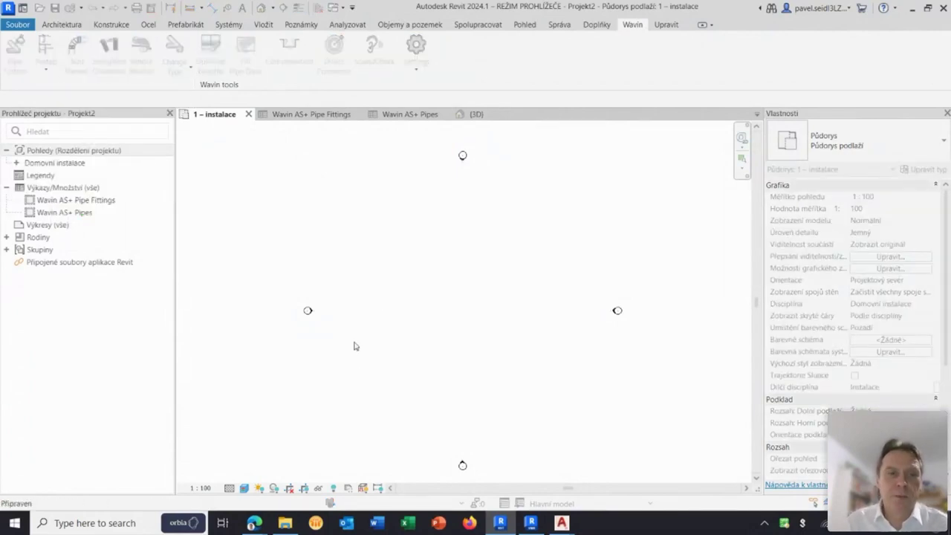
{"action": "key", "text": "Escape"}
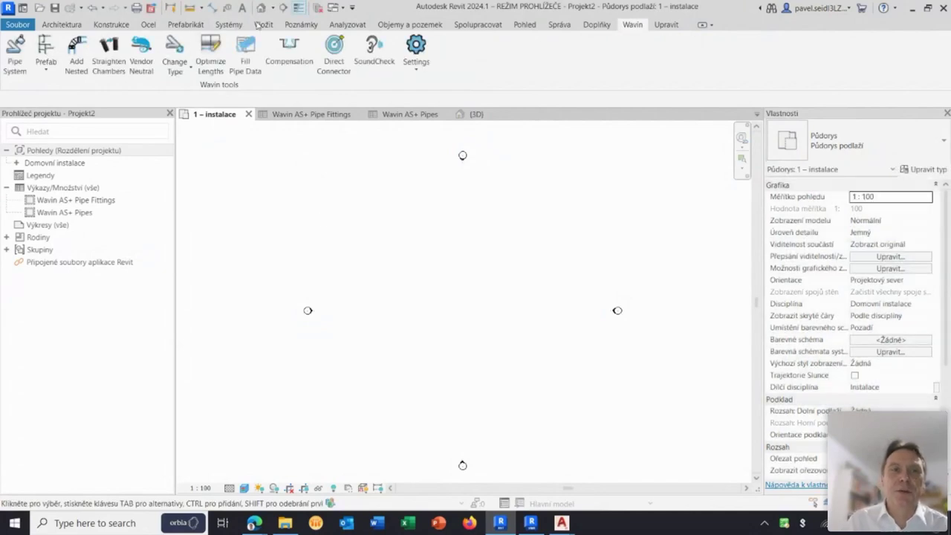
{"action": "left_click", "coordinate": [263, 24]}
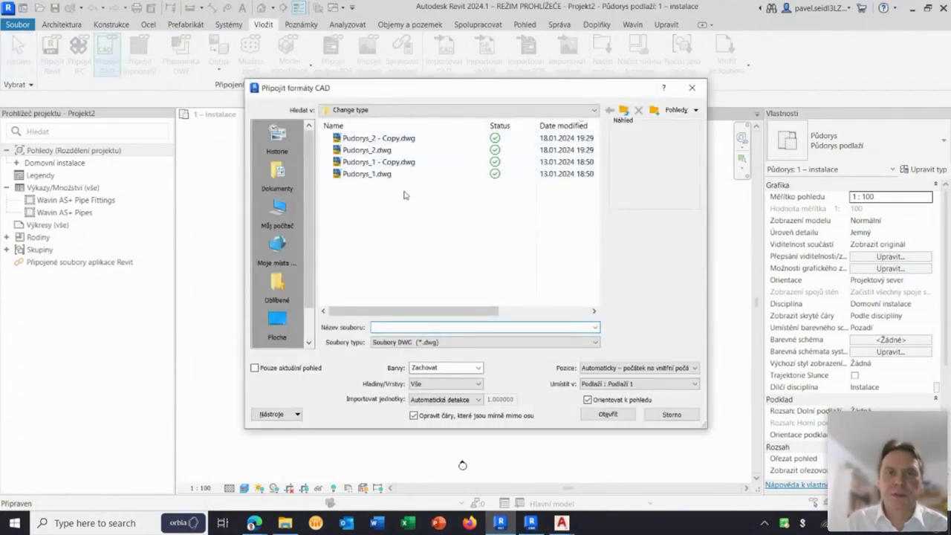
{"action": "left_click", "coordinate": [368, 149]}
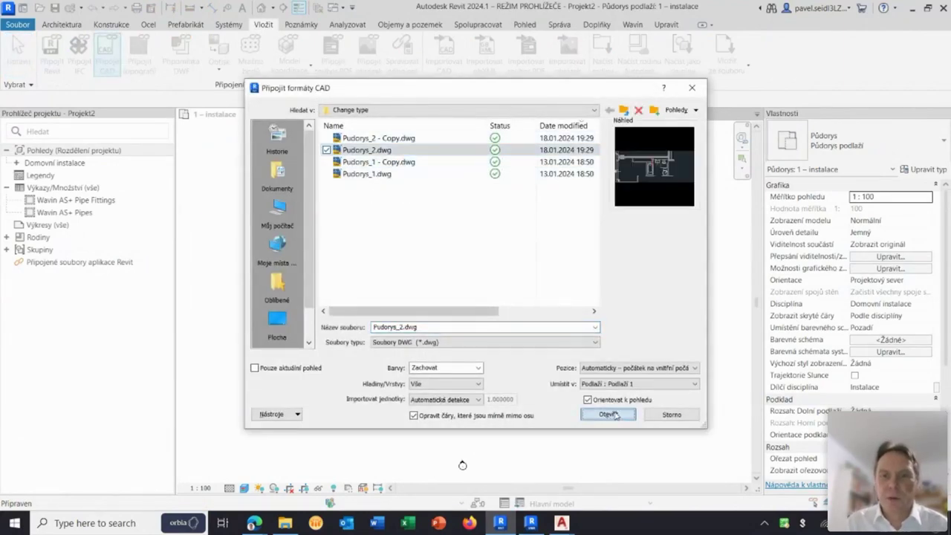
{"action": "left_click", "coordinate": [609, 414]}
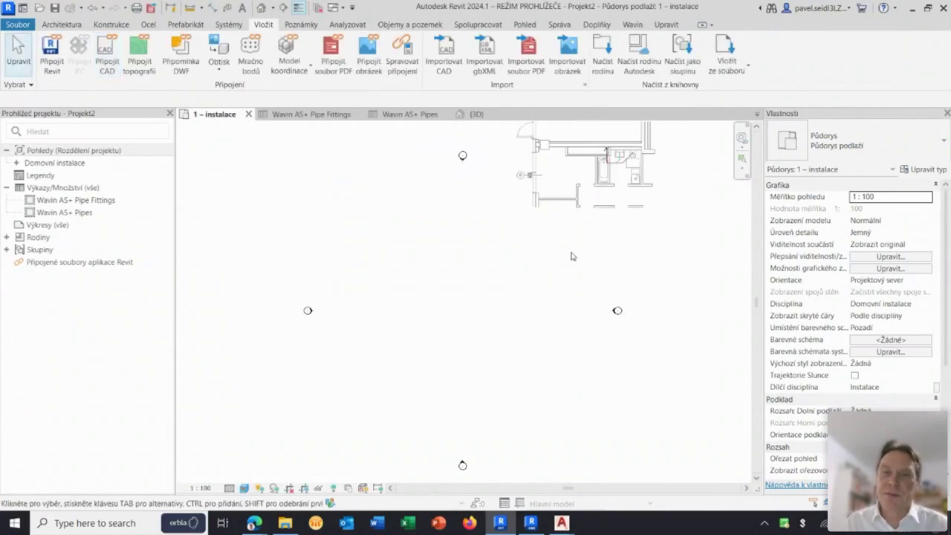
- Move the linked Pudorys_2.dwg into position, then start Wavin's Cad to Pipe conversion
{"action": "scroll", "coordinate": [565, 293], "scroll_direction": "up", "scroll_amount": 1}
{"action": "middle_click_drag", "start_coordinate": [564, 292], "coordinate": [549, 297]}
{"action": "scroll", "coordinate": [549, 297], "scroll_direction": "down", "scroll_amount": 1}
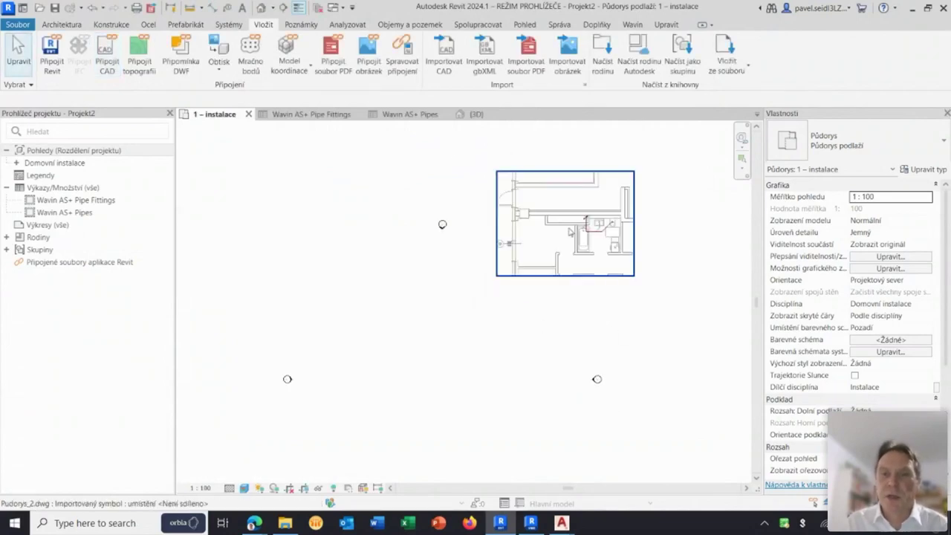
{"action": "left_click", "coordinate": [567, 229]}
{"action": "scroll", "coordinate": [579, 215], "scroll_direction": "up", "scroll_amount": 2}
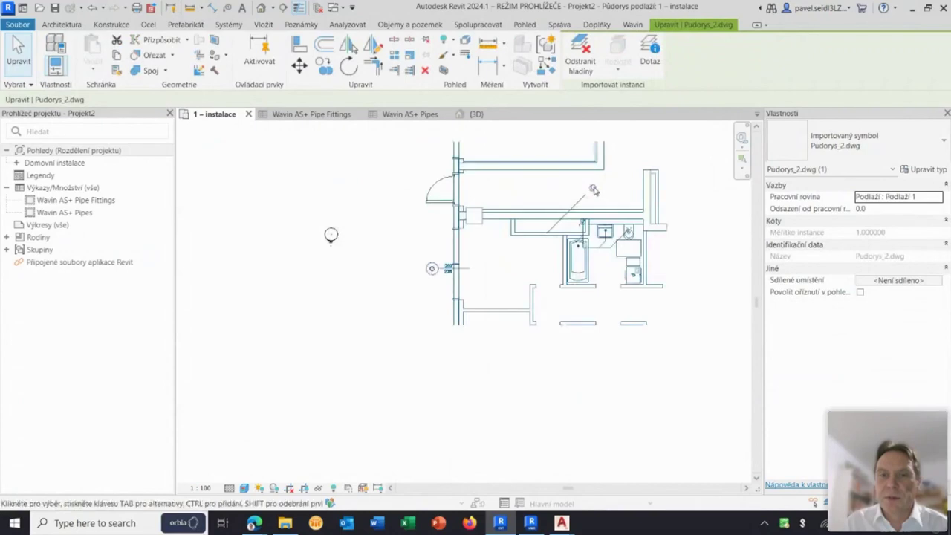
{"action": "scroll", "coordinate": [330, 235], "scroll_direction": "up", "scroll_amount": 2}
{"action": "scroll", "coordinate": [331, 235], "scroll_direction": "down", "scroll_amount": 3}
{"action": "mouse_move", "coordinate": [537, 276]}
{"action": "left_mouse_down"}
{"action": "mouse_move", "coordinate": [446, 364]}
{"action": "mouse_move", "coordinate": [511, 296]}
{"action": "mouse_move", "coordinate": [499, 303]}
{"action": "left_mouse_up"}
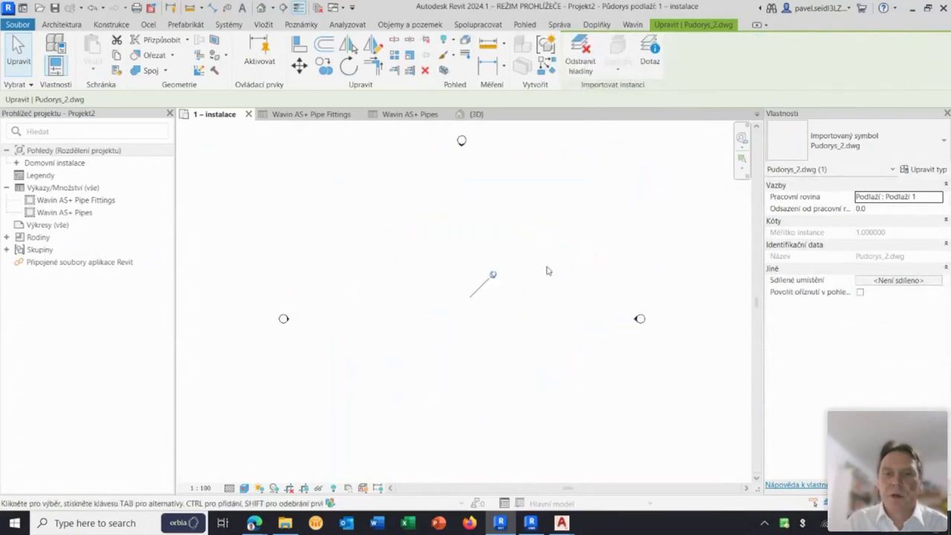
{"action": "scroll", "coordinate": [547, 269], "scroll_direction": "up", "scroll_amount": 2}
{"action": "scroll", "coordinate": [496, 312], "scroll_direction": "up", "scroll_amount": 1}
{"action": "scroll", "coordinate": [494, 315], "scroll_direction": "up", "scroll_amount": 1}
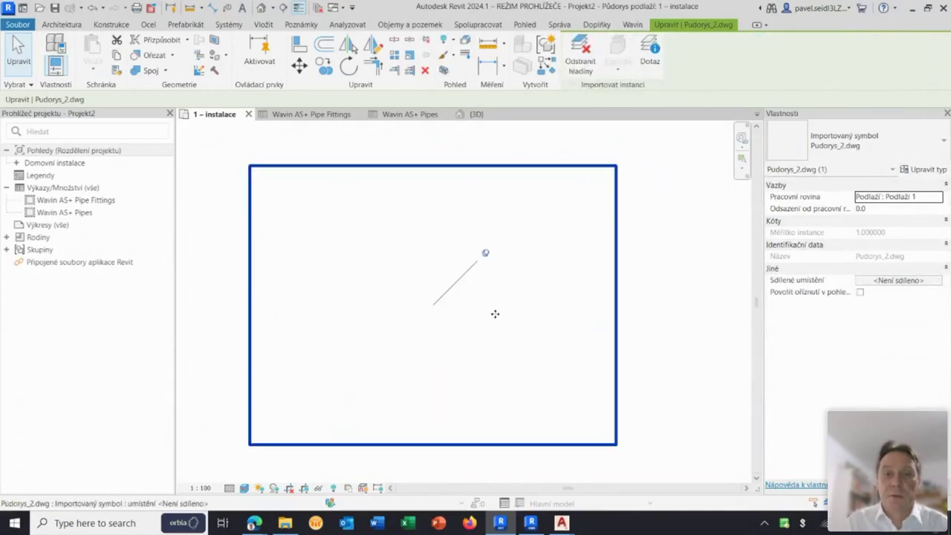
{"action": "left_click", "coordinate": [665, 206]}
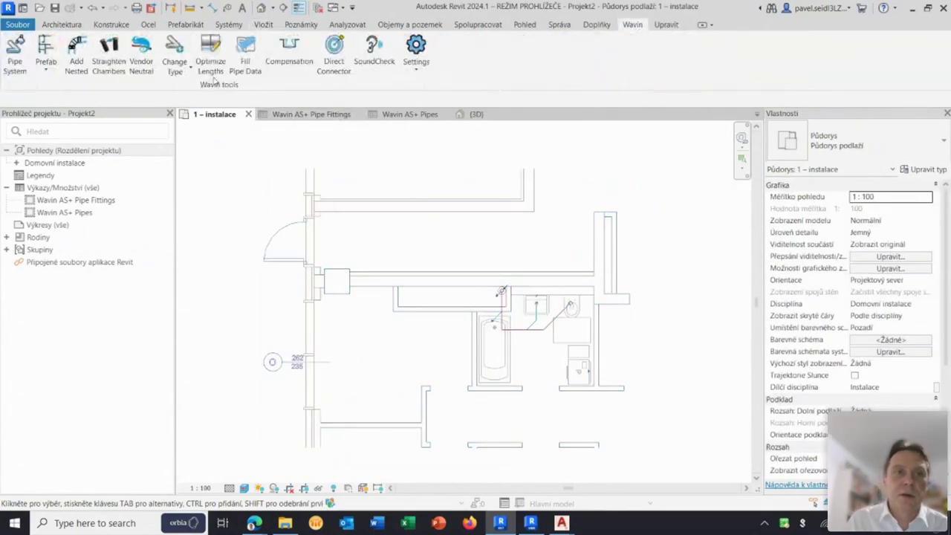
{"action": "left_click", "coordinate": [179, 65]}
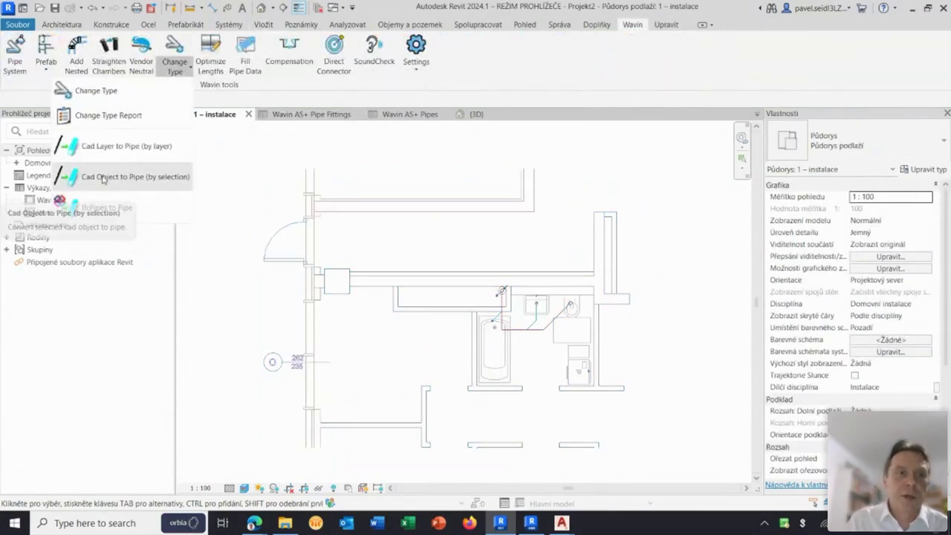
{"action": "left_click", "coordinate": [135, 149]}
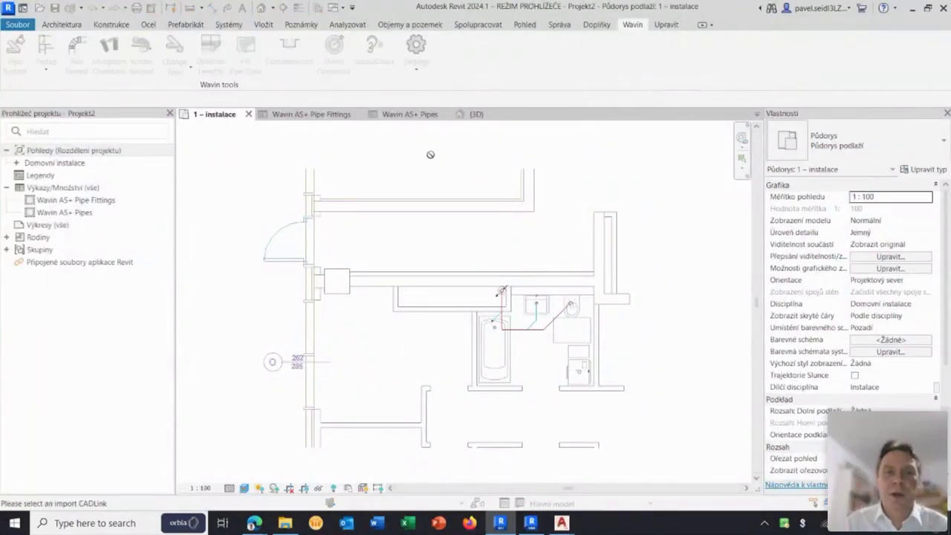
- Convert the Sanitary_system_100 layer lines into 100 mm Wavin AS+ (with socket) DN Sanitary pipes
{"action": "left_click", "coordinate": [529, 340]}
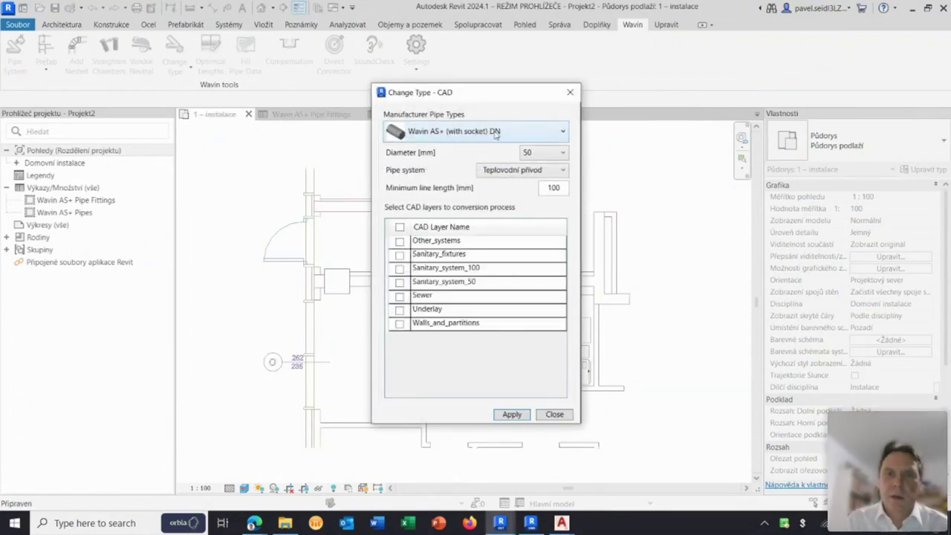
{"action": "left_click", "coordinate": [538, 154]}
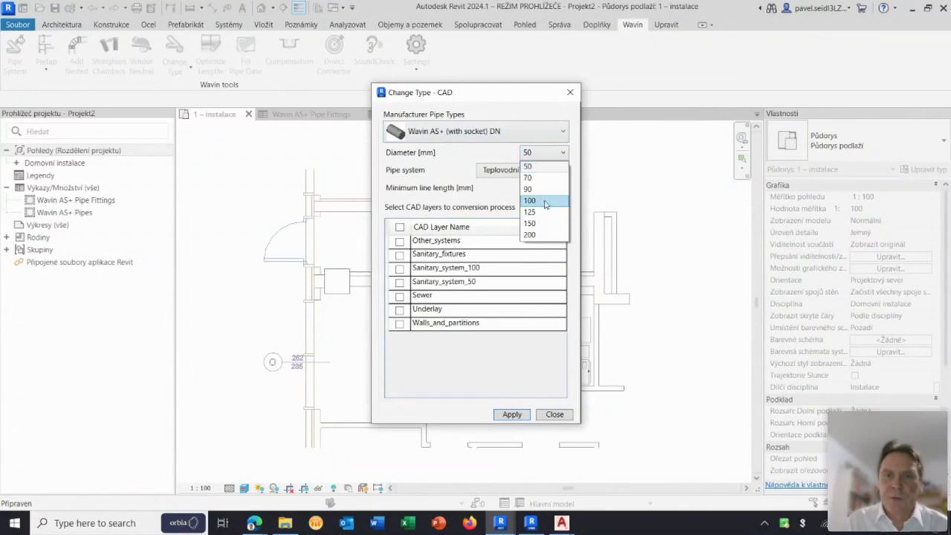
{"action": "left_click", "coordinate": [546, 202]}
{"action": "left_click", "coordinate": [544, 170]}
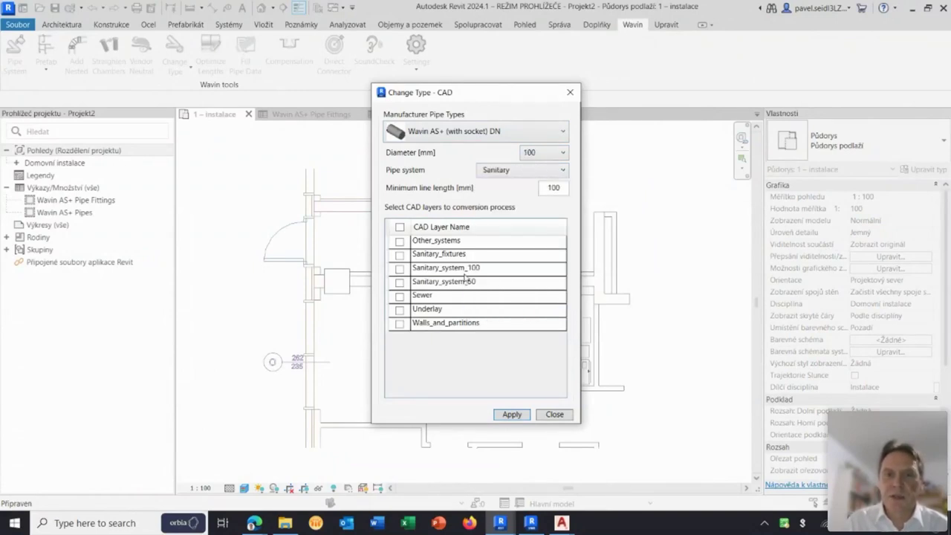
{"action": "left_click", "coordinate": [400, 268]}
{"action": "left_click", "coordinate": [512, 415]}
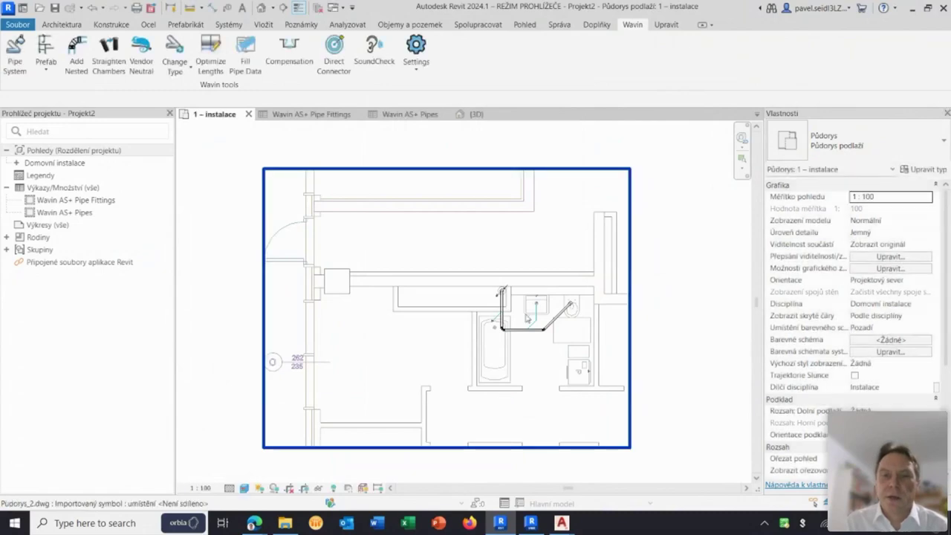
{"action": "scroll", "coordinate": [558, 343], "scroll_direction": "up", "scroll_amount": 2}
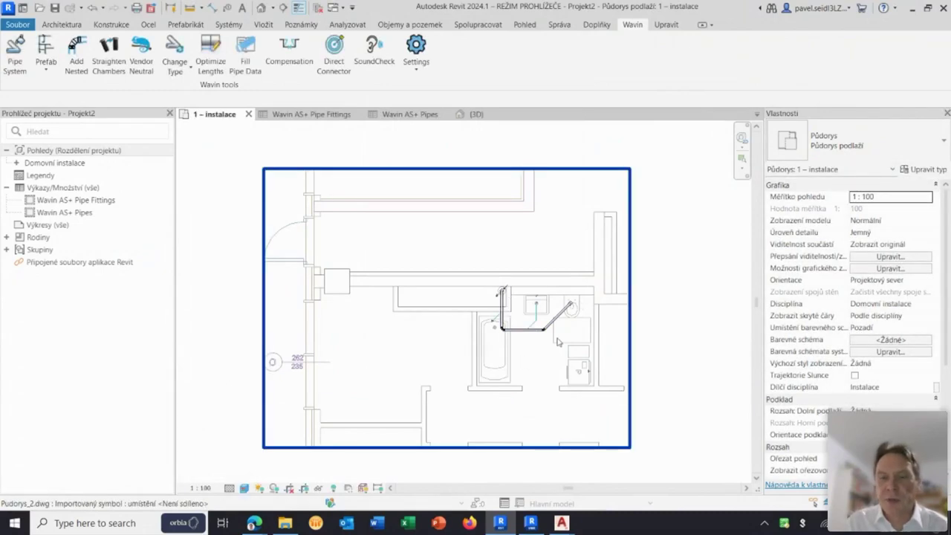
{"action": "scroll", "coordinate": [544, 333], "scroll_direction": "up", "scroll_amount": 1}
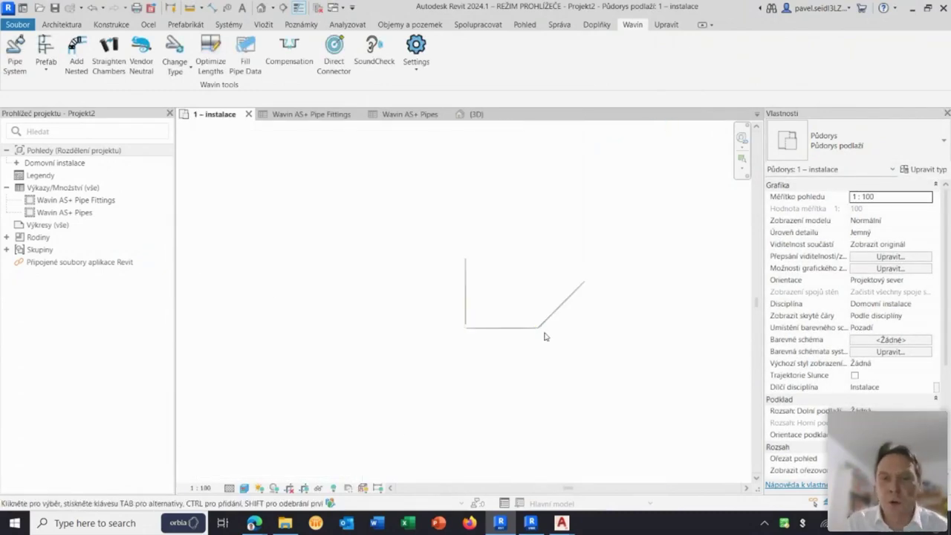
{"action": "scroll", "coordinate": [543, 335], "scroll_direction": "up", "scroll_amount": 1}
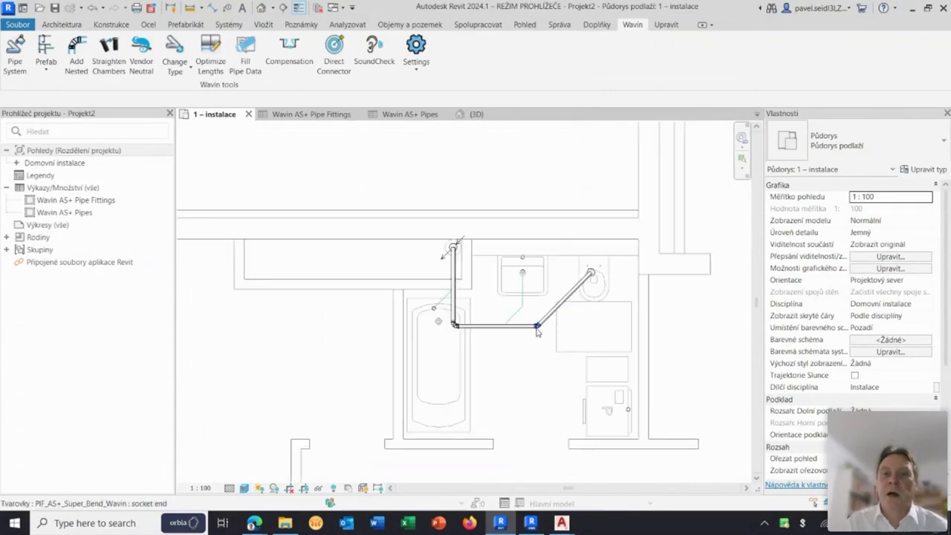
{"action": "mouse_move", "coordinate": [536, 328]}
{"action": "middle_mouse_down"}
{"action": "mouse_move", "coordinate": [510, 303]}
{"action": "mouse_move", "coordinate": [492, 309]}
{"action": "middle_mouse_up"}
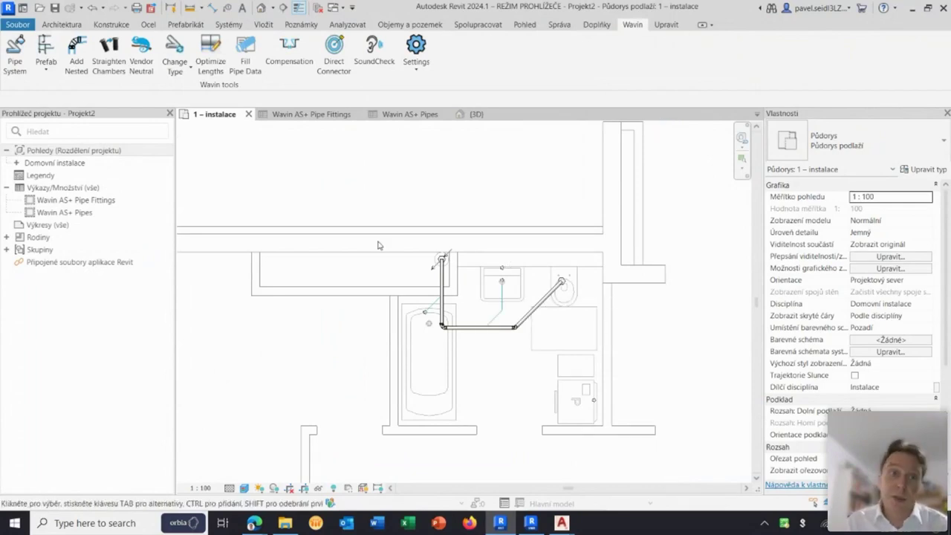
- Convert the Sanitary_system_50 lines into 50 mm Wavin AS+ (with socket) DN Sanitary pipes
{"action": "left_click", "coordinate": [175, 67]}
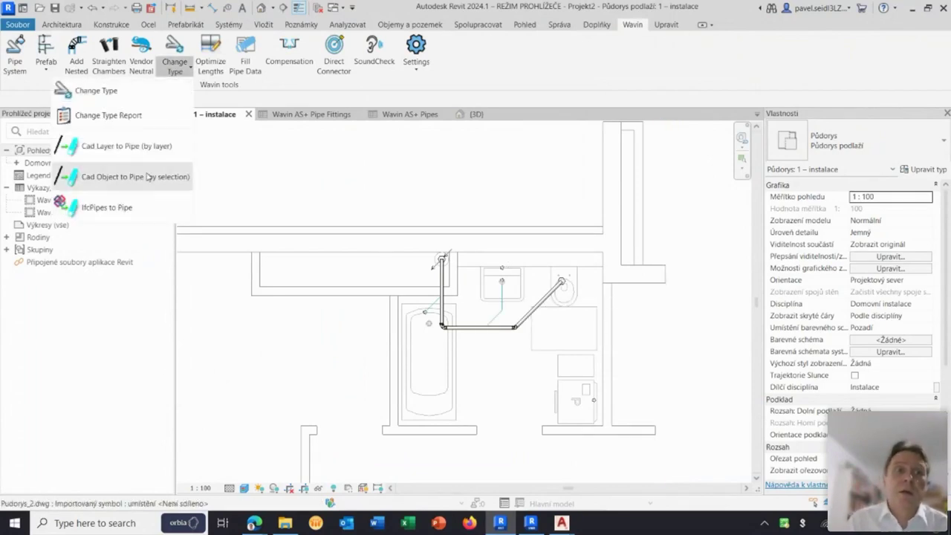
{"action": "left_click", "coordinate": [132, 152]}
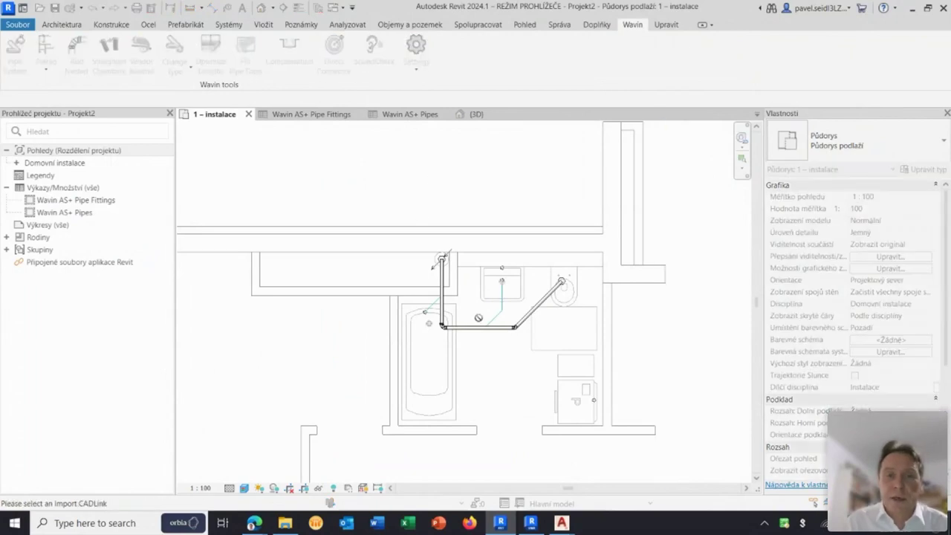
{"action": "left_click", "coordinate": [490, 322]}
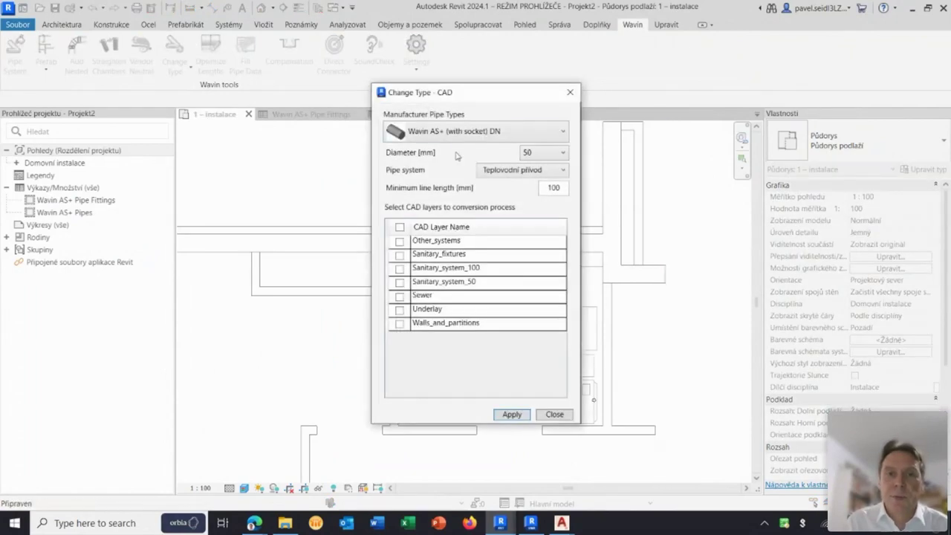
{"action": "left_click", "coordinate": [492, 135]}
{"action": "left_click", "coordinate": [491, 154]}
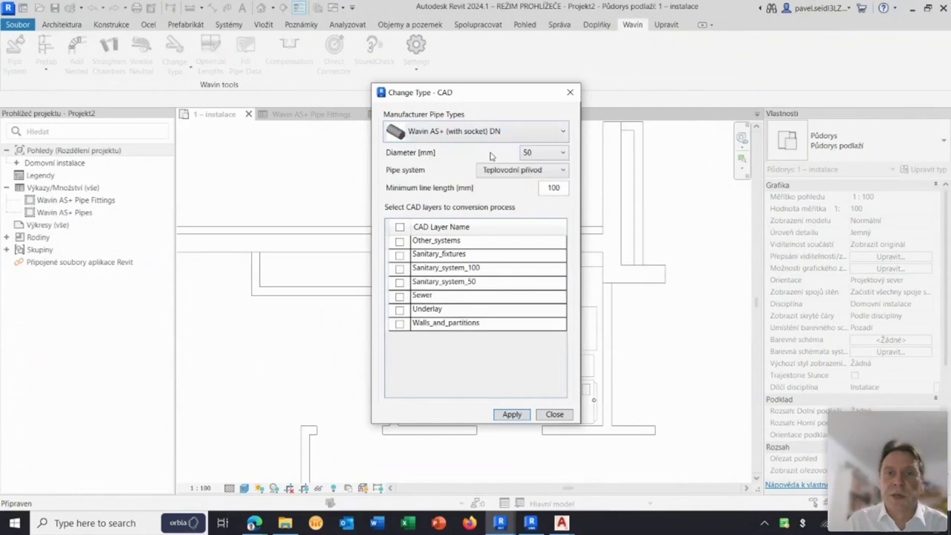
{"action": "left_click", "coordinate": [547, 155]}
{"action": "left_click", "coordinate": [545, 168]}
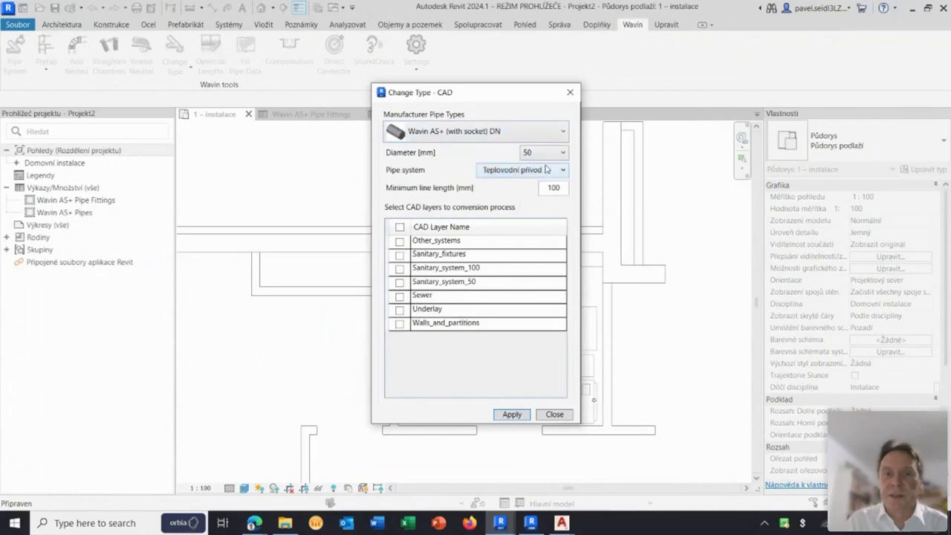
{"action": "left_click", "coordinate": [538, 171]}
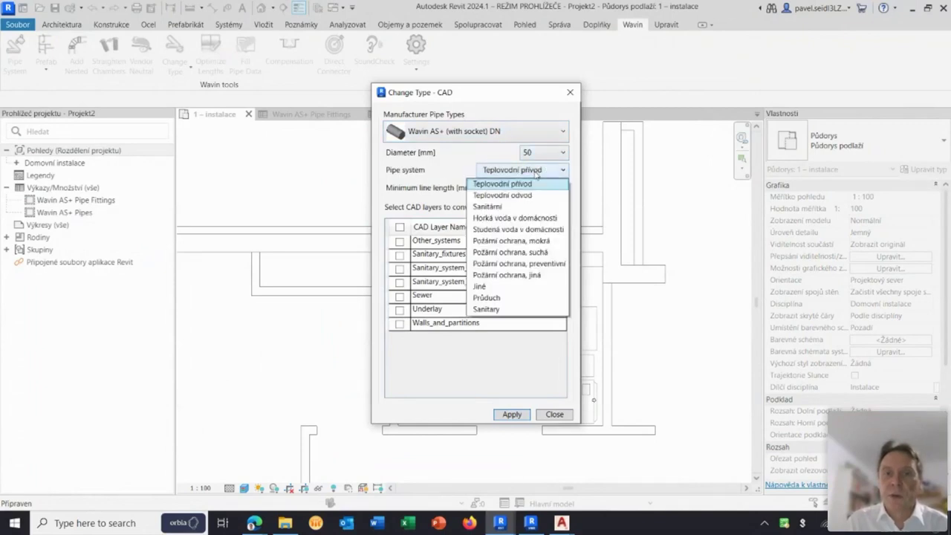
{"action": "left_click", "coordinate": [524, 312]}
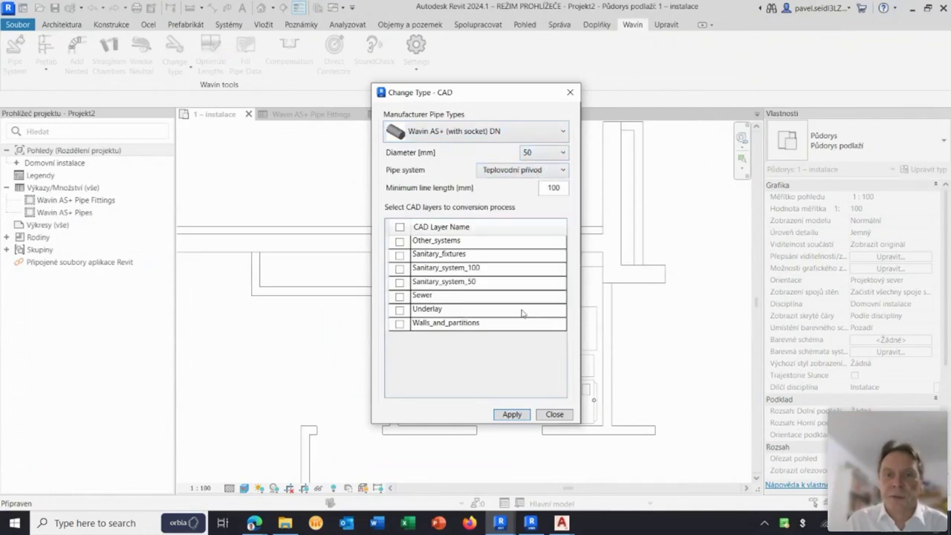
{"action": "left_click", "coordinate": [401, 283]}
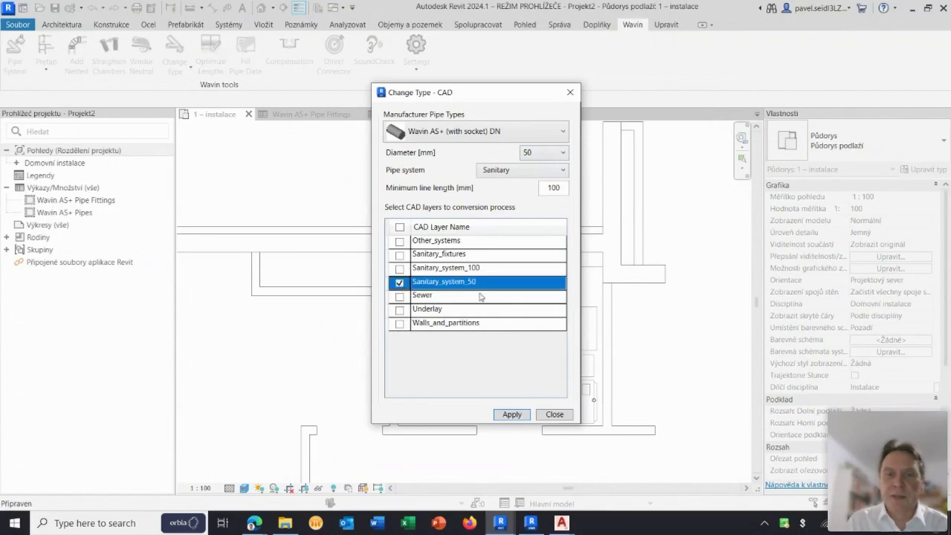
{"action": "left_click", "coordinate": [511, 414]}
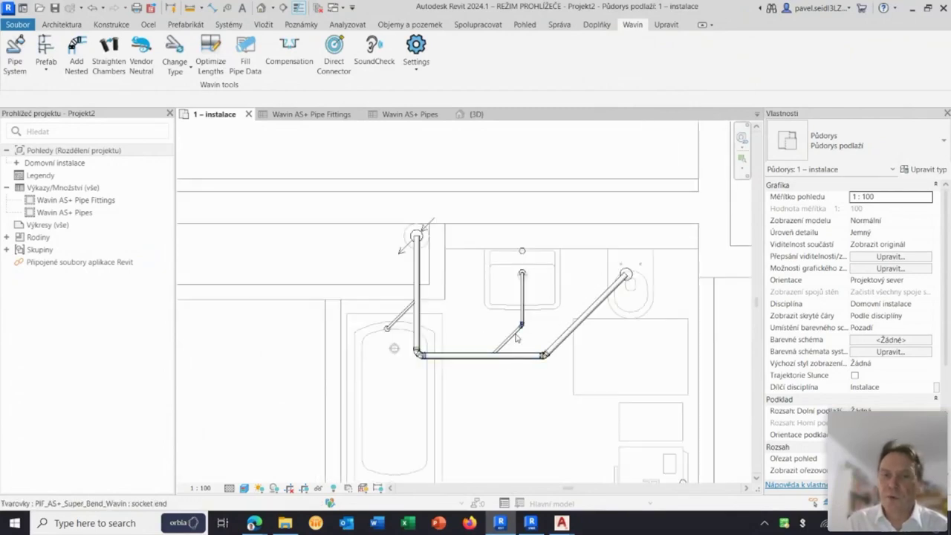
- Extend the diagonal washbasin branch pipe onto the horizontal main pipe
{"action": "scroll", "coordinate": [518, 338], "scroll_direction": "up", "scroll_amount": 2}
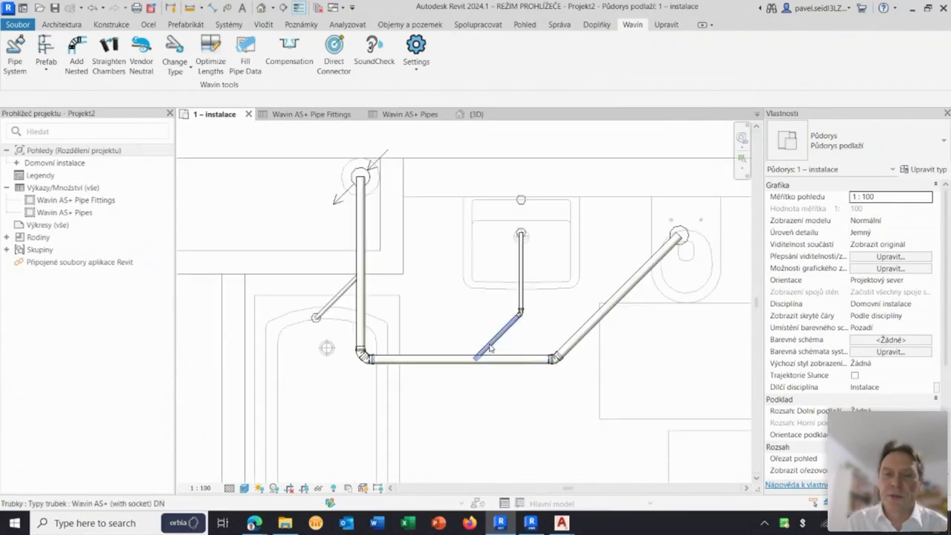
{"action": "left_click", "coordinate": [490, 348]}
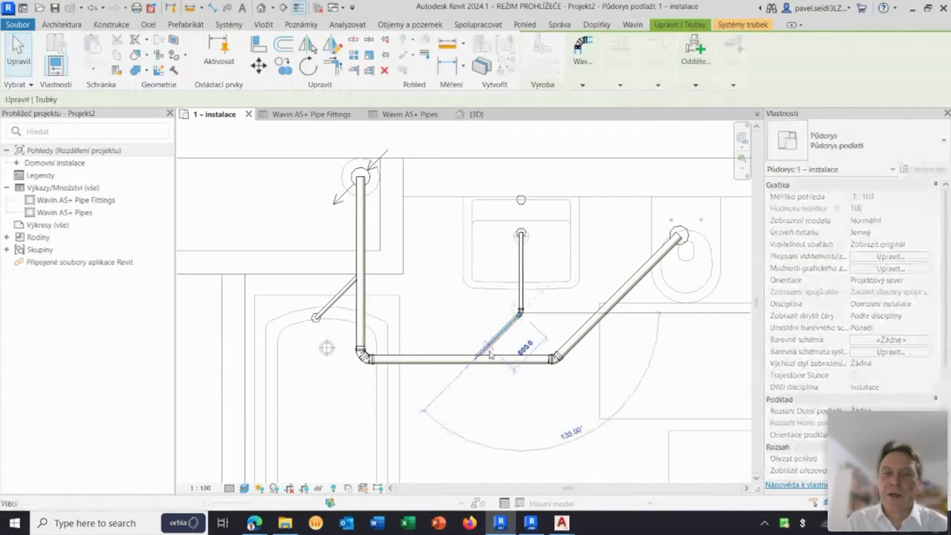
{"action": "left_click_drag", "start_coordinate": [490, 354], "coordinate": [479, 354]}
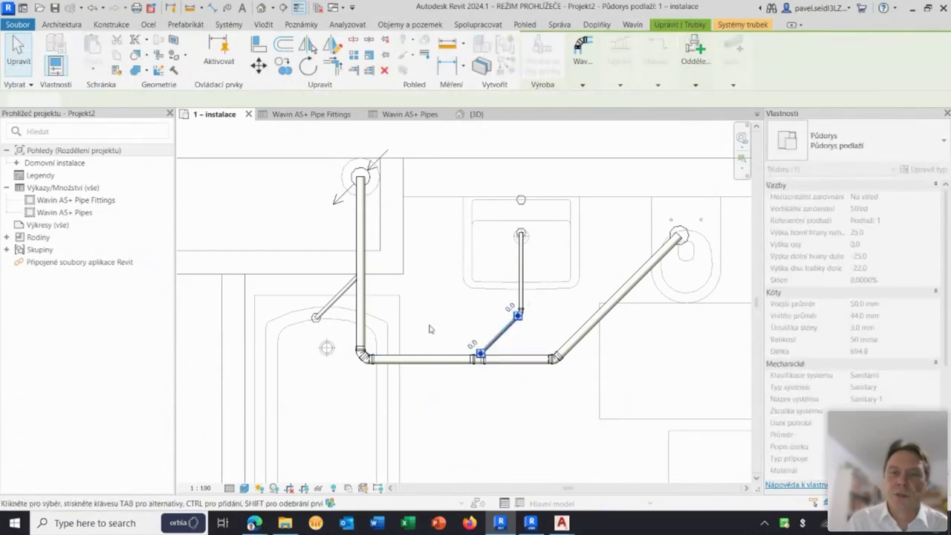
{"action": "left_click", "coordinate": [378, 318]}
- Connect the diagonal bathtub branch pipe's end to the vertical main pipe
{"action": "left_click", "coordinate": [362, 276]}
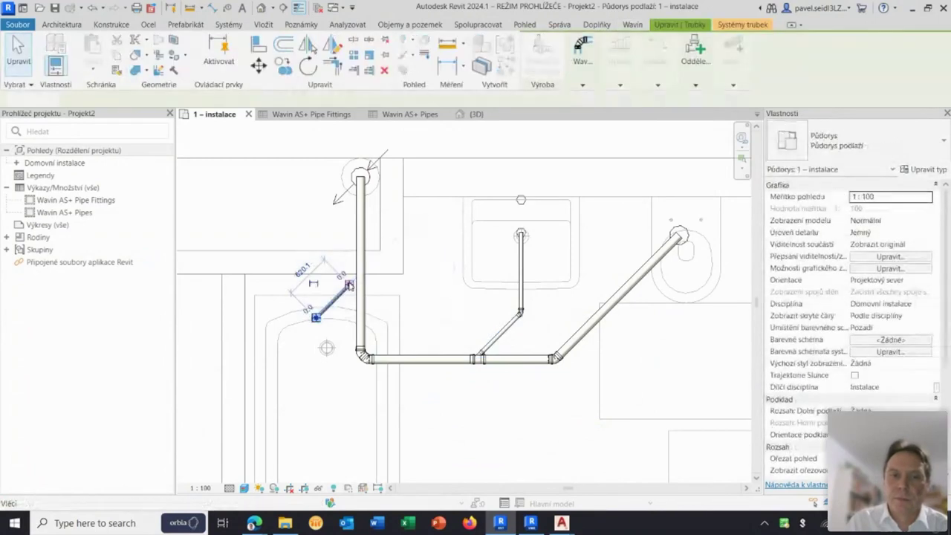
{"action": "left_click", "coordinate": [352, 286]}
{"action": "left_click", "coordinate": [340, 296]}
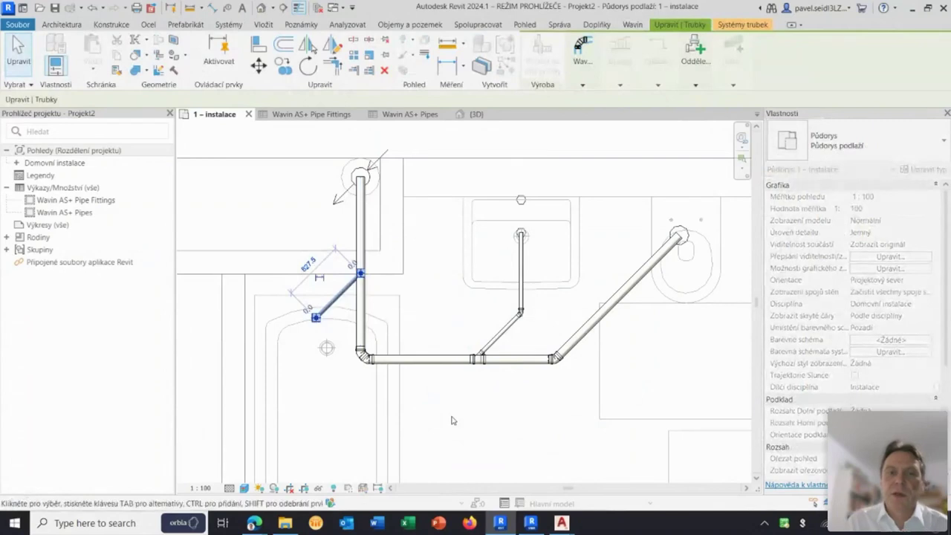
{"action": "left_click", "coordinate": [383, 280]}
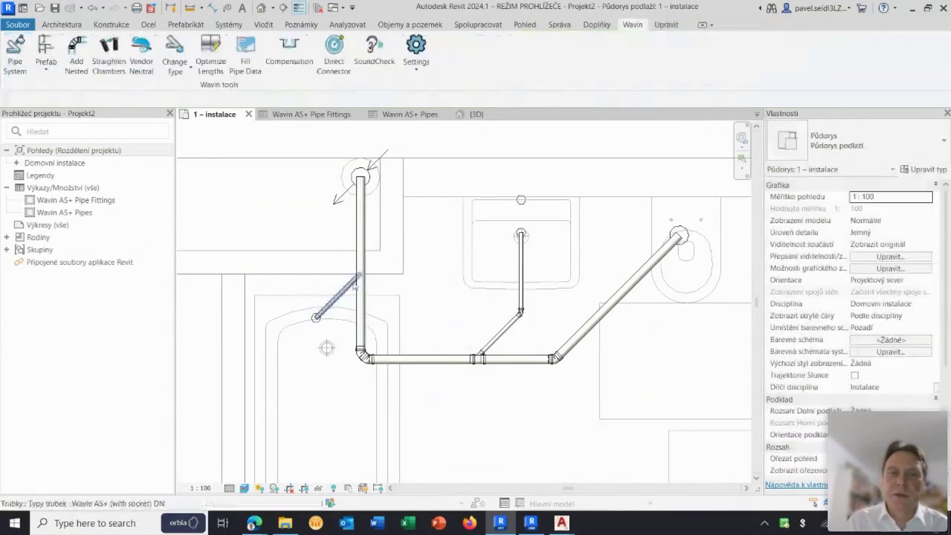
{"action": "left_click", "coordinate": [360, 275]}
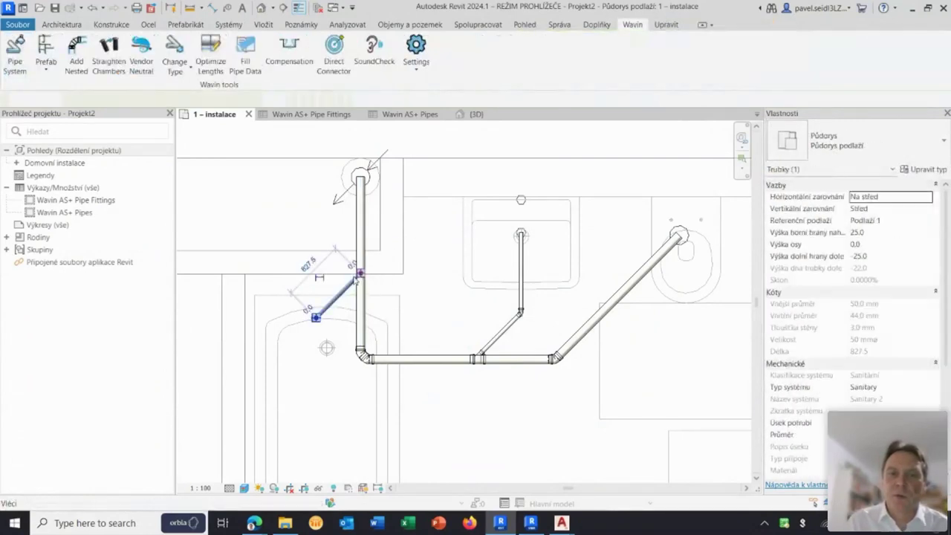
{"action": "left_click_drag", "start_coordinate": [360, 275], "coordinate": [347, 286]}
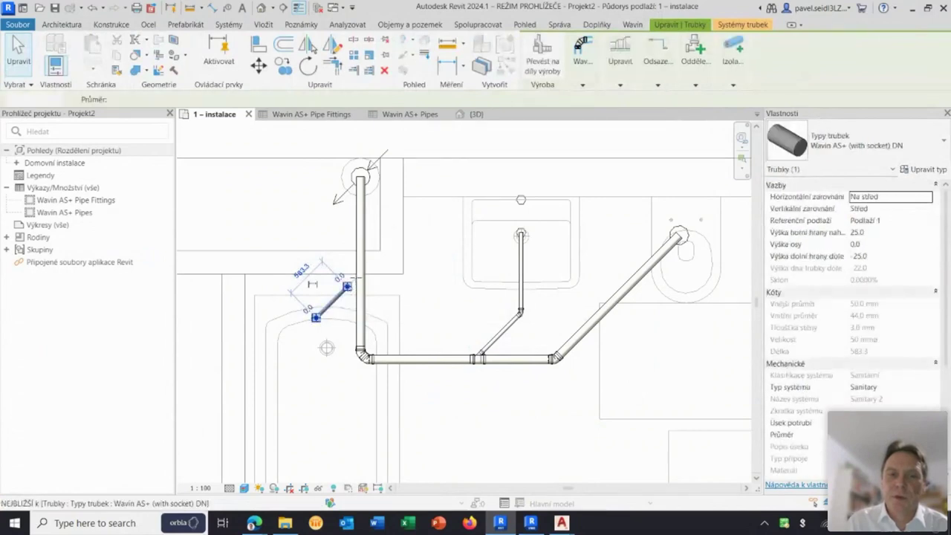
{"action": "left_click", "coordinate": [526, 442]}
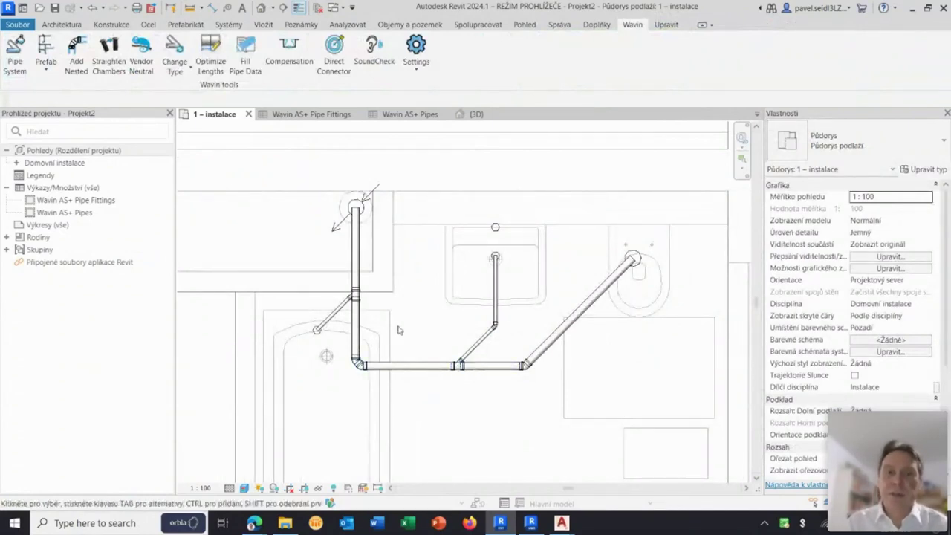
- Switch to the 3D view of the IfcFile non coverted project
{"action": "scroll", "coordinate": [418, 315], "scroll_direction": "up", "scroll_amount": 1}
{"action": "scroll", "coordinate": [409, 316], "scroll_direction": "up", "scroll_amount": 1}
{"action": "scroll", "coordinate": [409, 317], "scroll_direction": "up", "scroll_amount": 1}
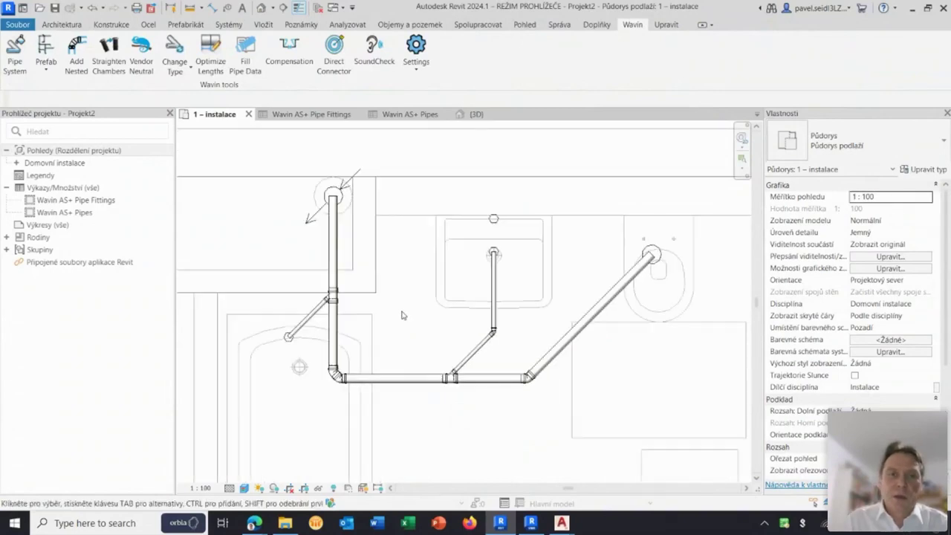
{"action": "left_click", "coordinate": [492, 114]}
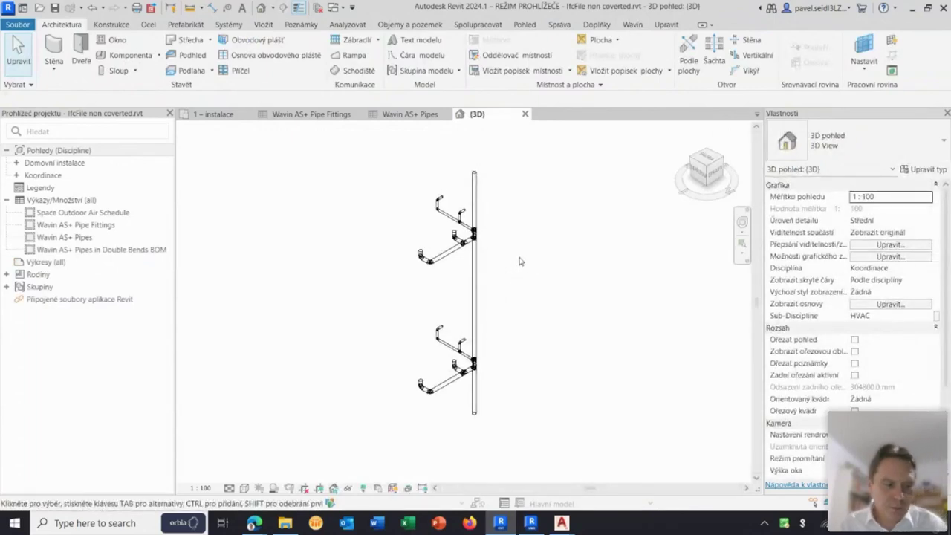
- Rebuild all IFC pipes as Wavin AS+ Pipe OD pipes on the Sanitary system via IfcPipes to Pipe
{"action": "middle_click_drag", "start_coordinate": [523, 267], "coordinate": [518, 265]}
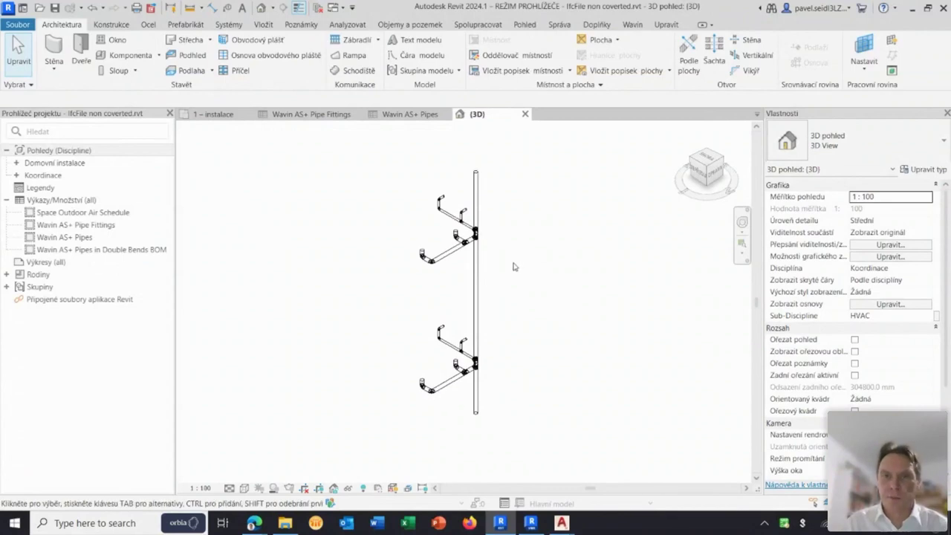
{"action": "left_click", "coordinate": [633, 25]}
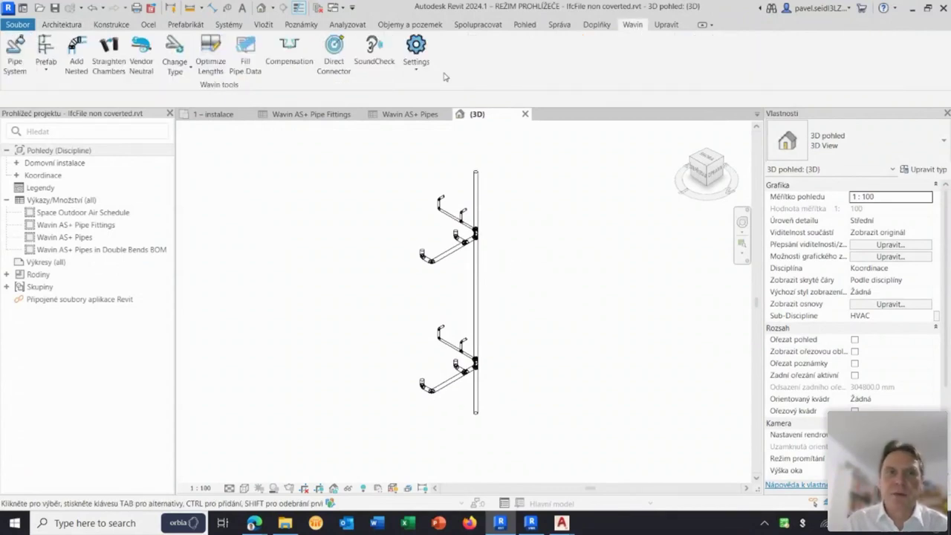
{"action": "left_click", "coordinate": [178, 70]}
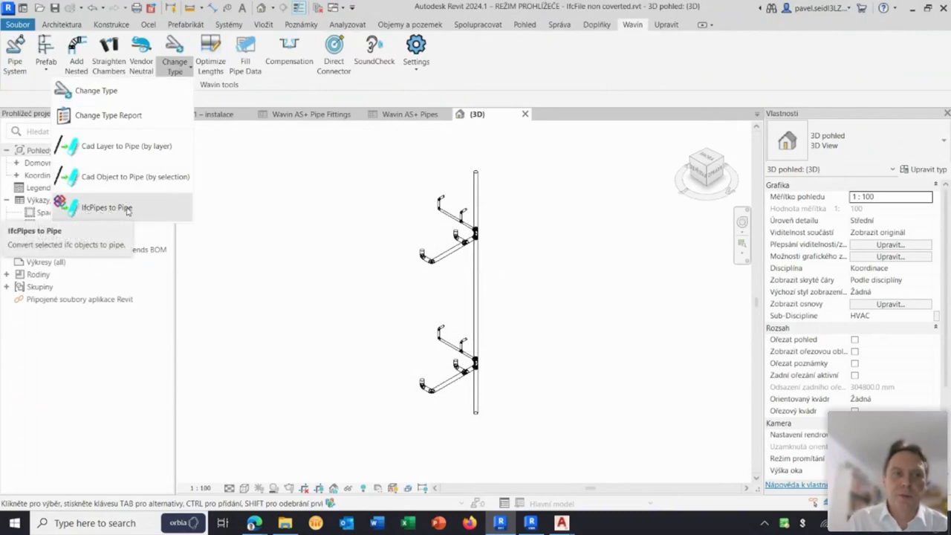
{"action": "left_click", "coordinate": [127, 209]}
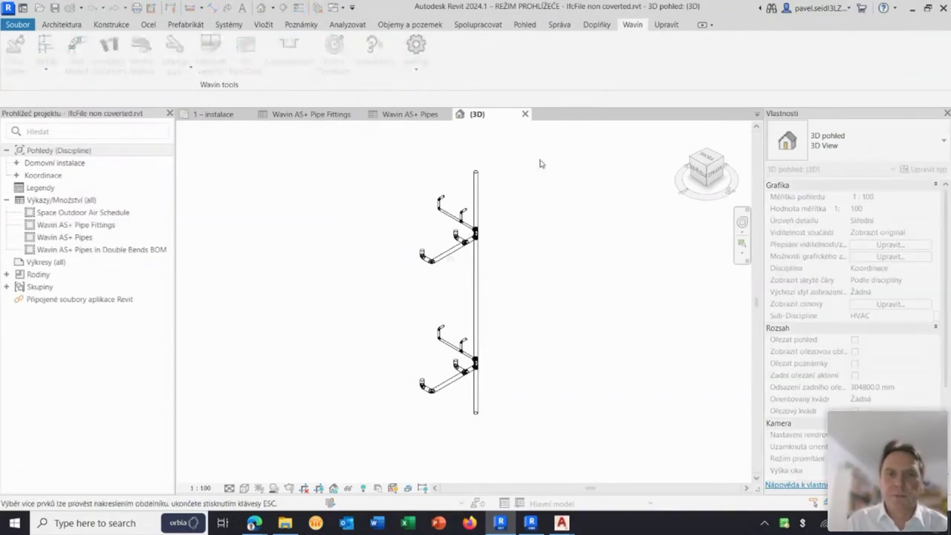
{"action": "left_click_drag", "start_coordinate": [540, 163], "coordinate": [389, 423]}
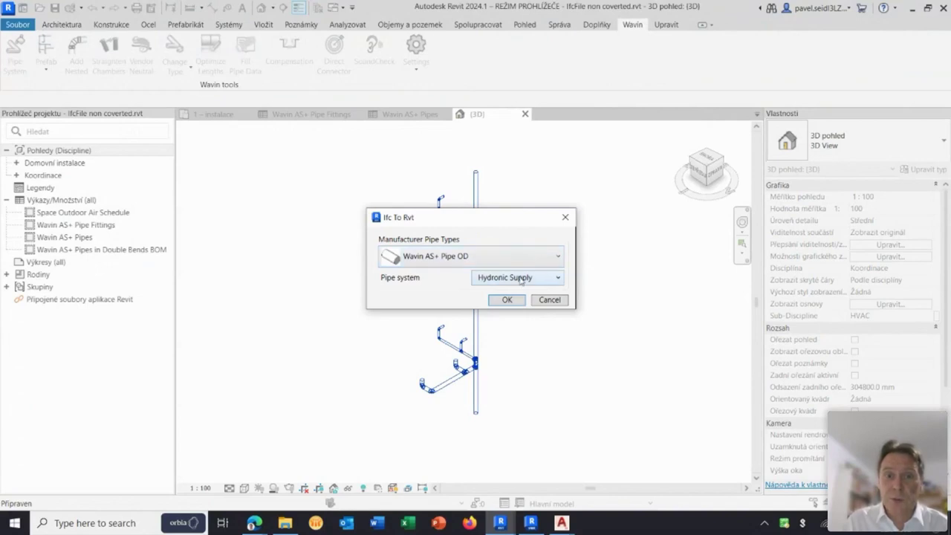
{"action": "left_click", "coordinate": [522, 278]}
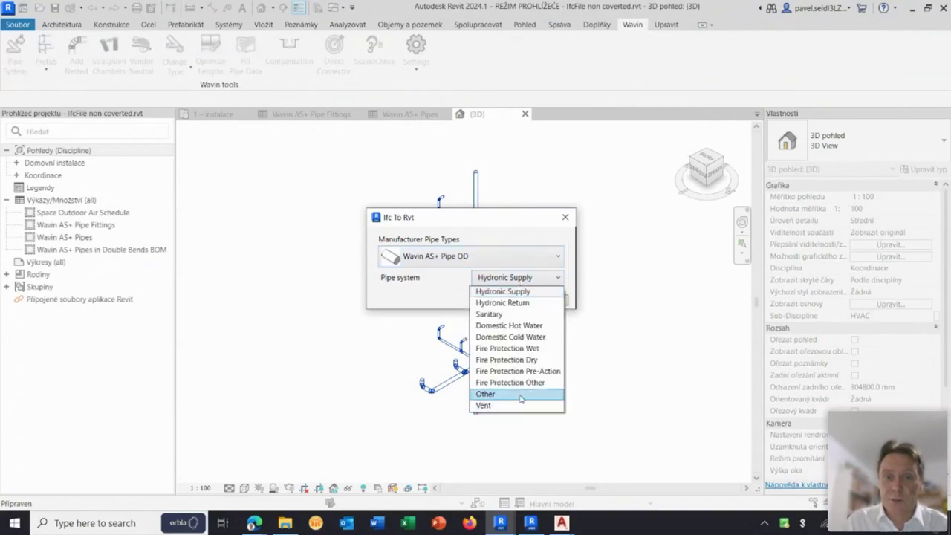
{"action": "left_click", "coordinate": [519, 314]}
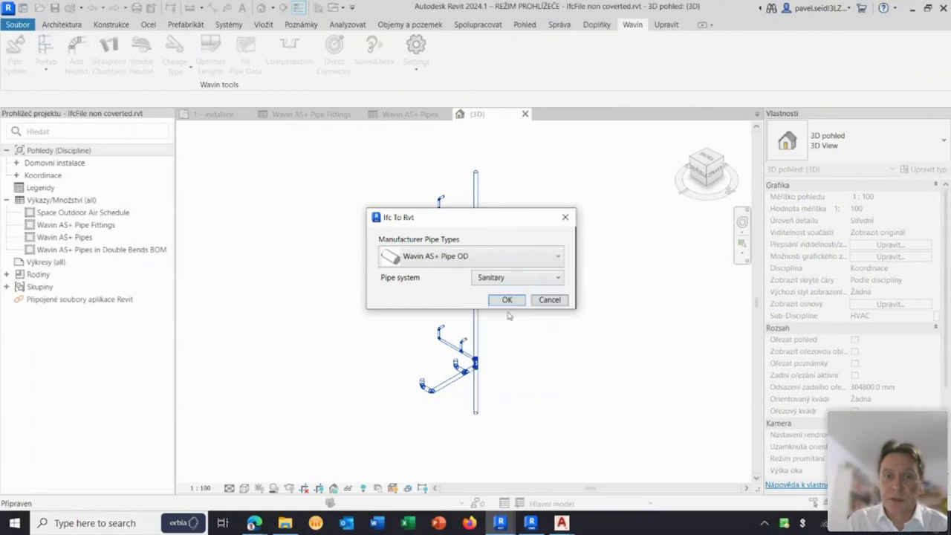
{"action": "left_click", "coordinate": [506, 300]}
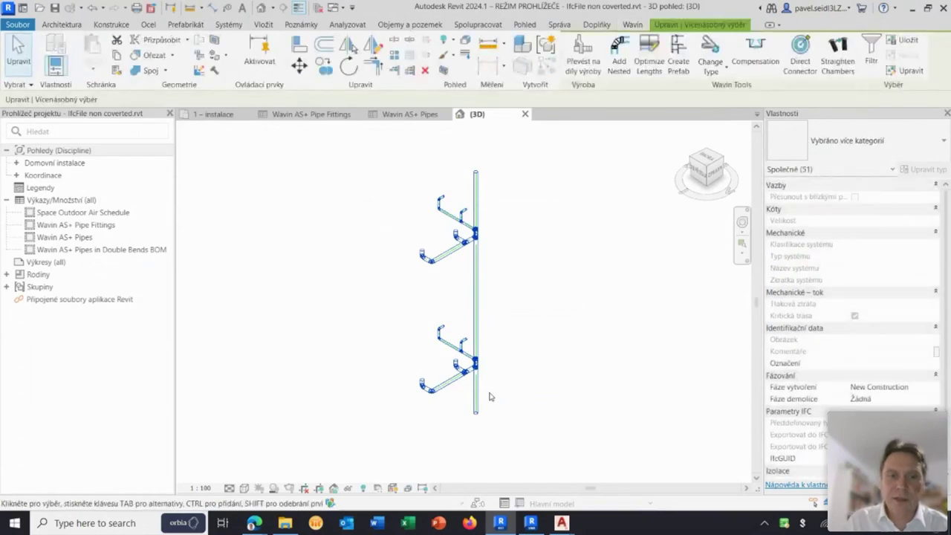
- Check the Wavin AS+ Pipes and Pipe Fittings schedules, then select the converted network in 3D
{"action": "scroll", "coordinate": [486, 385], "scroll_direction": "up", "scroll_amount": 3}
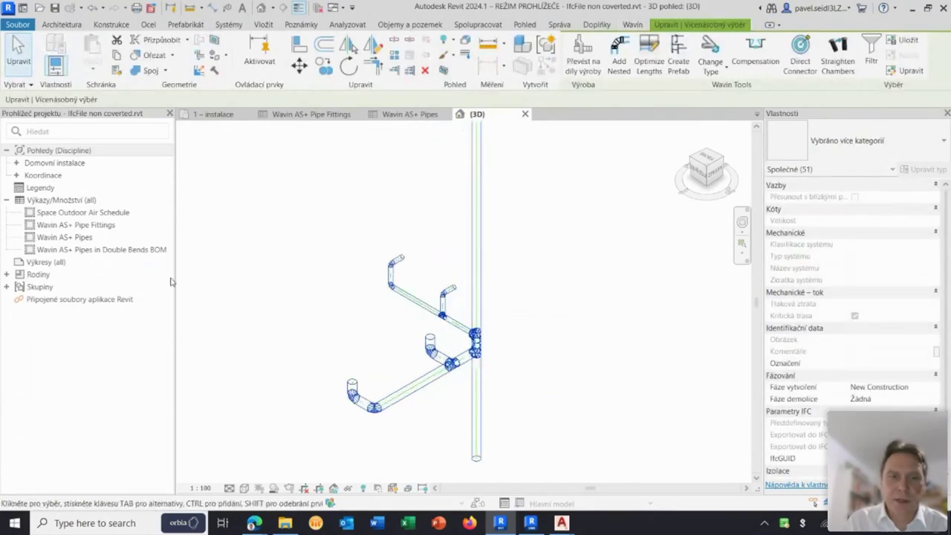
{"action": "left_click", "coordinate": [79, 238]}
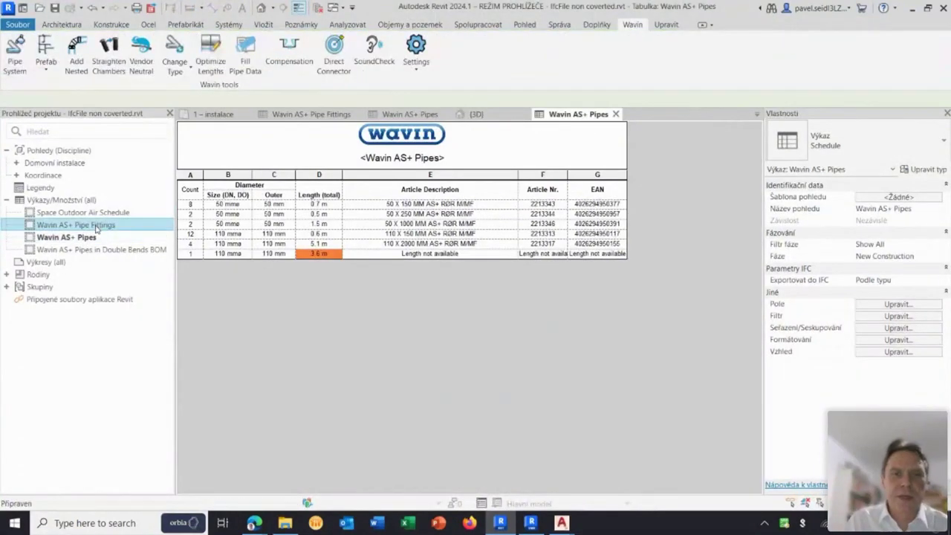
{"action": "double_click", "coordinate": [96, 226]}
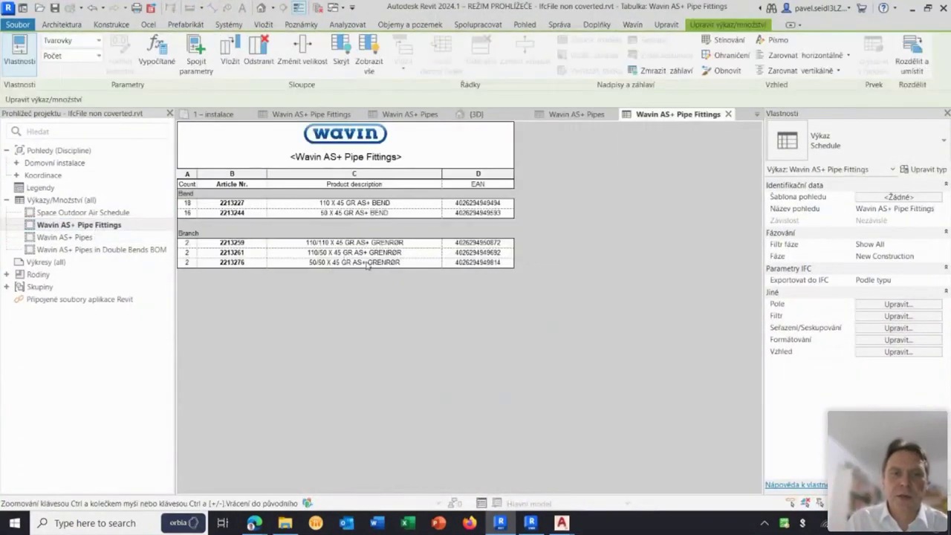
{"action": "left_click", "coordinate": [581, 115]}
{"action": "left_click", "coordinate": [475, 114]}
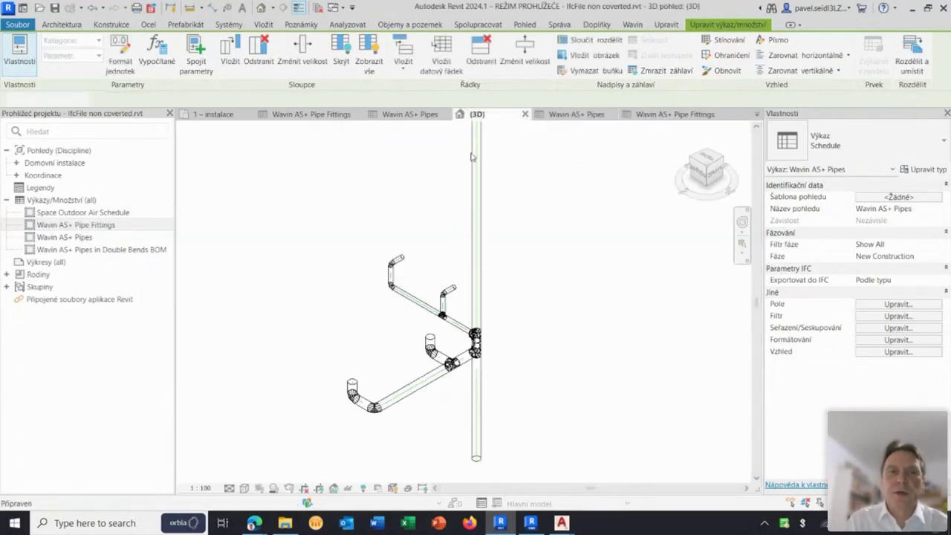
{"action": "left_click", "coordinate": [471, 156]}
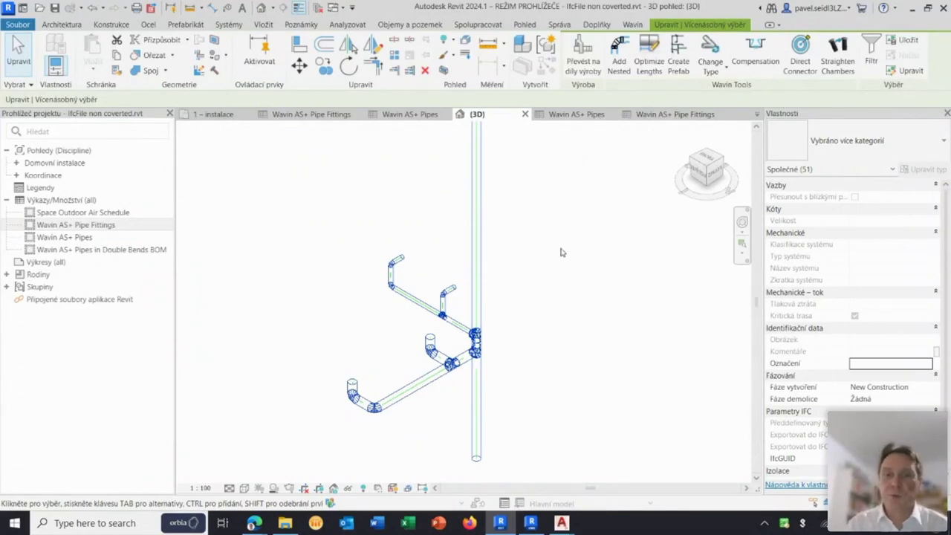
- Switch to the second Revit window showing Projekt1's 1 – instalace plan
{"action": "left_click", "coordinate": [530, 523]}
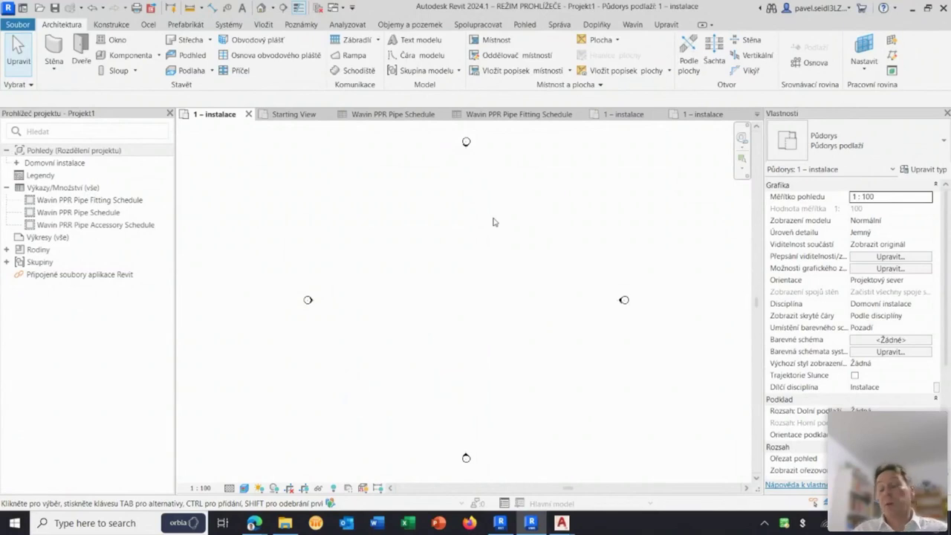
- Compare the Wavin PPR Starting View with Projekt1's 1 – instalace plan, then start Transfer Project Standards
{"action": "left_click", "coordinate": [304, 116]}
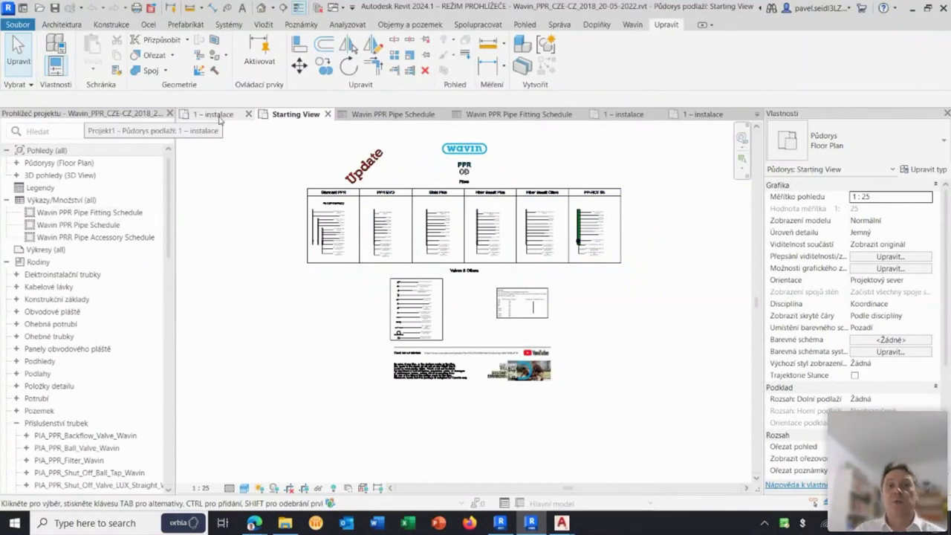
{"action": "left_click", "coordinate": [219, 118]}
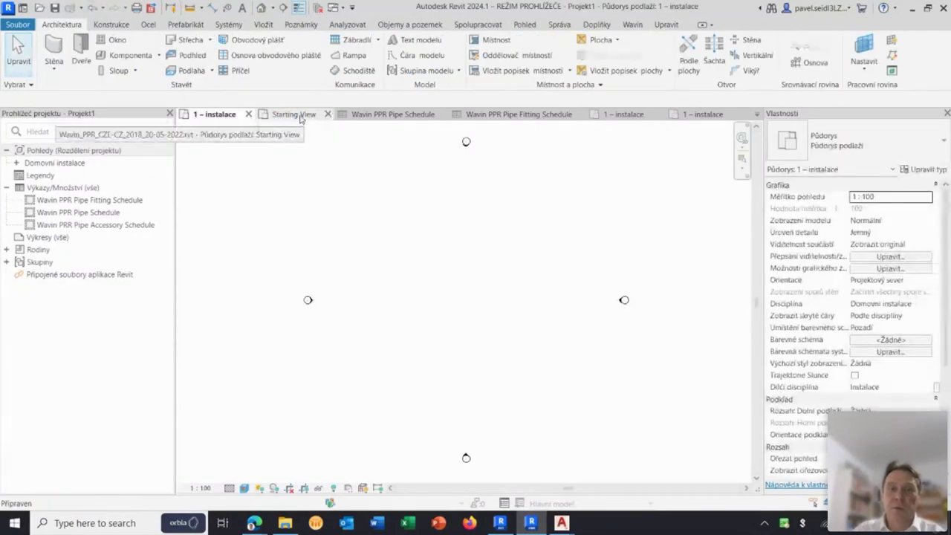
{"action": "left_click", "coordinate": [300, 117]}
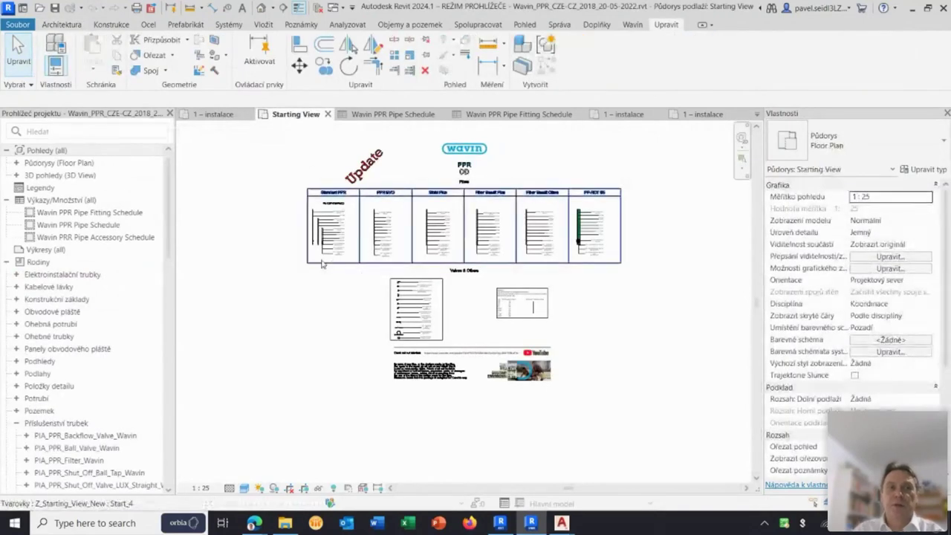
{"action": "left_click", "coordinate": [214, 115]}
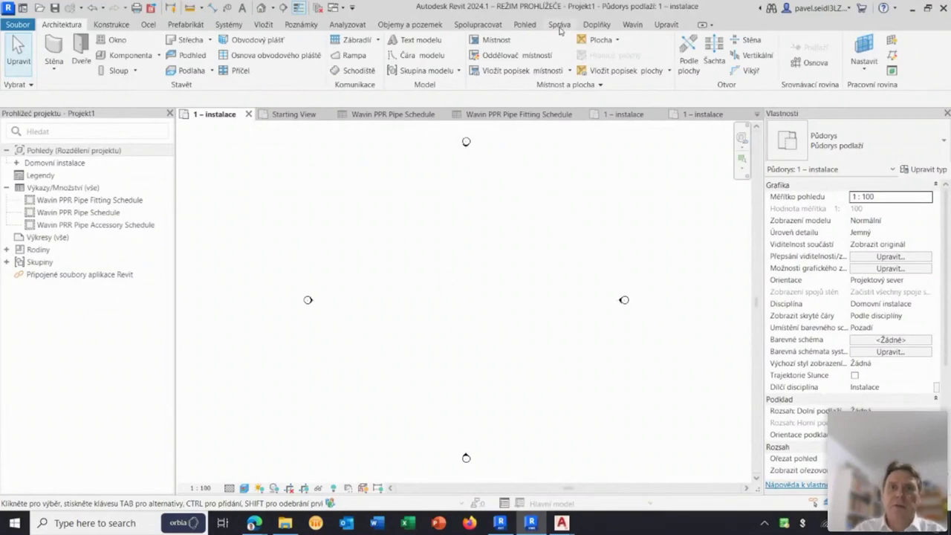
{"action": "left_click", "coordinate": [562, 26]}
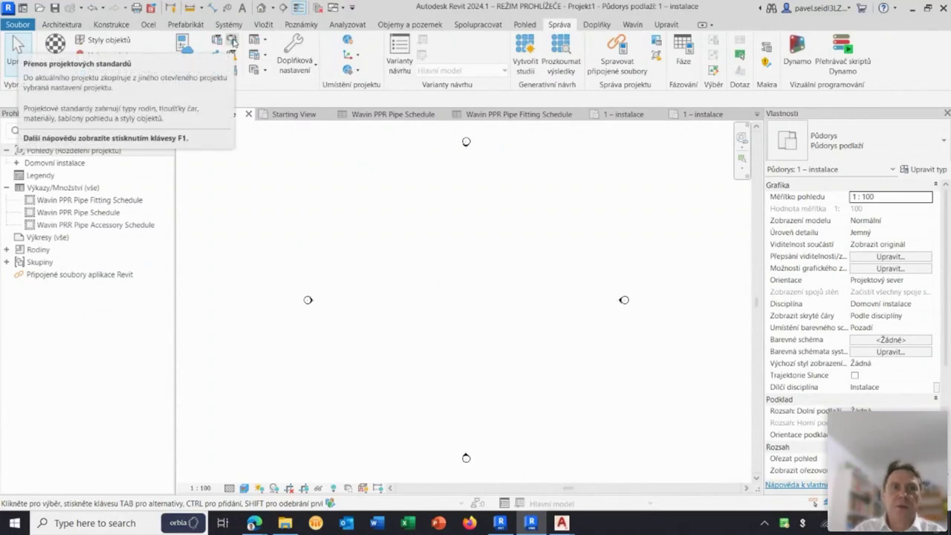
{"action": "left_click", "coordinate": [233, 41]}
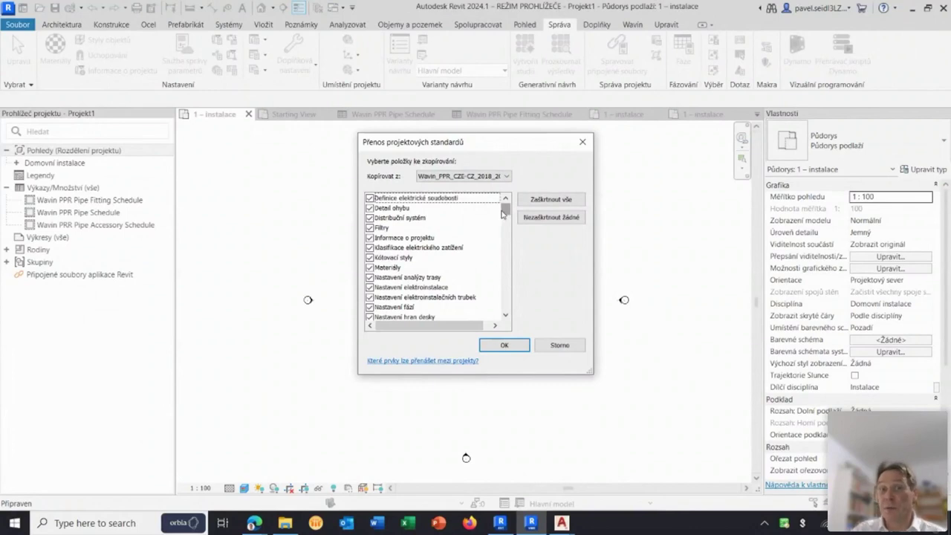
- Clear all transfer items, tick only View Templates, and copy them from Wavin PPR into Projekt1
{"action": "left_click", "coordinate": [554, 218]}
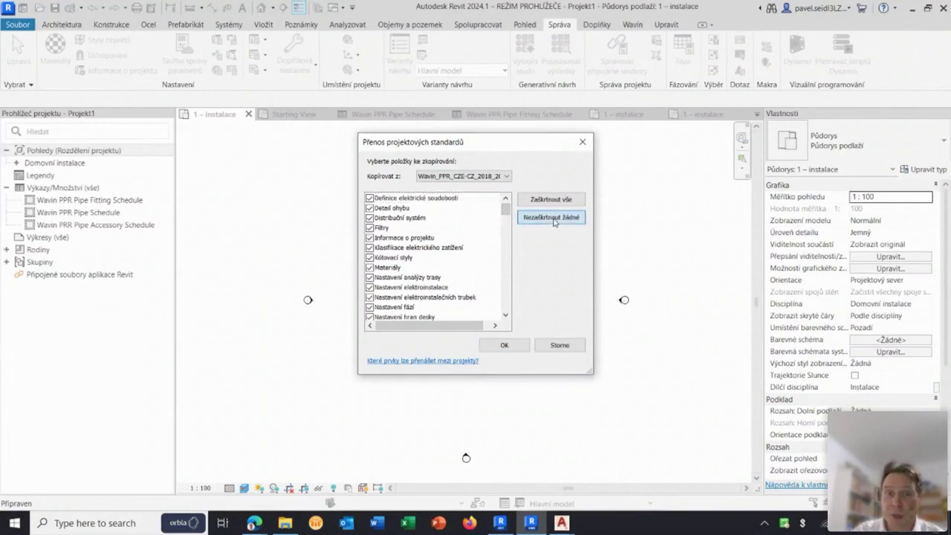
{"action": "left_click_drag", "start_coordinate": [507, 213], "coordinate": [506, 305]}
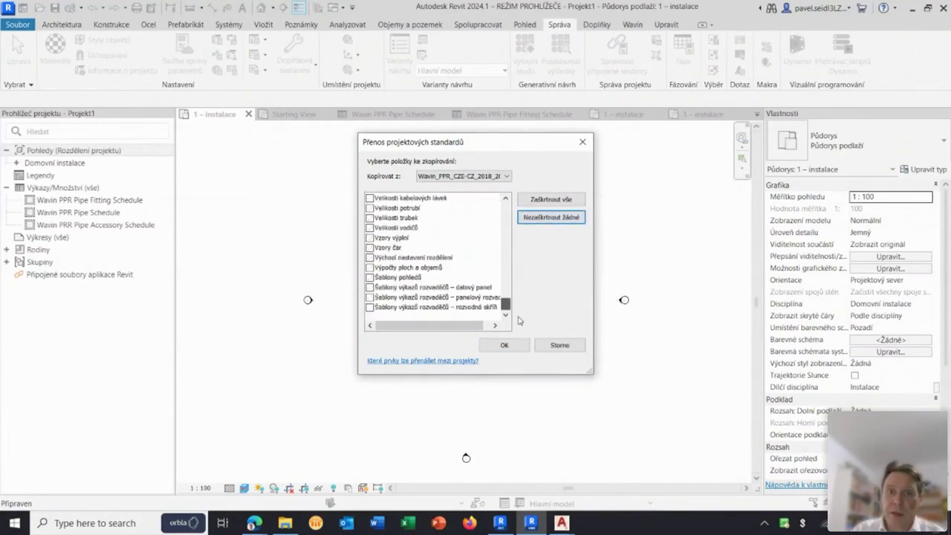
{"action": "left_click", "coordinate": [370, 277]}
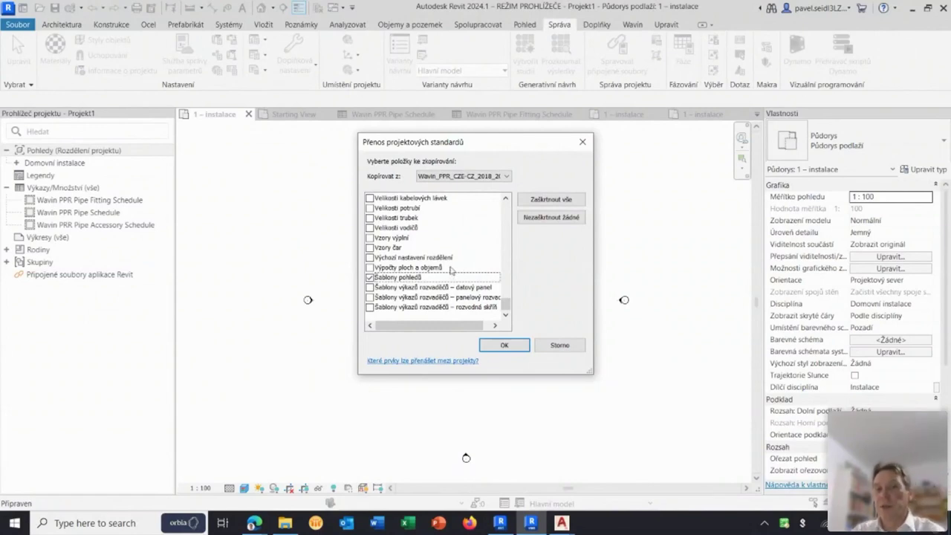
{"action": "left_click", "coordinate": [505, 345]}
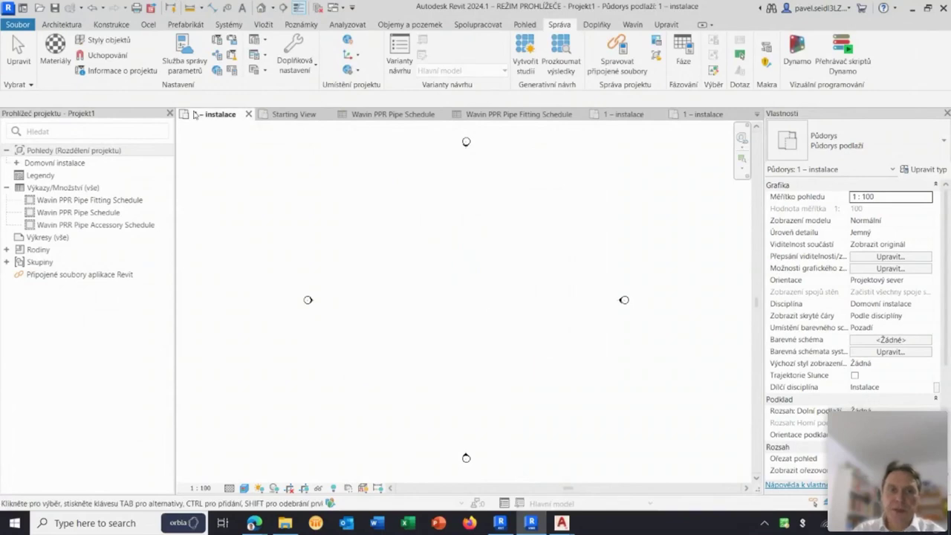
- Expand Domovní instalace > Instalace > 3D Views in the Project Browser and duplicate the {3D} view
{"action": "left_click", "coordinate": [17, 163]}
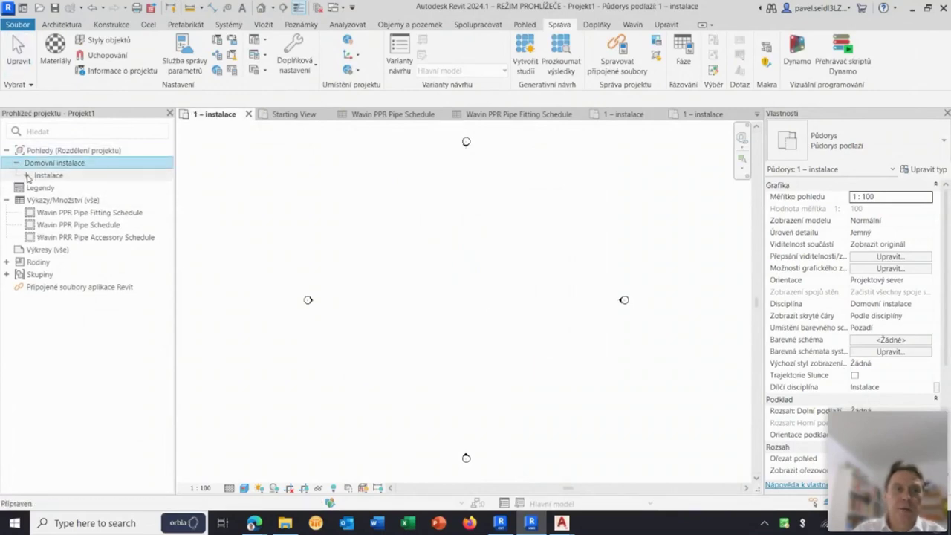
{"action": "left_click", "coordinate": [27, 176]}
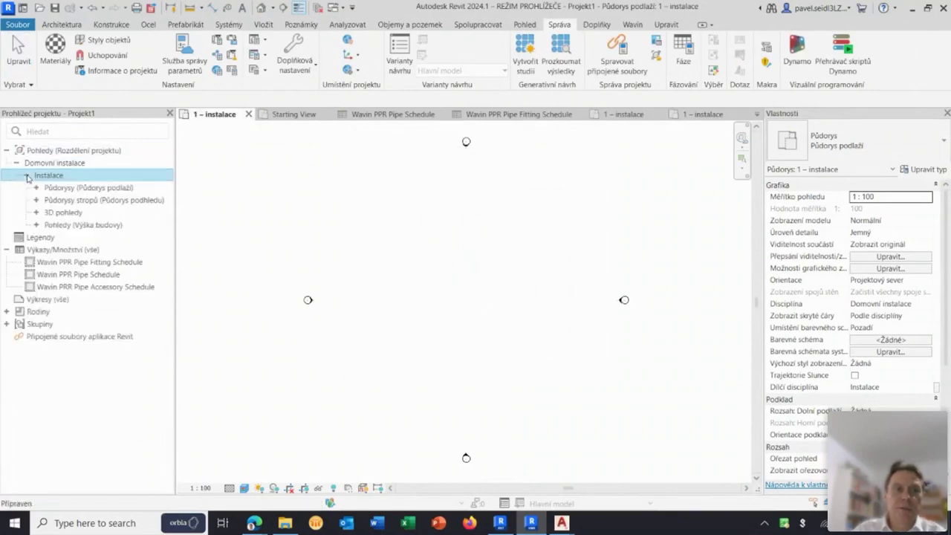
{"action": "double_click", "coordinate": [61, 212]}
{"action": "left_click", "coordinate": [73, 225]}
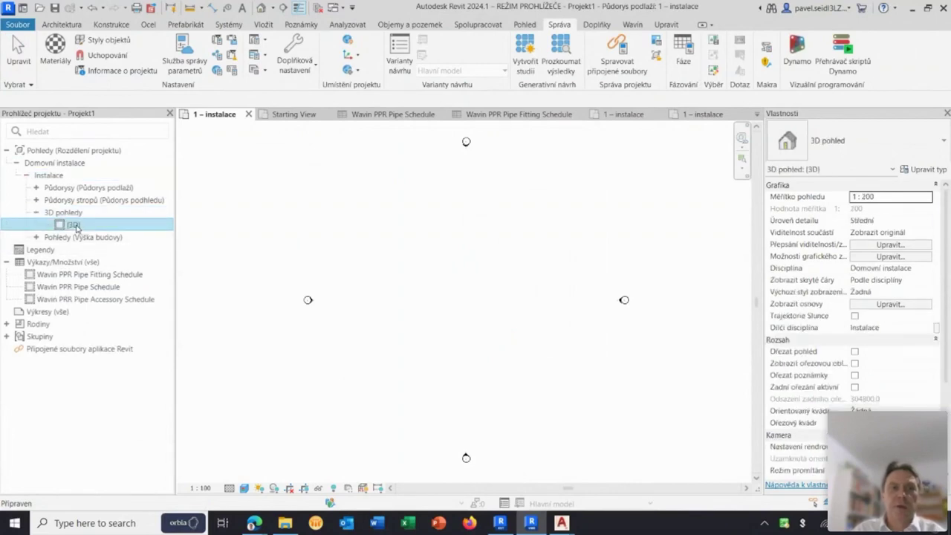
{"action": "right_click", "coordinate": [77, 228]}
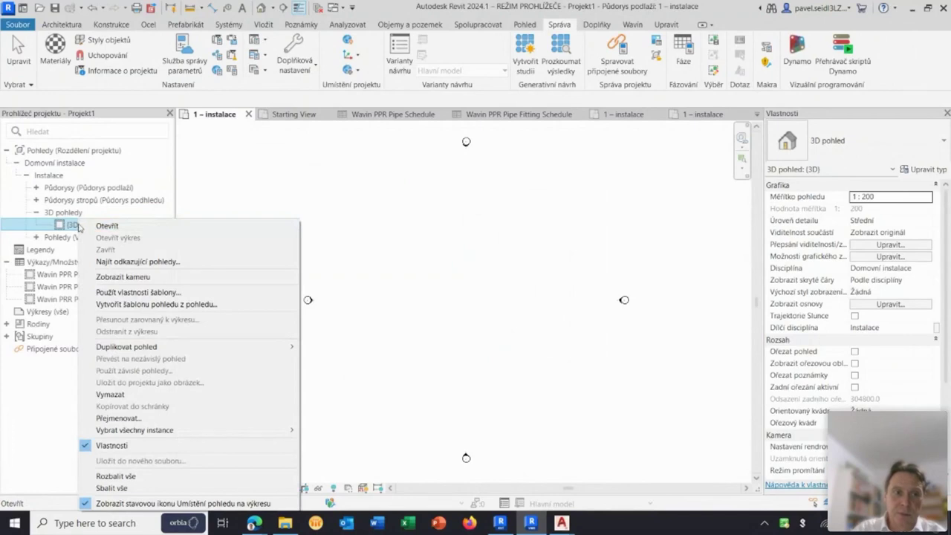
{"action": "mouse_move", "coordinate": [126, 347]}
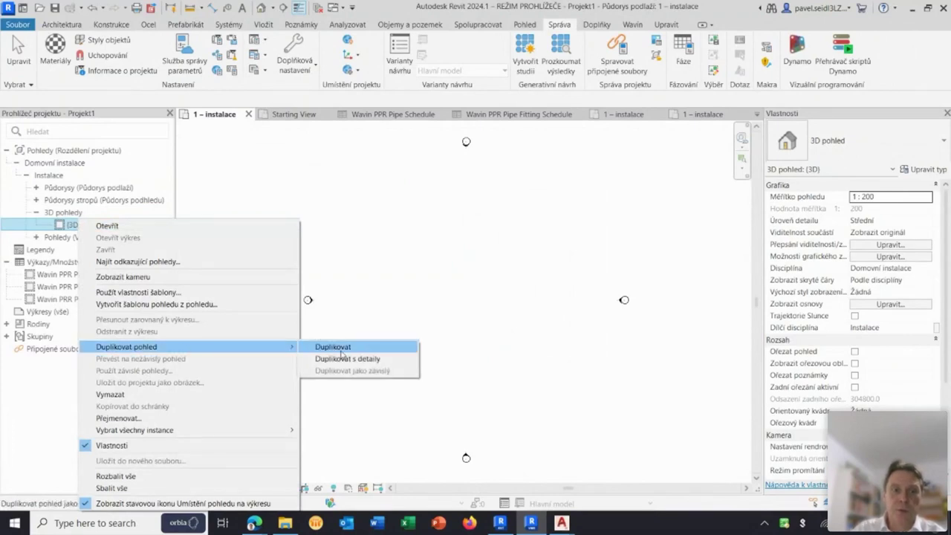
{"action": "left_click", "coordinate": [341, 352]}
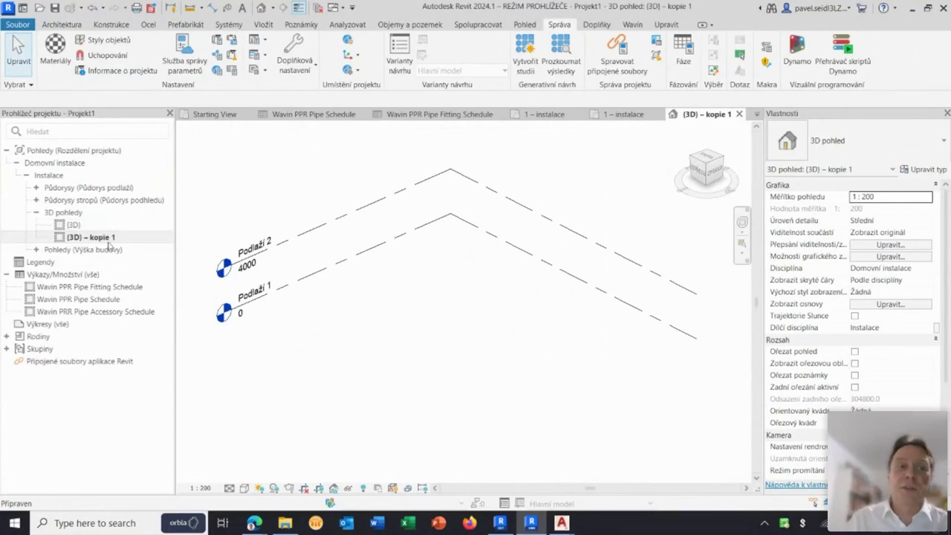
- Rename the duplicated 3D view to 'Wavin Pohled'
{"action": "right_click", "coordinate": [109, 242]}
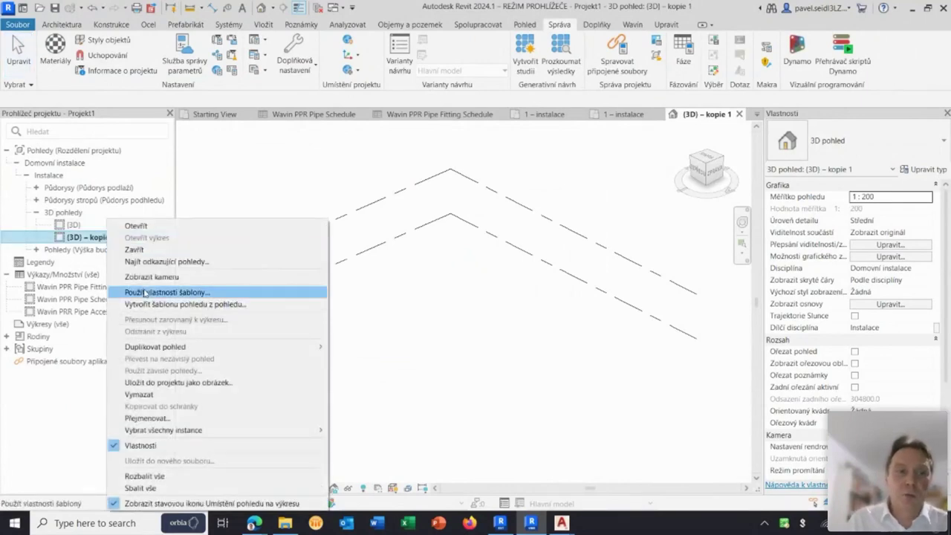
{"action": "left_click", "coordinate": [184, 418]}
{"action": "type", "text": "W"}
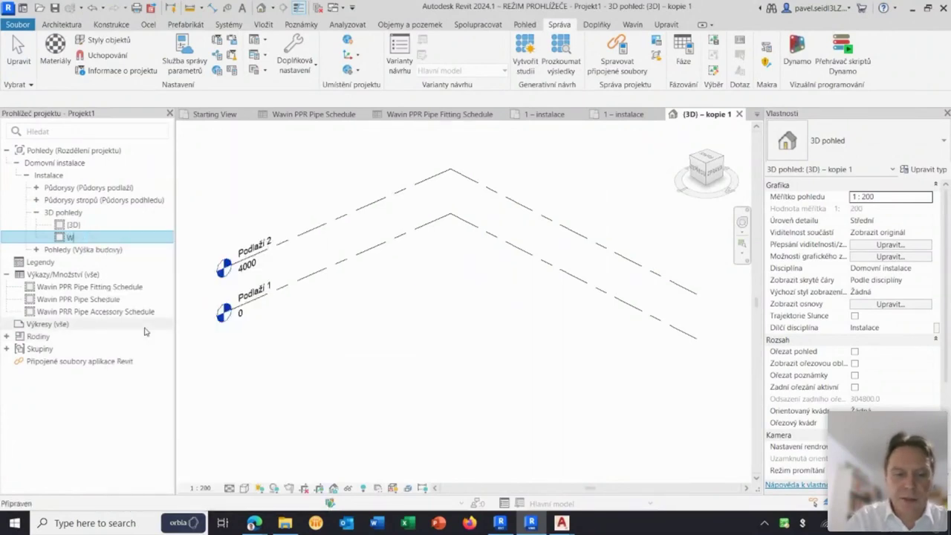
{"action": "type", "text": "avin P"}
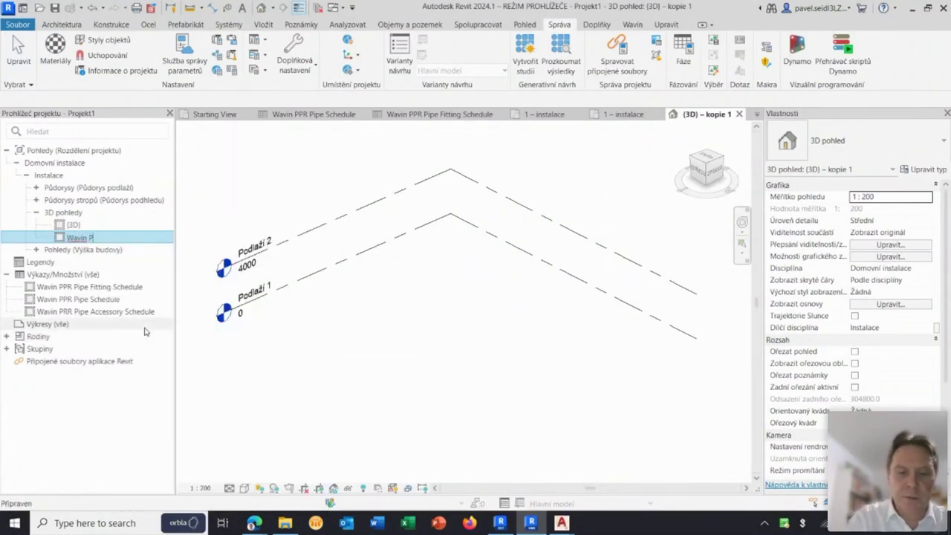
{"action": "type", "text": "ohled"}
{"action": "key", "text": "Return"}
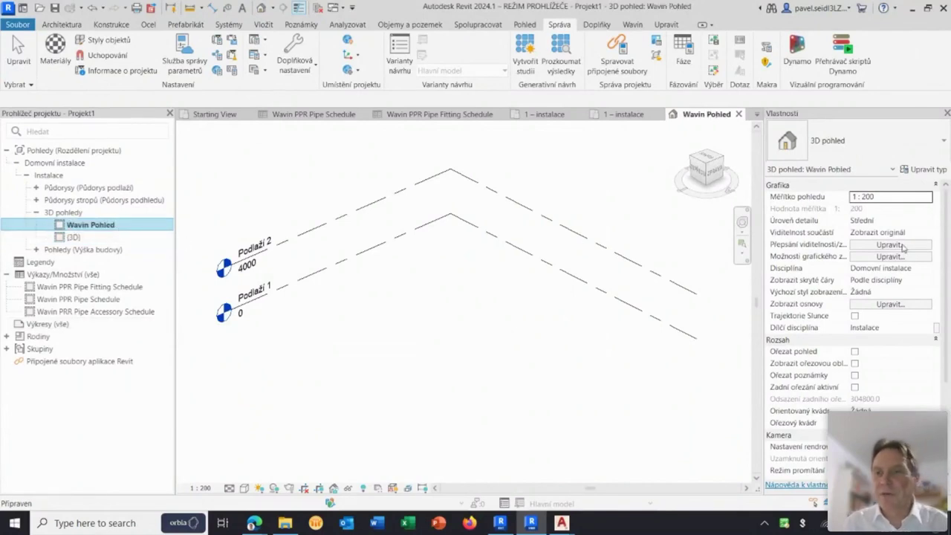
- Set Wavin Pohled's View Template property to Wavin PPR Validation View
{"action": "scroll", "coordinate": [872, 348], "scroll_direction": "down", "scroll_amount": 3}
{"action": "scroll", "coordinate": [872, 348], "scroll_direction": "down", "scroll_amount": 1}
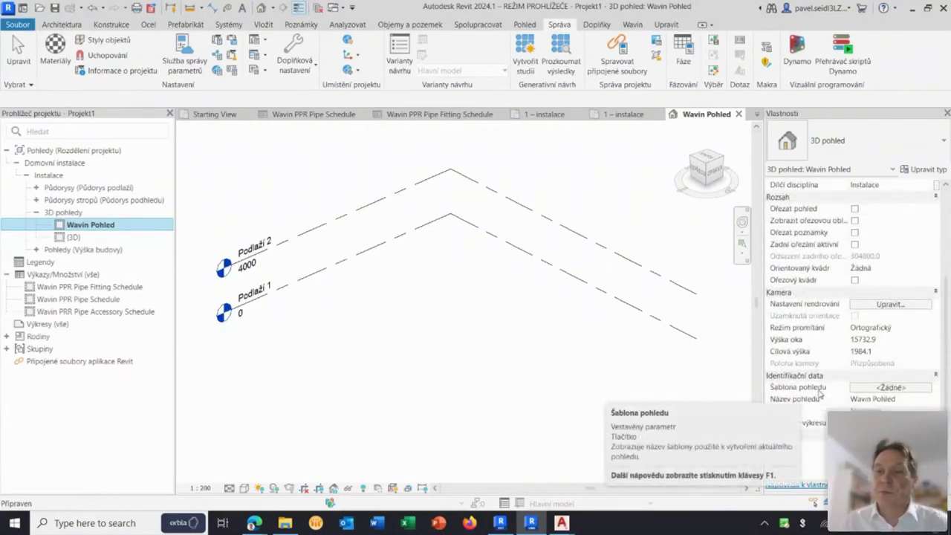
{"action": "left_click", "coordinate": [882, 388]}
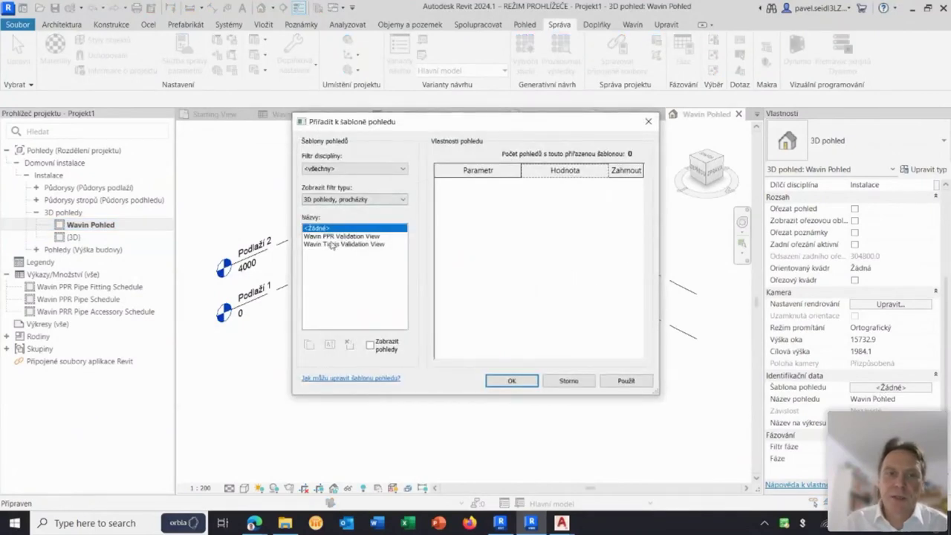
{"action": "left_click", "coordinate": [334, 236]}
{"action": "left_click", "coordinate": [338, 236]}
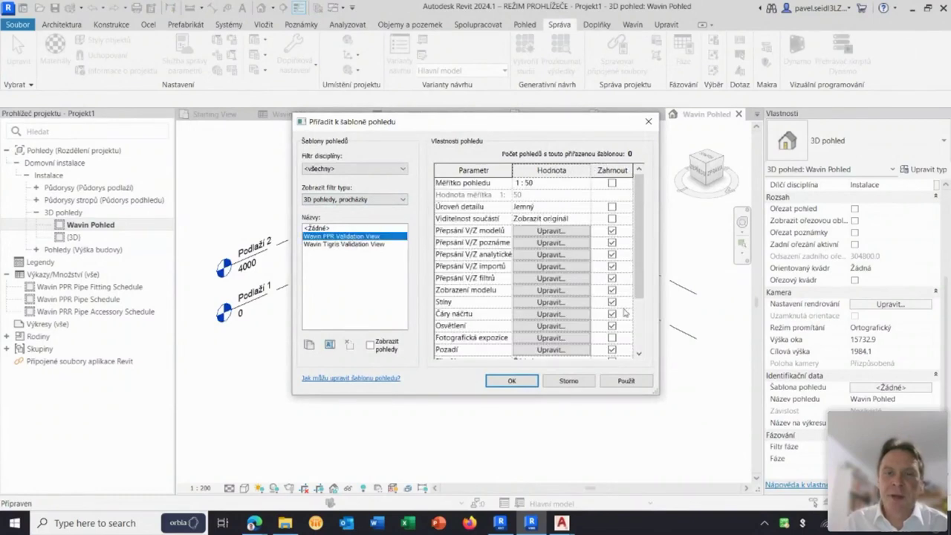
{"action": "left_click", "coordinate": [511, 380]}
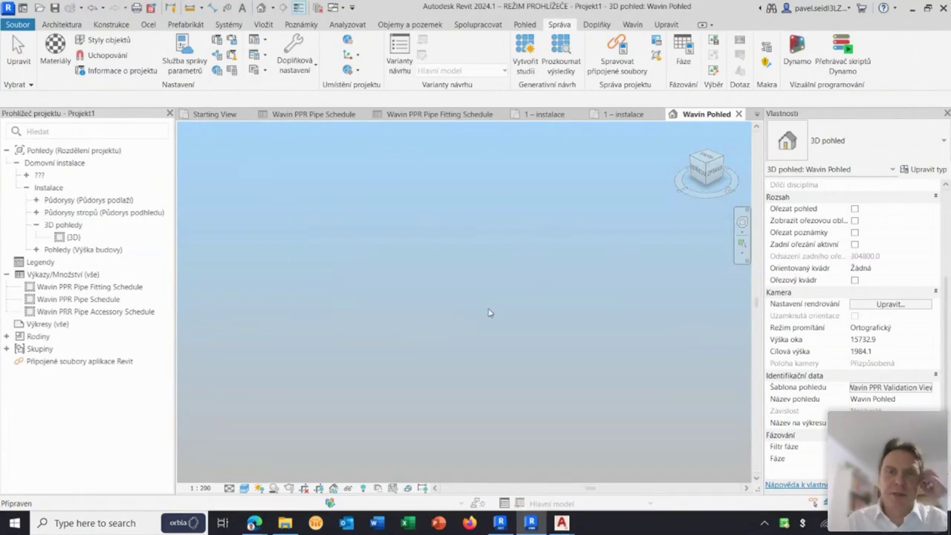
- Switch between the Wavin Starting View and the 1 – instalace plans, ending on Projekt1's plan
{"action": "left_click", "coordinate": [222, 116]}
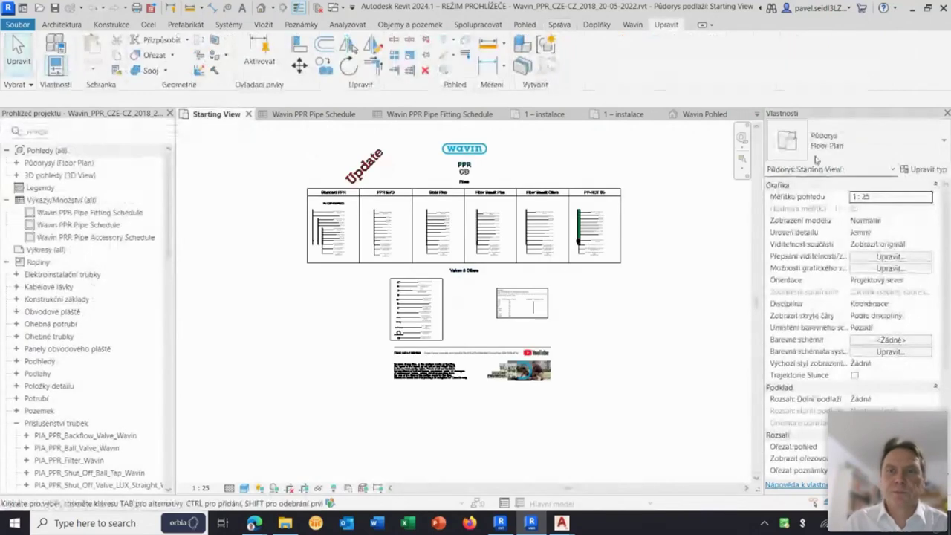
{"action": "left_click", "coordinate": [757, 115]}
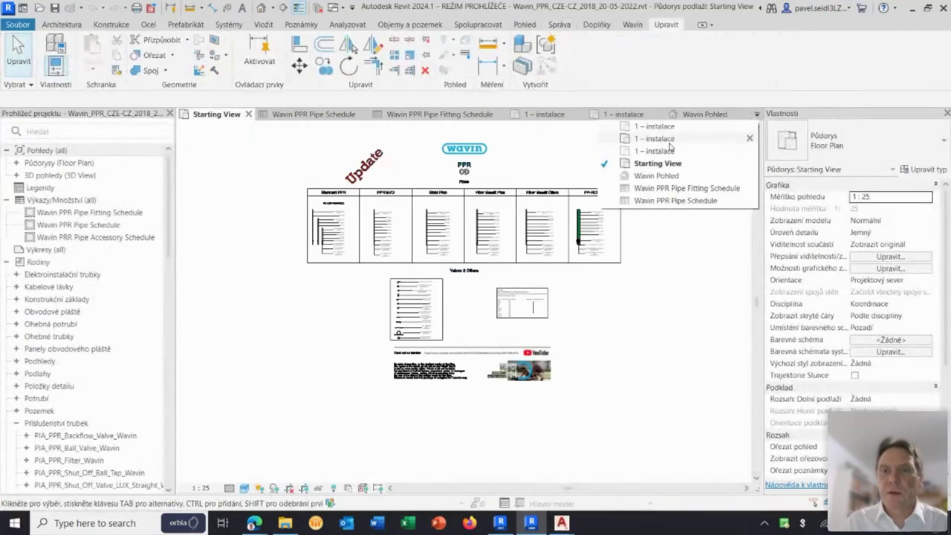
{"action": "left_click", "coordinate": [654, 126]}
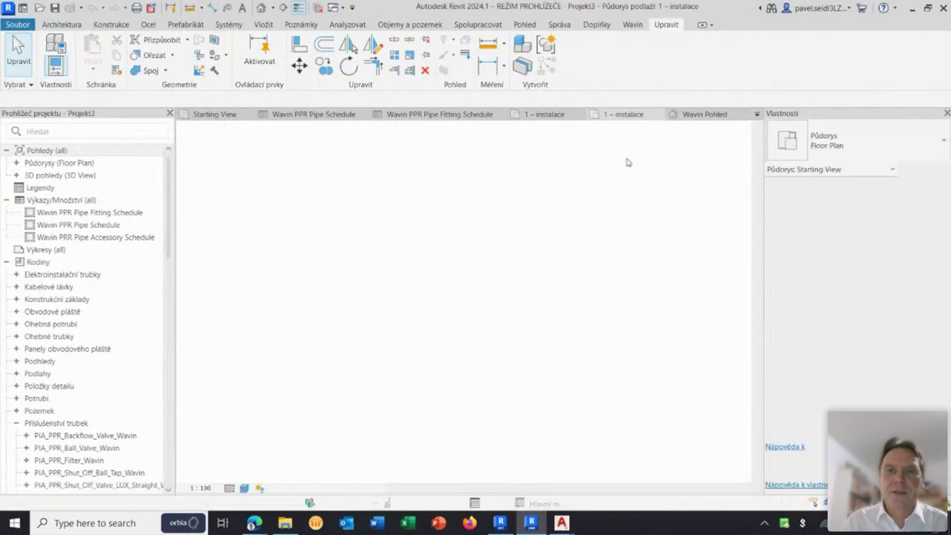
{"action": "left_click", "coordinate": [217, 113]}
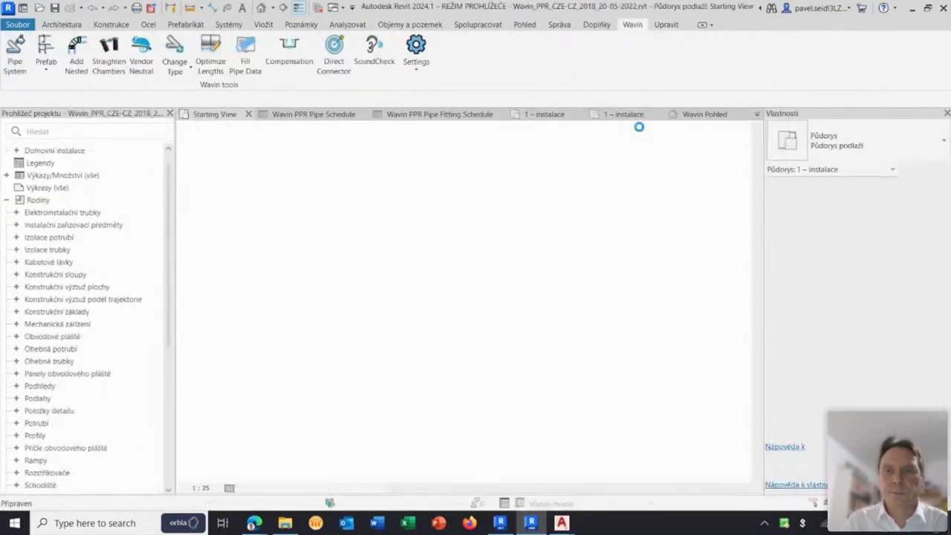
{"action": "left_click", "coordinate": [757, 113]}
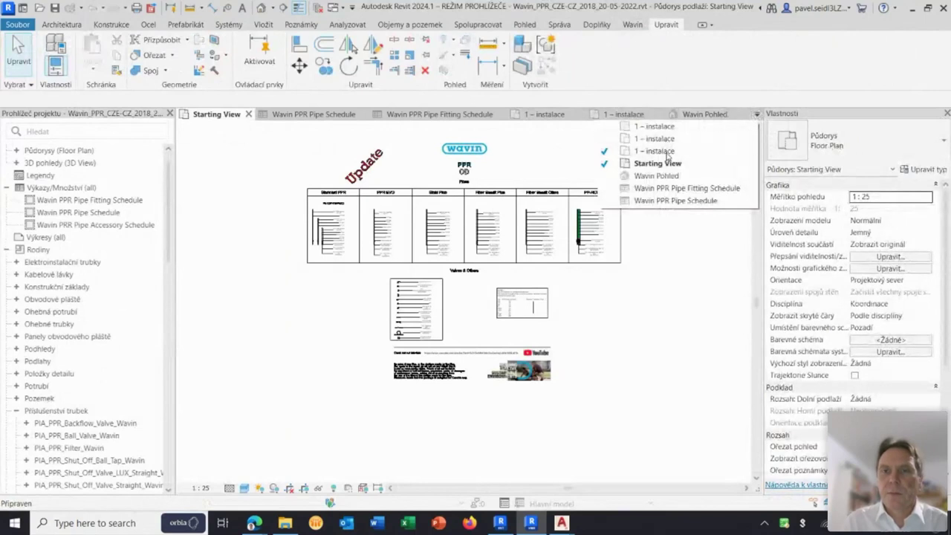
{"action": "left_click", "coordinate": [667, 151]}
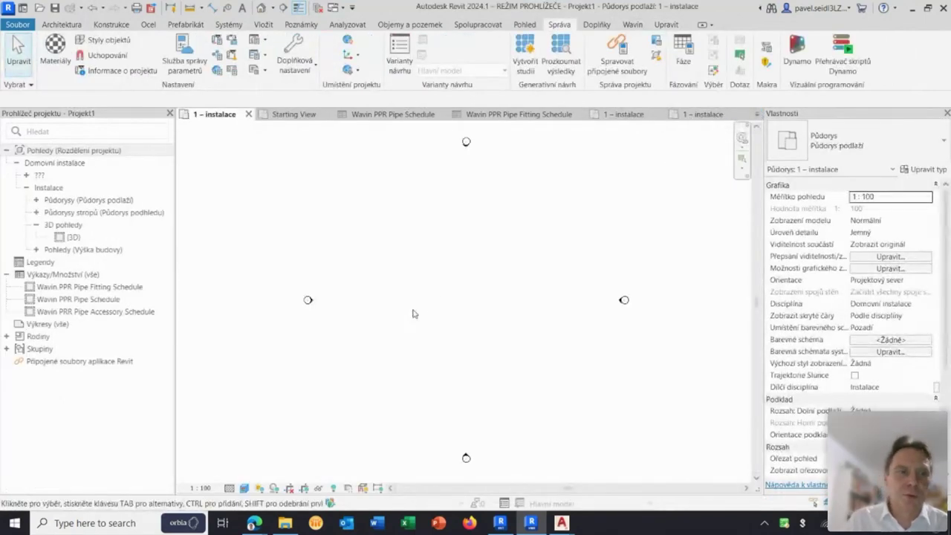
- Start a Pipe with type Wavin PPR Fiber Basalt Plus Grey and diameter 110 mm
{"action": "middle_click_drag", "start_coordinate": [417, 310], "coordinate": [411, 302]}
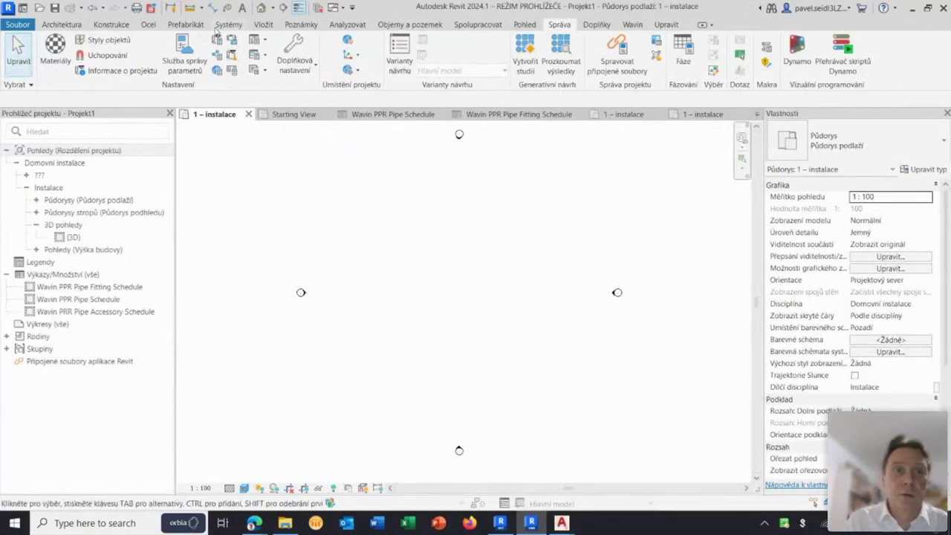
{"action": "left_click", "coordinate": [226, 25]}
{"action": "mouse_move", "coordinate": [604, 59]}
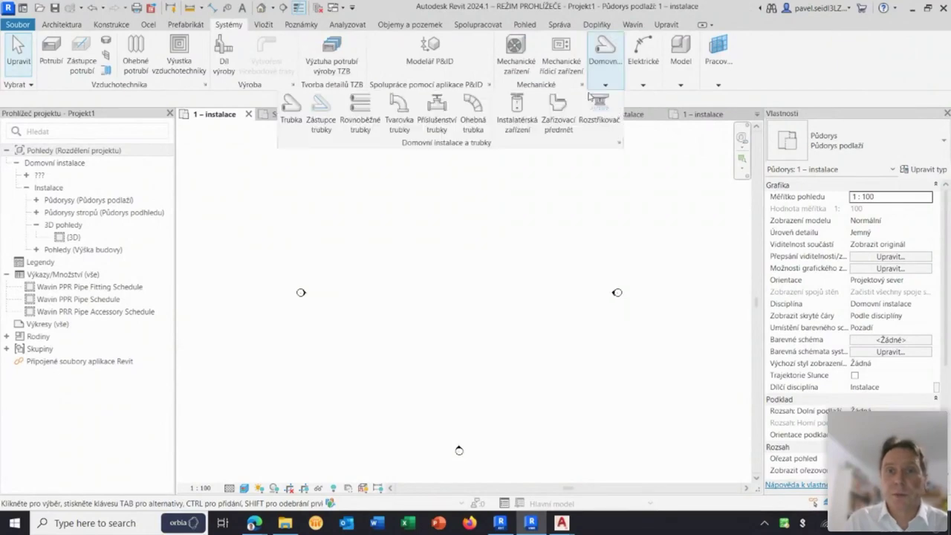
{"action": "left_click", "coordinate": [290, 108]}
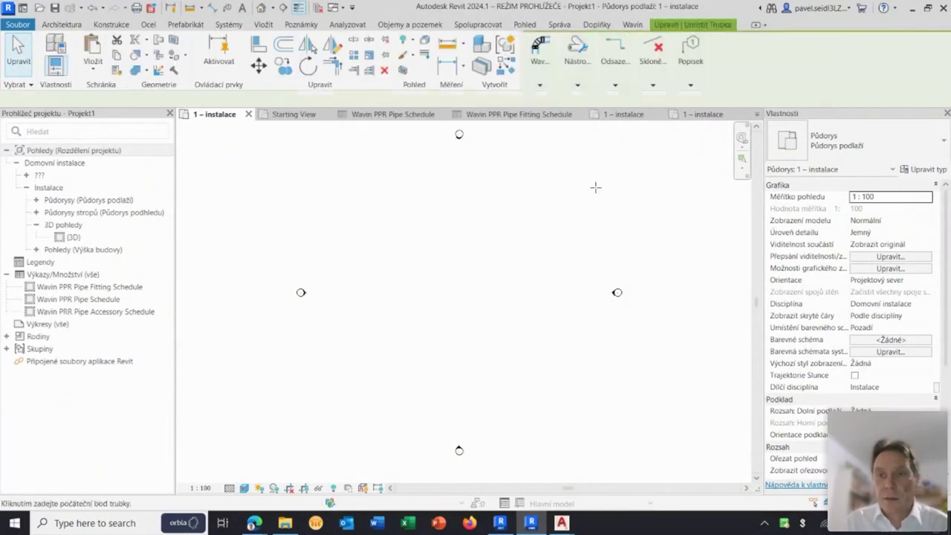
{"action": "left_click", "coordinate": [867, 152]}
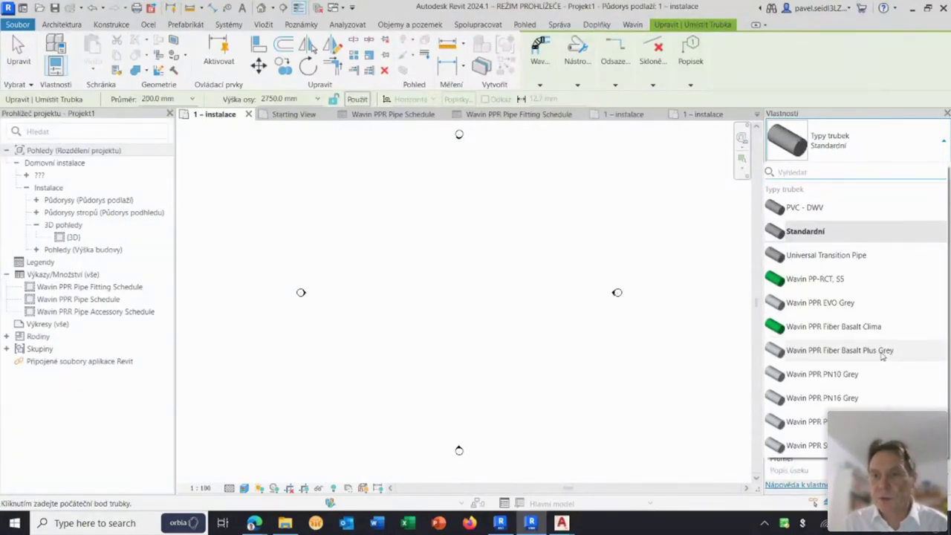
{"action": "left_click", "coordinate": [880, 352]}
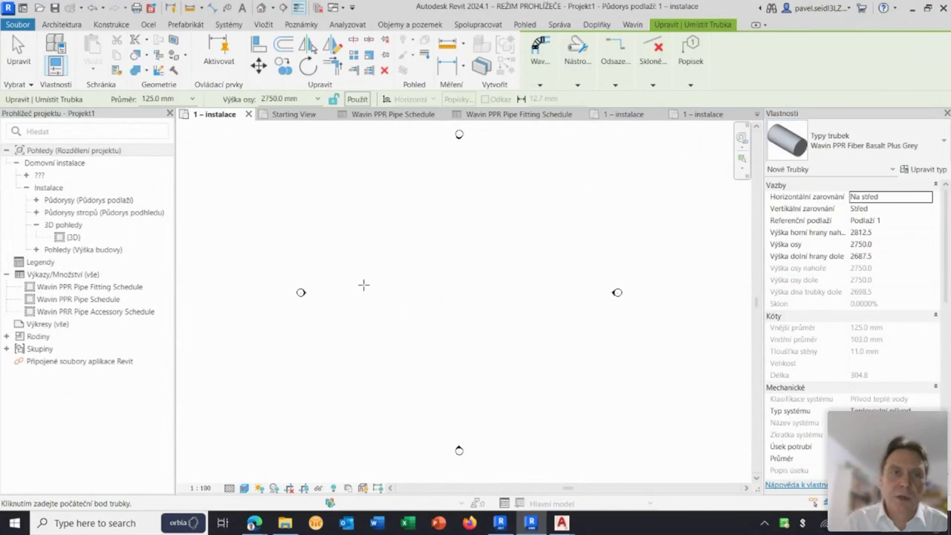
{"action": "left_click", "coordinate": [191, 100]}
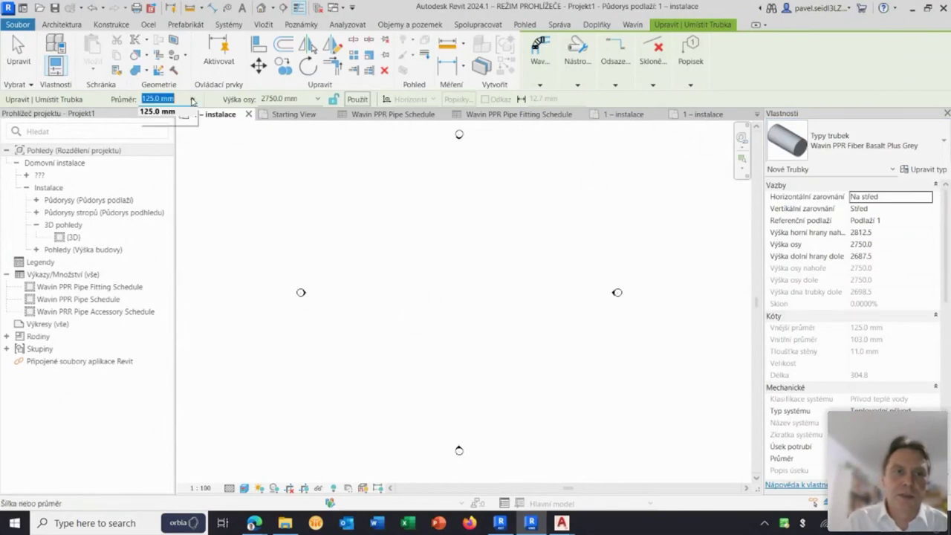
{"action": "left_click", "coordinate": [172, 194]}
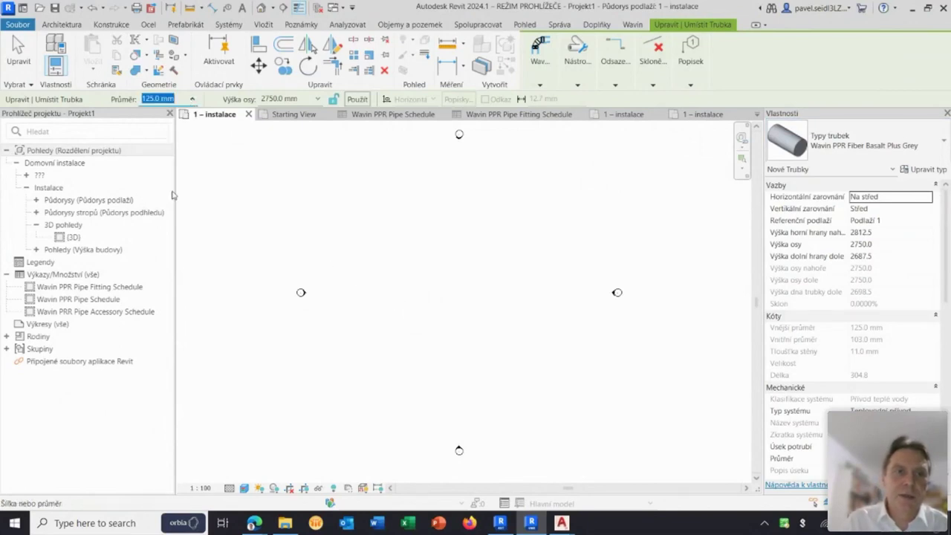
{"action": "type", "text": "110"}
- Draw a horizontal pipe in the plan and change its length to 42000 mm
{"action": "left_click", "coordinate": [331, 246]}
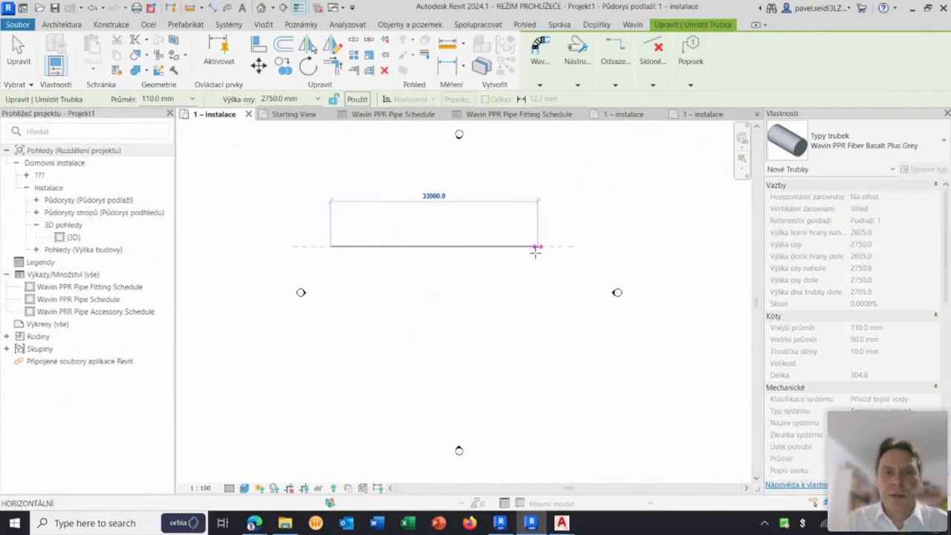
{"action": "left_click", "coordinate": [529, 287]}
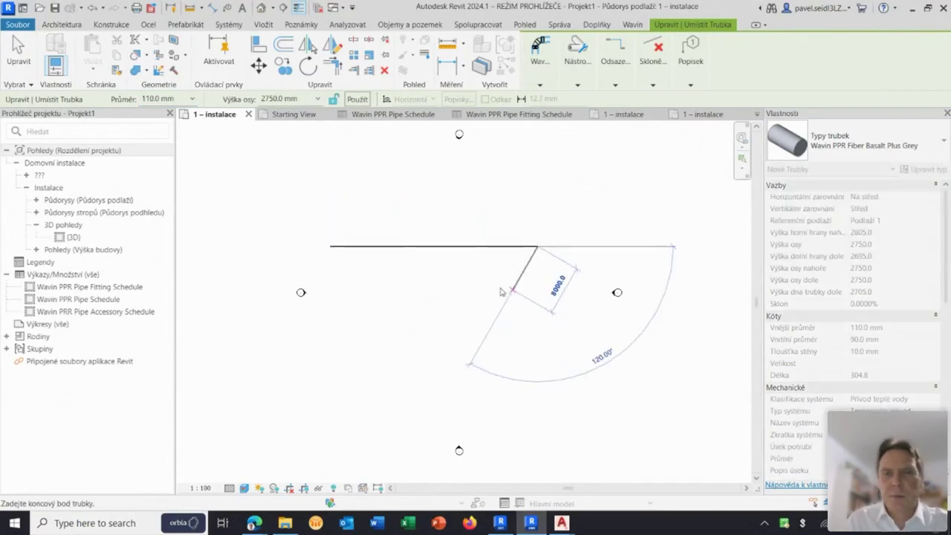
{"action": "key", "text": "Escape"}
{"action": "key", "text": "Escape"}
{"action": "scroll", "coordinate": [342, 256], "scroll_direction": "up", "scroll_amount": 3}
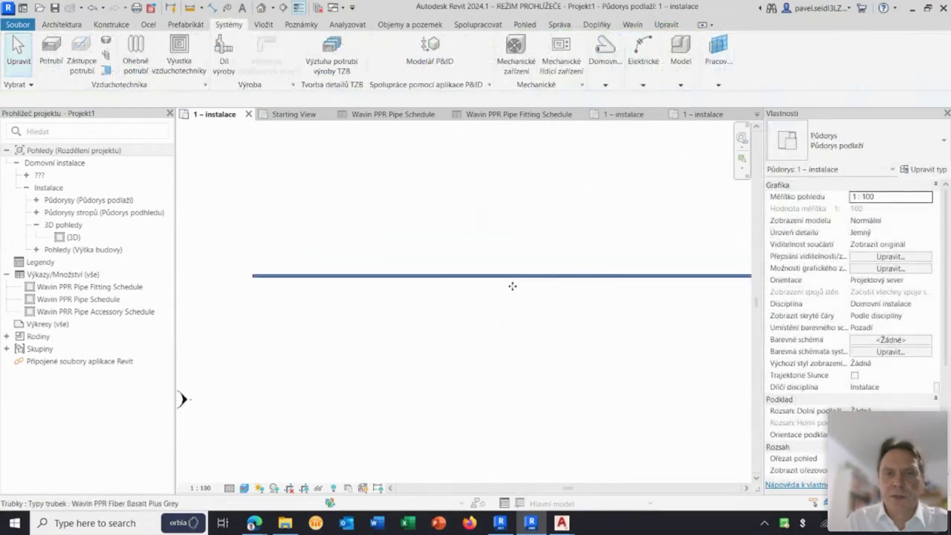
{"action": "left_click", "coordinate": [512, 285]}
{"action": "left_click", "coordinate": [459, 265]}
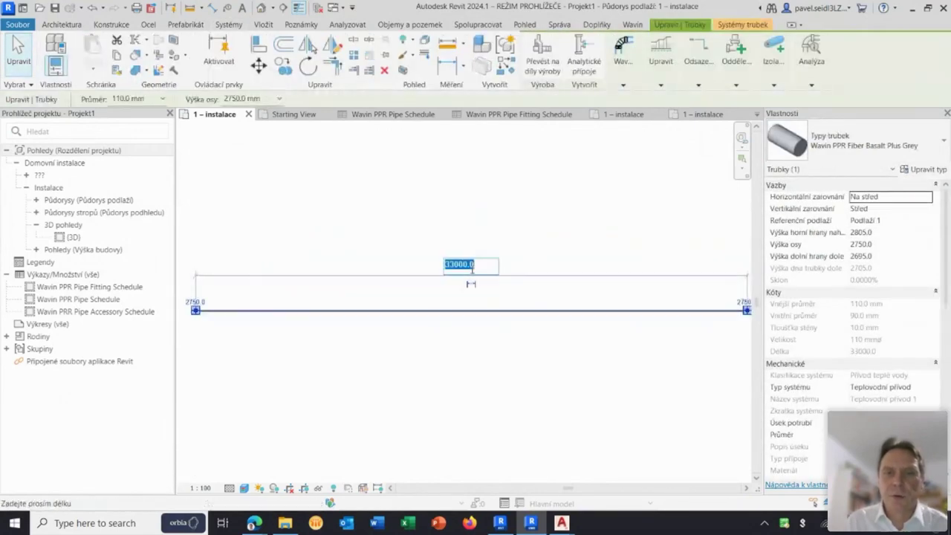
{"action": "type", "text": "42000"}
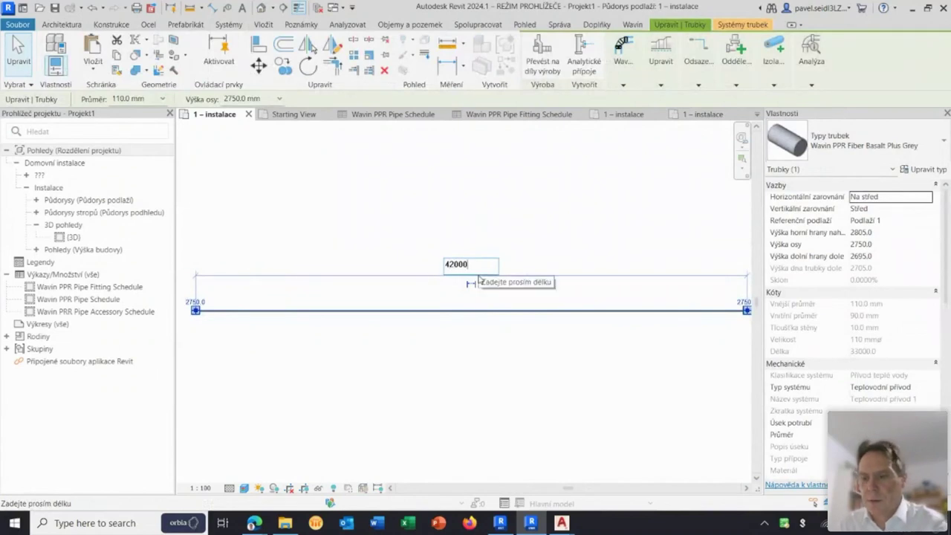
{"action": "key", "text": "Return"}
{"action": "scroll", "coordinate": [512, 330], "scroll_direction": "down", "scroll_amount": 3}
{"action": "left_click", "coordinate": [521, 220]}
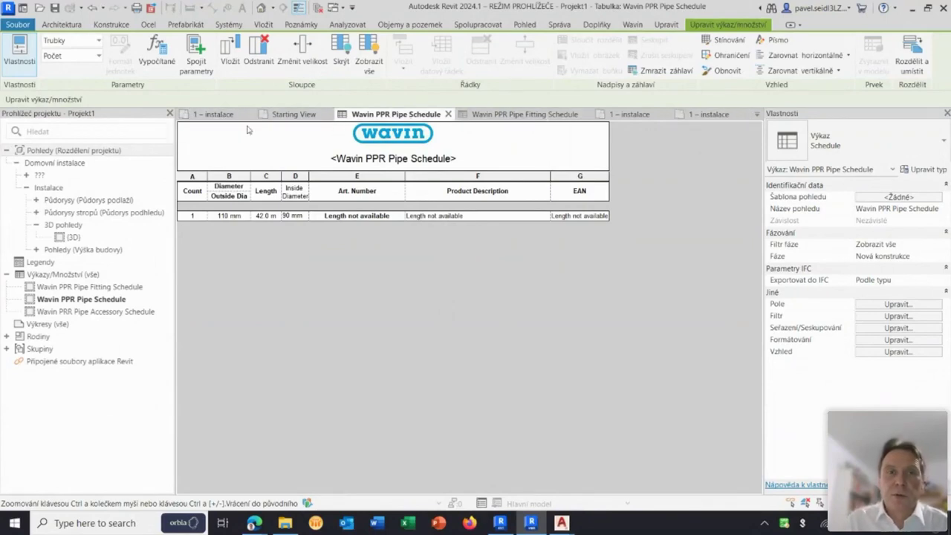
{"action": "left_click", "coordinate": [223, 115]}
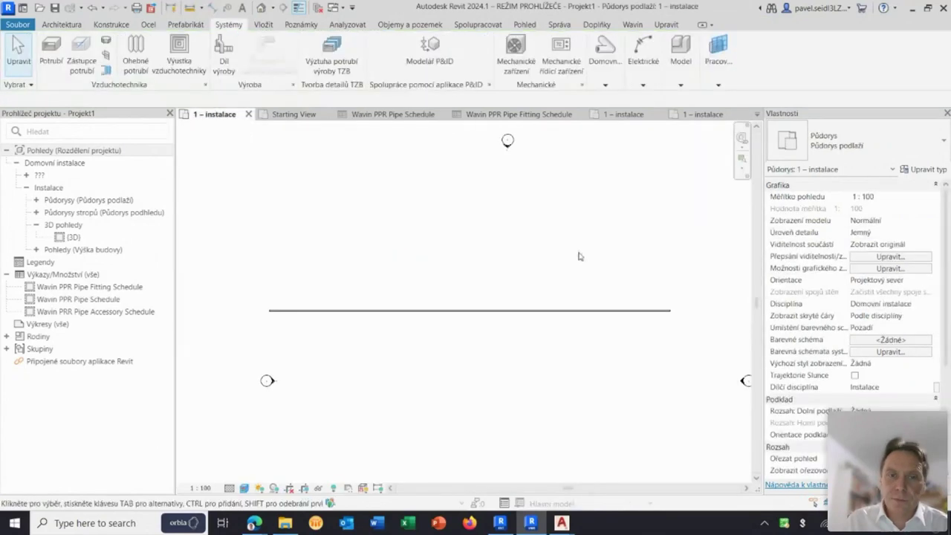
{"action": "left_click", "coordinate": [757, 115]}
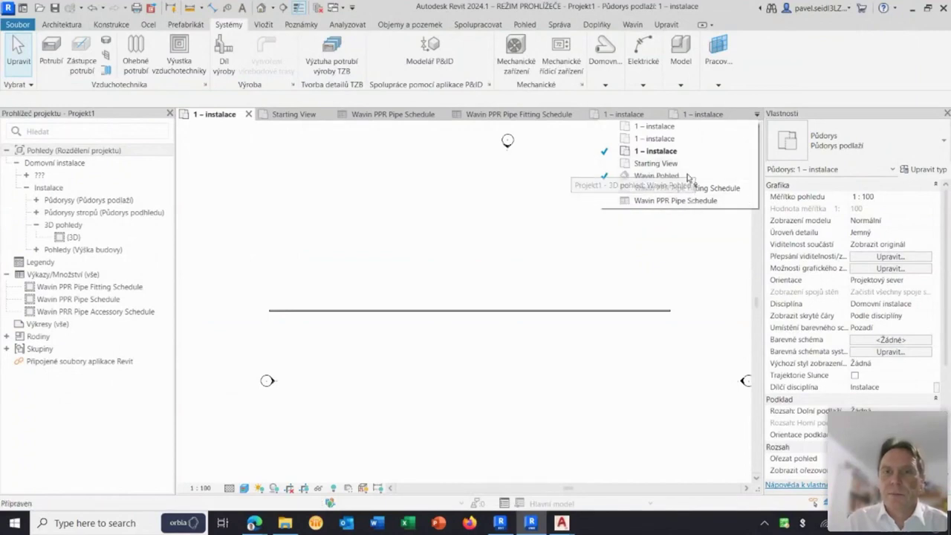
{"action": "left_click", "coordinate": [688, 178]}
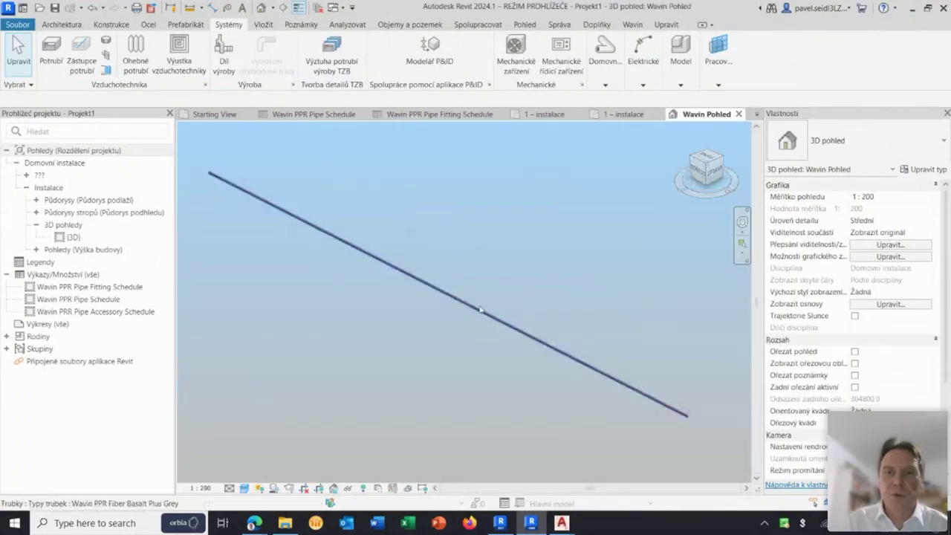
{"action": "left_click", "coordinate": [215, 114]}
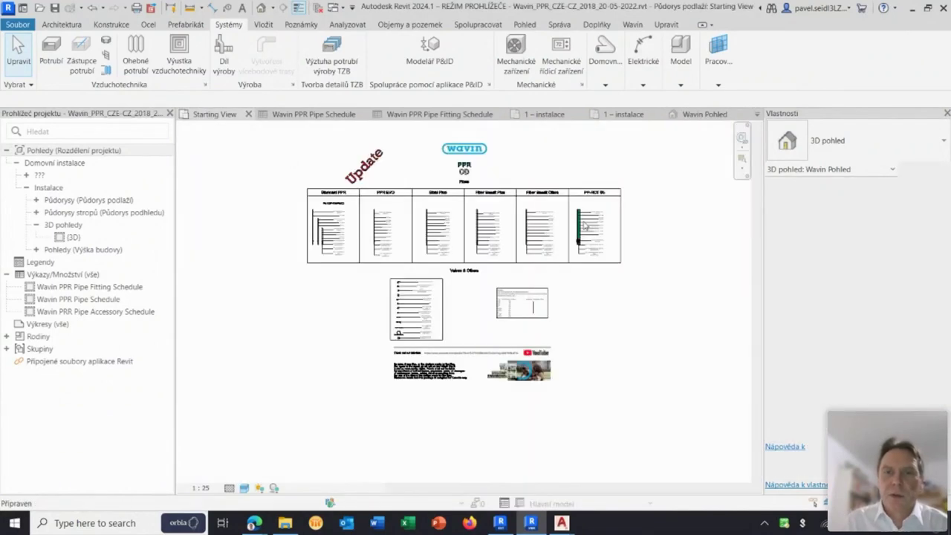
{"action": "left_click", "coordinate": [756, 114]}
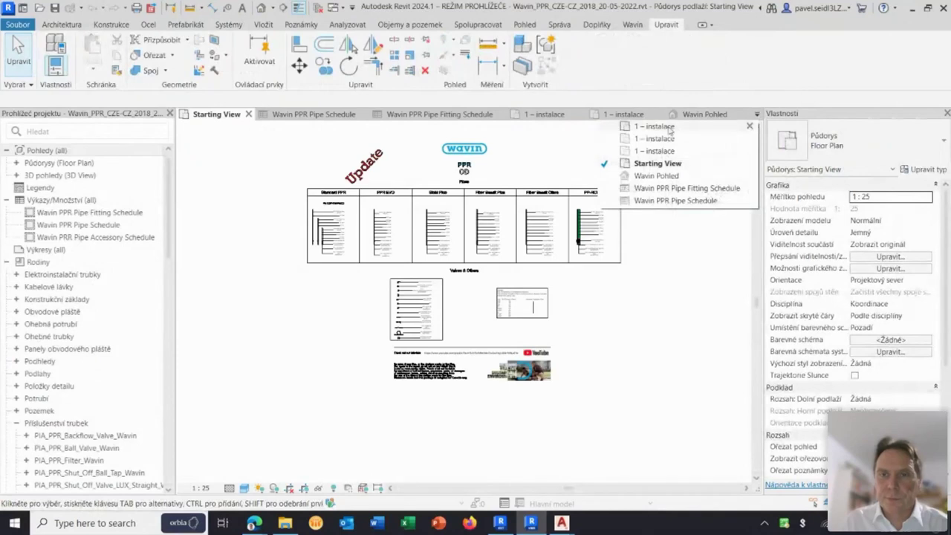
{"action": "left_click", "coordinate": [664, 127]}
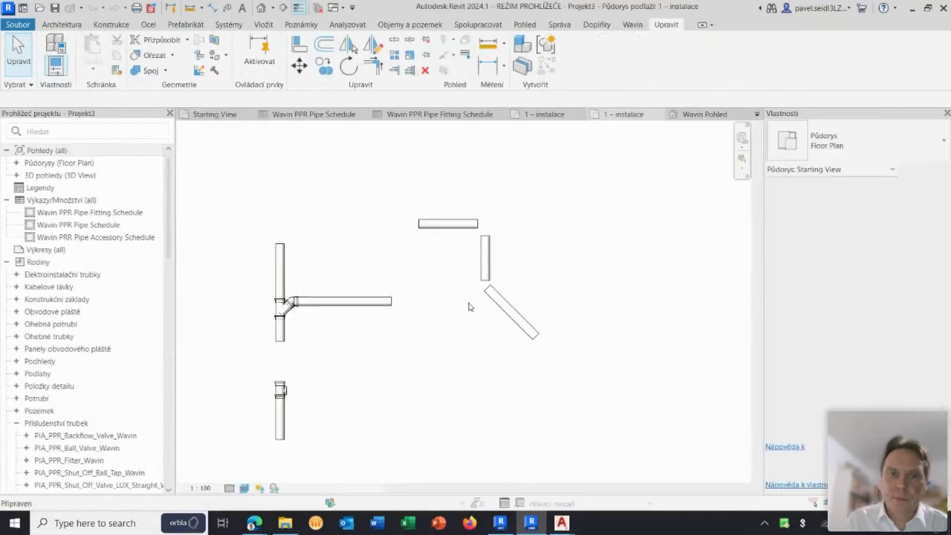
{"action": "left_click", "coordinate": [756, 115]}
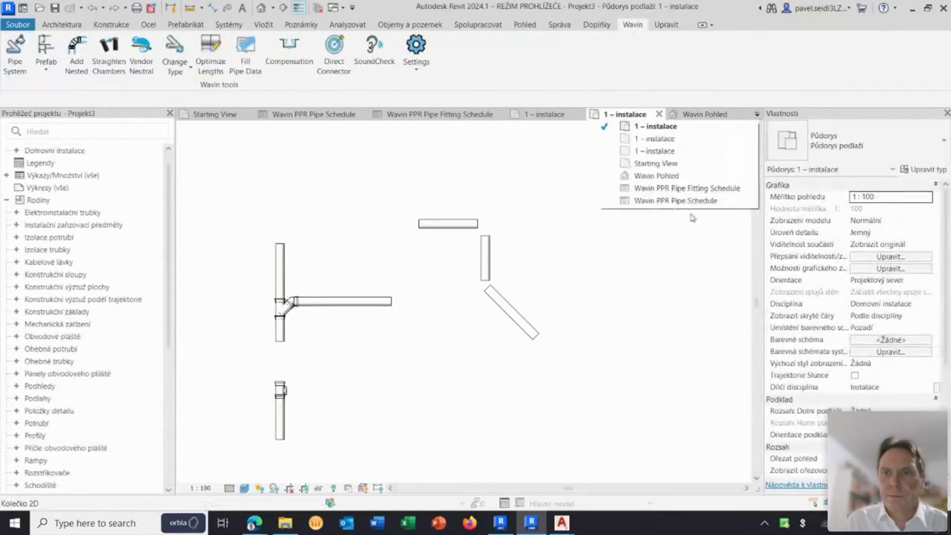
{"action": "left_click", "coordinate": [682, 151]}
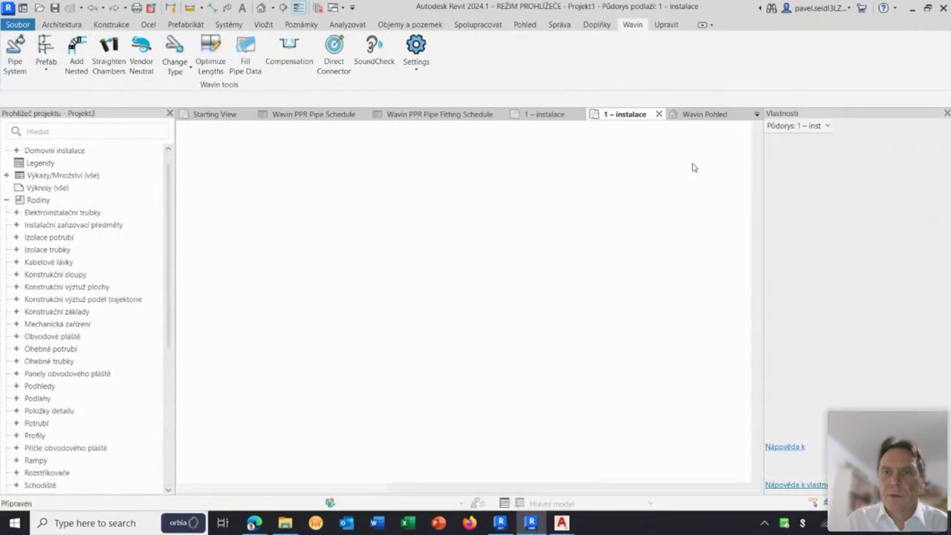
- Window-select the 42000 mm pipe and launch Optimize Lengths from the Wavin tab
{"action": "left_click_drag", "start_coordinate": [599, 250], "coordinate": [529, 323]}
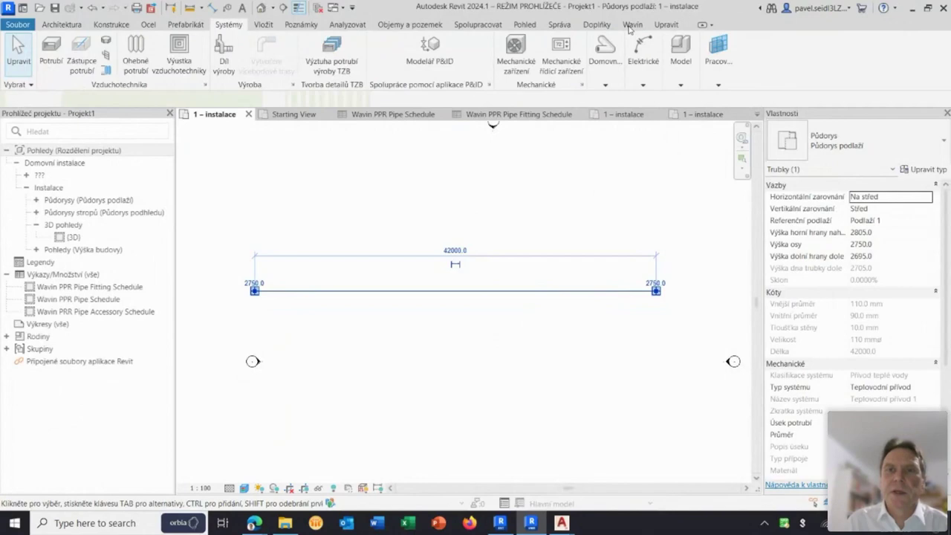
{"action": "left_click", "coordinate": [629, 27]}
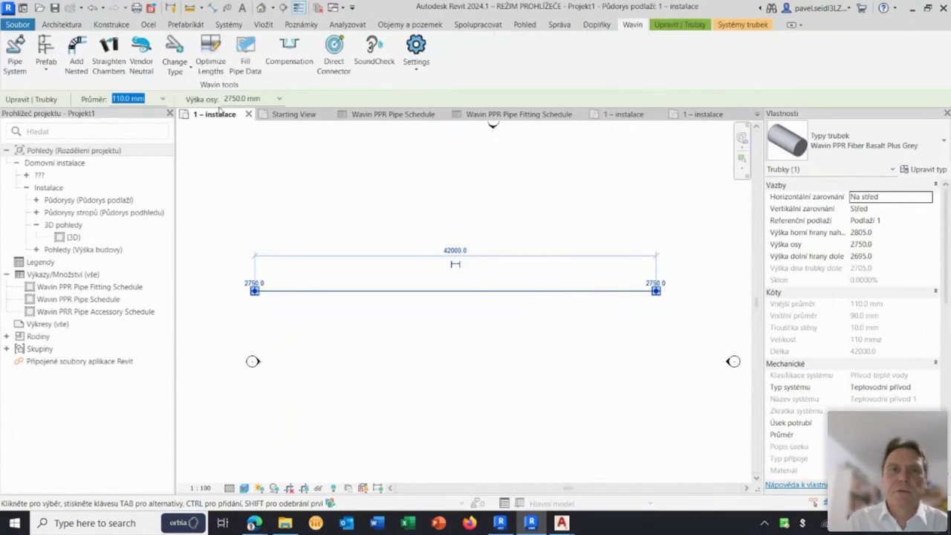
{"action": "left_click", "coordinate": [210, 63]}
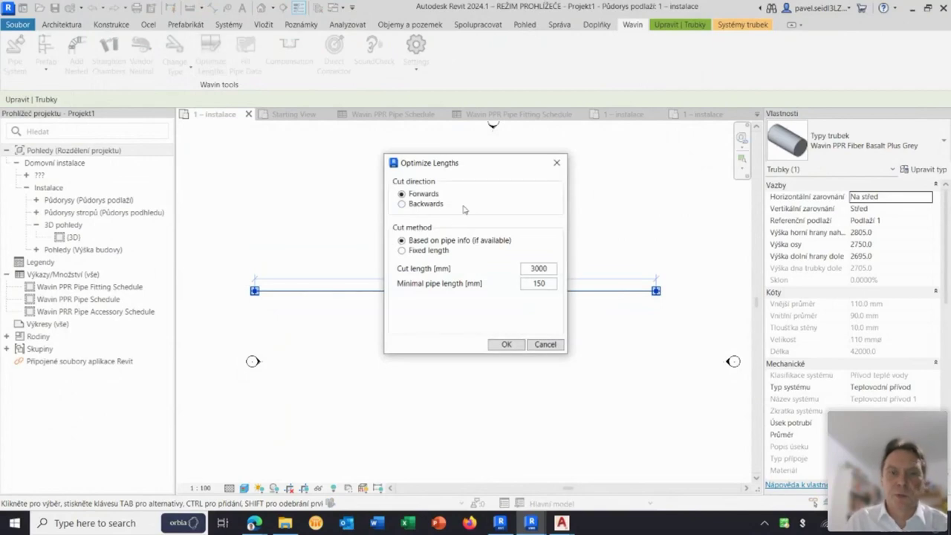
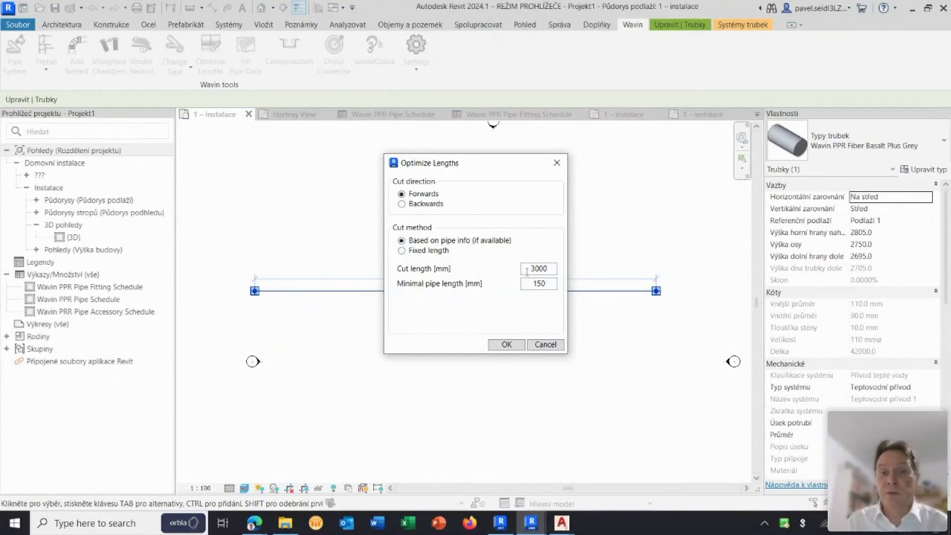
- Split the 42000 mm pipe forwards into 4000 mm pieces and check one piece's length
{"action": "left_click", "coordinate": [508, 345]}
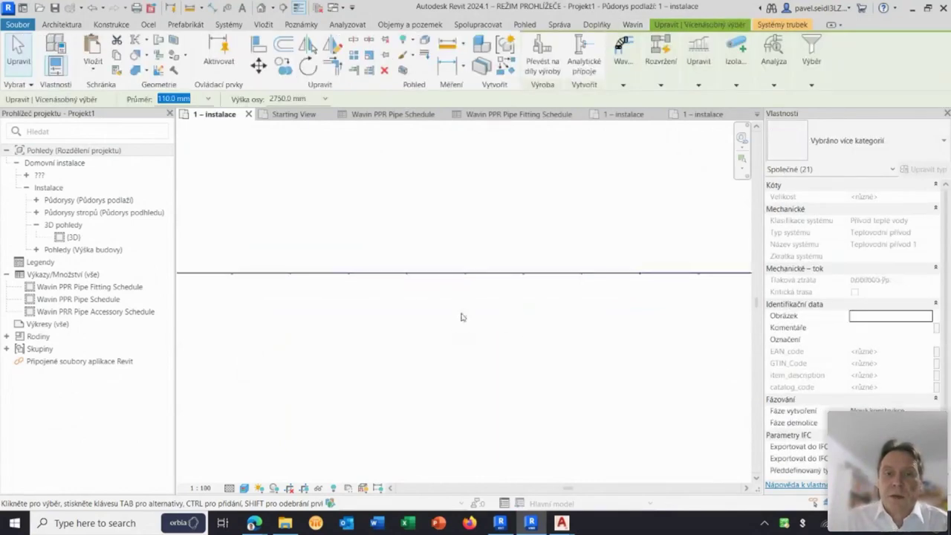
{"action": "left_click", "coordinate": [477, 285]}
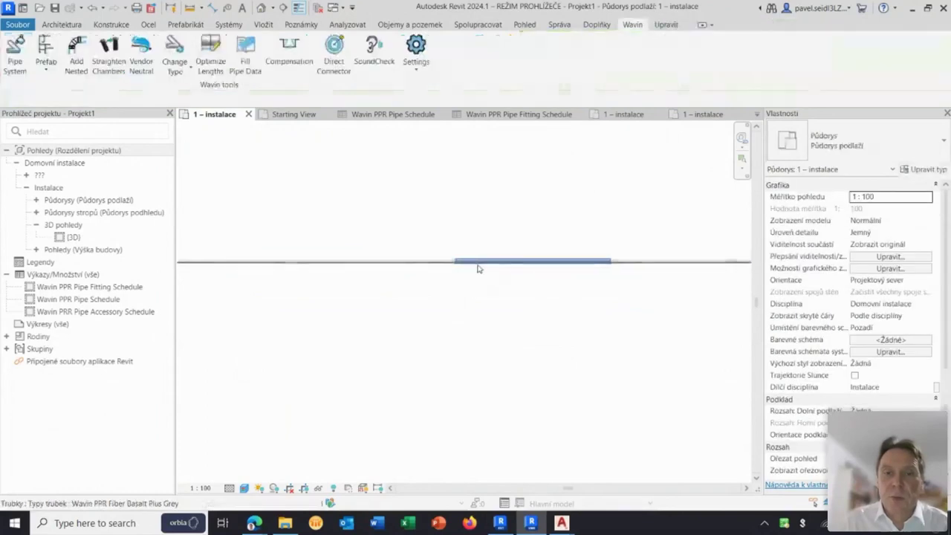
{"action": "mouse_move", "coordinate": [570, 322]}
{"action": "middle_mouse_down"}
{"action": "mouse_move", "coordinate": [528, 339]}
{"action": "mouse_move", "coordinate": [652, 366]}
{"action": "mouse_move", "coordinate": [554, 373]}
{"action": "mouse_move", "coordinate": [540, 343]}
{"action": "middle_mouse_up"}
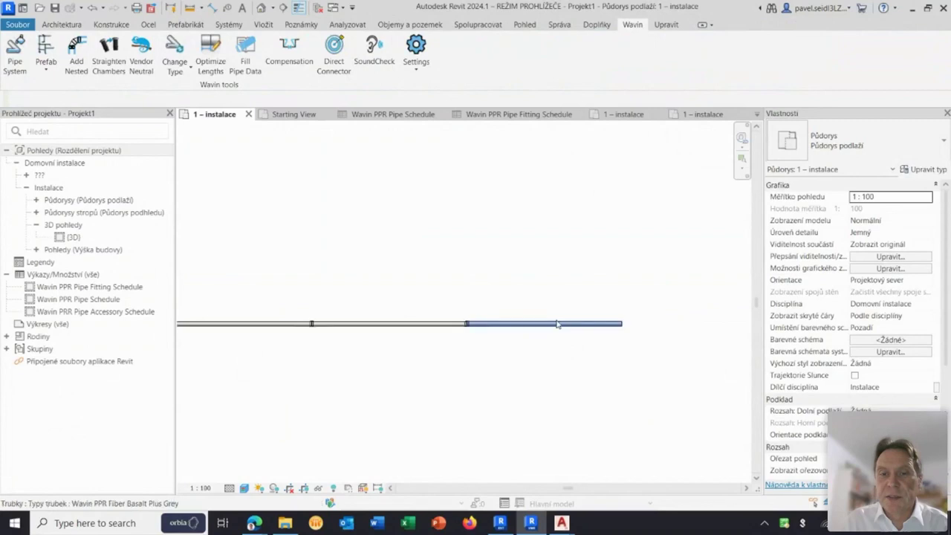
{"action": "left_click", "coordinate": [569, 324]}
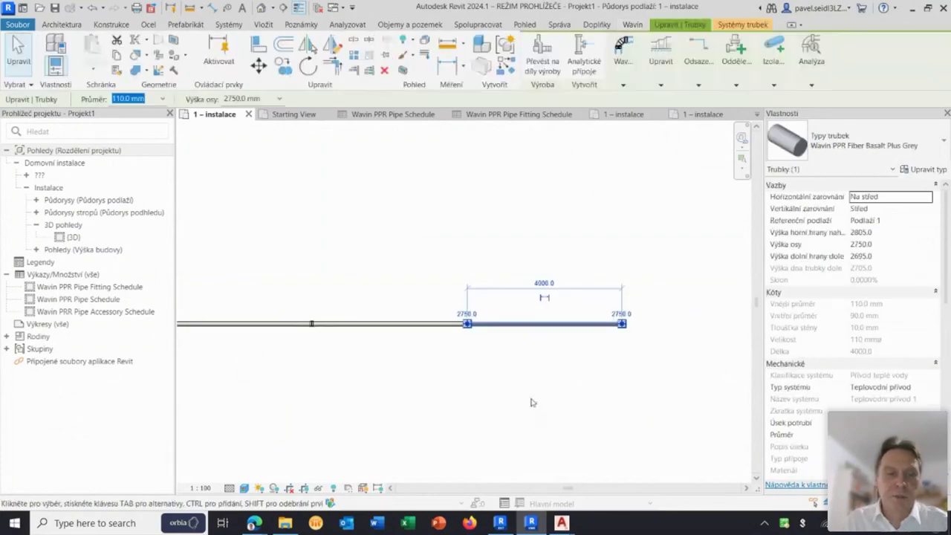
{"action": "left_click", "coordinate": [530, 398]}
{"action": "mouse_move", "coordinate": [520, 399]}
{"action": "middle_mouse_down"}
{"action": "mouse_move", "coordinate": [454, 397]}
{"action": "mouse_move", "coordinate": [589, 368]}
{"action": "mouse_move", "coordinate": [455, 364]}
{"action": "mouse_move", "coordinate": [520, 361]}
{"action": "mouse_move", "coordinate": [467, 363]}
{"action": "middle_mouse_up"}
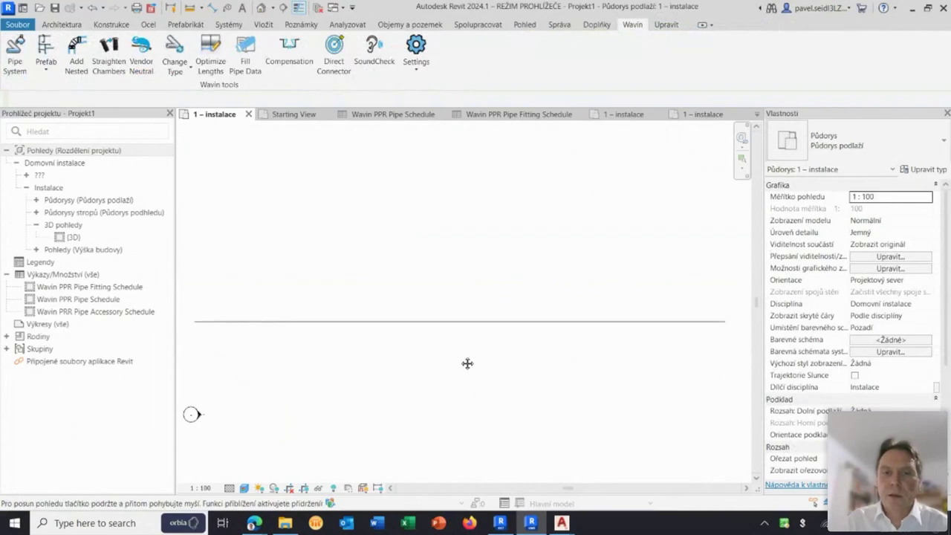
{"action": "left_click", "coordinate": [756, 114]}
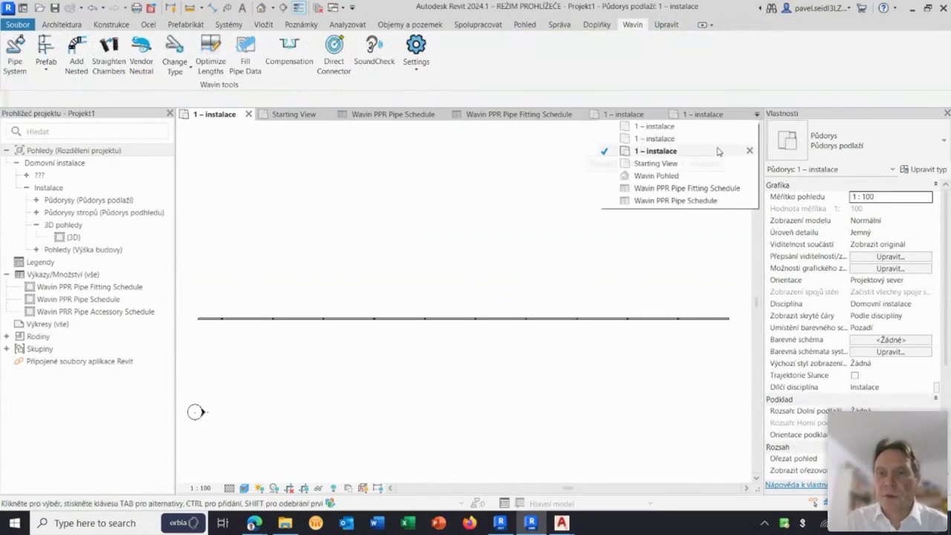
{"action": "left_click", "coordinate": [705, 176]}
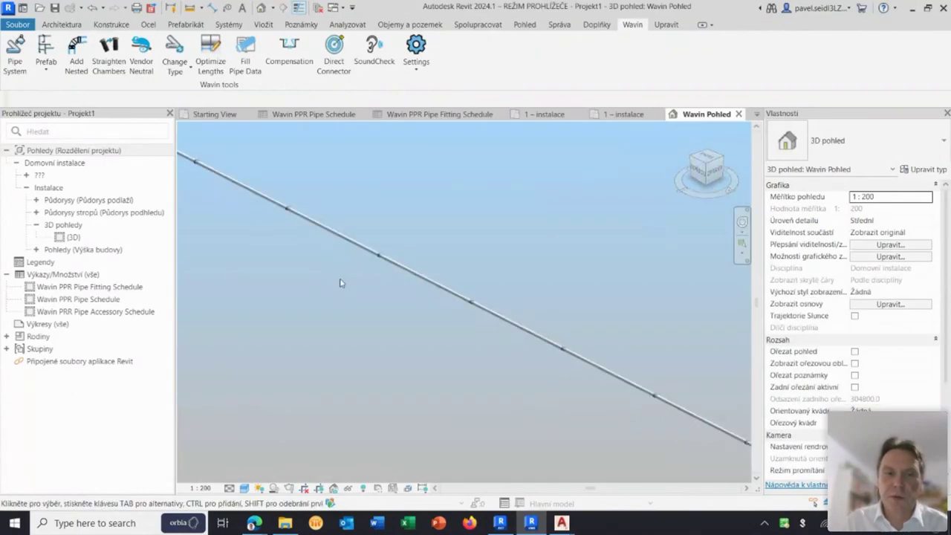
{"action": "left_click", "coordinate": [756, 114]}
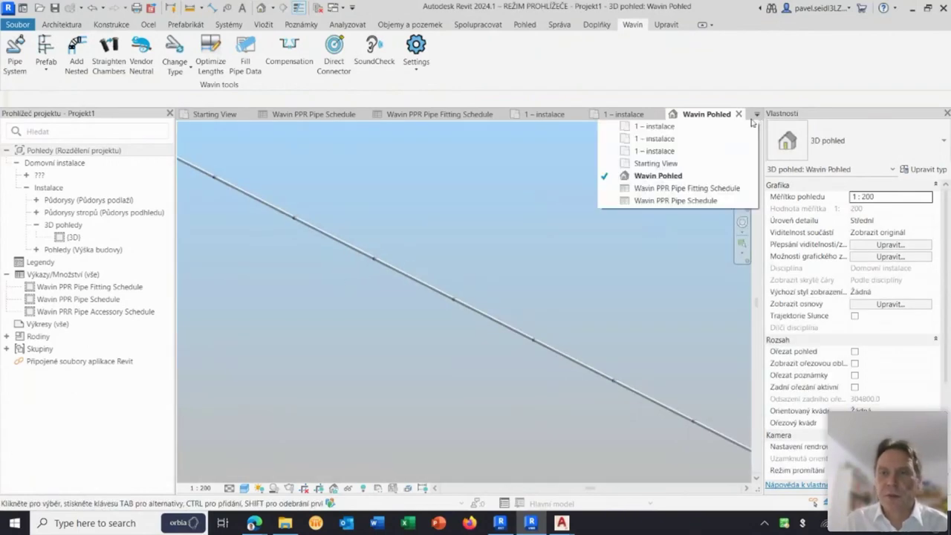
{"action": "left_click", "coordinate": [682, 151]}
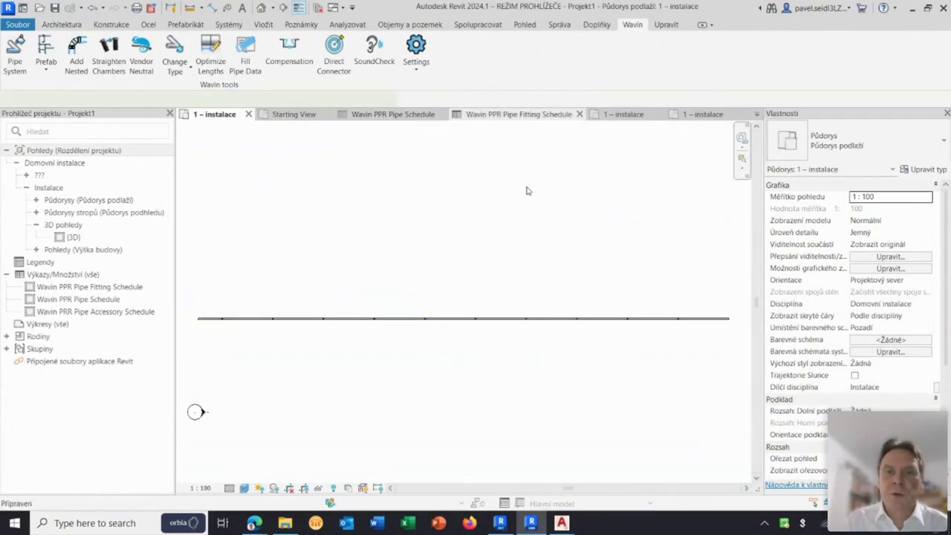
{"action": "left_click", "coordinate": [518, 113]}
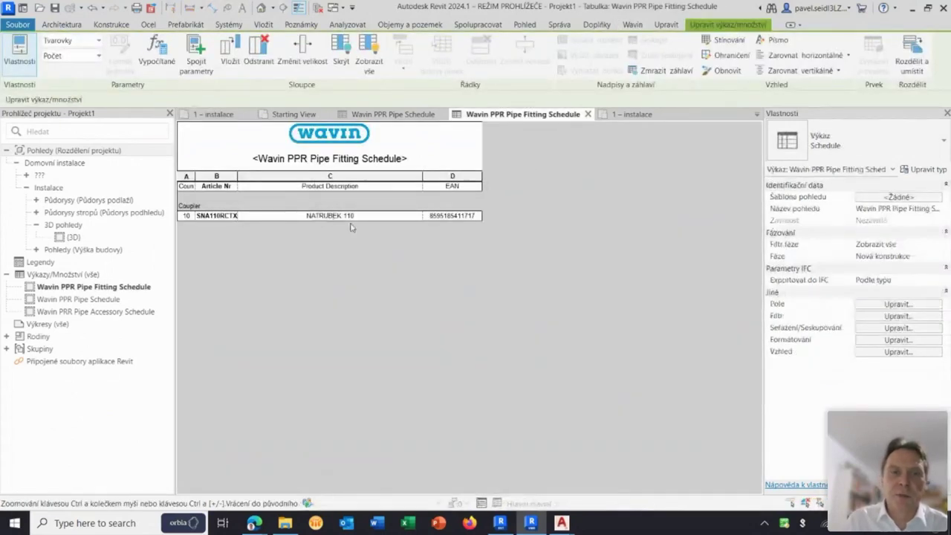
{"action": "left_click", "coordinate": [401, 115]}
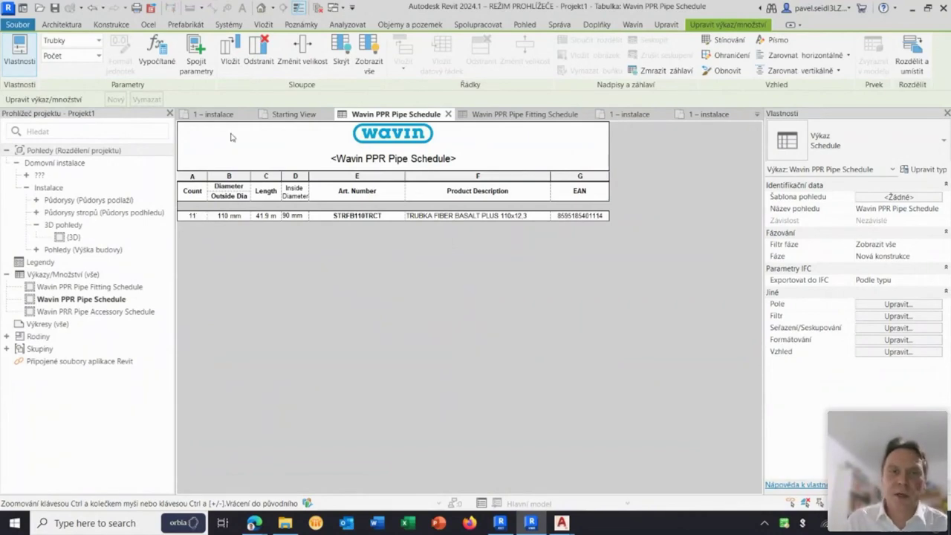
{"action": "left_click", "coordinate": [213, 114]}
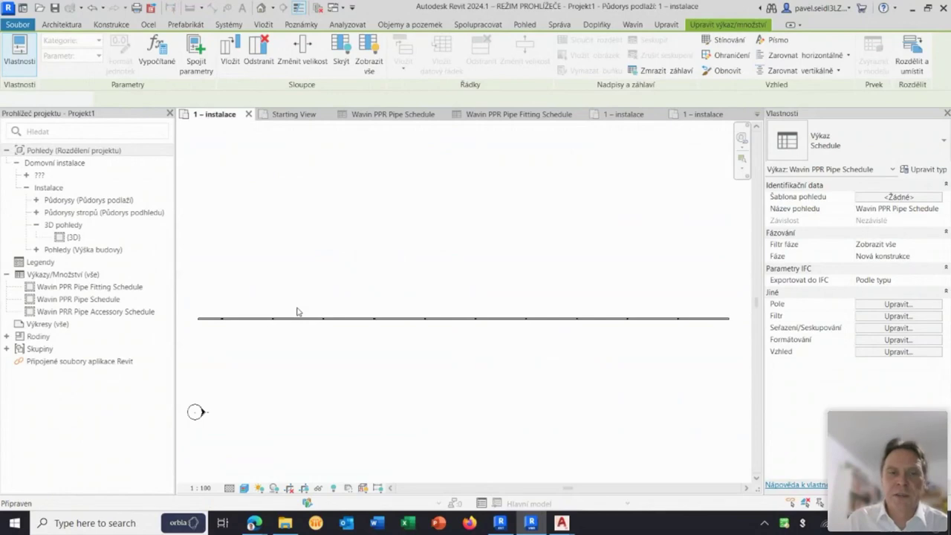
{"action": "scroll", "coordinate": [297, 311], "scroll_direction": "up", "scroll_amount": 2}
{"action": "scroll", "coordinate": [297, 311], "scroll_direction": "up", "scroll_amount": 1}
{"action": "scroll", "coordinate": [323, 307], "scroll_direction": "up", "scroll_amount": 1}
{"action": "scroll", "coordinate": [323, 306], "scroll_direction": "up", "scroll_amount": 1}
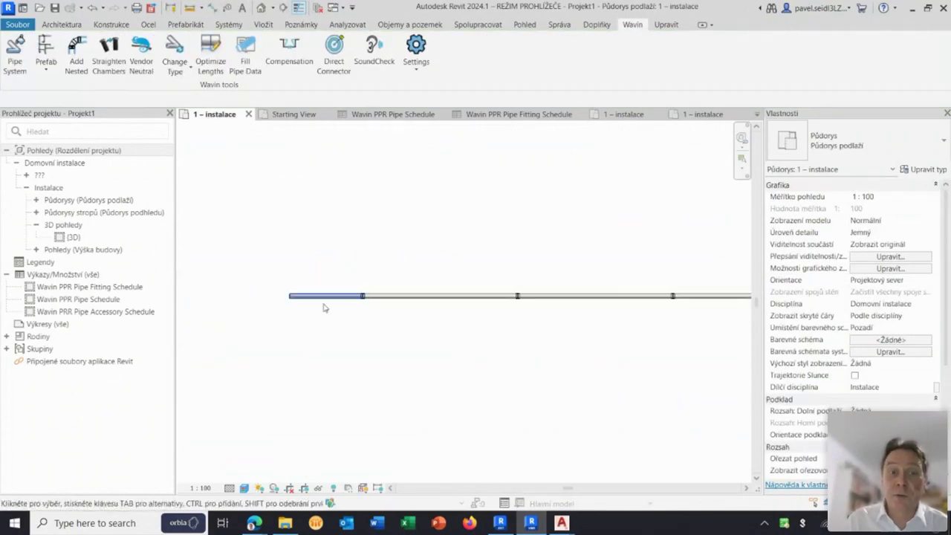
{"action": "left_click", "coordinate": [323, 304]}
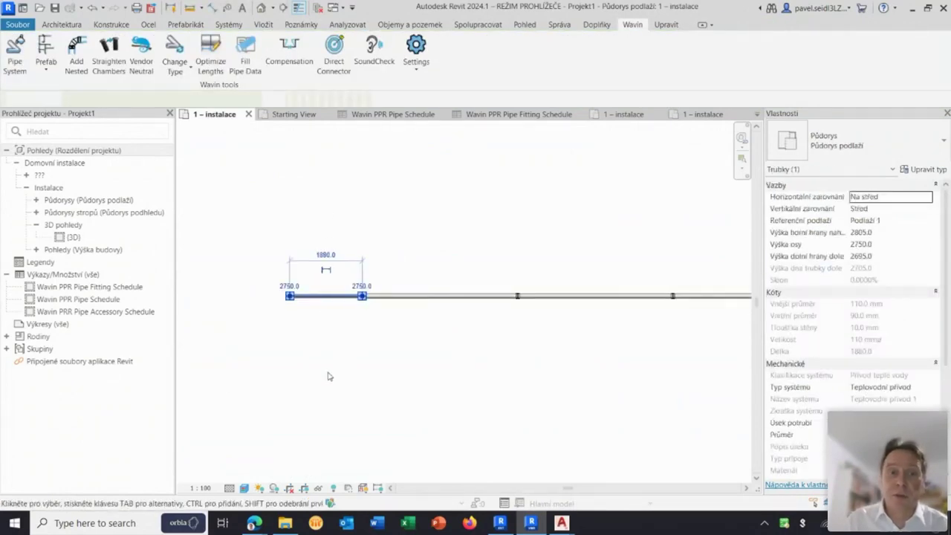
{"action": "scroll", "coordinate": [325, 378], "scroll_direction": "up", "scroll_amount": 2}
{"action": "scroll", "coordinate": [387, 357], "scroll_direction": "up", "scroll_amount": 2}
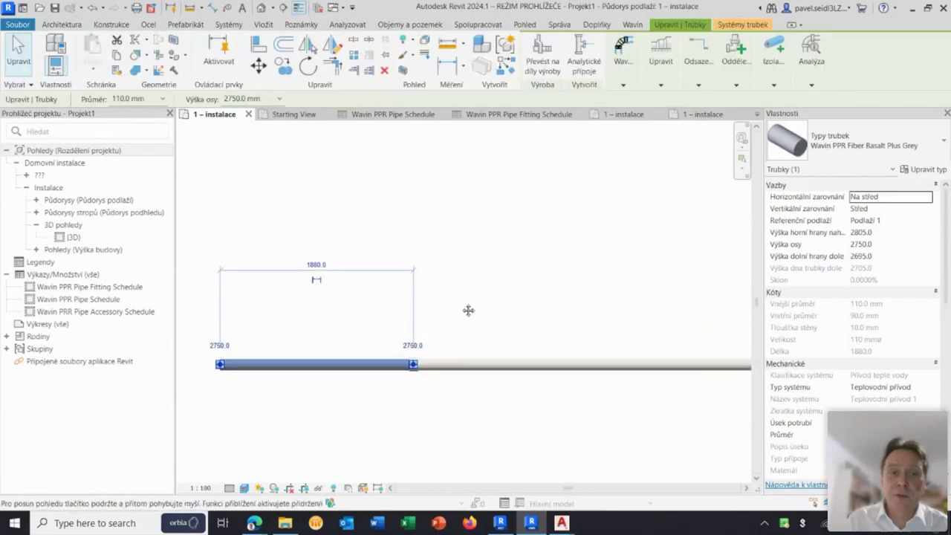
{"action": "left_click", "coordinate": [433, 363]}
{"action": "scroll", "coordinate": [433, 364], "scroll_direction": "up", "scroll_amount": 3}
{"action": "scroll", "coordinate": [384, 384], "scroll_direction": "up", "scroll_amount": 2}
{"action": "scroll", "coordinate": [384, 384], "scroll_direction": "up", "scroll_amount": 2}
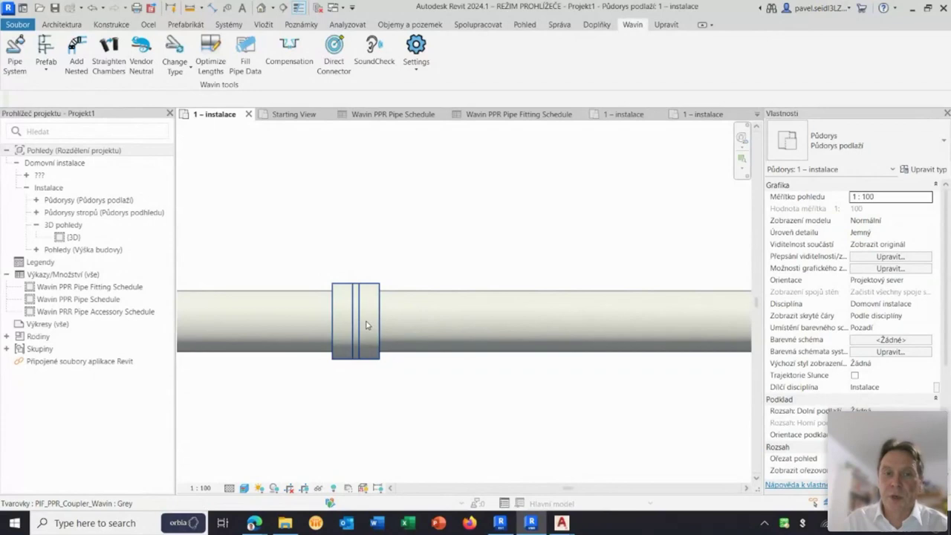
{"action": "scroll", "coordinate": [424, 297], "scroll_direction": "down", "scroll_amount": 2}
{"action": "scroll", "coordinate": [475, 286], "scroll_direction": "down", "scroll_amount": 2}
{"action": "scroll", "coordinate": [501, 268], "scroll_direction": "down", "scroll_amount": 1}
{"action": "middle_click_drag", "start_coordinate": [509, 262], "coordinate": [450, 303]}
{"action": "middle_click_drag", "start_coordinate": [537, 301], "coordinate": [453, 311]}
{"action": "scroll", "coordinate": [453, 310], "scroll_direction": "down", "scroll_amount": 2}
{"action": "mouse_move", "coordinate": [575, 333]}
{"action": "middle_mouse_down"}
{"action": "mouse_move", "coordinate": [471, 314]}
{"action": "mouse_move", "coordinate": [469, 331]}
{"action": "mouse_move", "coordinate": [494, 329]}
{"action": "middle_mouse_up"}
{"action": "scroll", "coordinate": [506, 336], "scroll_direction": "down", "scroll_amount": 1}
{"action": "scroll", "coordinate": [457, 334], "scroll_direction": "down", "scroll_amount": 1}
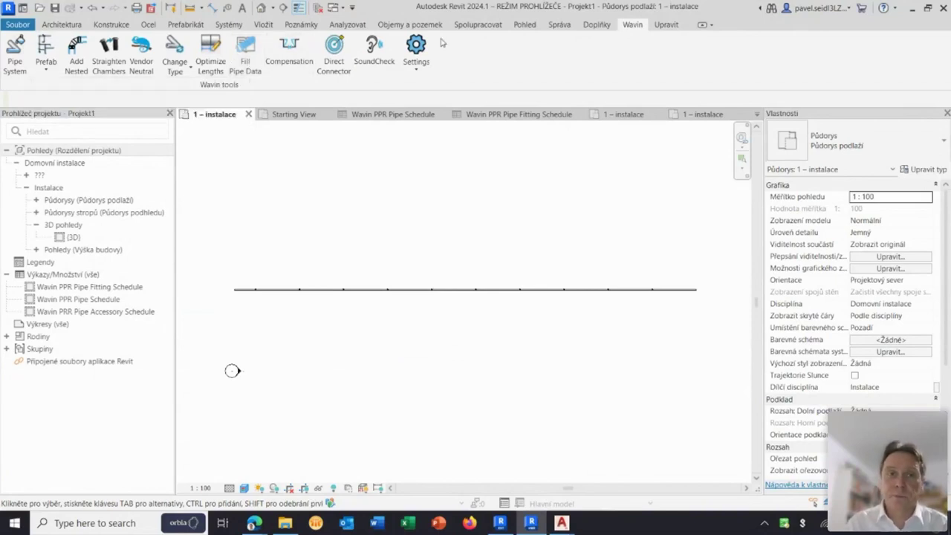
{"action": "left_click", "coordinate": [416, 69]}
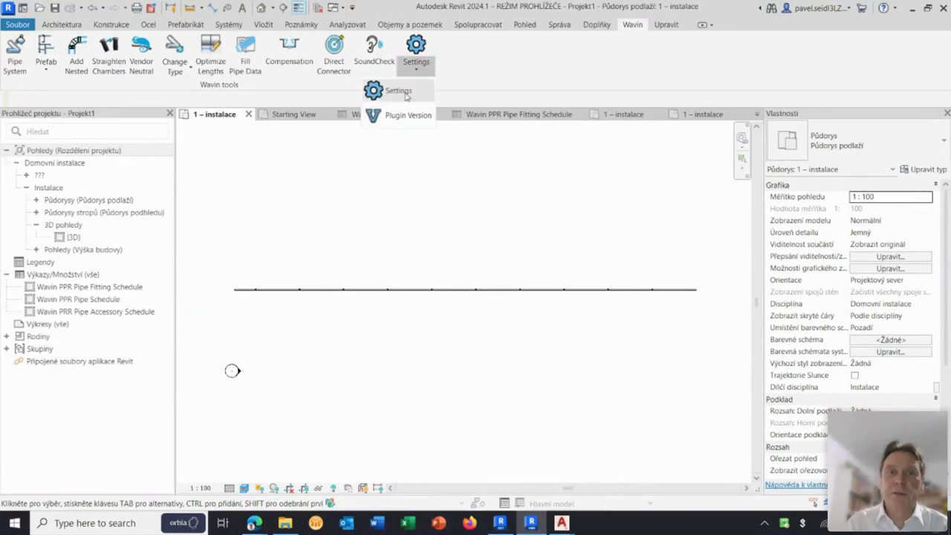
{"action": "left_click", "coordinate": [394, 91]}
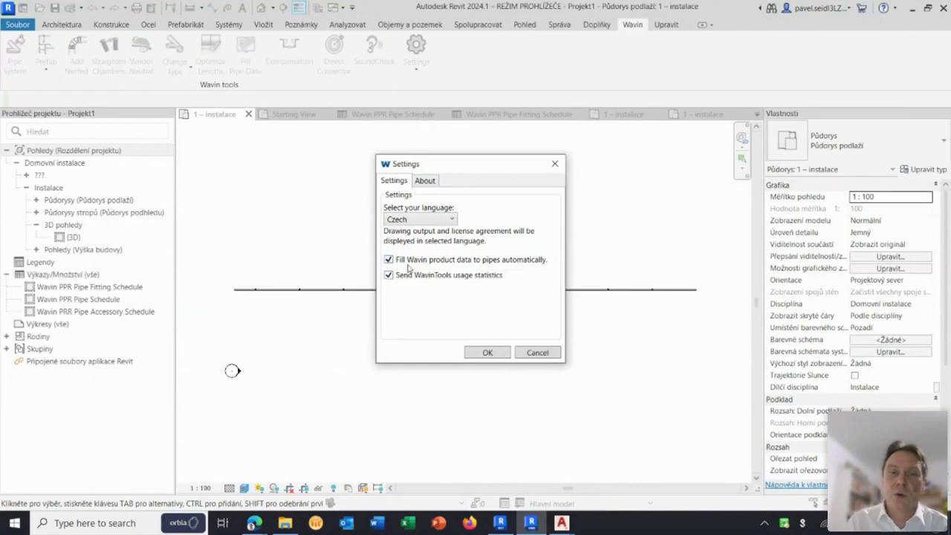
{"action": "mouse_move", "coordinate": [471, 260]}
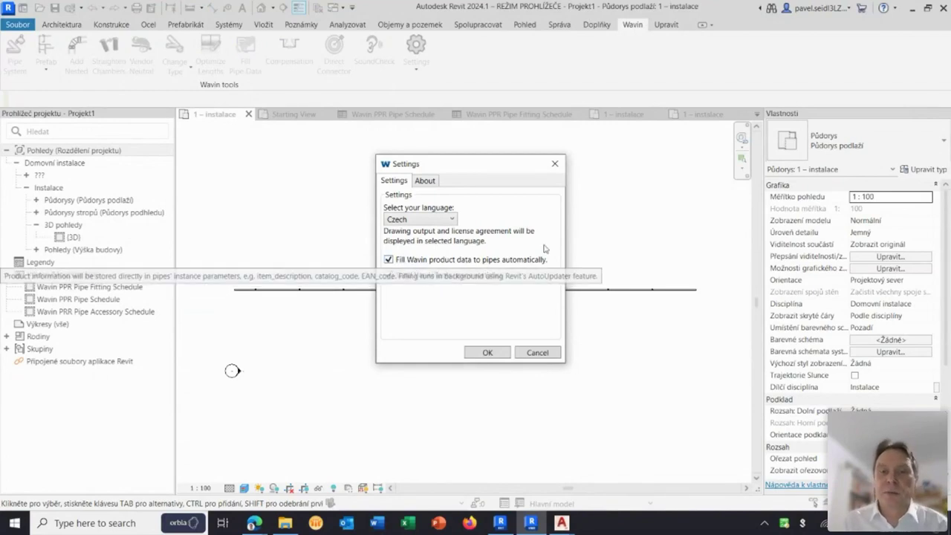
{"action": "left_click", "coordinate": [555, 163]}
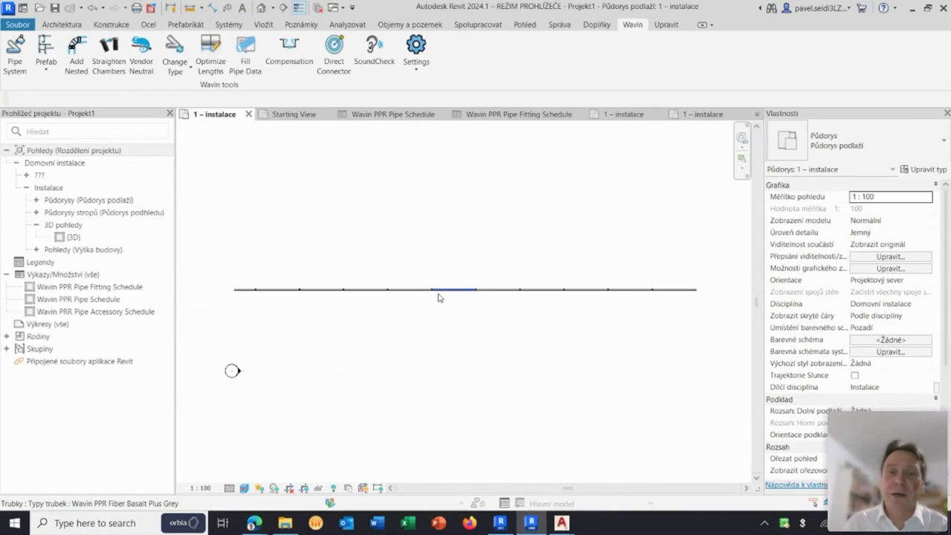
{"action": "left_click", "coordinate": [675, 290]}
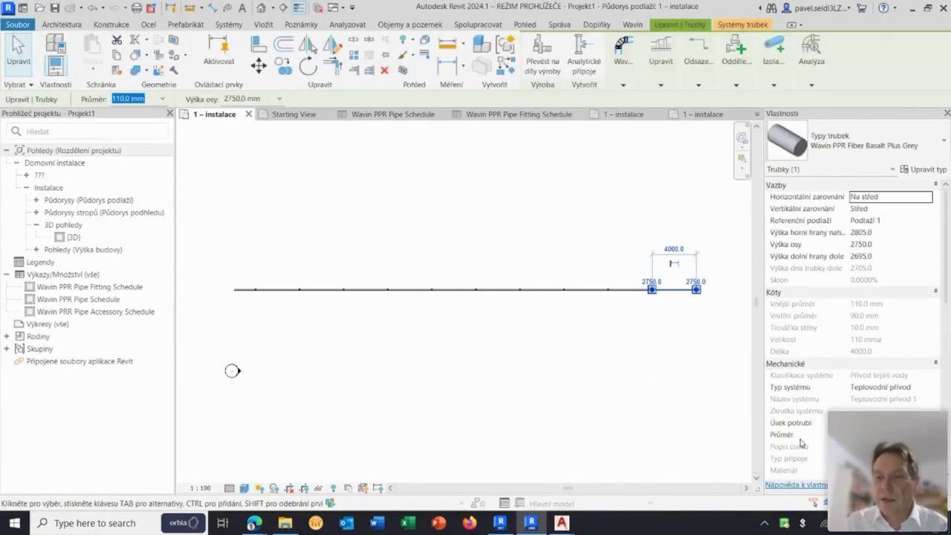
{"action": "scroll", "coordinate": [855, 407], "scroll_direction": "down", "scroll_amount": 1}
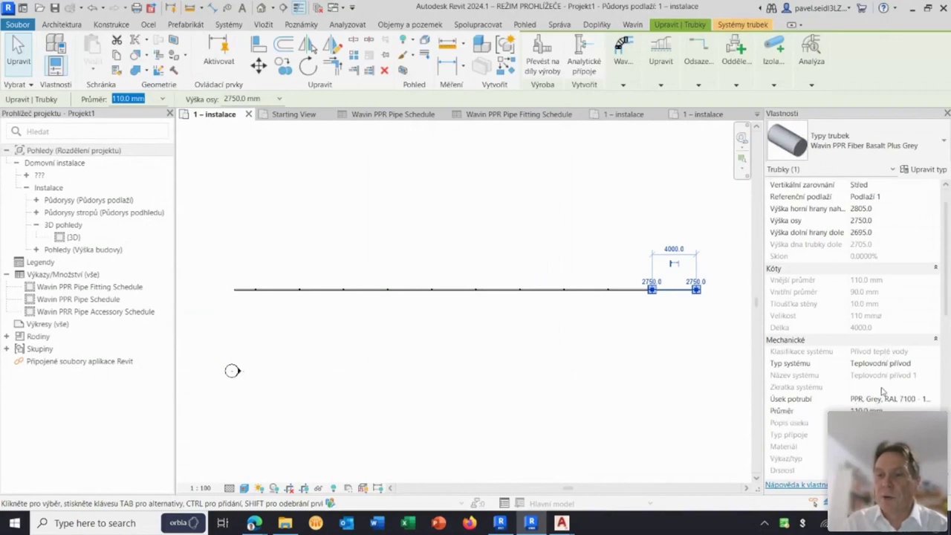
{"action": "scroll", "coordinate": [882, 393], "scroll_direction": "down", "scroll_amount": 1}
{"action": "scroll", "coordinate": [891, 353], "scroll_direction": "down", "scroll_amount": 4}
{"action": "scroll", "coordinate": [892, 353], "scroll_direction": "down", "scroll_amount": 4}
{"action": "scroll", "coordinate": [876, 351], "scroll_direction": "down", "scroll_amount": 1}
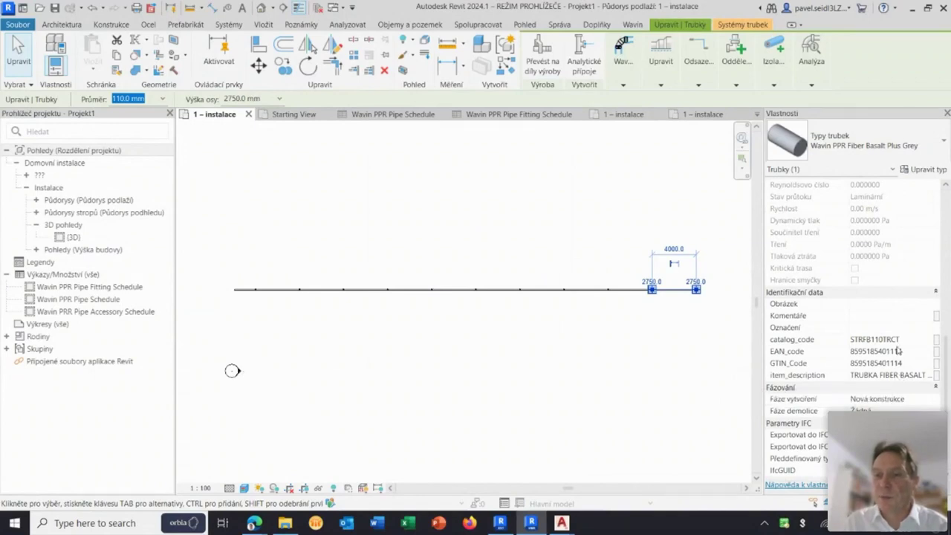
{"action": "left_click", "coordinate": [631, 383]}
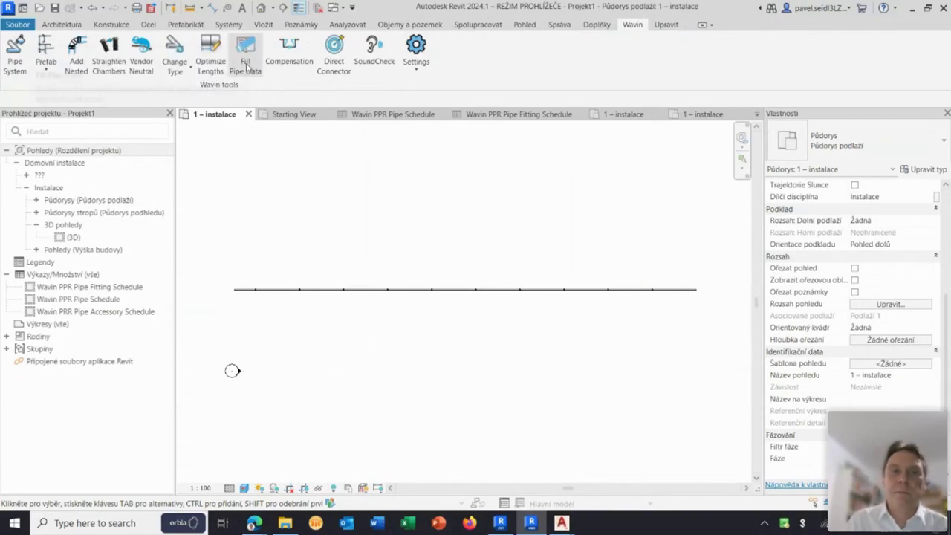
{"action": "left_click", "coordinate": [250, 63]}
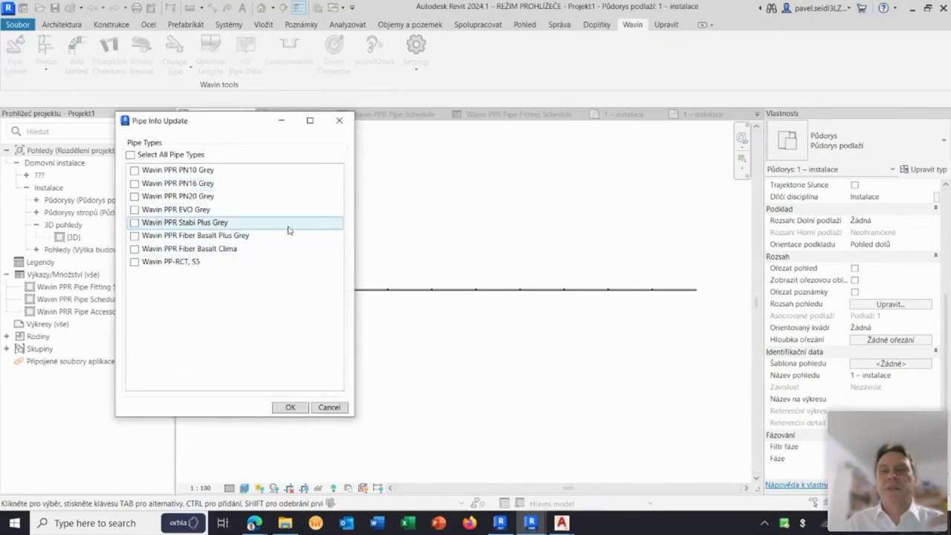
{"action": "left_click", "coordinate": [339, 119]}
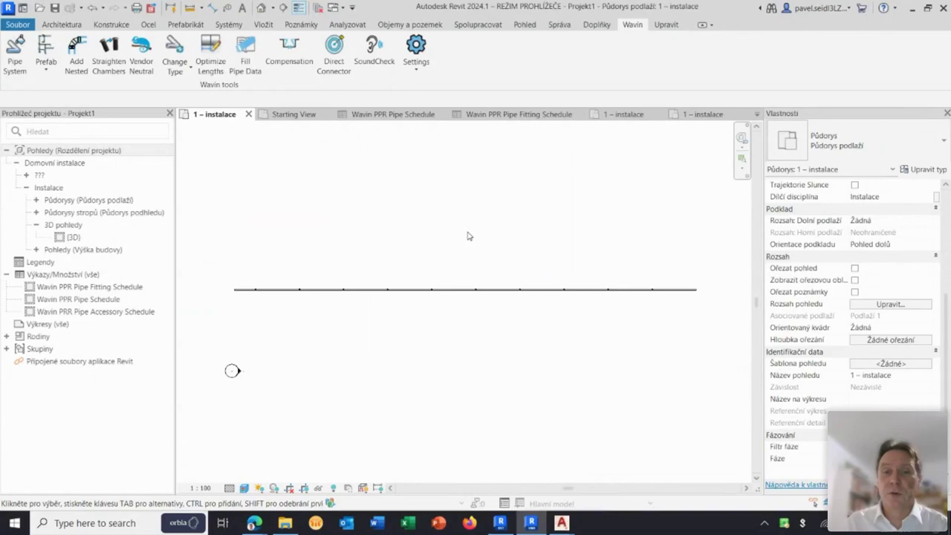
- Select the pipe pieces near the right end and bring up the U-shape Compensation dialog
{"action": "scroll", "coordinate": [467, 222], "scroll_direction": "down", "scroll_amount": 1}
{"action": "scroll", "coordinate": [454, 224], "scroll_direction": "down", "scroll_amount": 1}
{"action": "middle_click_drag", "start_coordinate": [454, 224], "coordinate": [452, 223]}
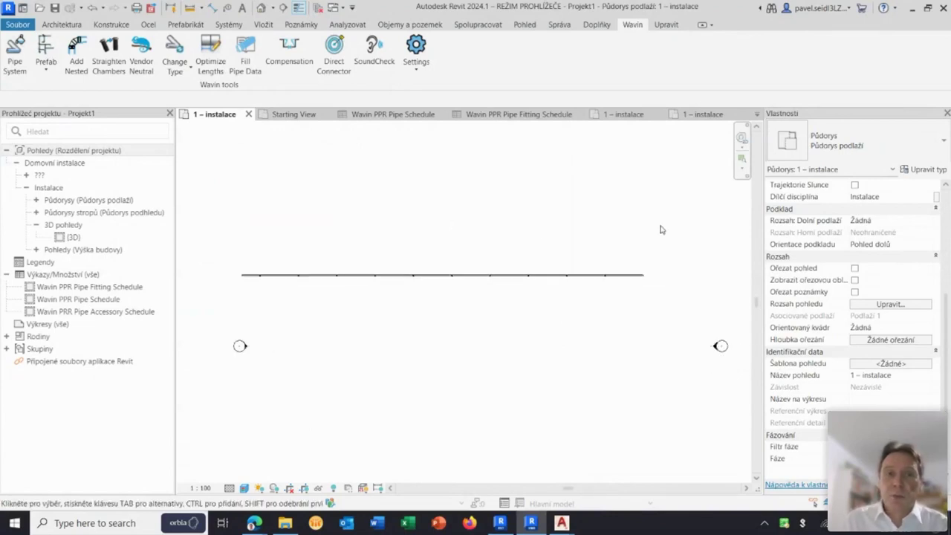
{"action": "mouse_move", "coordinate": [666, 235]}
{"action": "left_mouse_down"}
{"action": "mouse_move", "coordinate": [594, 281]}
{"action": "mouse_move", "coordinate": [227, 312]}
{"action": "left_mouse_up"}
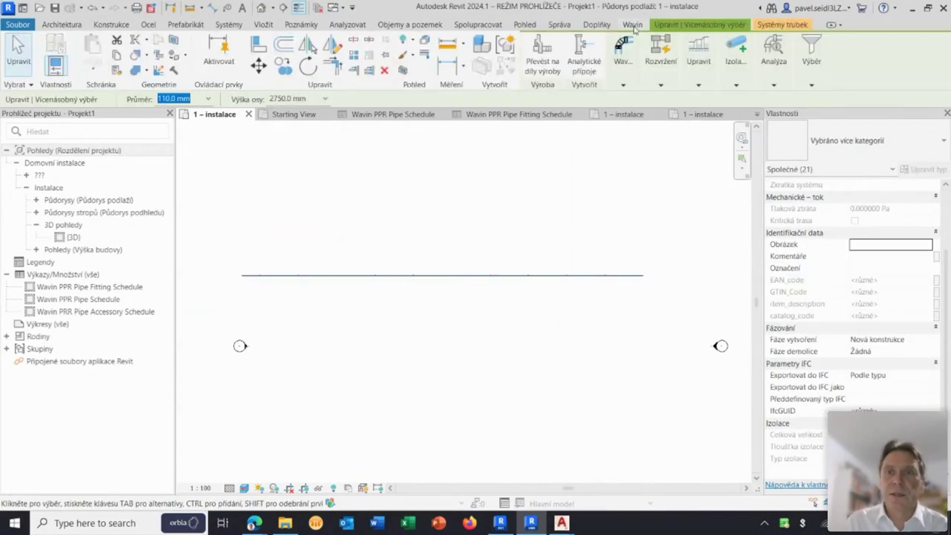
{"action": "left_click", "coordinate": [288, 52]}
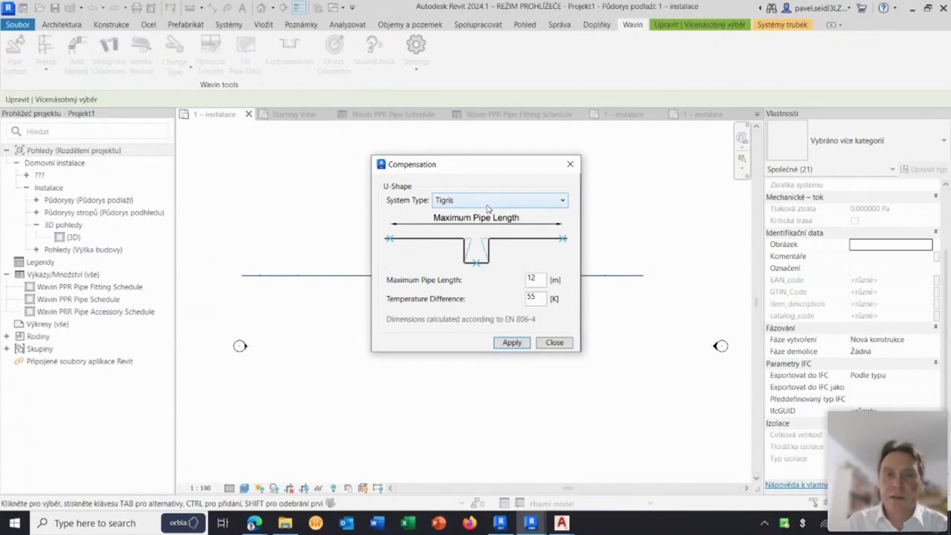
- Apply Ekoplastik Fiber Basalt Plus U-shape loops with 10 m maximum pipe length and 40 K difference
{"action": "left_click", "coordinate": [487, 201]}
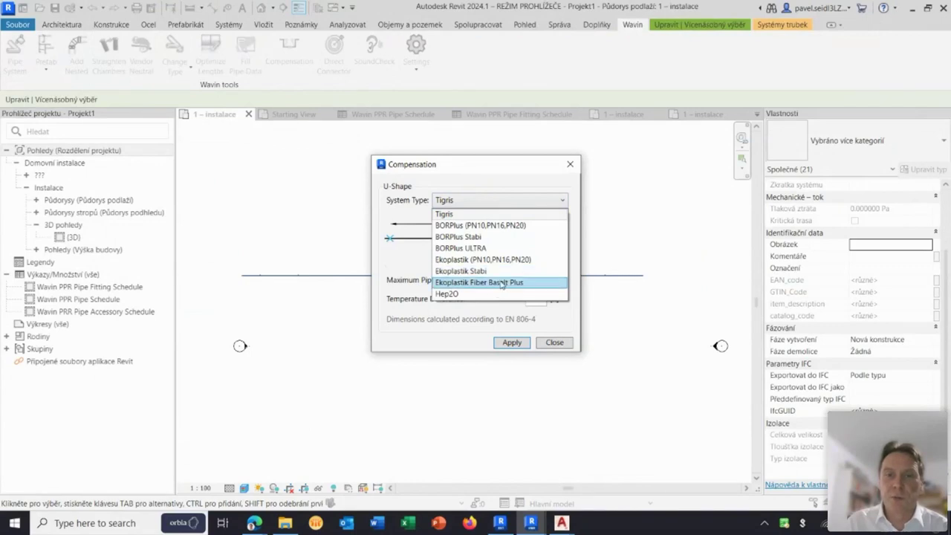
{"action": "left_click", "coordinate": [502, 283]}
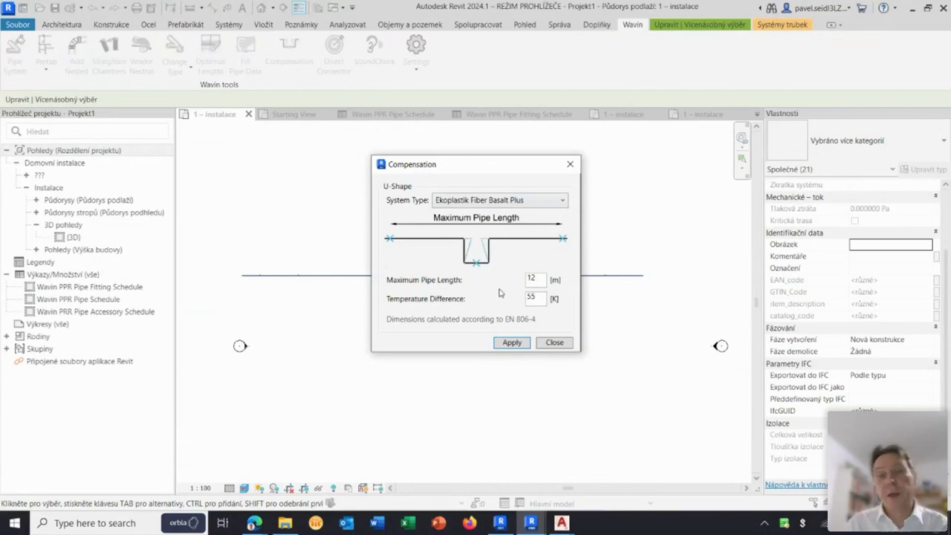
{"action": "left_click", "coordinate": [540, 277]}
{"action": "key", "text": "BackSpace"}
{"action": "type", "text": "0"}
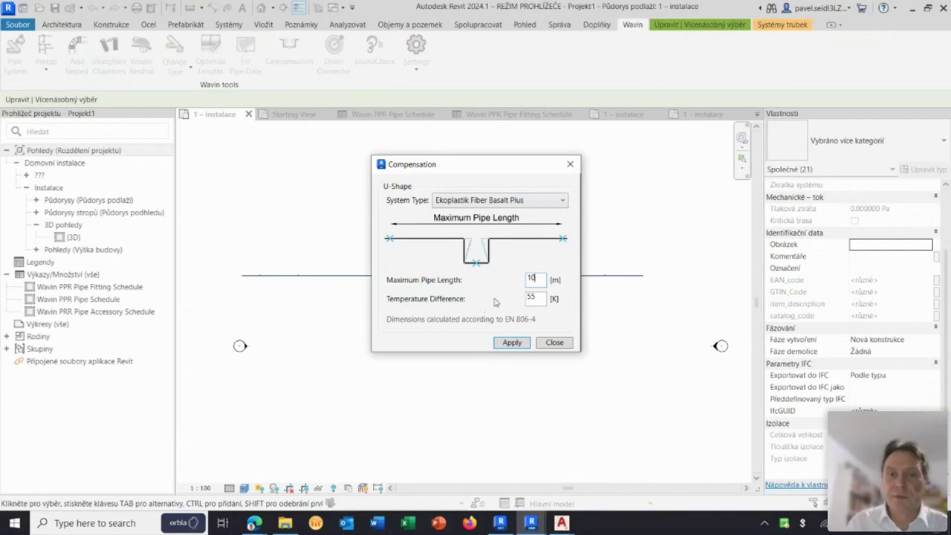
{"action": "key", "text": "Tab"}
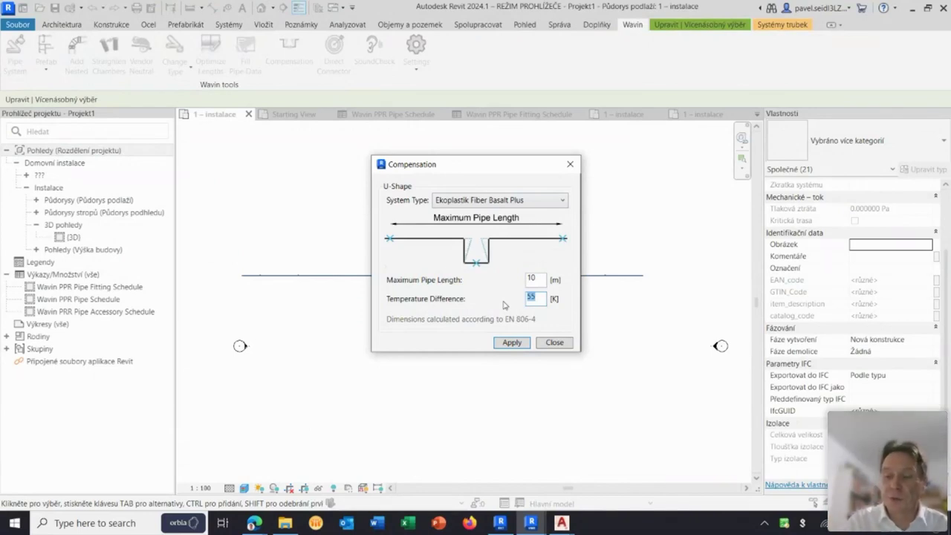
{"action": "type", "text": "6"}
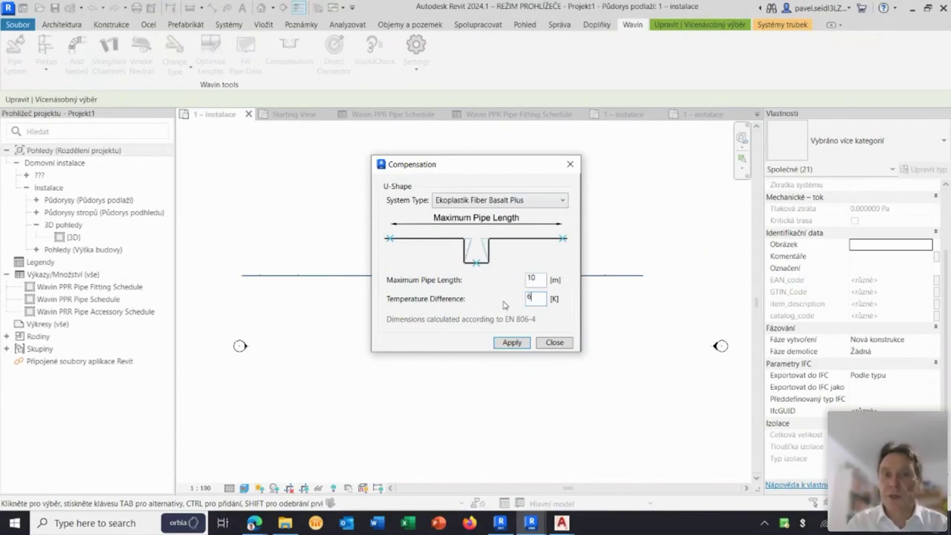
{"action": "key", "text": "BackSpace"}
{"action": "type", "text": "40"}
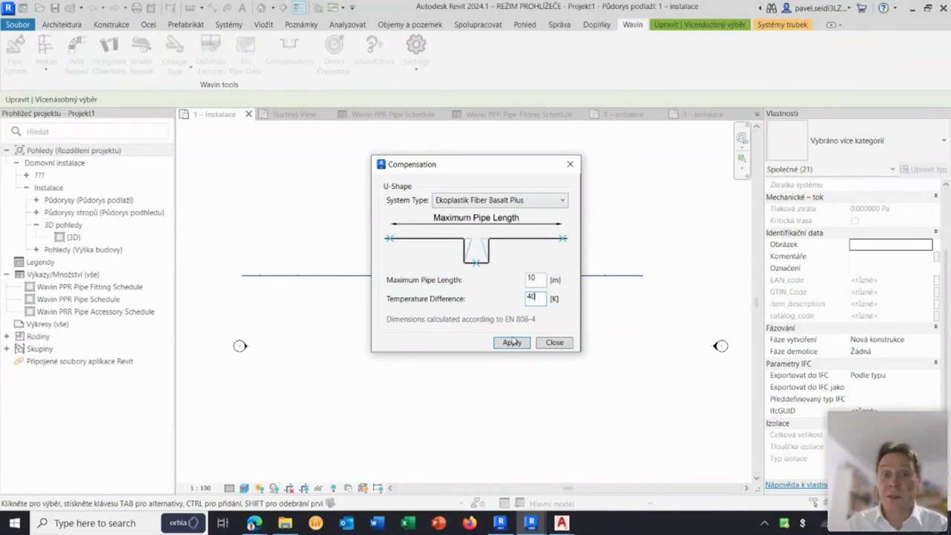
{"action": "left_click", "coordinate": [512, 342]}
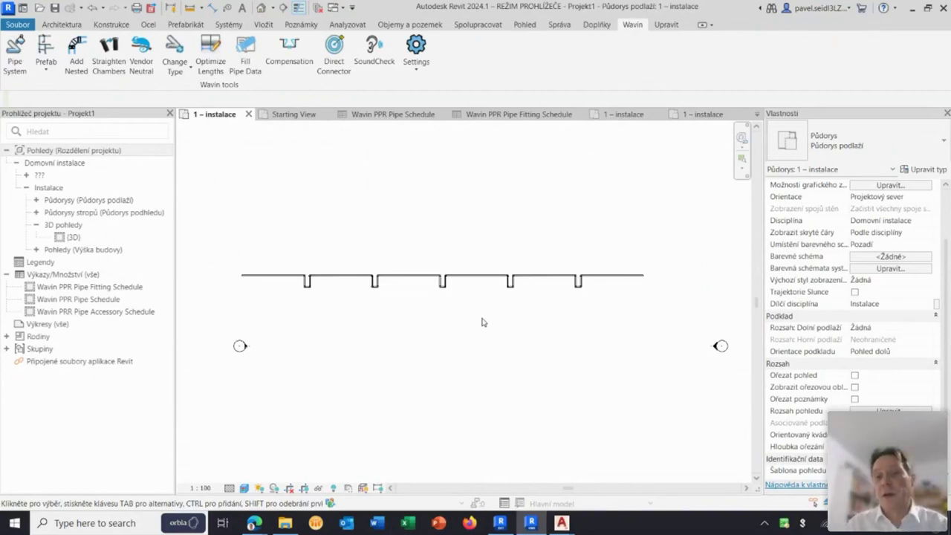
- Zoom in to inspect a pipe segment between the loops, then zoom onto one loop
{"action": "scroll", "coordinate": [480, 320], "scroll_direction": "up", "scroll_amount": 3}
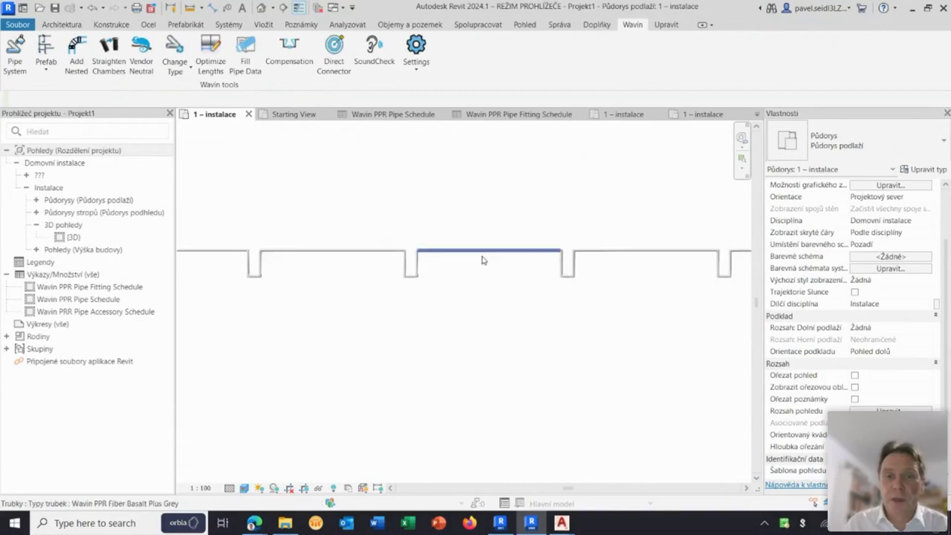
{"action": "left_click", "coordinate": [484, 251]}
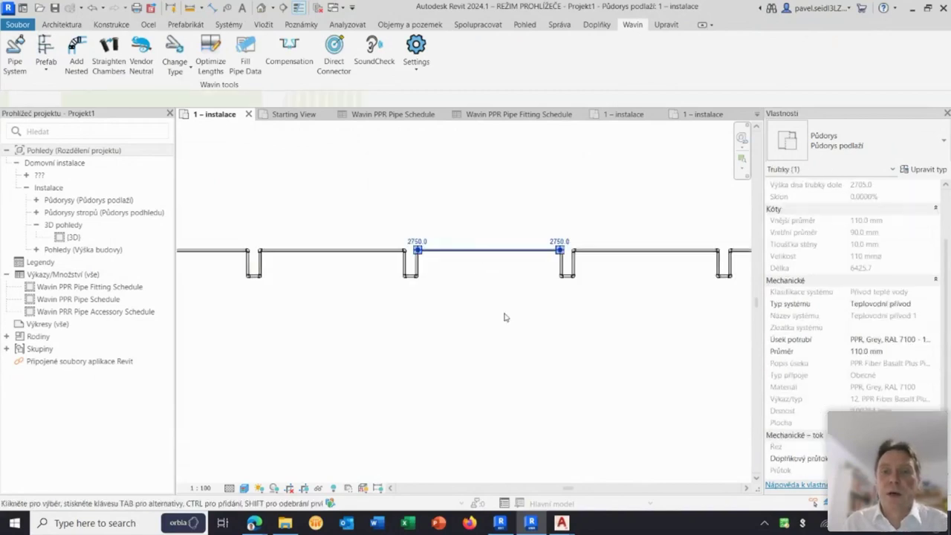
{"action": "left_click", "coordinate": [503, 317]}
{"action": "scroll", "coordinate": [504, 317], "scroll_direction": "down", "scroll_amount": 4}
{"action": "scroll", "coordinate": [557, 327], "scroll_direction": "up", "scroll_amount": 2}
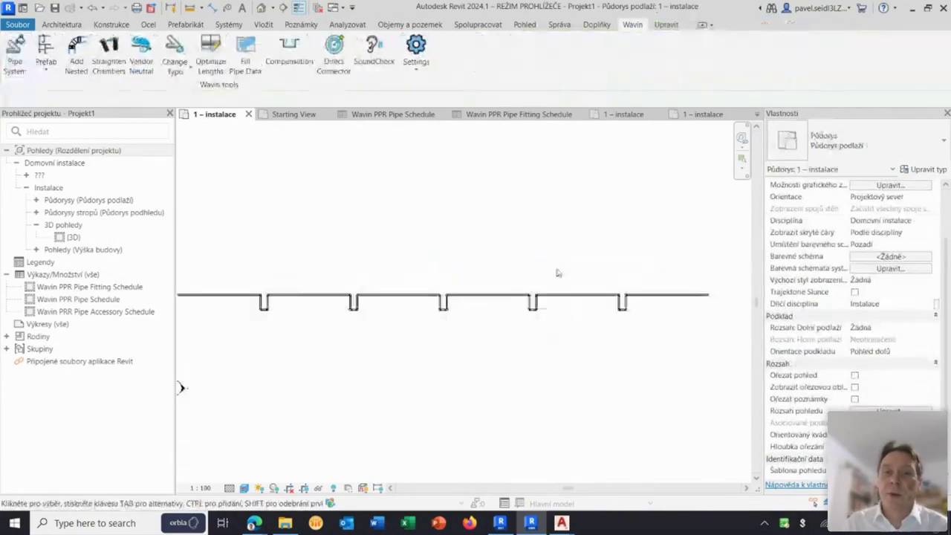
{"action": "scroll", "coordinate": [514, 243], "scroll_direction": "up", "scroll_amount": 2}
{"action": "scroll", "coordinate": [514, 244], "scroll_direction": "up", "scroll_amount": 1}
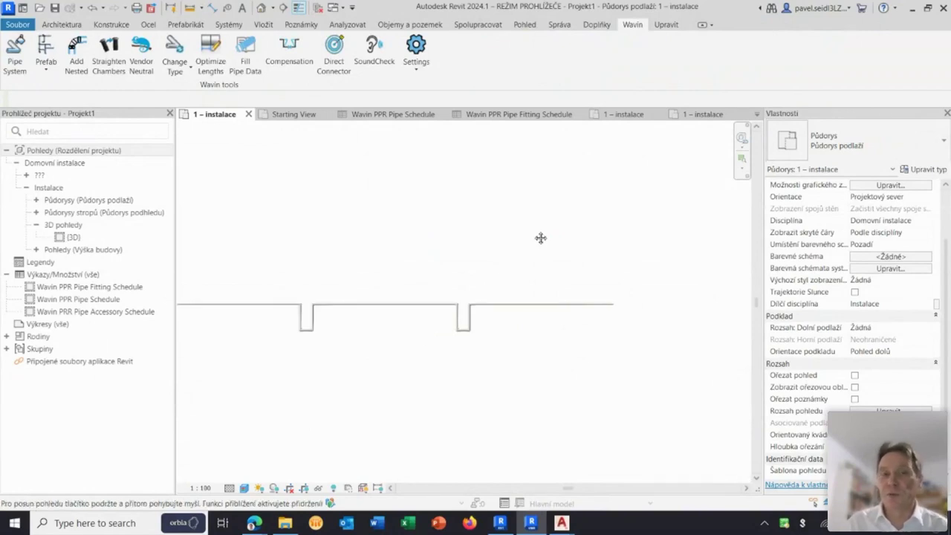
{"action": "scroll", "coordinate": [516, 249], "scroll_direction": "up", "scroll_amount": 1}
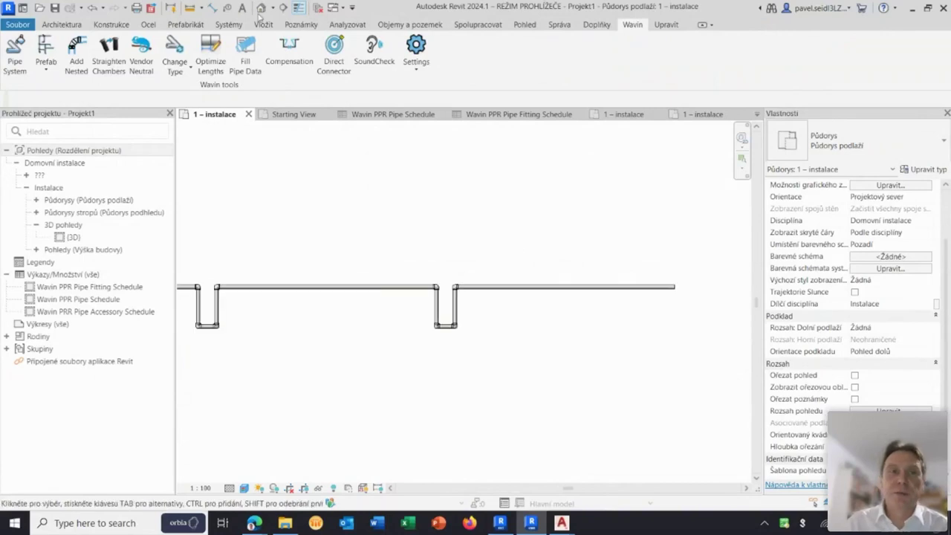
- Place aligned dimensions for the loop's 550 width and its depth
{"action": "key", "text": "d"}
{"action": "key", "text": "i"}
{"action": "scroll", "coordinate": [437, 308], "scroll_direction": "up", "scroll_amount": 2}
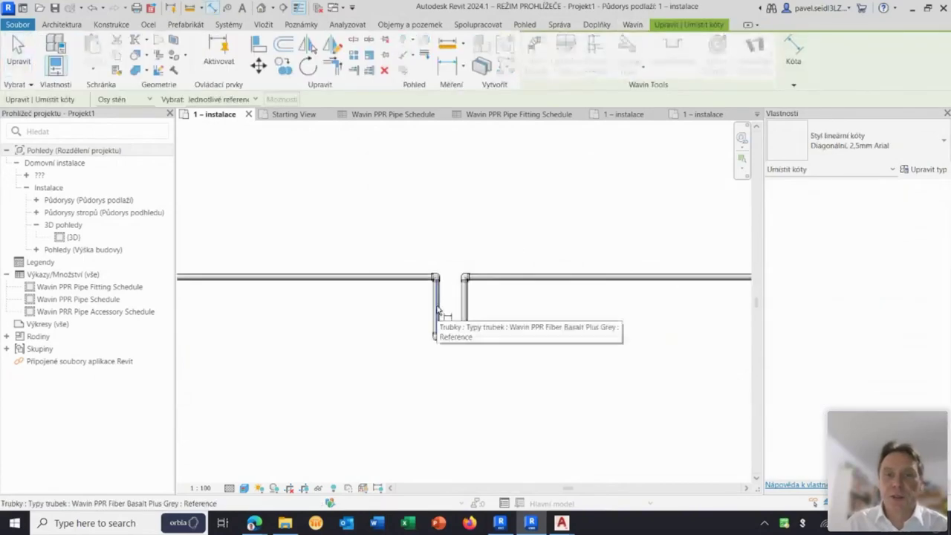
{"action": "left_click", "coordinate": [435, 310]}
{"action": "left_click", "coordinate": [460, 310]}
{"action": "left_click", "coordinate": [460, 206]}
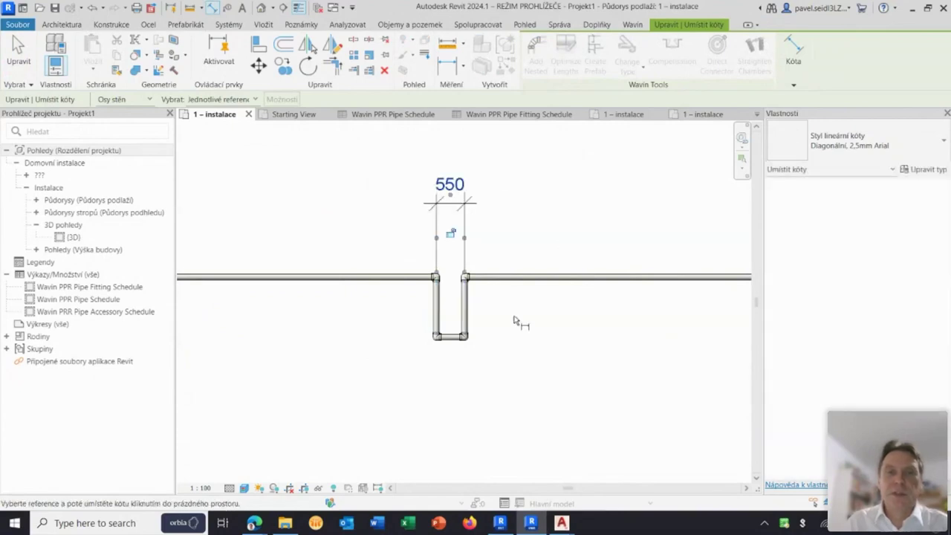
{"action": "left_click", "coordinate": [453, 340]}
{"action": "left_click", "coordinate": [563, 328]}
{"action": "key", "text": "Escape"}
{"action": "key", "text": "Escape"}
{"action": "middle_click_drag", "start_coordinate": [569, 340], "coordinate": [561, 352]}
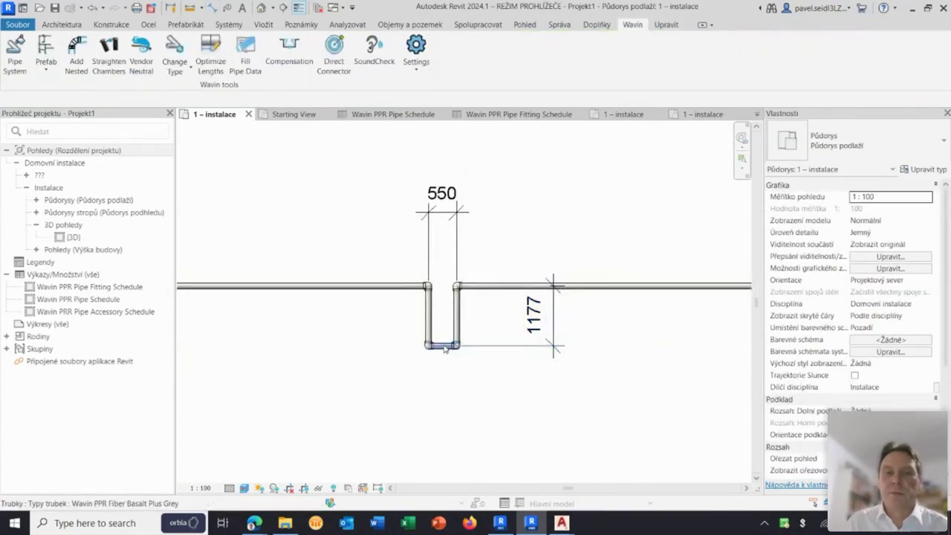
- Move the loop's bottom pipe to make the loop 2000 deep, then check the width dimension
{"action": "left_click", "coordinate": [444, 346]}
{"action": "left_click", "coordinate": [540, 315]}
{"action": "type", "text": "200"}
{"action": "key", "text": "Return"}
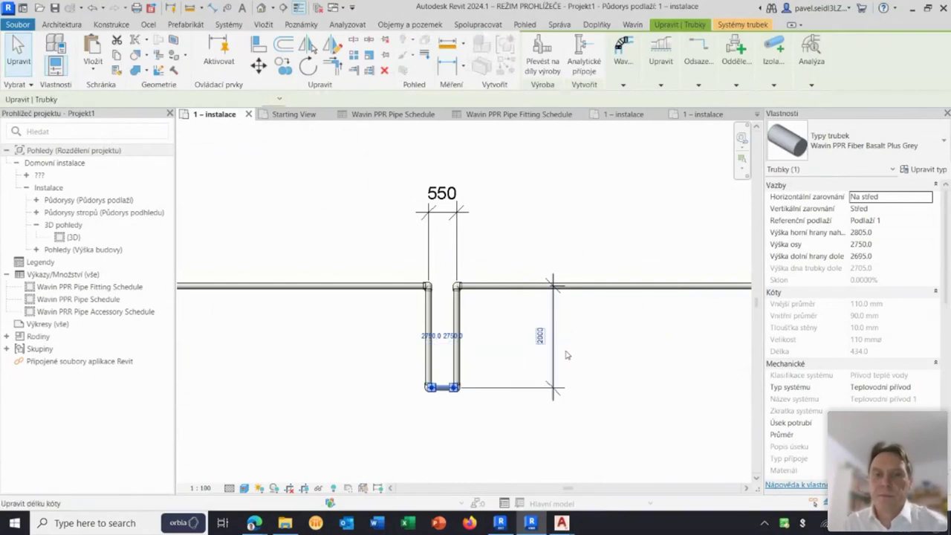
{"action": "key", "text": "Escape"}
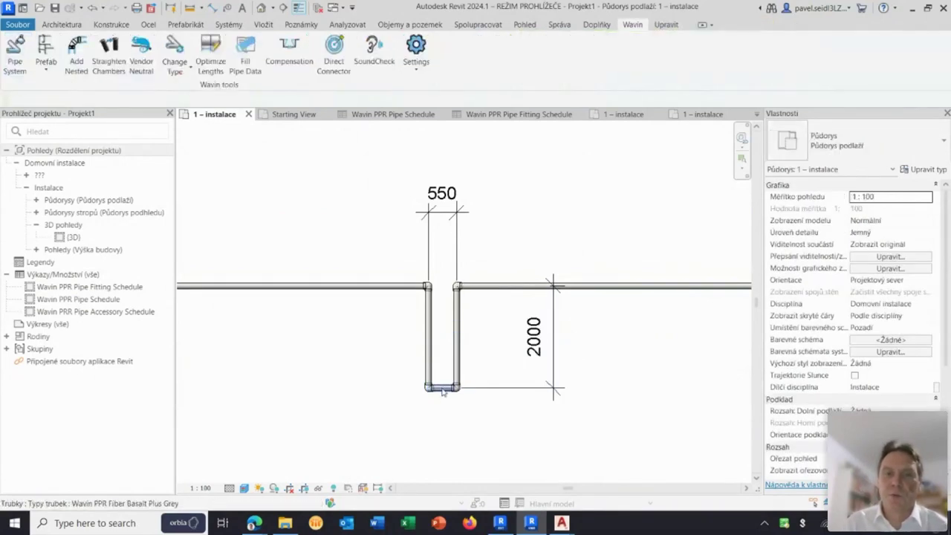
{"action": "left_click", "coordinate": [442, 387]}
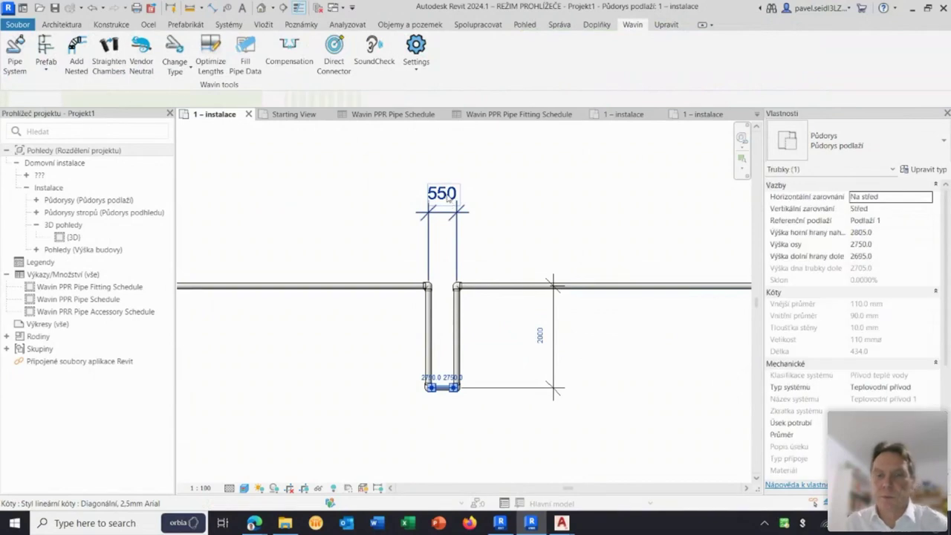
{"action": "left_click", "coordinate": [448, 198]}
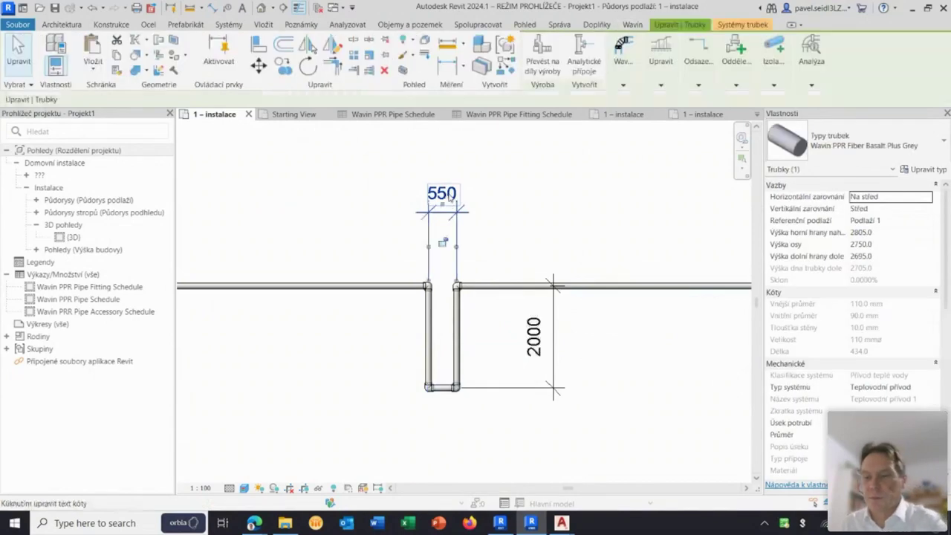
{"action": "left_click", "coordinate": [458, 412]}
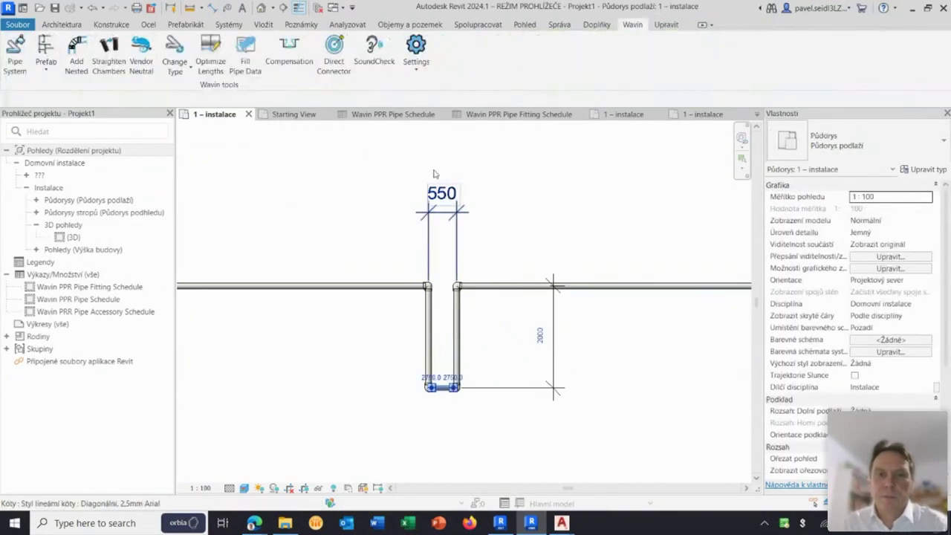
{"action": "left_click", "coordinate": [516, 411]}
{"action": "scroll", "coordinate": [550, 387], "scroll_direction": "down", "scroll_amount": 5}
{"action": "scroll", "coordinate": [570, 362], "scroll_direction": "down", "scroll_amount": 2}
{"action": "scroll", "coordinate": [598, 327], "scroll_direction": "down", "scroll_amount": 2}
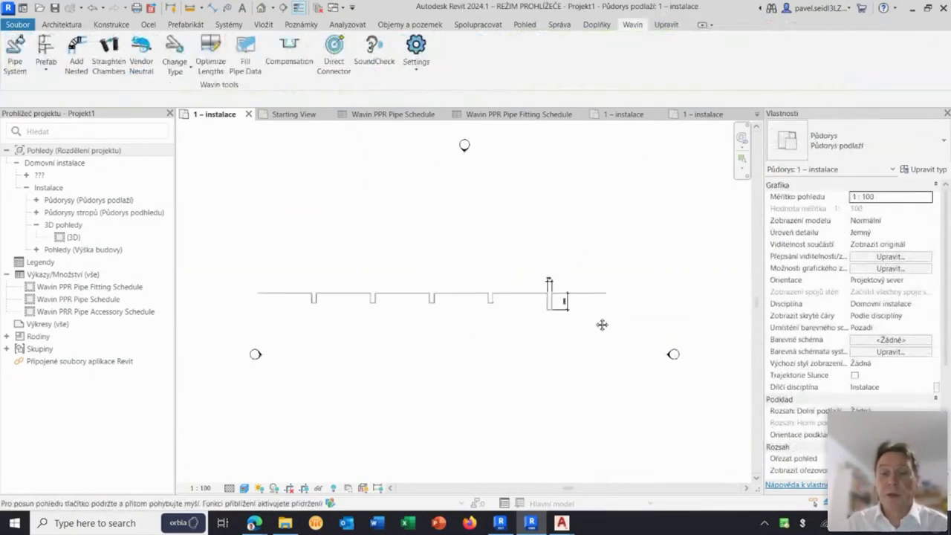
{"action": "left_click", "coordinate": [757, 115]}
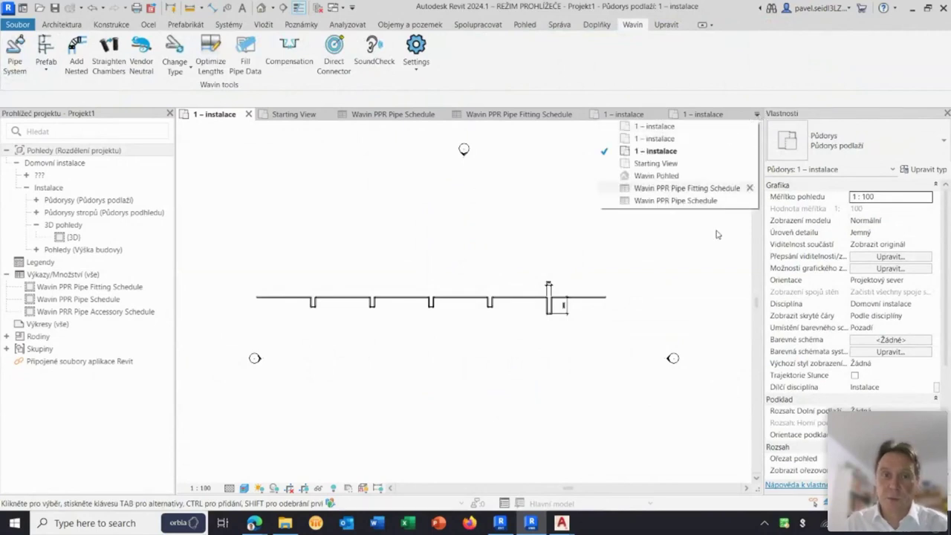
{"action": "left_click", "coordinate": [665, 176]}
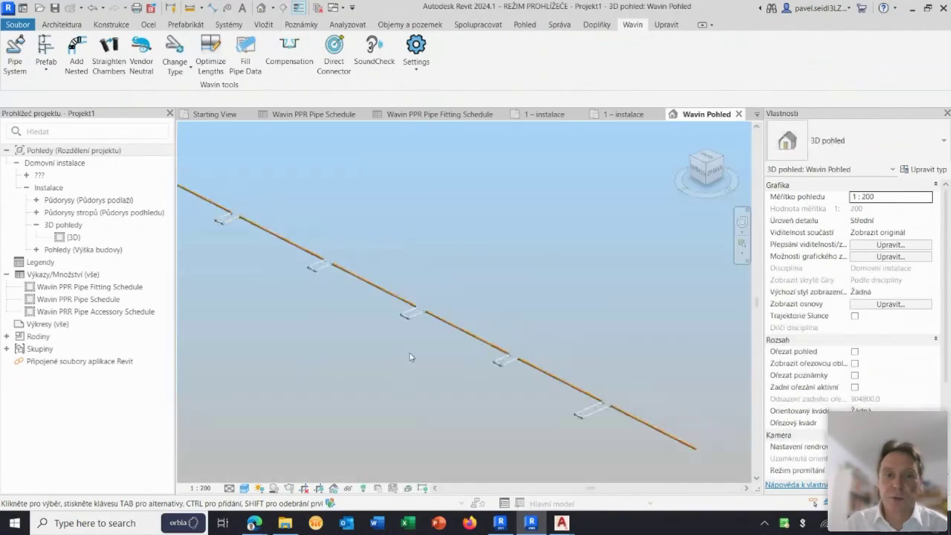
{"action": "middle_click_drag", "start_coordinate": [475, 312], "coordinate": [377, 246], "text": "shift"}
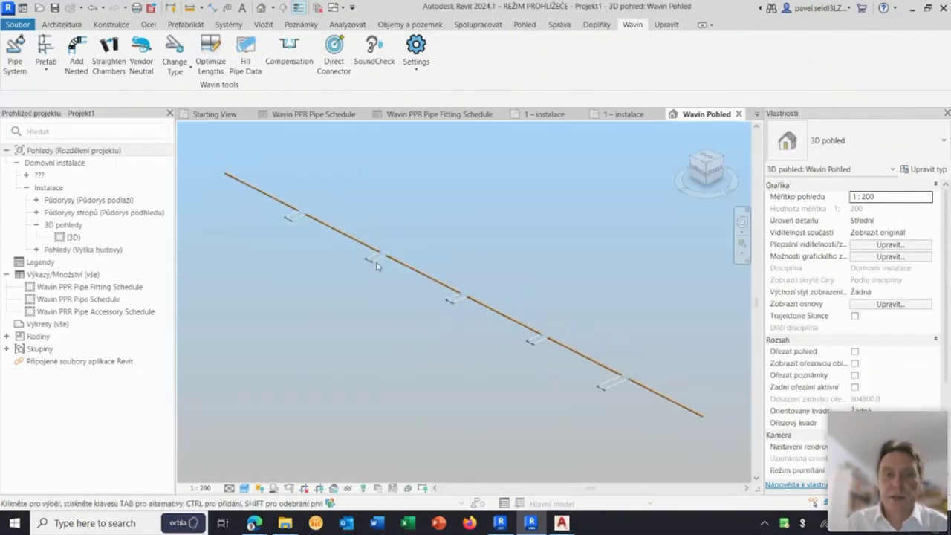
{"action": "middle_click_drag", "start_coordinate": [325, 280], "coordinate": [307, 277]}
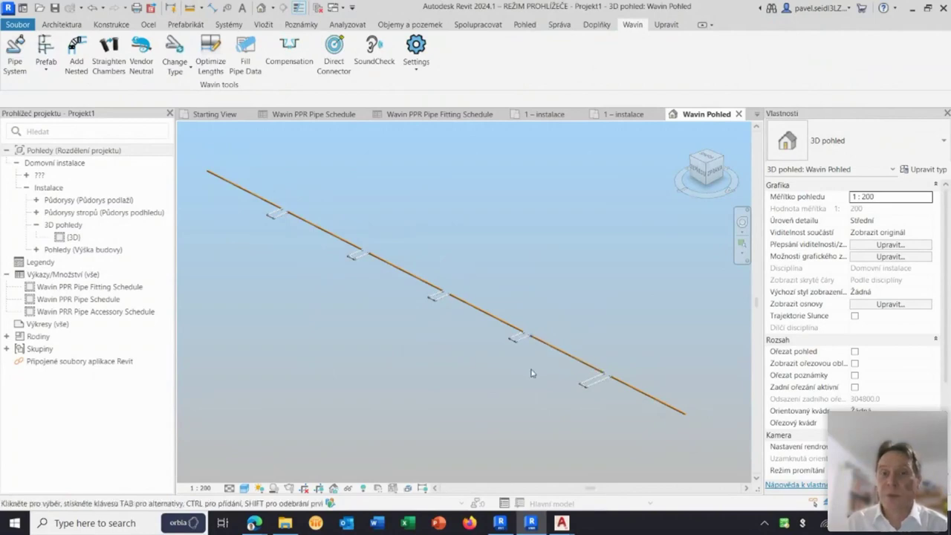
{"action": "left_click", "coordinate": [757, 114]}
{"action": "left_click", "coordinate": [698, 151]}
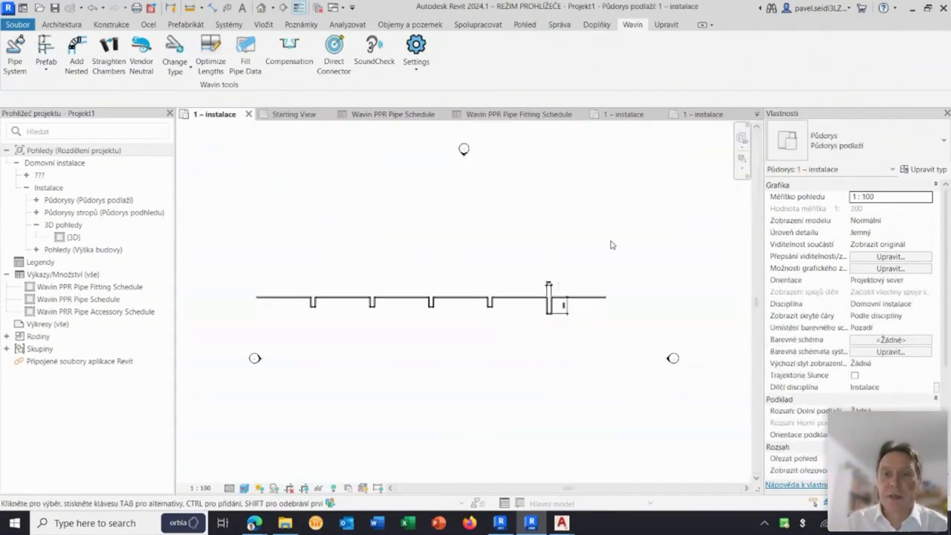
- Cut the whole looped pipe run forwards into 3000 mm pieces based on pipe info
{"action": "left_click_drag", "start_coordinate": [610, 244], "coordinate": [234, 335]}
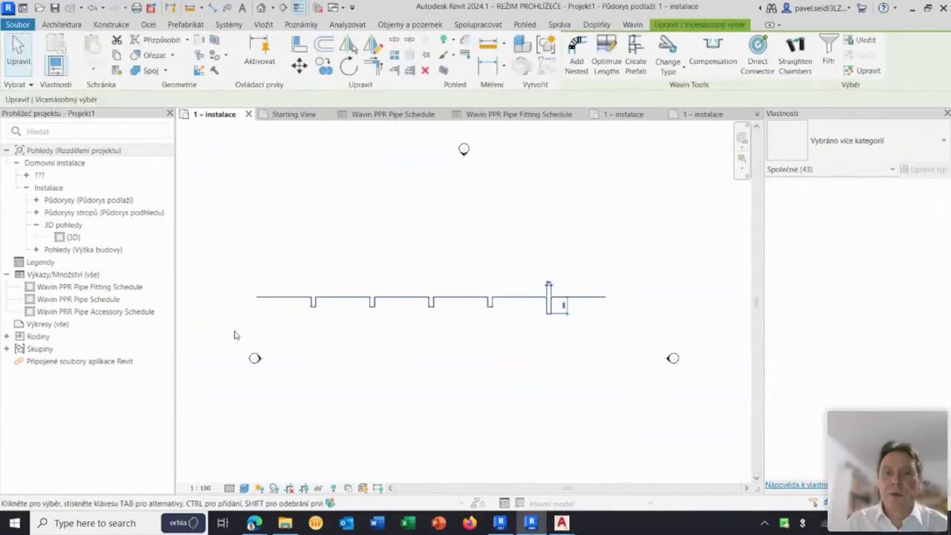
{"action": "left_click", "coordinate": [638, 25]}
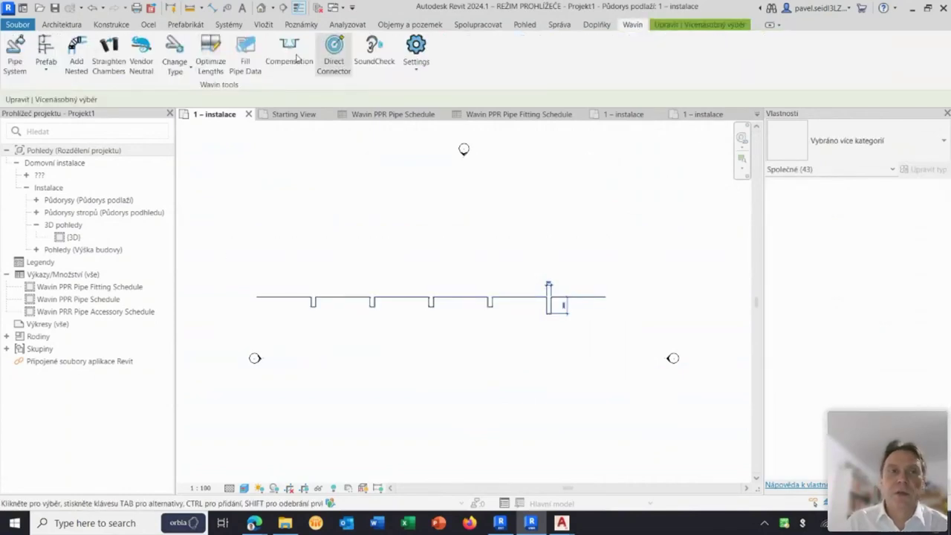
{"action": "left_click", "coordinate": [212, 63]}
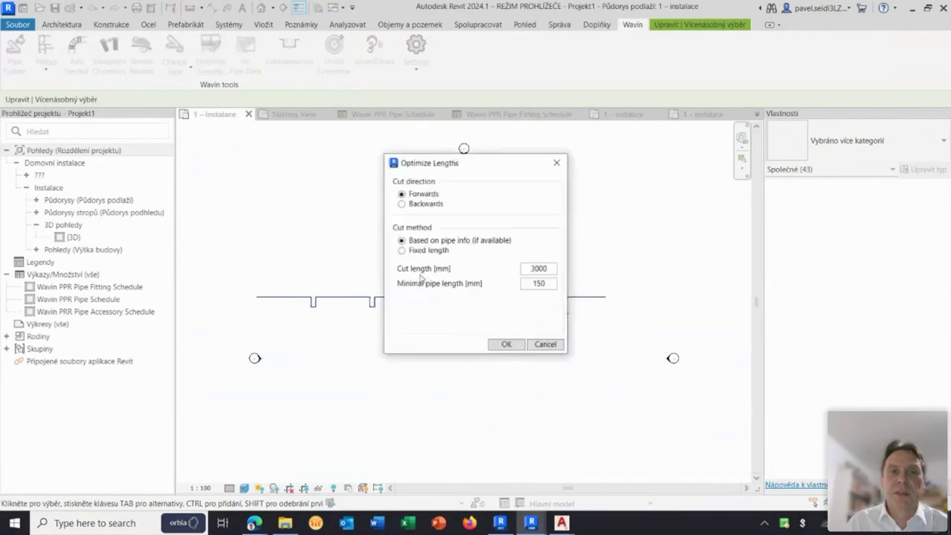
{"action": "left_click", "coordinate": [506, 345]}
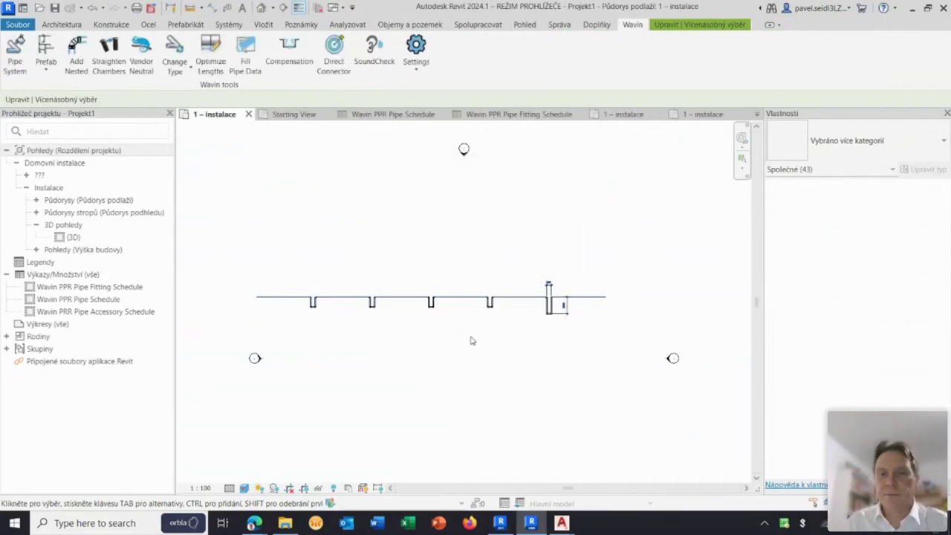
{"action": "key", "text": "Escape"}
{"action": "scroll", "coordinate": [464, 305], "scroll_direction": "up", "scroll_amount": 3}
{"action": "scroll", "coordinate": [465, 300], "scroll_direction": "up", "scroll_amount": 2}
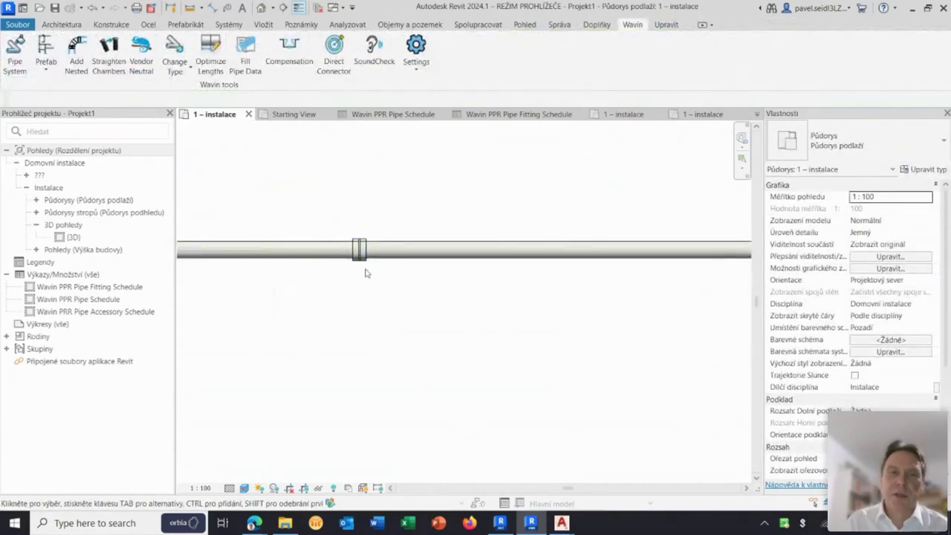
{"action": "scroll", "coordinate": [364, 272], "scroll_direction": "down", "scroll_amount": 3}
{"action": "scroll", "coordinate": [409, 329], "scroll_direction": "down", "scroll_amount": 1}
{"action": "scroll", "coordinate": [439, 327], "scroll_direction": "down", "scroll_amount": 2}
{"action": "scroll", "coordinate": [479, 325], "scroll_direction": "down", "scroll_amount": 2}
{"action": "scroll", "coordinate": [484, 324], "scroll_direction": "down", "scroll_amount": 1}
{"action": "scroll", "coordinate": [496, 324], "scroll_direction": "down", "scroll_amount": 1}
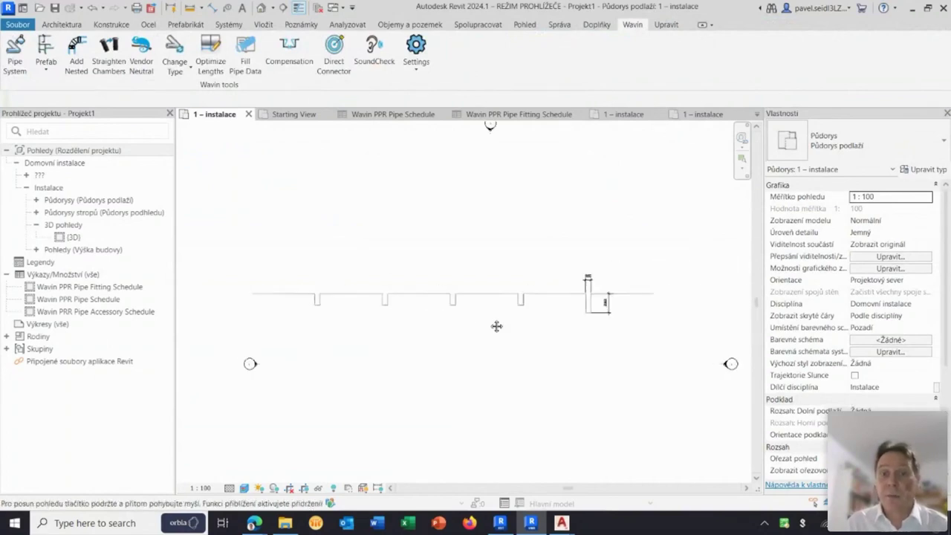
- Visit Starting View, then close the Wavin Pohled 3D view and recentre the floor plan
{"action": "left_click", "coordinate": [756, 114]}
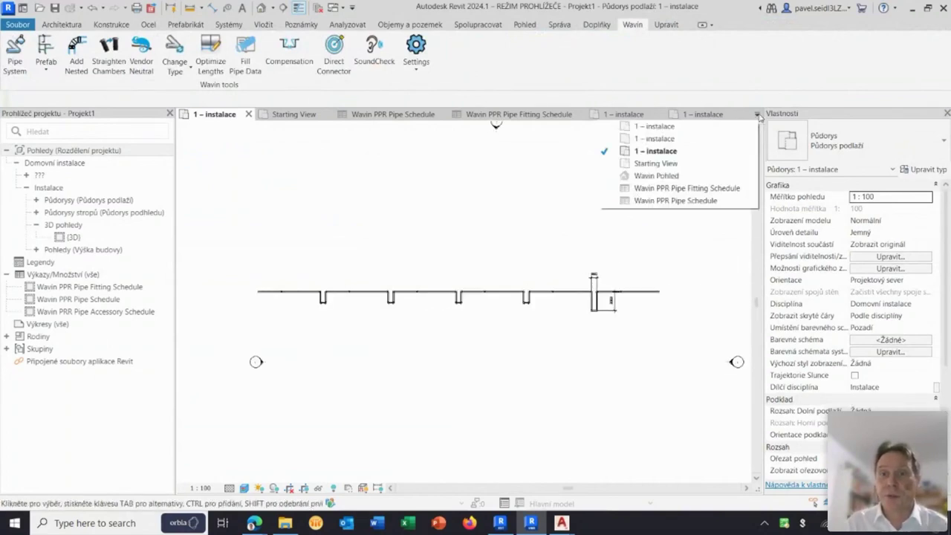
{"action": "left_click", "coordinate": [701, 164]}
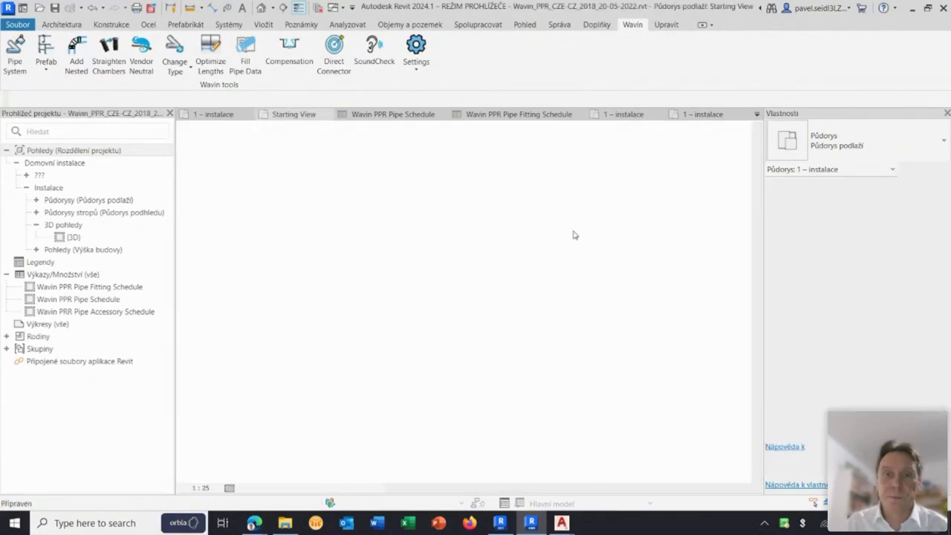
{"action": "left_click", "coordinate": [756, 115]}
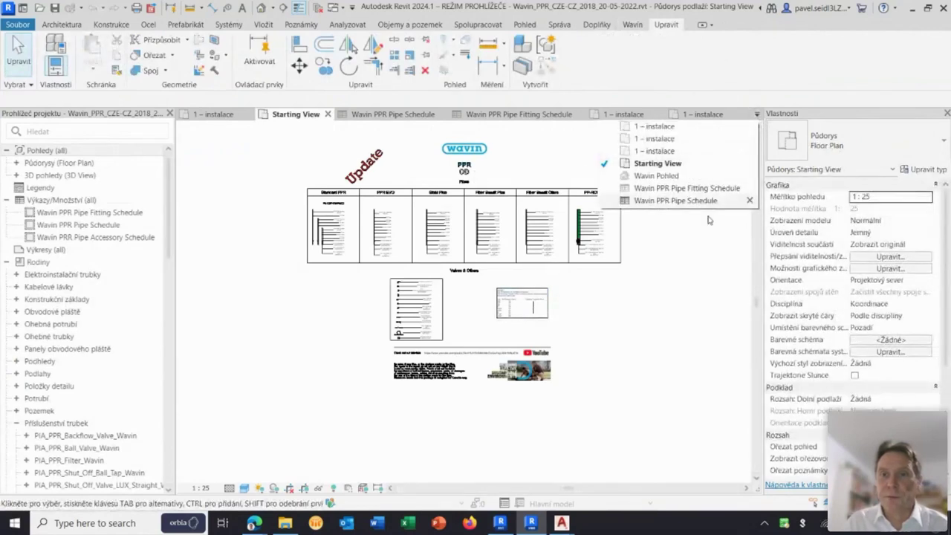
{"action": "left_click", "coordinate": [684, 176]}
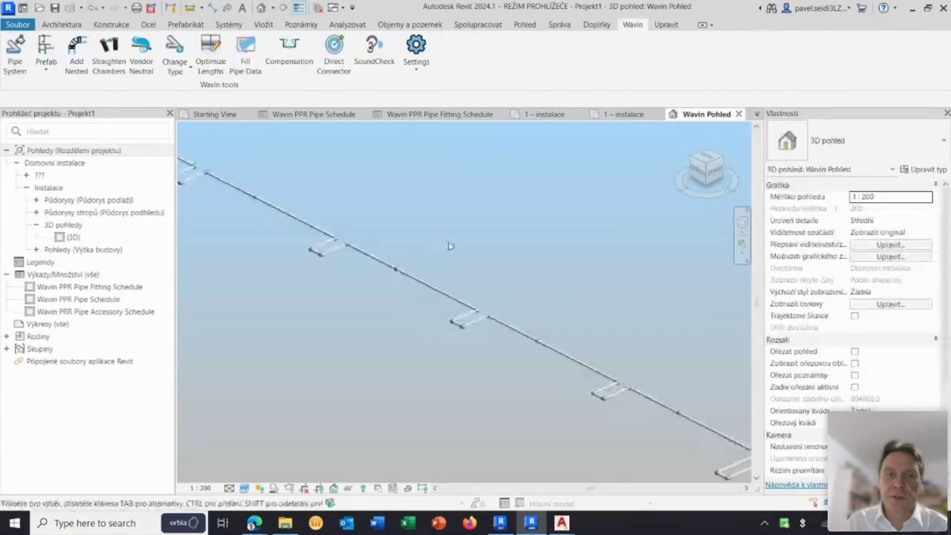
{"action": "left_click", "coordinate": [738, 115]}
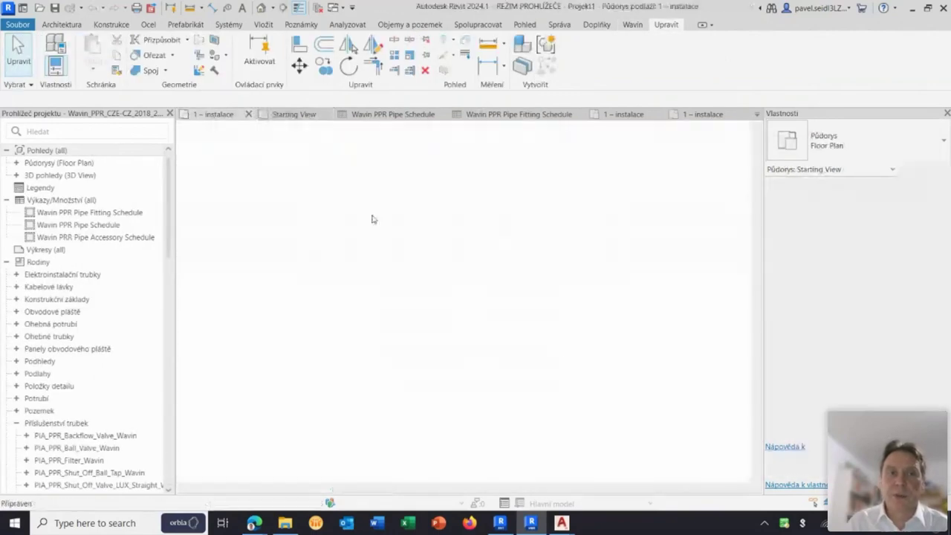
{"action": "middle_click_drag", "start_coordinate": [568, 314], "coordinate": [563, 304]}
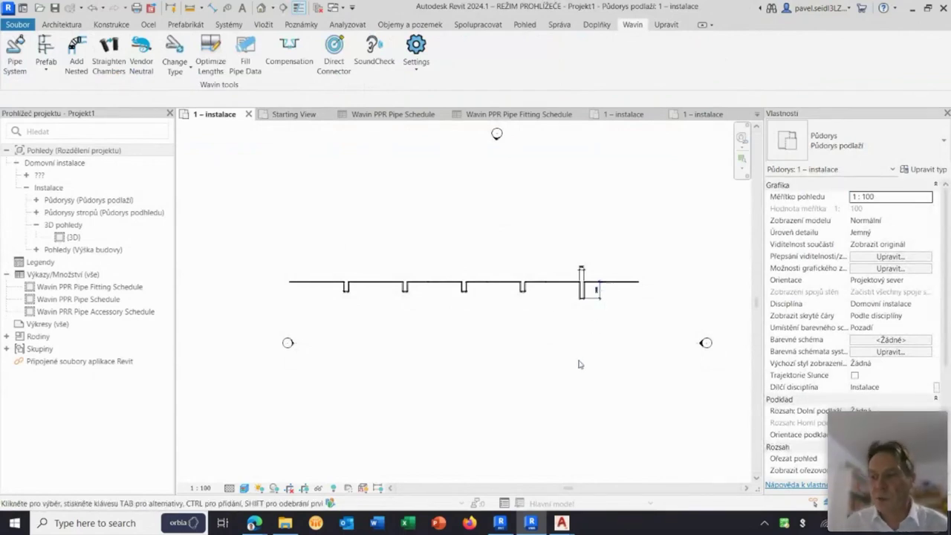
- Close the 1 – instalace, Starting View and Wavin PPR Pipe Schedule views
{"action": "left_click", "coordinate": [248, 114]}
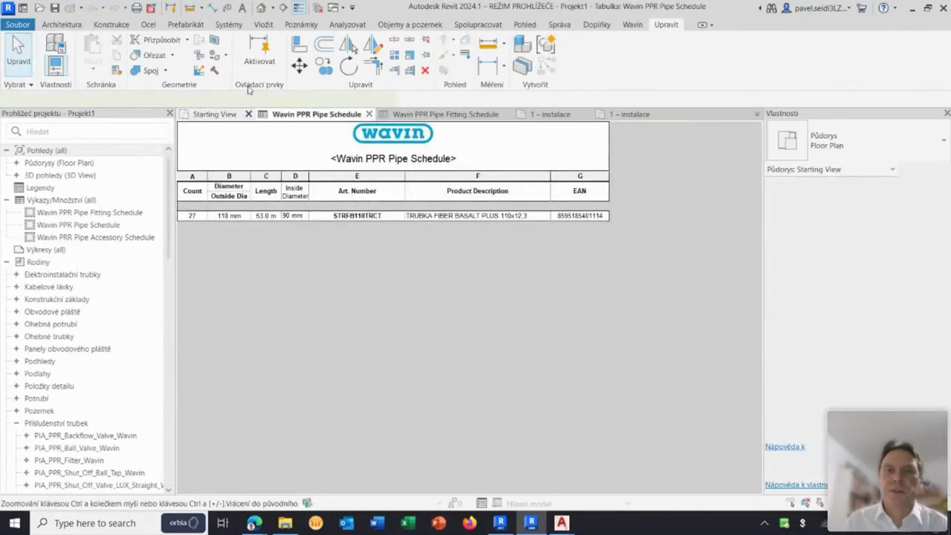
{"action": "left_click", "coordinate": [248, 113]}
{"action": "left_click", "coordinate": [288, 114]}
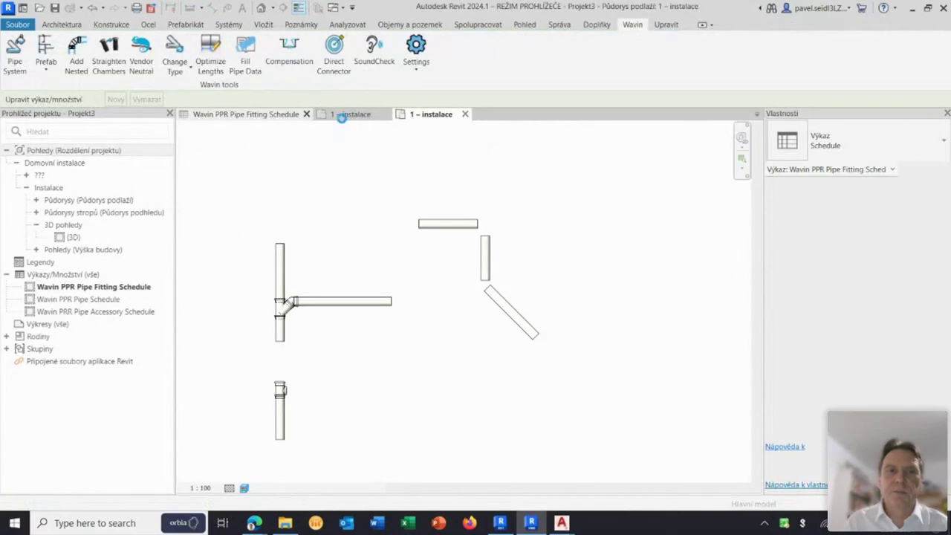
- Close the fitting schedule, switch to the Projekt2 plan and start a PVC RAL7100 pipe
{"action": "left_click", "coordinate": [306, 114]}
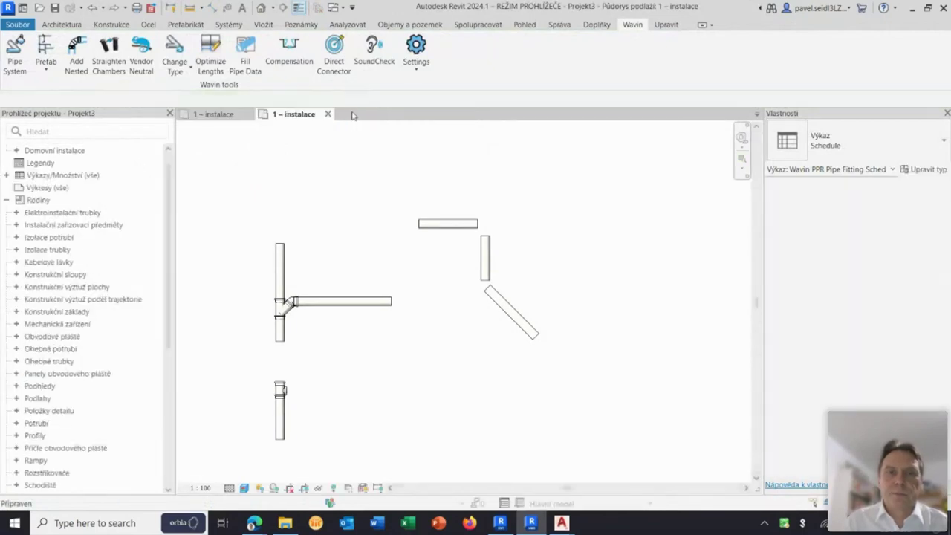
{"action": "left_click", "coordinate": [217, 117]}
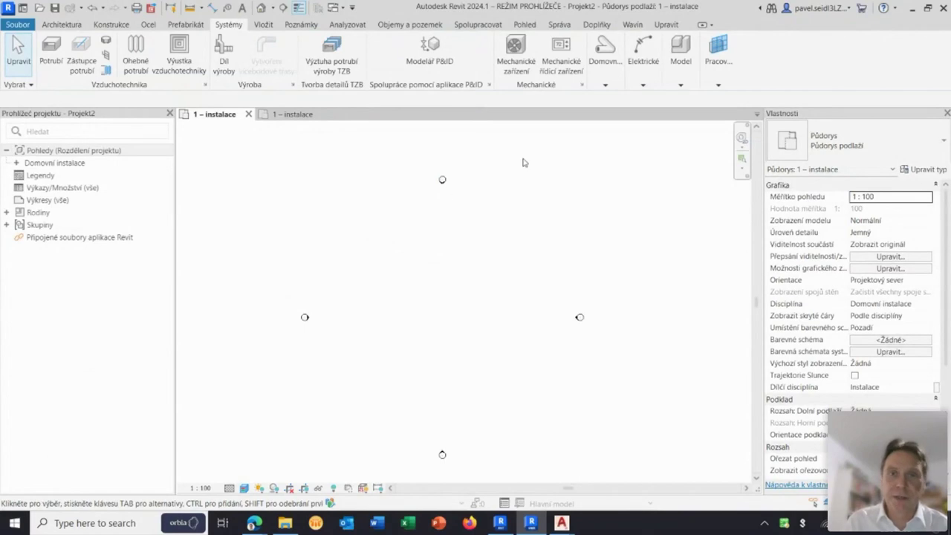
{"action": "left_click", "coordinate": [607, 86]}
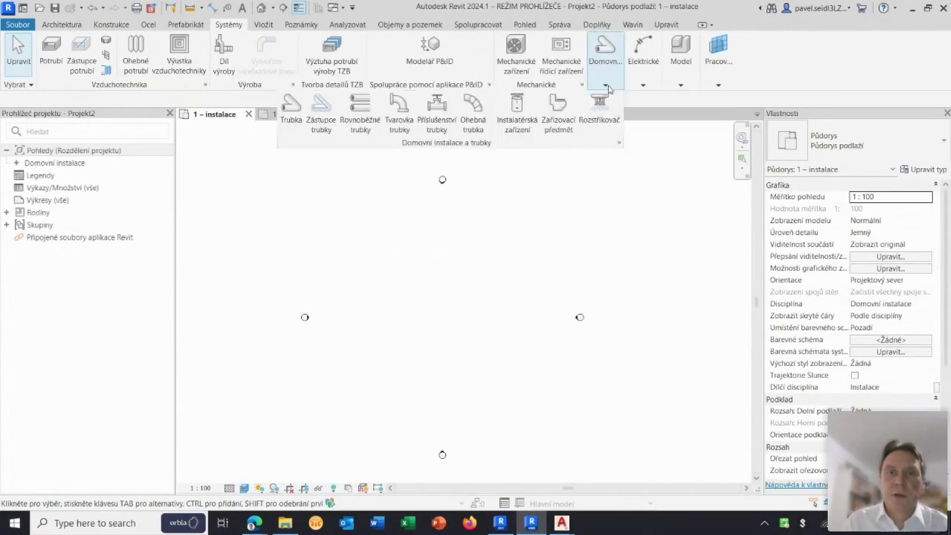
{"action": "left_click", "coordinate": [291, 109]}
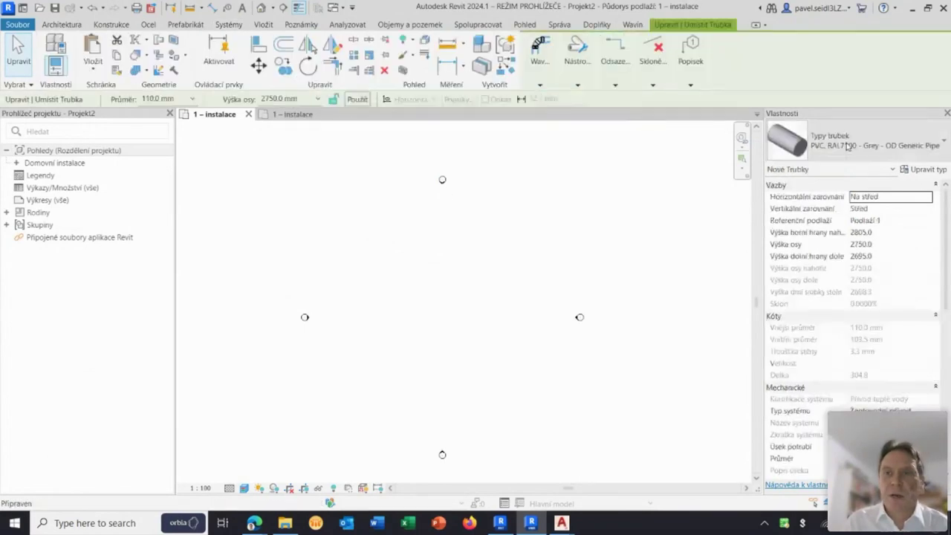
{"action": "left_click", "coordinate": [847, 147]}
{"action": "left_click", "coordinate": [833, 226]}
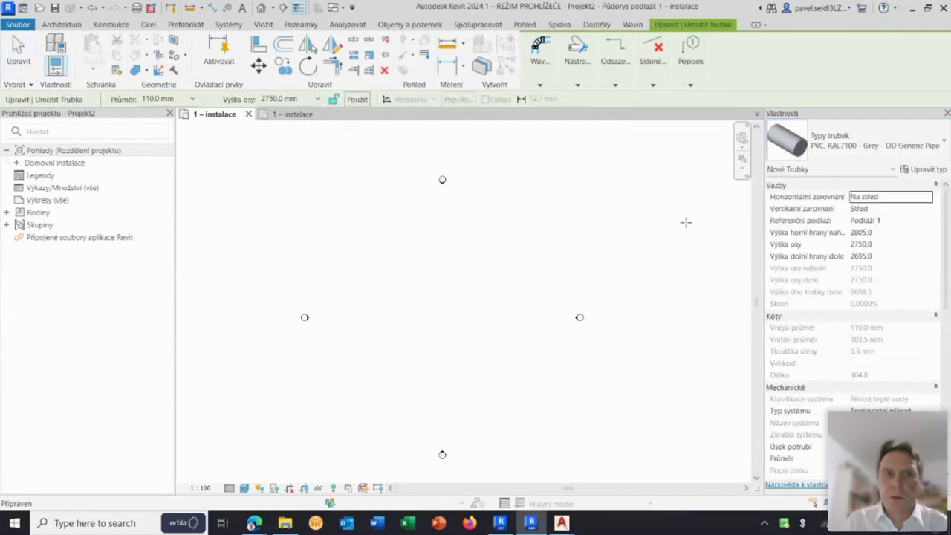
- Set the pipe diameter to 200 mm with an upward 2% slope
{"action": "left_click", "coordinate": [192, 99]}
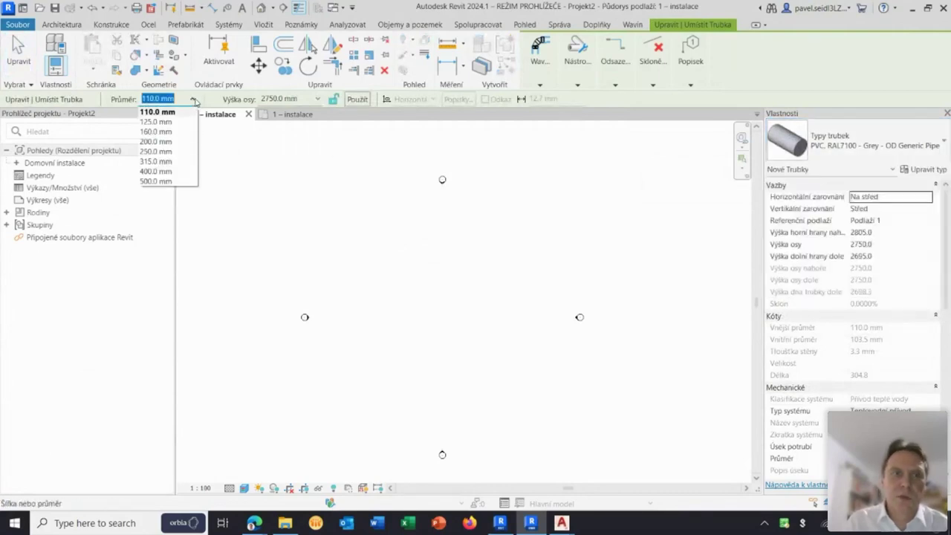
{"action": "left_click", "coordinate": [178, 141]}
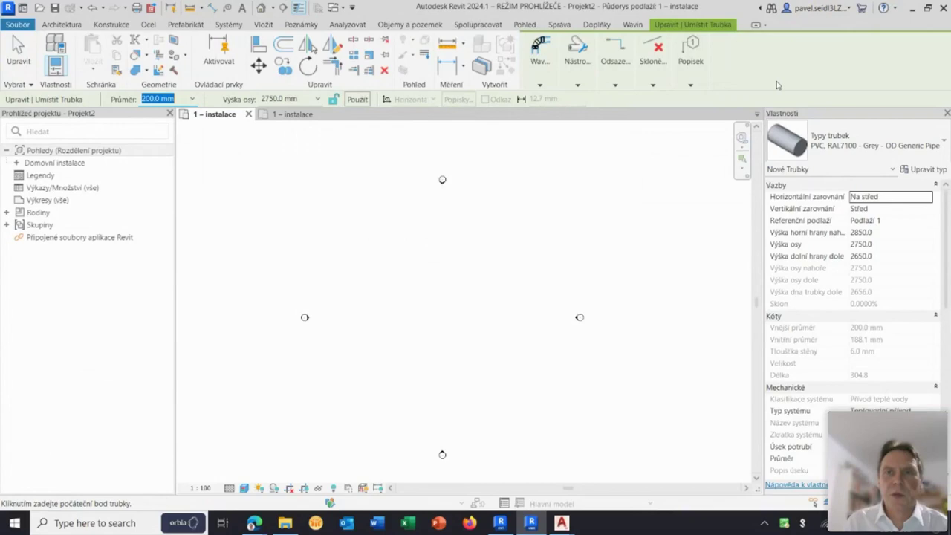
{"action": "left_click", "coordinate": [615, 84]}
{"action": "left_click", "coordinate": [653, 84]}
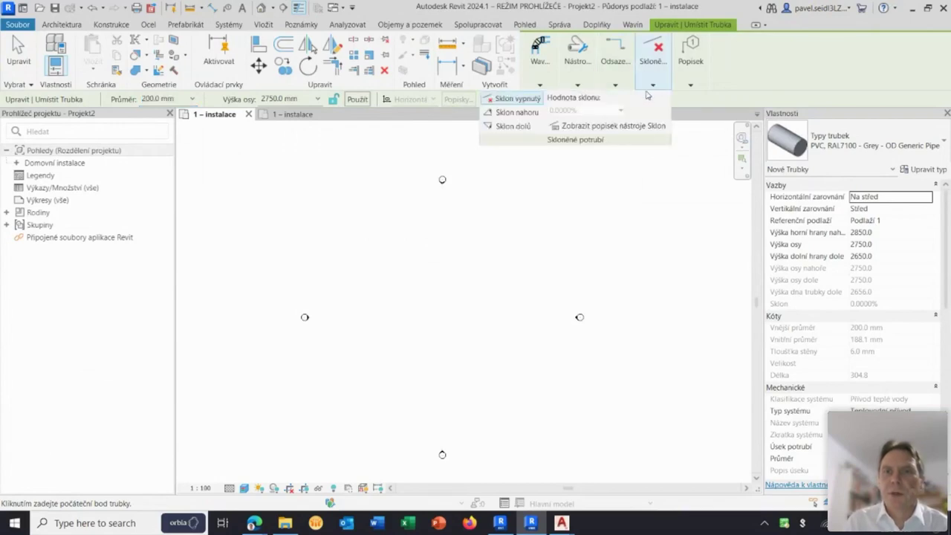
{"action": "left_click", "coordinate": [518, 114]}
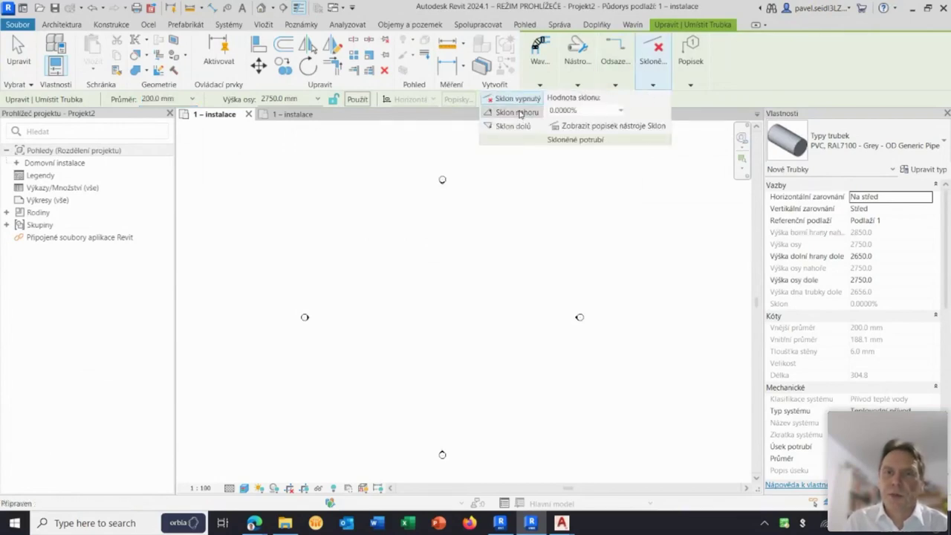
{"action": "left_click", "coordinate": [619, 111]}
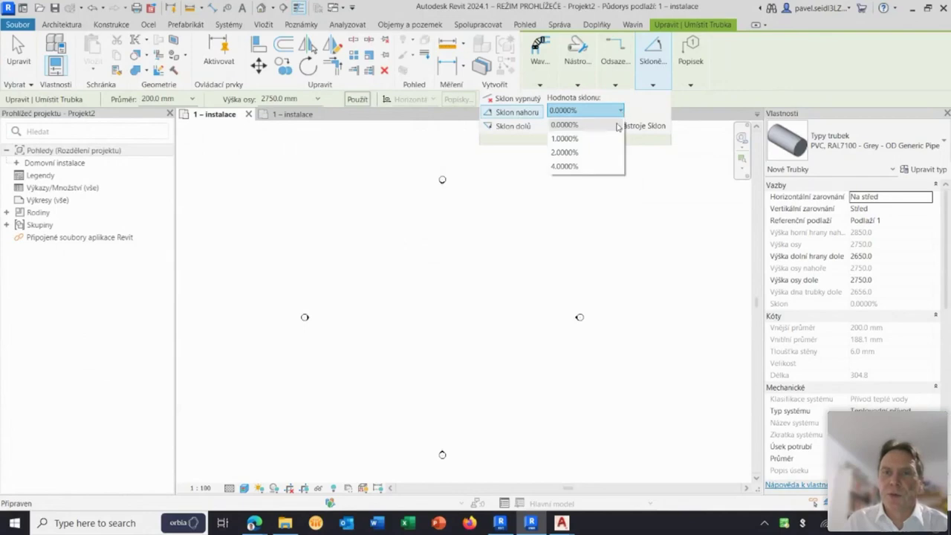
{"action": "left_click", "coordinate": [589, 153]}
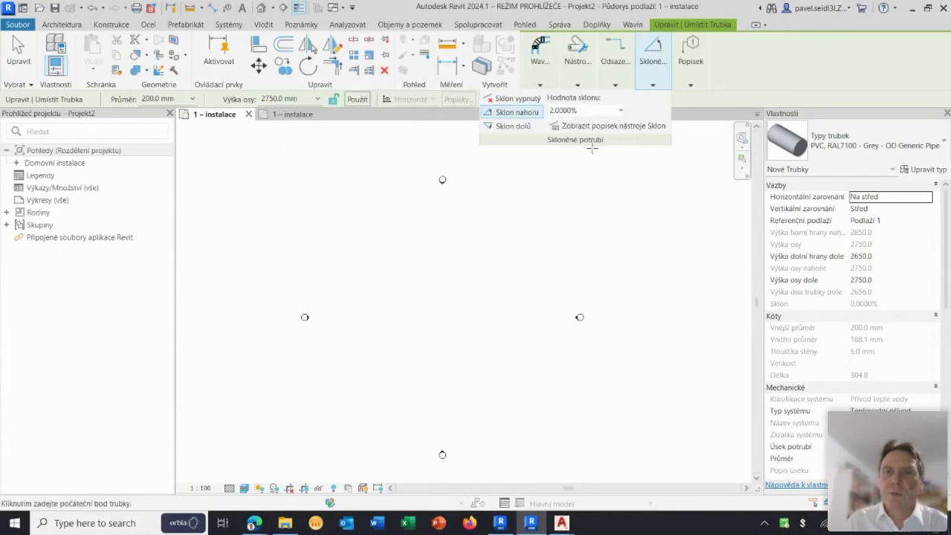
- Draw the zigzag pipe run through four elbows, then exit the Pipe tool
{"action": "left_click", "coordinate": [353, 334]}
{"action": "scroll", "coordinate": [377, 329], "scroll_direction": "up", "scroll_amount": 2}
{"action": "scroll", "coordinate": [416, 341], "scroll_direction": "up", "scroll_amount": 1}
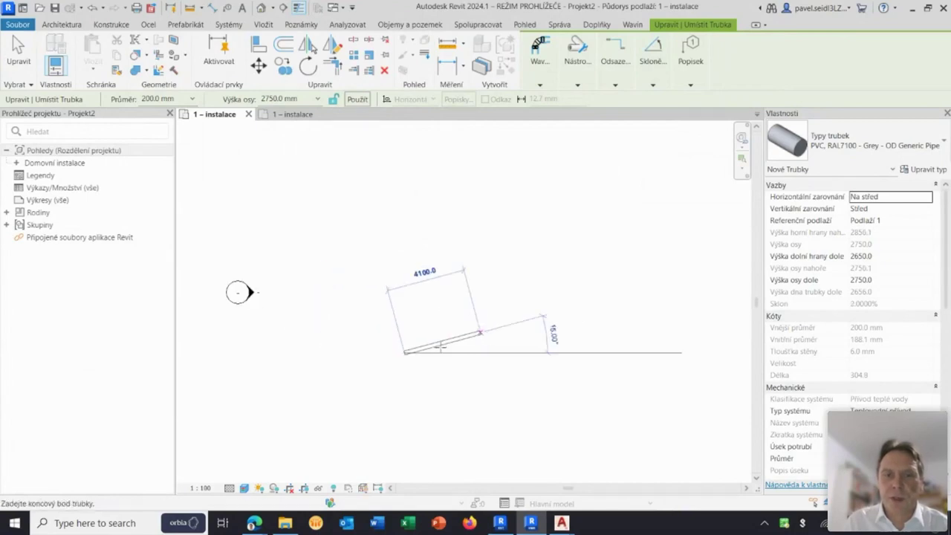
{"action": "left_click", "coordinate": [451, 321]}
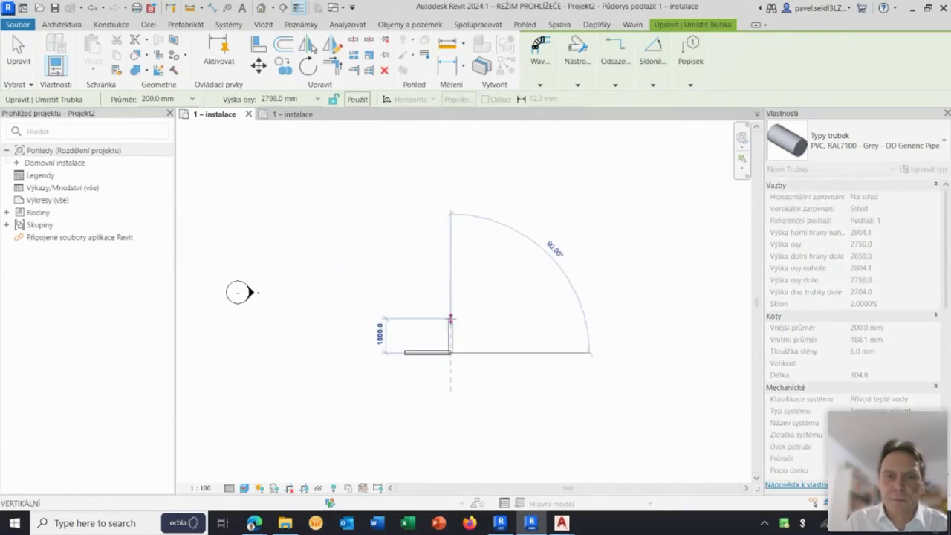
{"action": "left_click", "coordinate": [450, 319]}
{"action": "left_click", "coordinate": [496, 318]}
{"action": "left_click", "coordinate": [548, 270]}
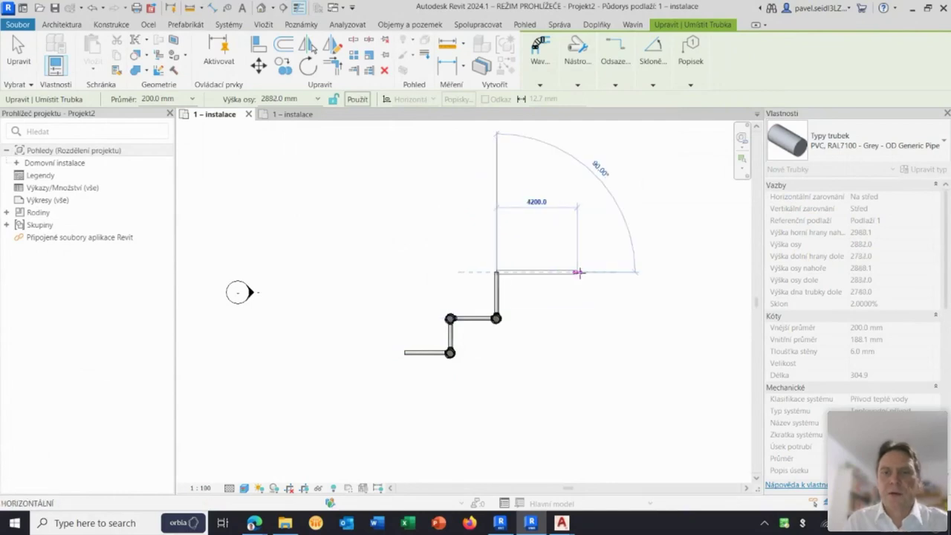
{"action": "left_click", "coordinate": [585, 353]}
{"action": "key", "text": "Escape"}
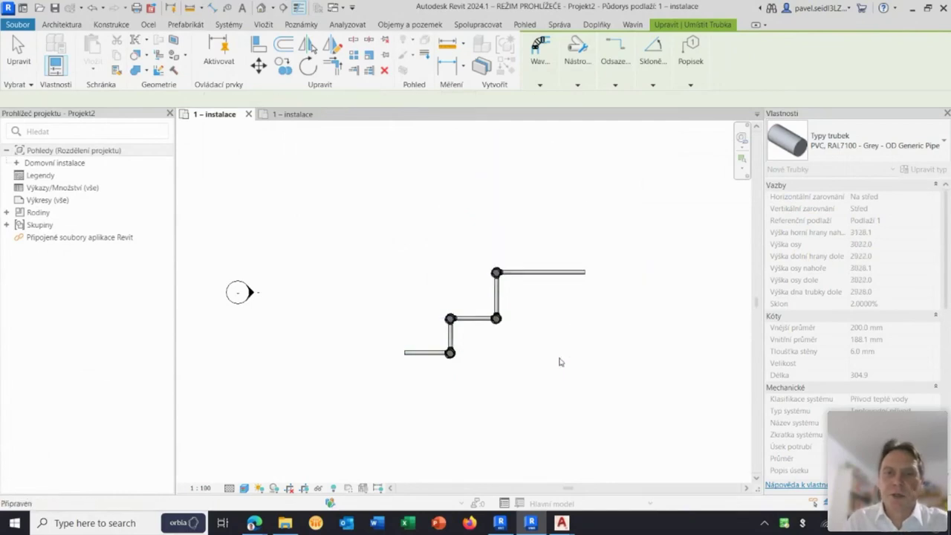
{"action": "middle_click_drag", "start_coordinate": [496, 382], "coordinate": [490, 350]}
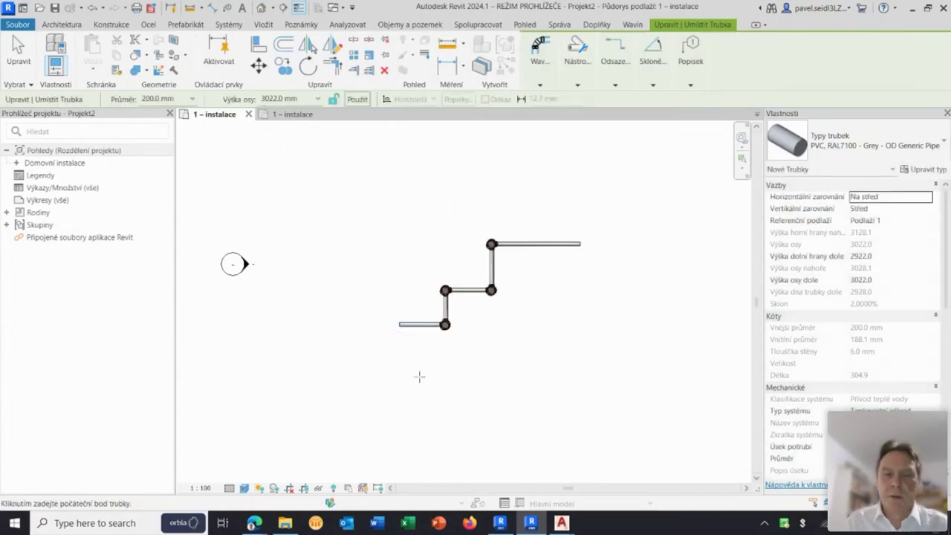
{"action": "key", "text": "Escape"}
{"action": "key", "text": "Escape"}
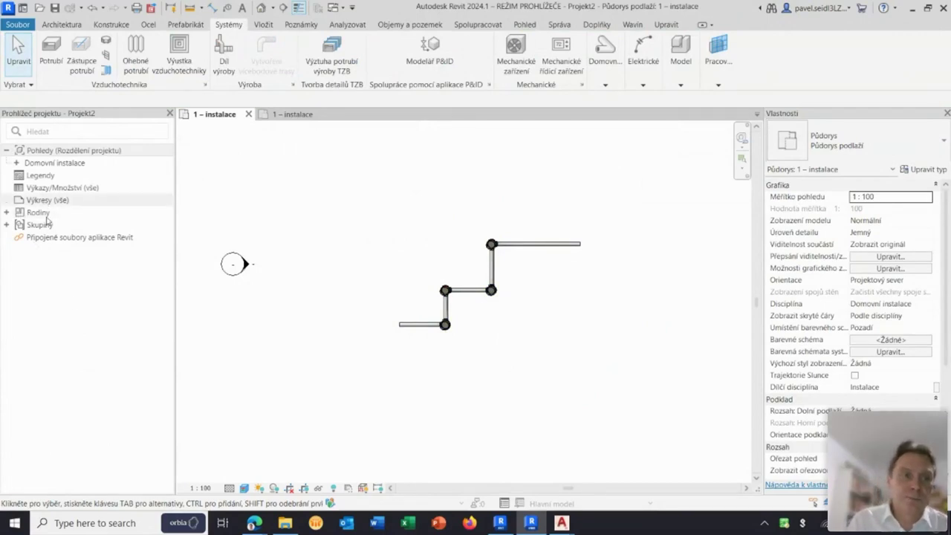
- Open the Jih – instalace elevation from Domovní instalace > Instalace in the Project Browser
{"action": "double_click", "coordinate": [52, 163]}
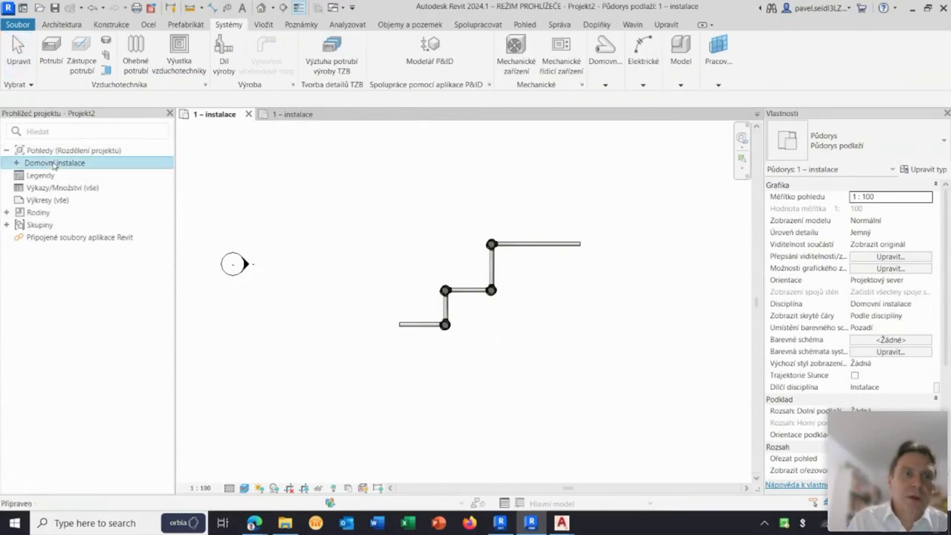
{"action": "double_click", "coordinate": [47, 177]}
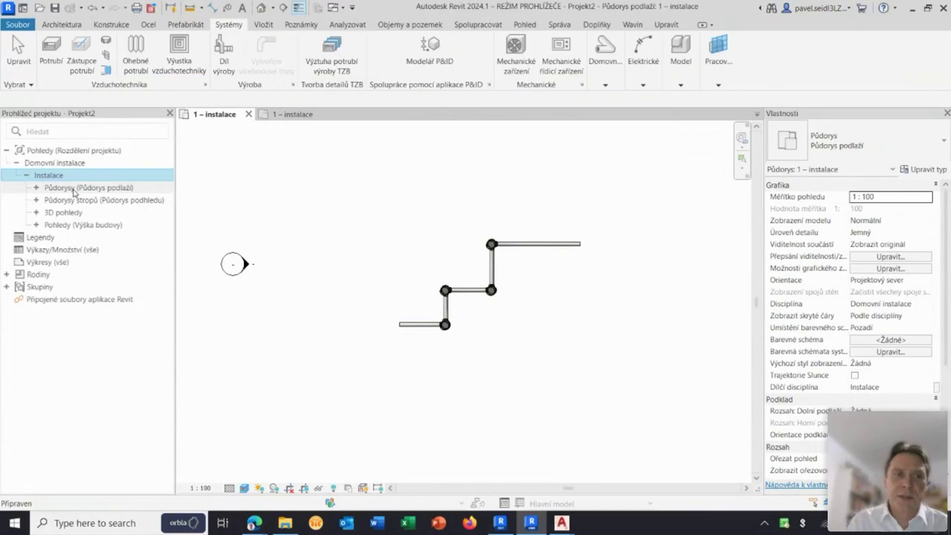
{"action": "double_click", "coordinate": [74, 224]}
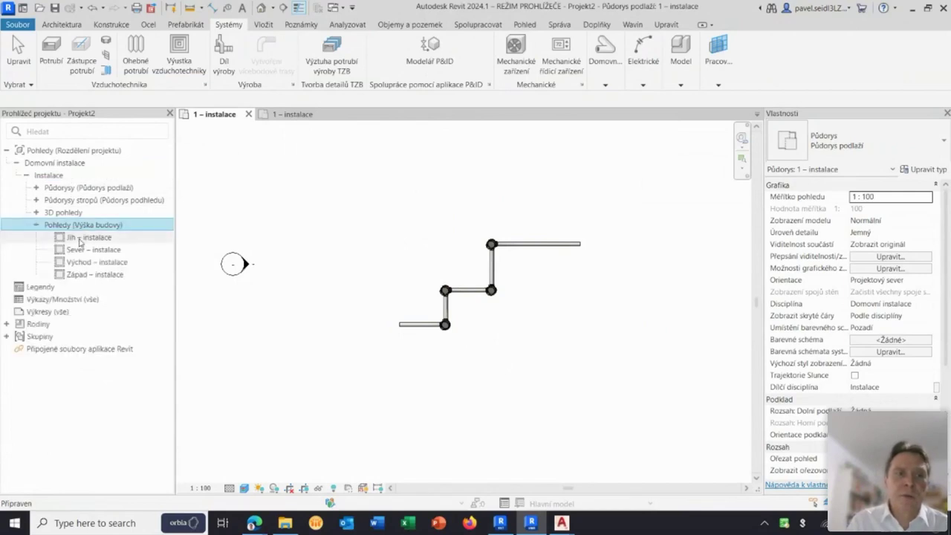
{"action": "double_click", "coordinate": [82, 237]}
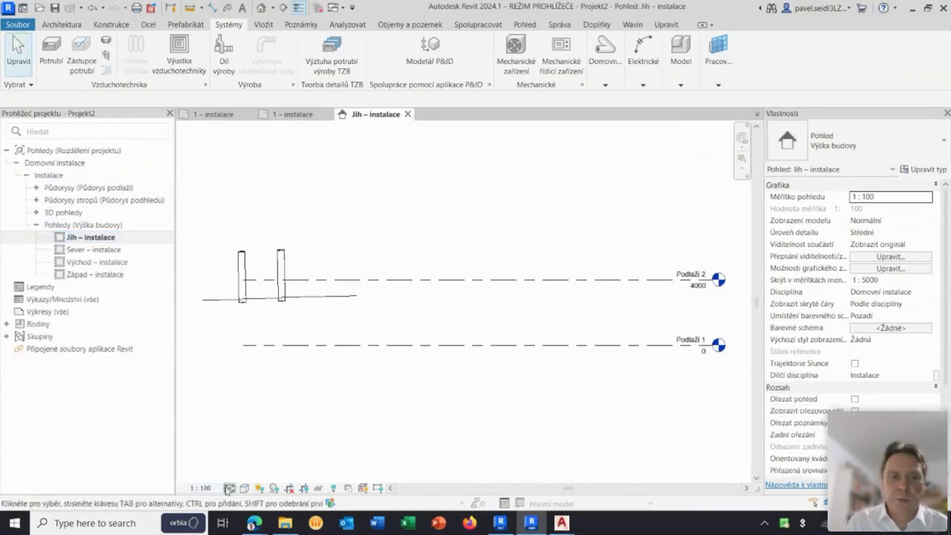
- Set the elevation to Fine detail level and Shaded visual style, zooming in on the chambers
{"action": "left_click", "coordinate": [229, 488]}
{"action": "left_click", "coordinate": [245, 478]}
{"action": "left_click", "coordinate": [243, 488]}
{"action": "left_click", "coordinate": [289, 470]}
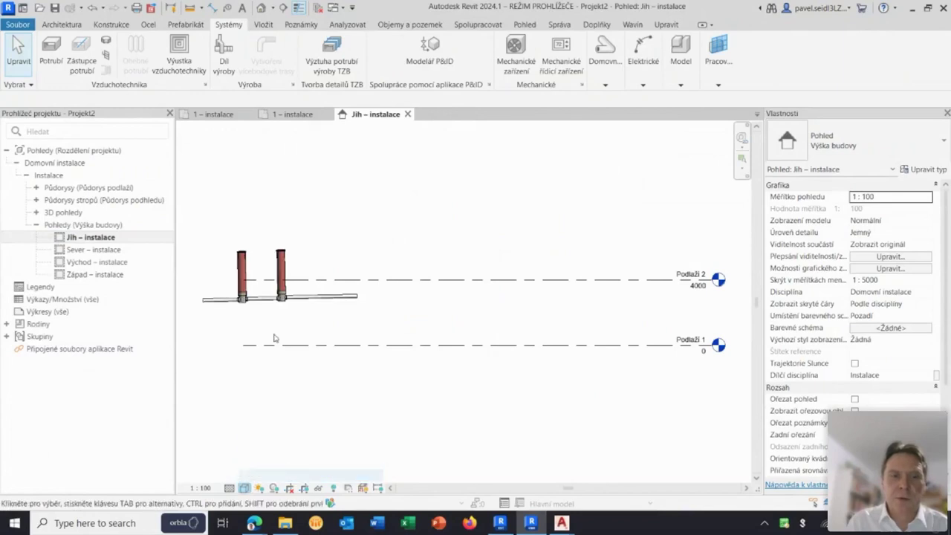
{"action": "scroll", "coordinate": [327, 341], "scroll_direction": "up", "scroll_amount": 2}
{"action": "scroll", "coordinate": [353, 338], "scroll_direction": "up", "scroll_amount": 1}
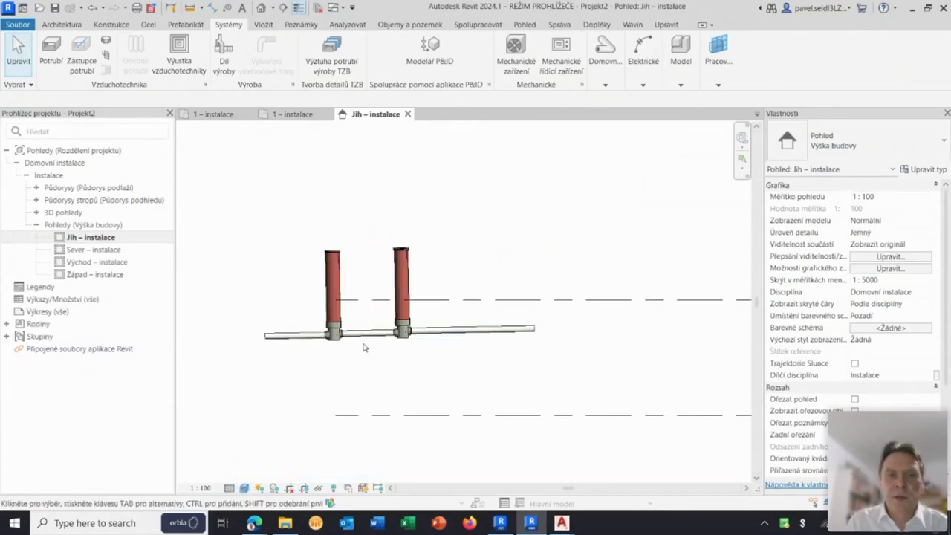
{"action": "scroll", "coordinate": [461, 343], "scroll_direction": "up", "scroll_amount": 1}
{"action": "scroll", "coordinate": [594, 330], "scroll_direction": "up", "scroll_amount": 1}
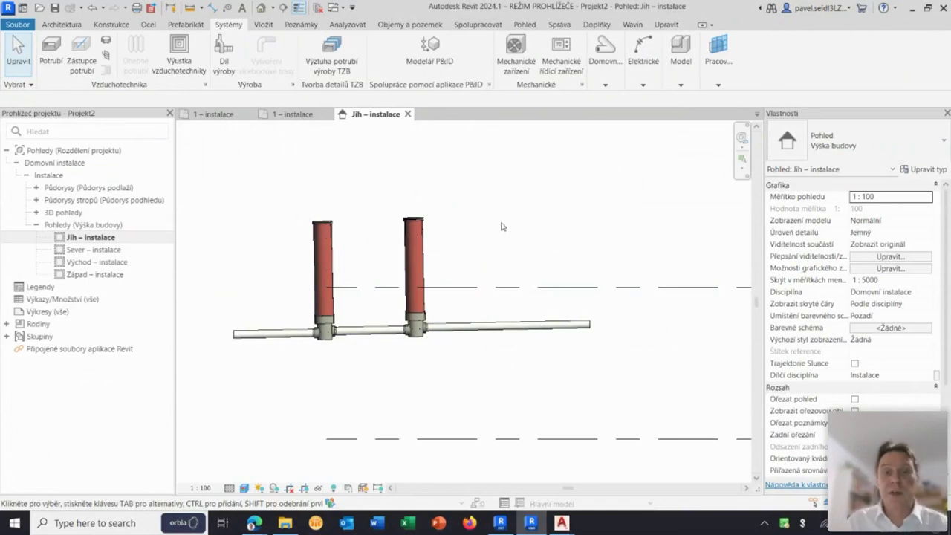
- Straighten the four selected Wavin chambers to vertical, then close the Jih – instalace elevation
{"action": "mouse_move", "coordinate": [521, 171]}
{"action": "left_mouse_down"}
{"action": "mouse_move", "coordinate": [260, 265]}
{"action": "mouse_move", "coordinate": [272, 268]}
{"action": "left_mouse_up"}
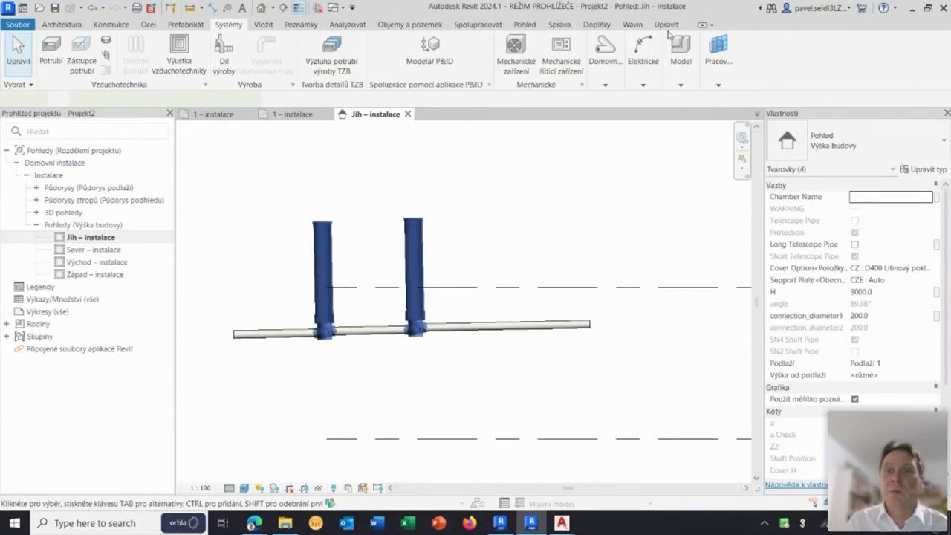
{"action": "left_click", "coordinate": [636, 27]}
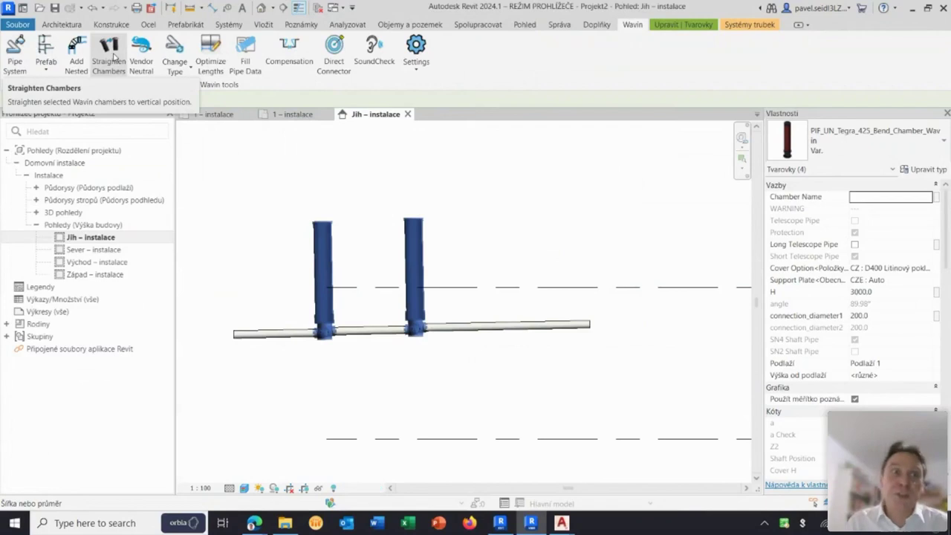
{"action": "left_click", "coordinate": [109, 59]}
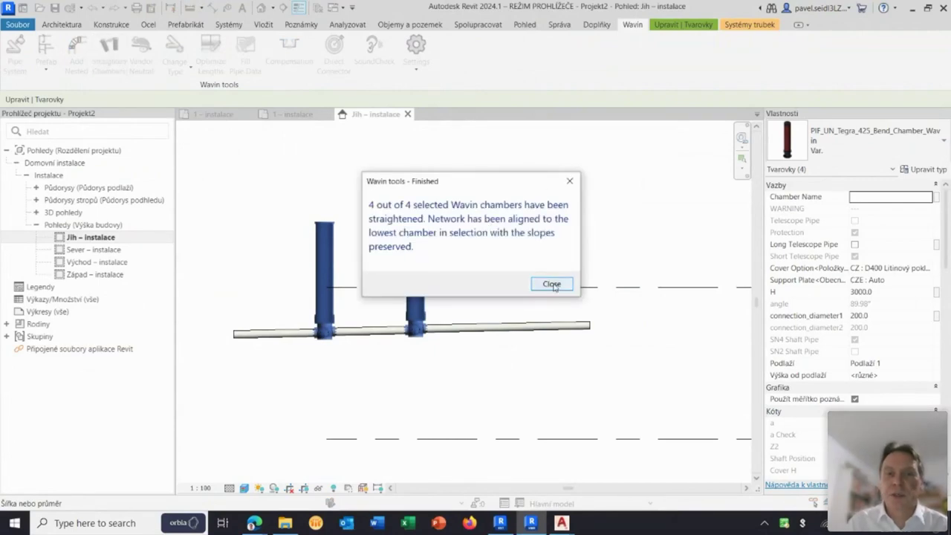
{"action": "left_click", "coordinate": [549, 282]}
{"action": "left_click", "coordinate": [481, 236]}
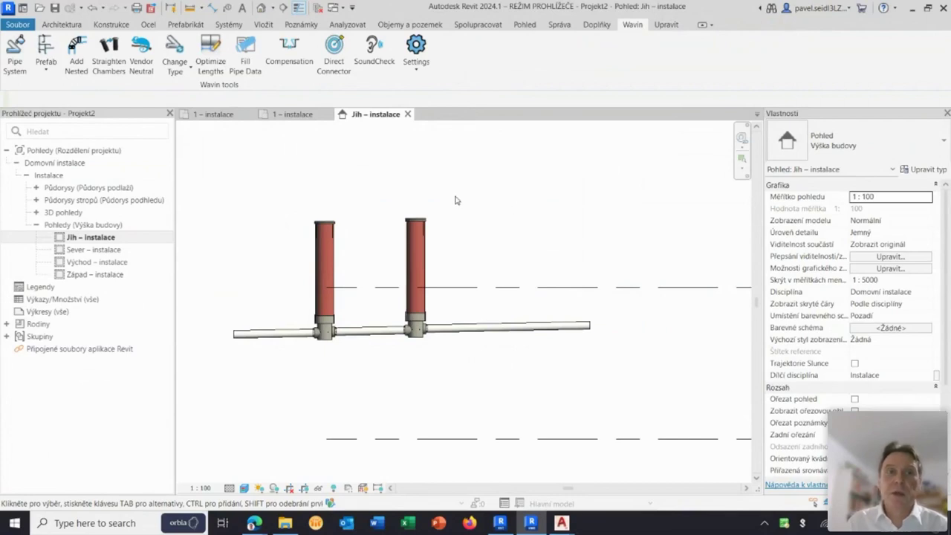
{"action": "left_click", "coordinate": [406, 114]}
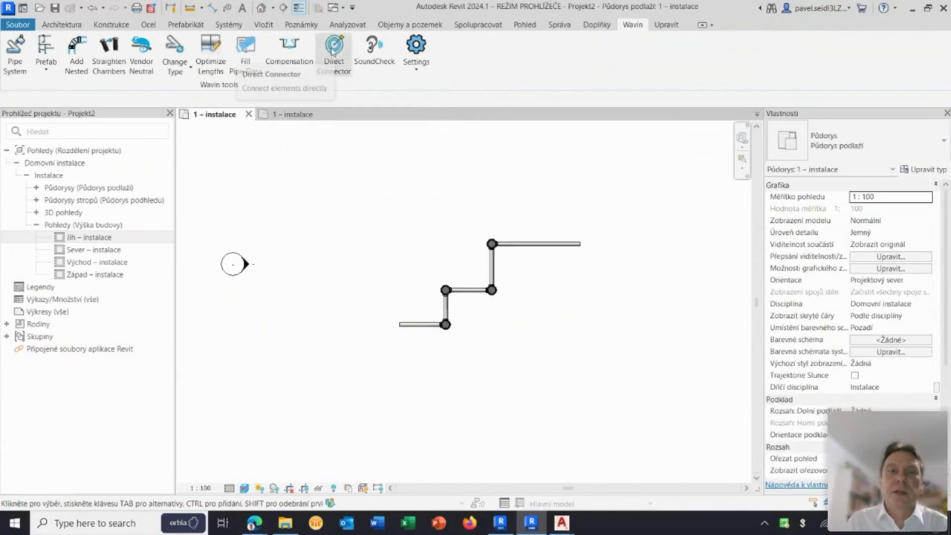
- Switch to Projekt3's 1 – instalace plan and launch Wavin's Direct Connector
{"action": "left_click", "coordinate": [298, 115]}
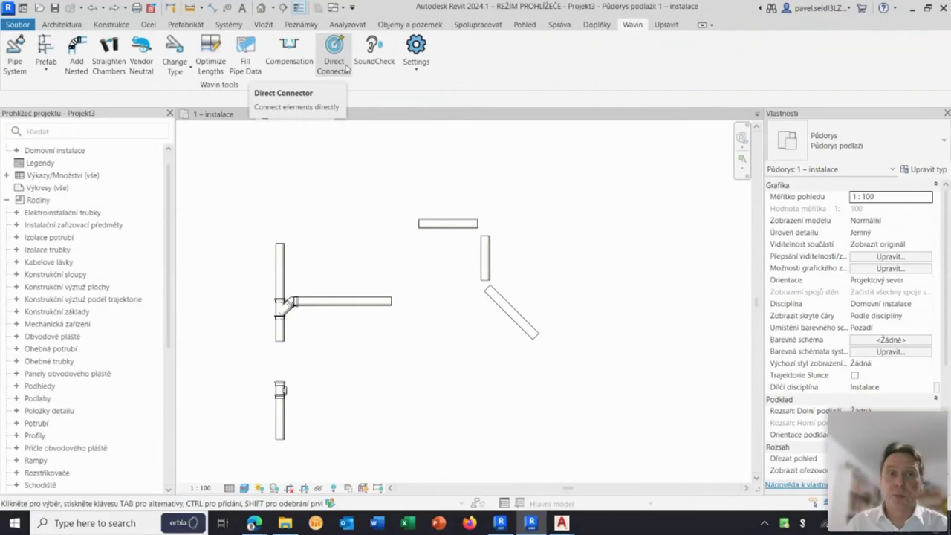
{"action": "left_click", "coordinate": [344, 67]}
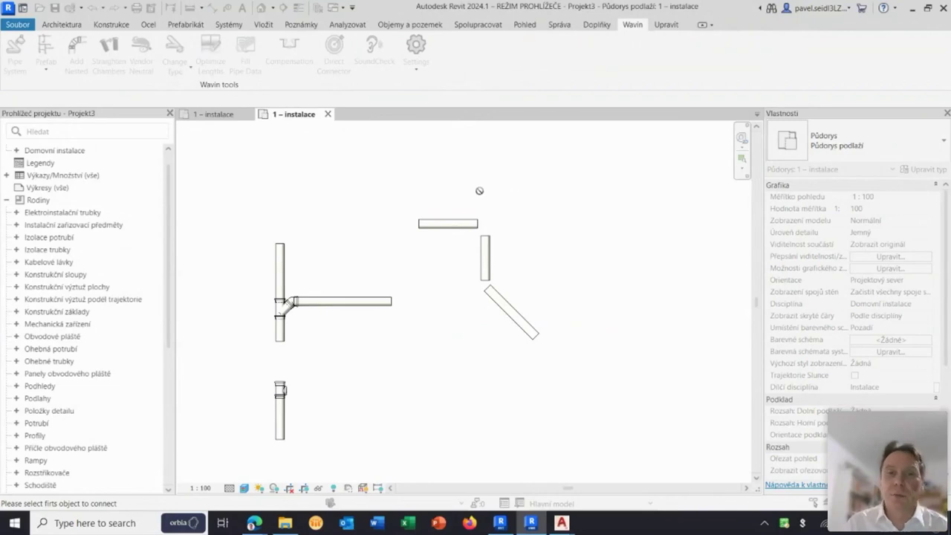
- Join the short horizontal pipe to the vertical pipe, then the diagonal pipe to the vertical pipe
{"action": "left_click", "coordinate": [471, 223]}
{"action": "left_click", "coordinate": [488, 249]}
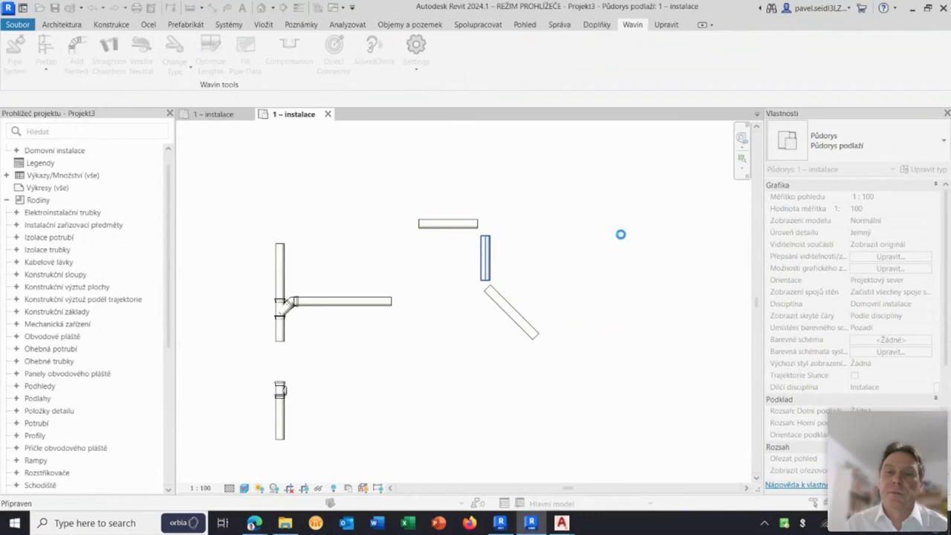
{"action": "left_click", "coordinate": [341, 57]}
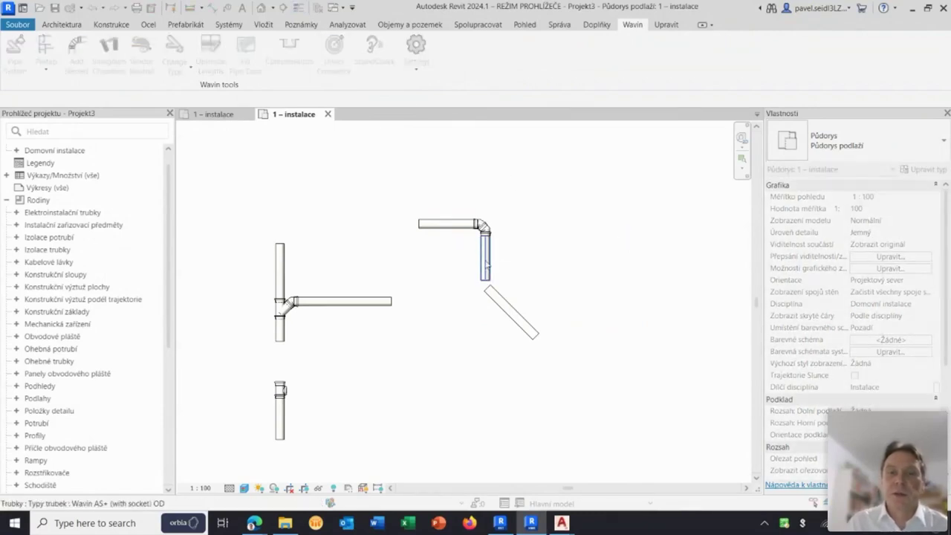
{"action": "left_click", "coordinate": [496, 298]}
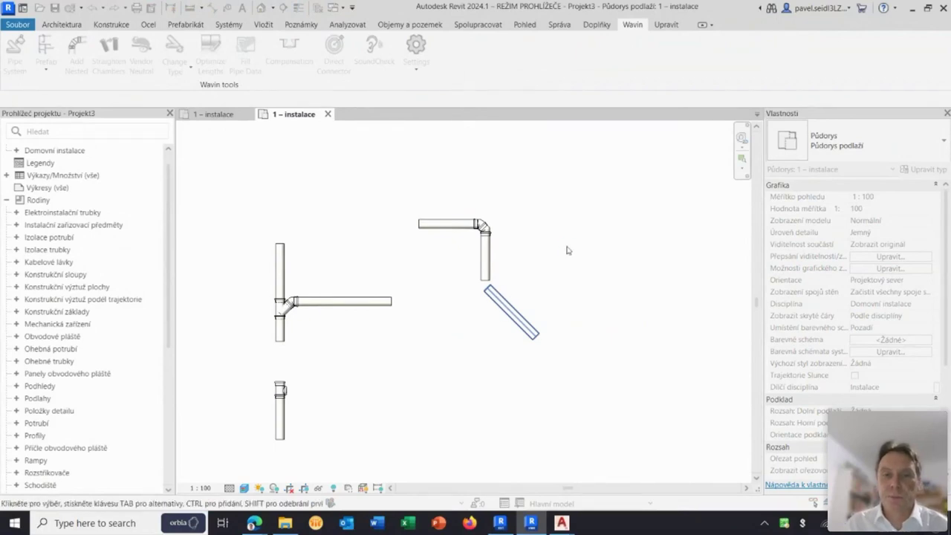
{"action": "left_click", "coordinate": [334, 49]}
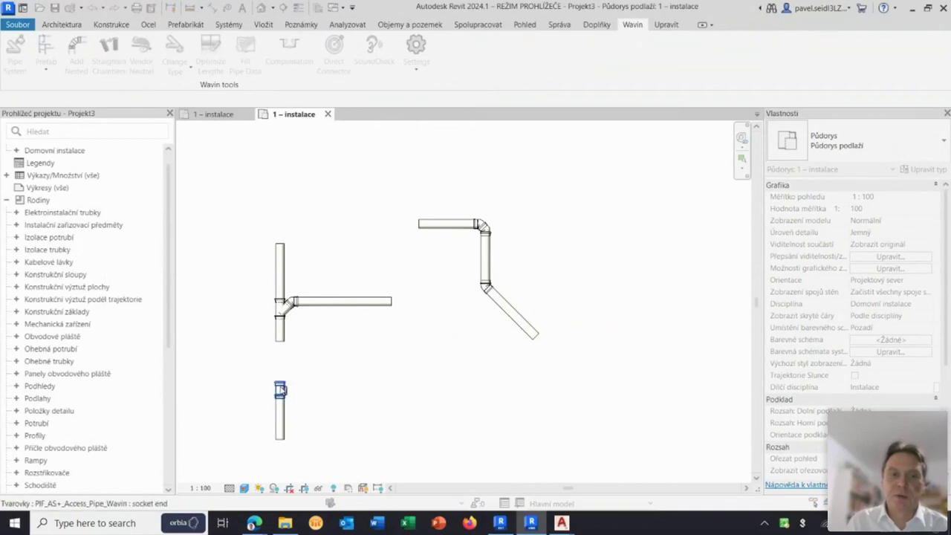
- Connect the lower socket fitting to the pipe below the tee, and the access pipe fitting beneath the tee
{"action": "left_click", "coordinate": [280, 389]}
{"action": "left_click", "coordinate": [282, 338]}
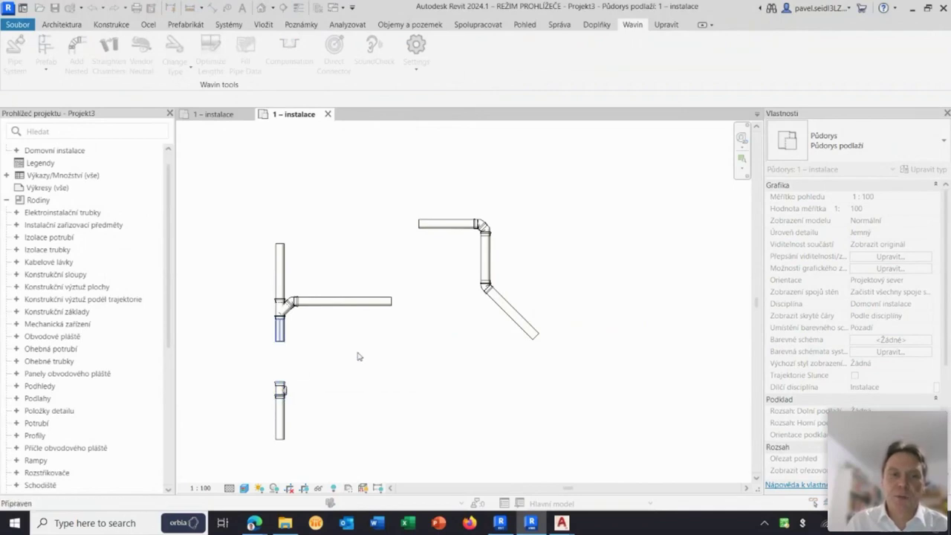
{"action": "scroll", "coordinate": [372, 381], "scroll_direction": "down", "scroll_amount": 1}
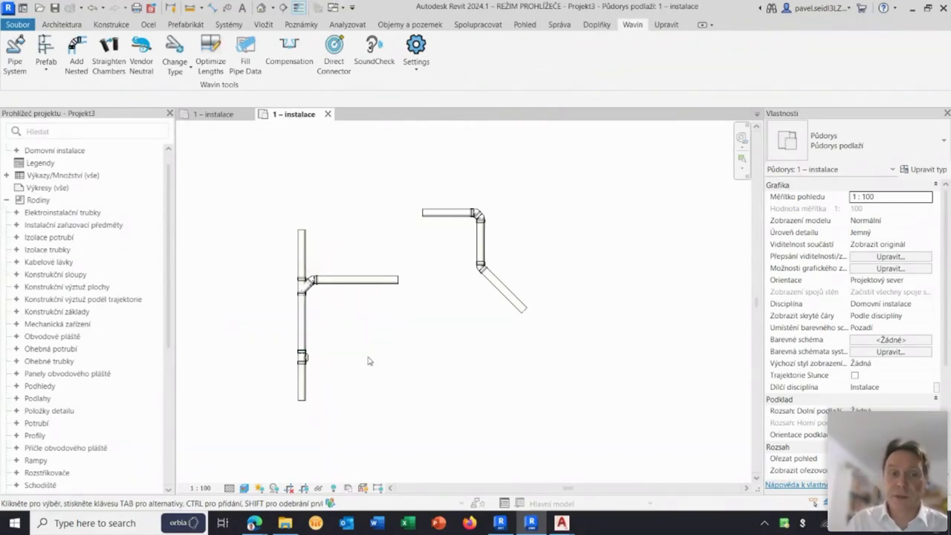
{"action": "left_click", "coordinate": [334, 47]}
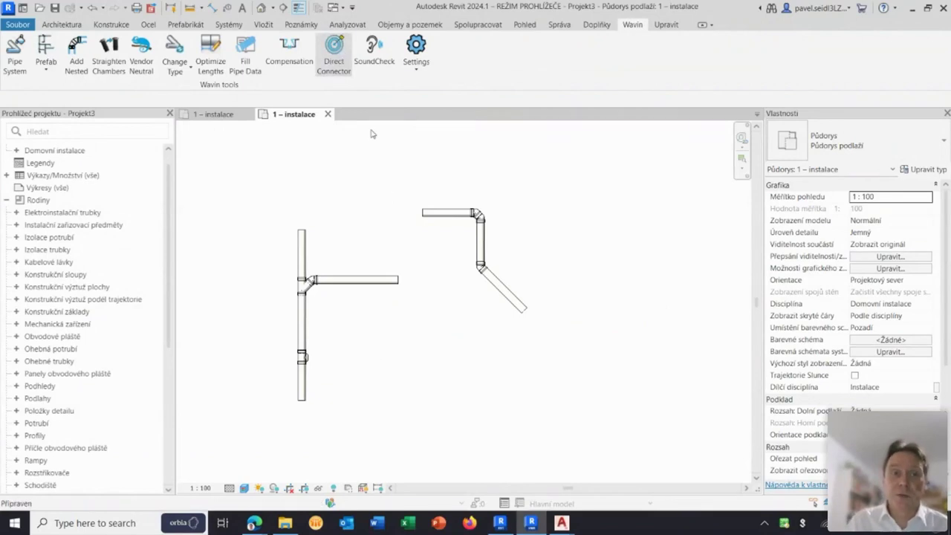
{"action": "left_click", "coordinate": [312, 290]}
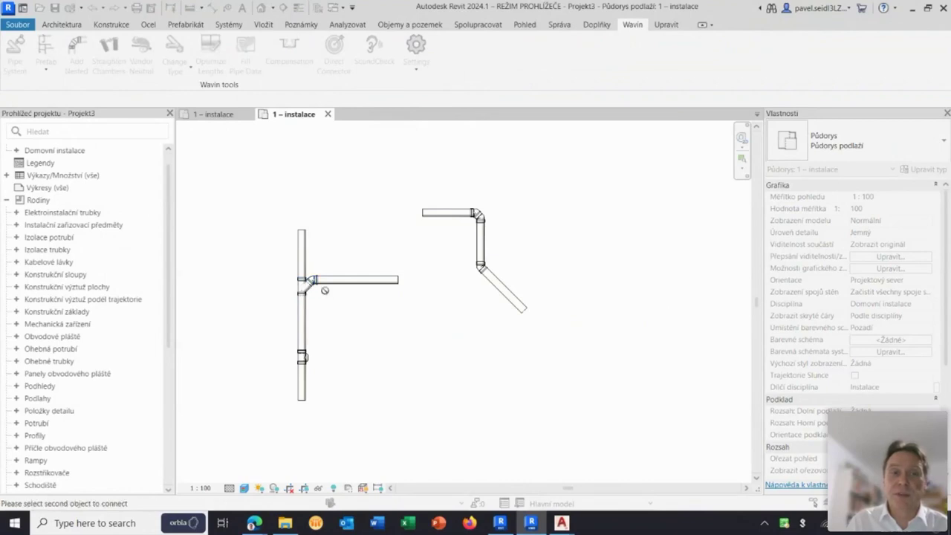
{"action": "left_click", "coordinate": [303, 359]}
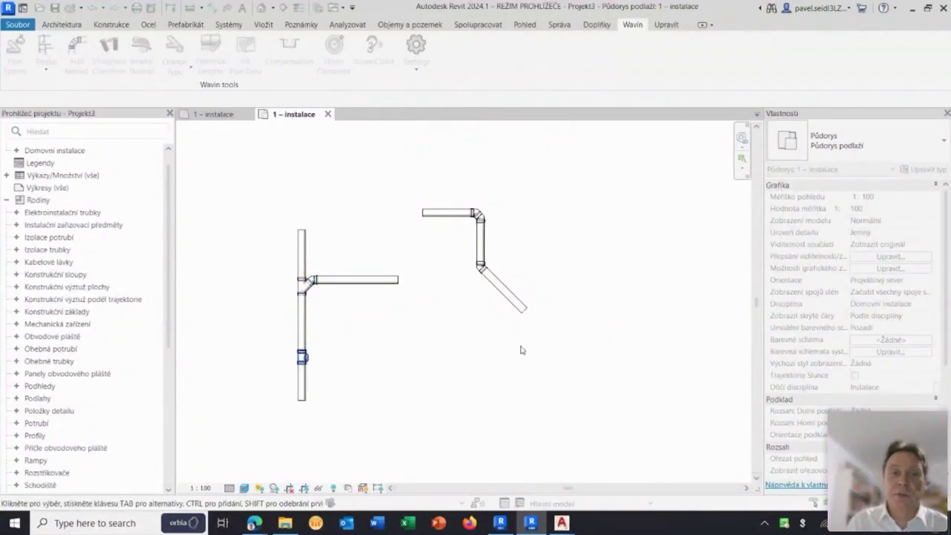